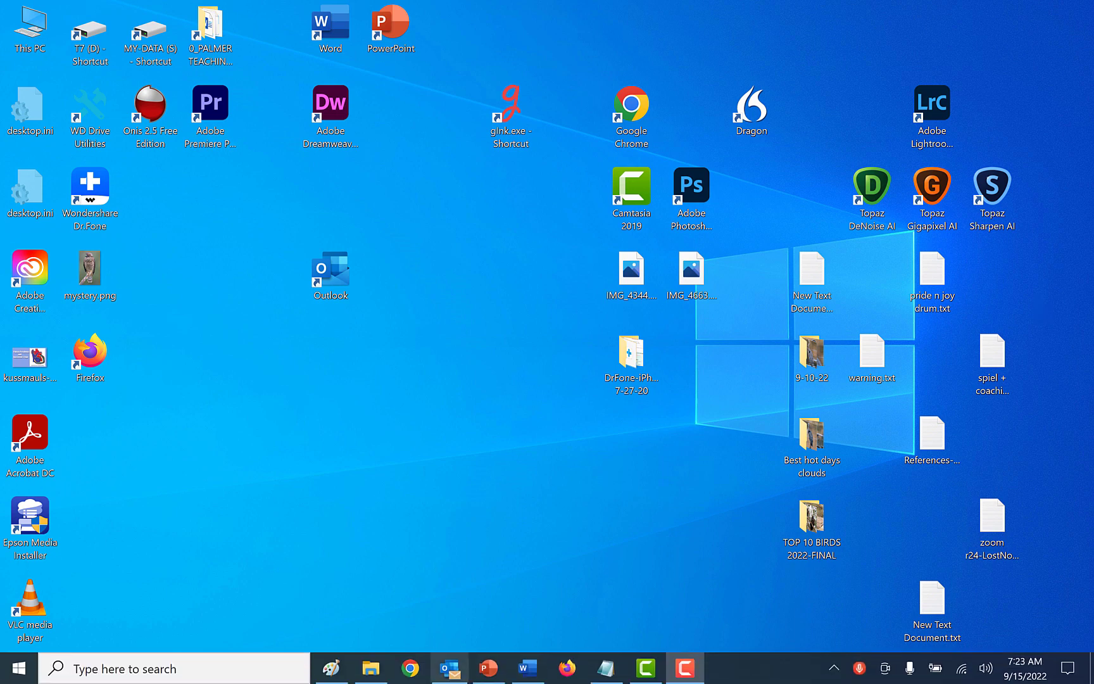
Launch Chrome and load the 'Examsoft | Login' bookmark to reach My Courses
left_click(410, 670)
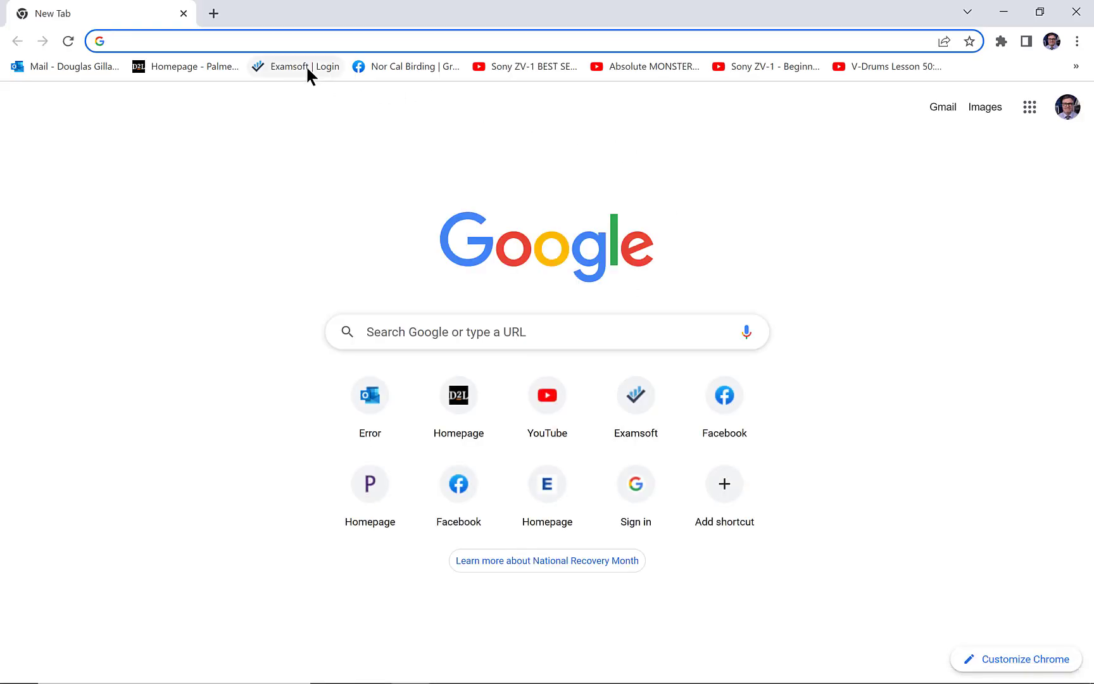
left_click(306, 66)
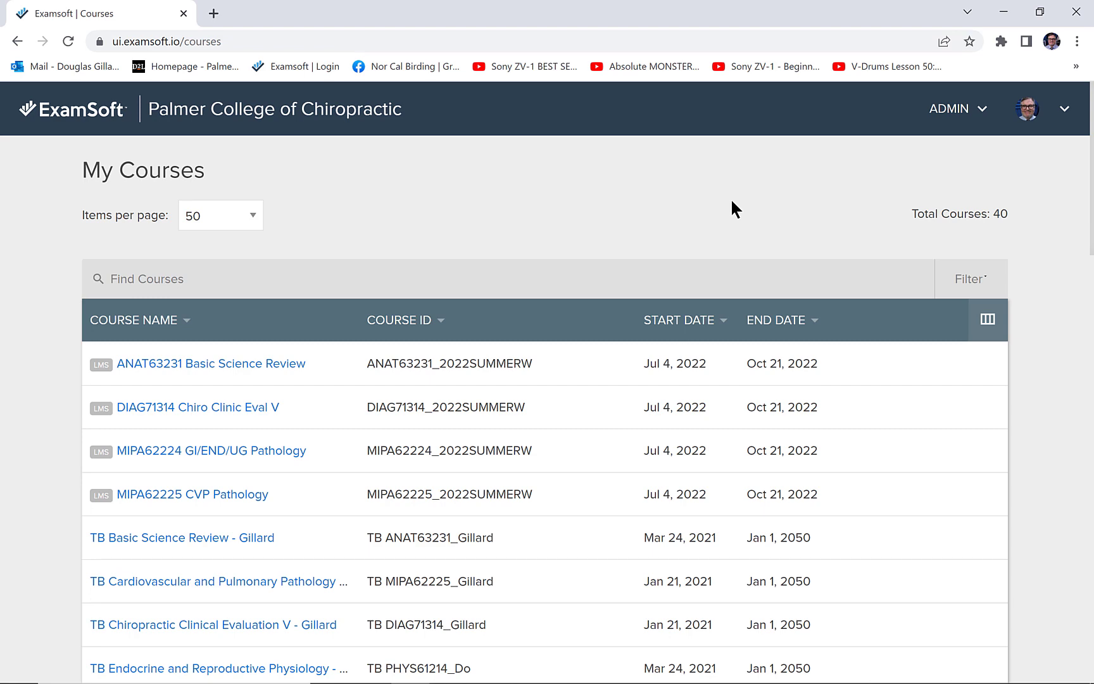
Scroll through the My Courses table from the summer 2022 courses down to the greyed past LMS courses
scroll(732, 202, "down", 1)
scroll(732, 201, "down", 3)
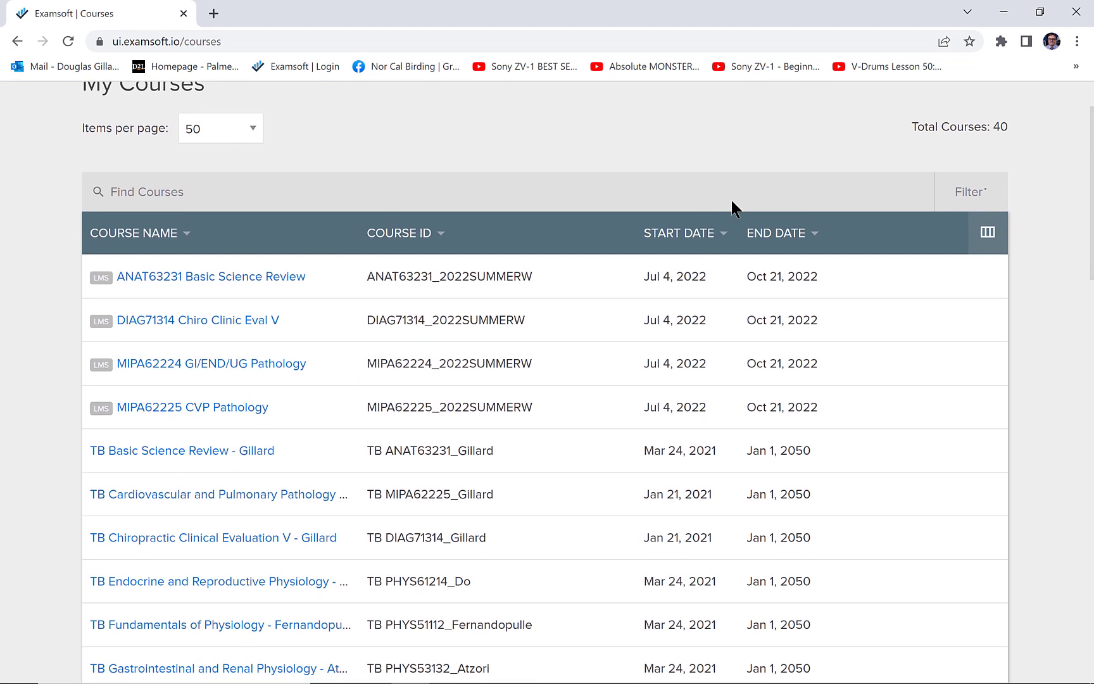
scroll(732, 202, "down", 1)
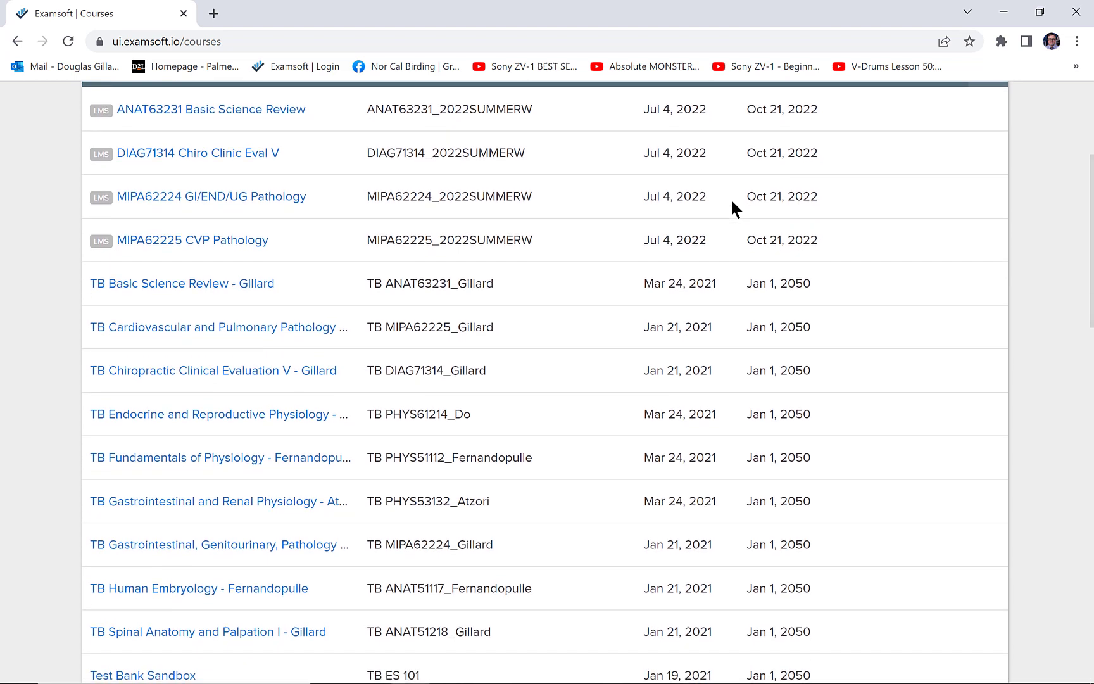
scroll(732, 202, "up", 1)
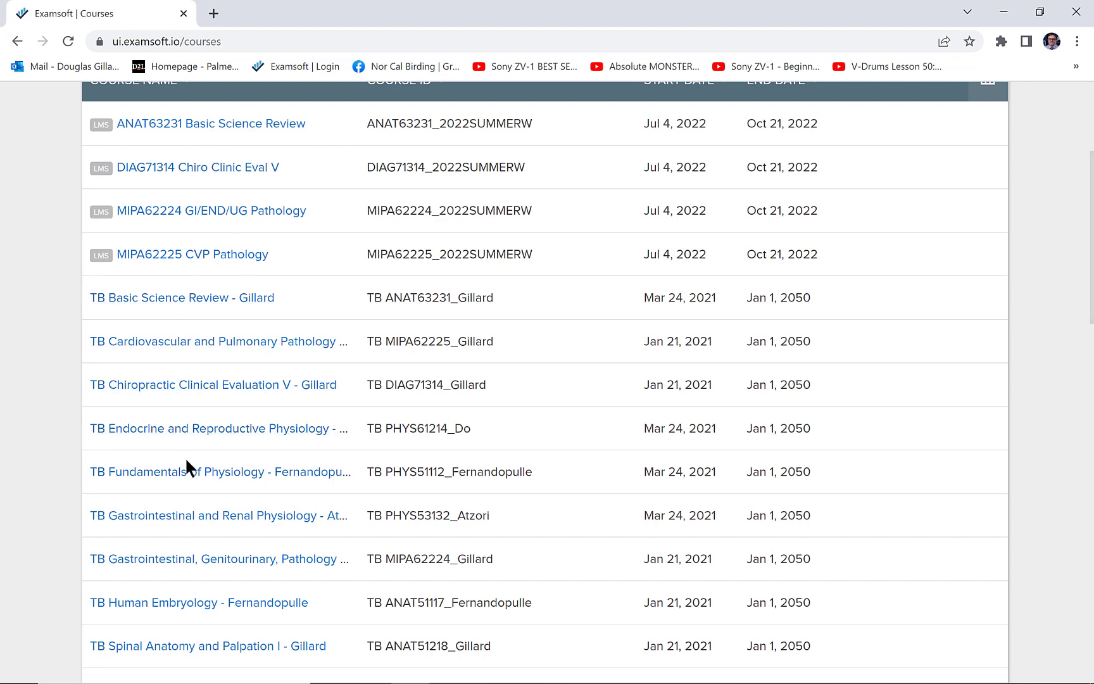
scroll(279, 437, "down", 9)
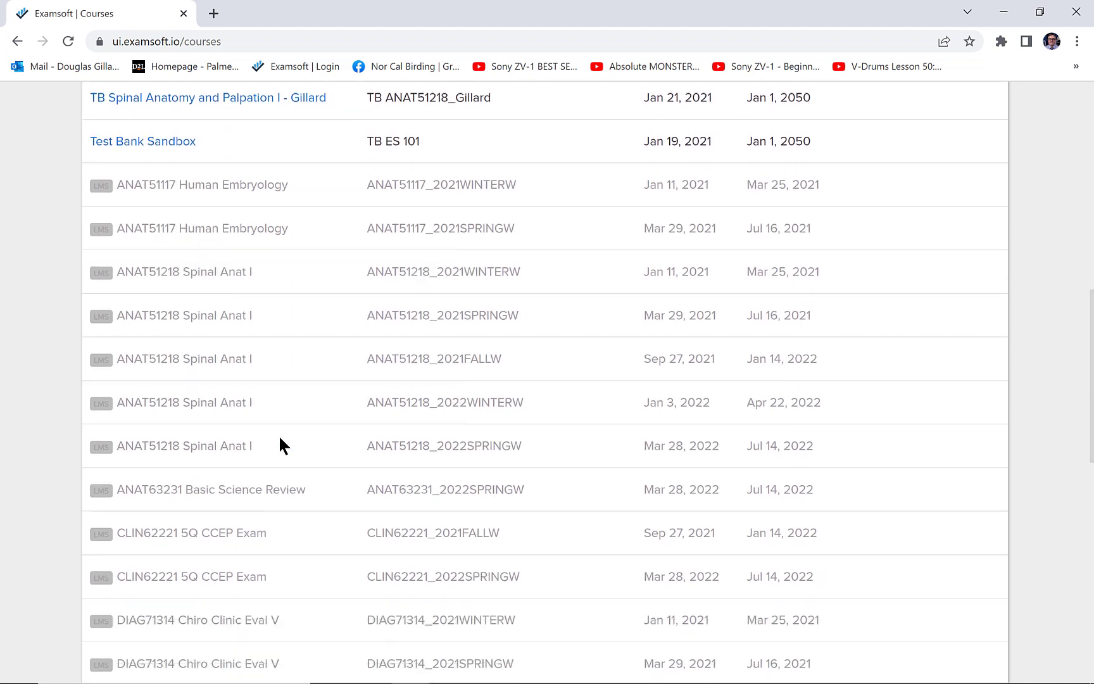
scroll(280, 437, "down", 2)
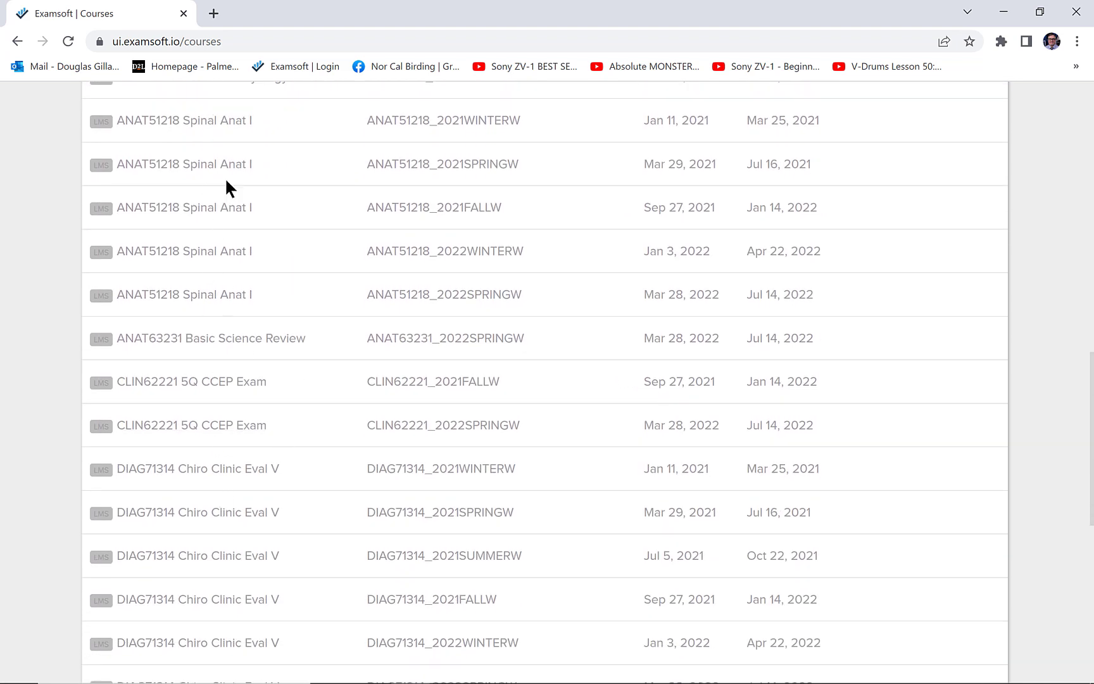
scroll(204, 480, "down", 2)
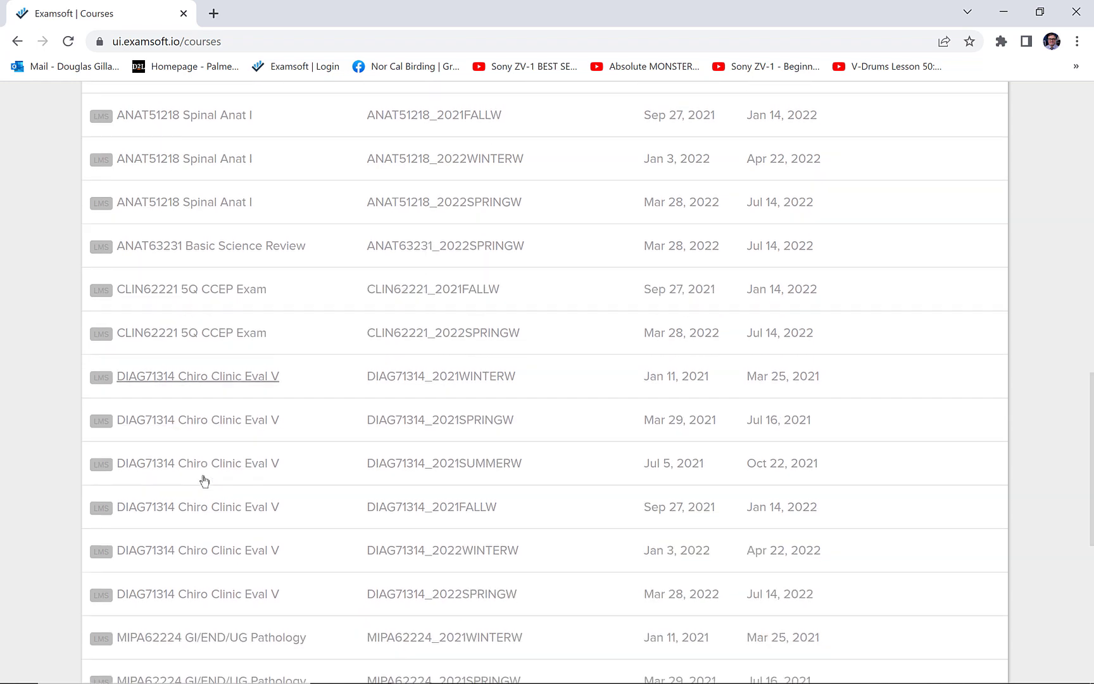
scroll(204, 480, "up", 8)
scroll(204, 480, "up", 5)
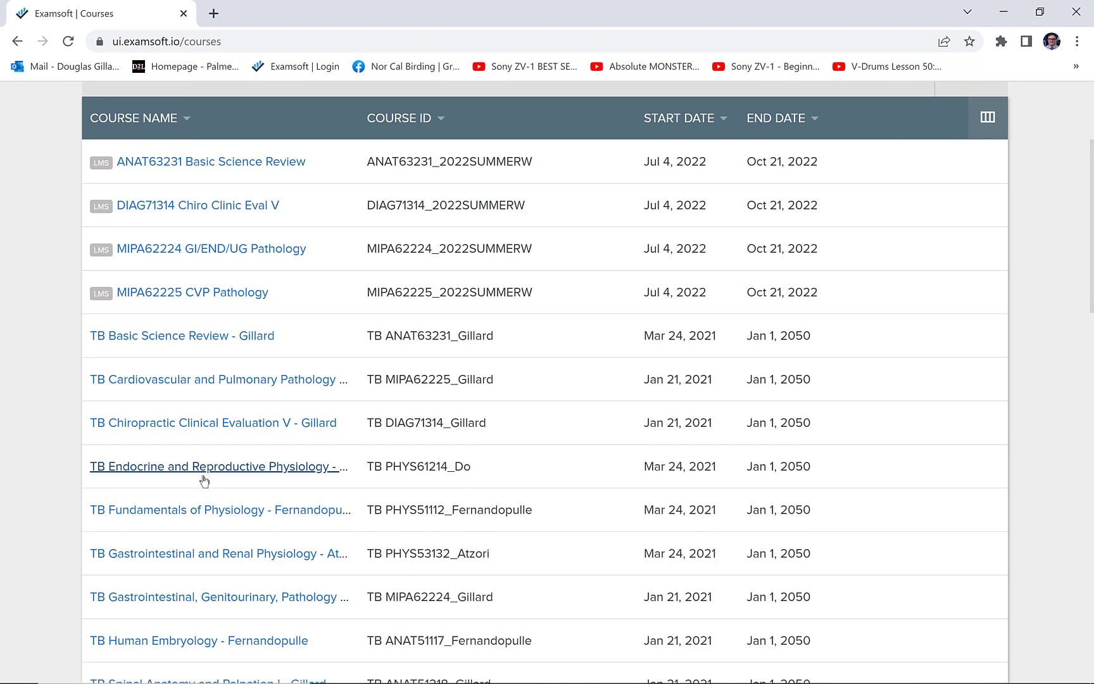
scroll(204, 480, "down", 1)
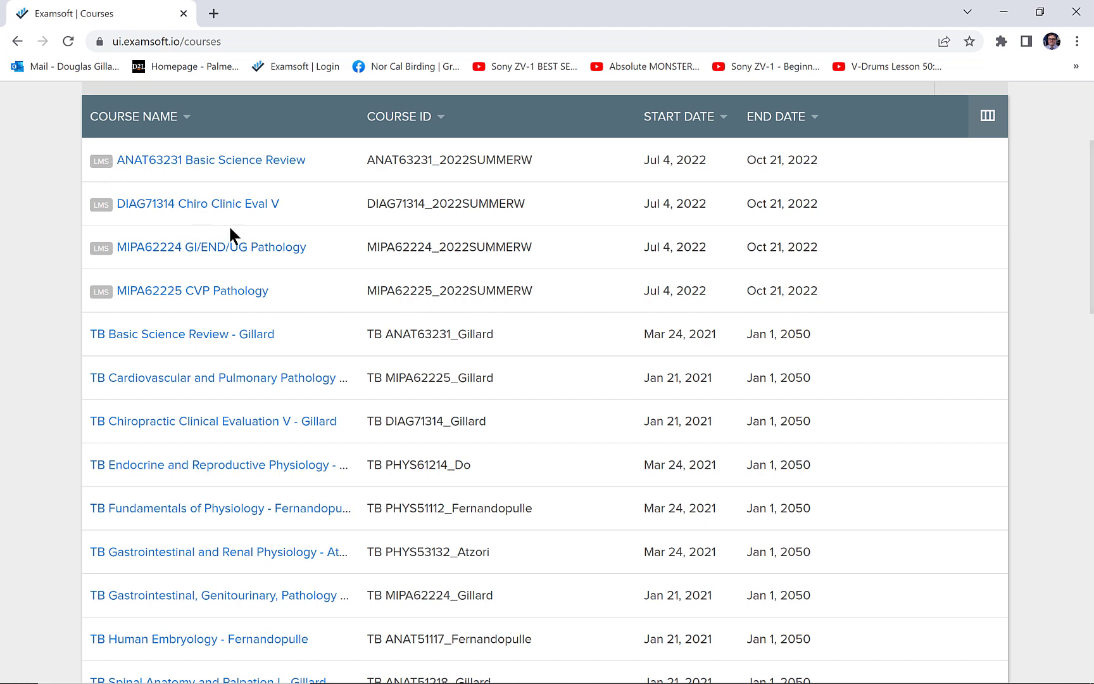
scroll(230, 228, "up", 1)
scroll(229, 228, "down", 1)
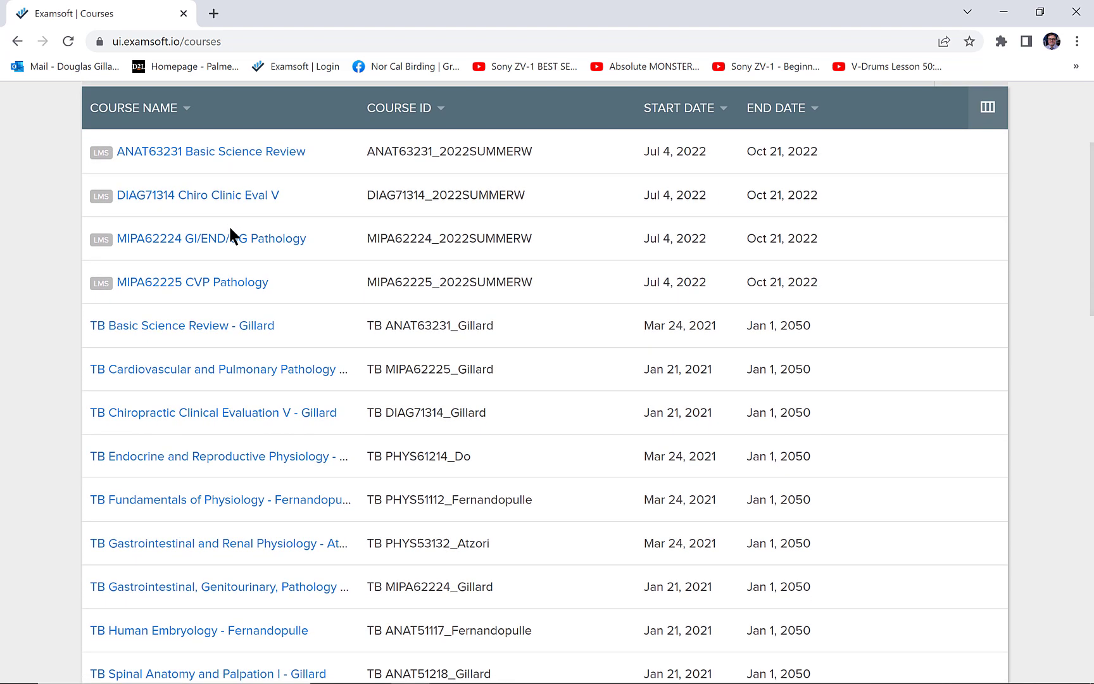
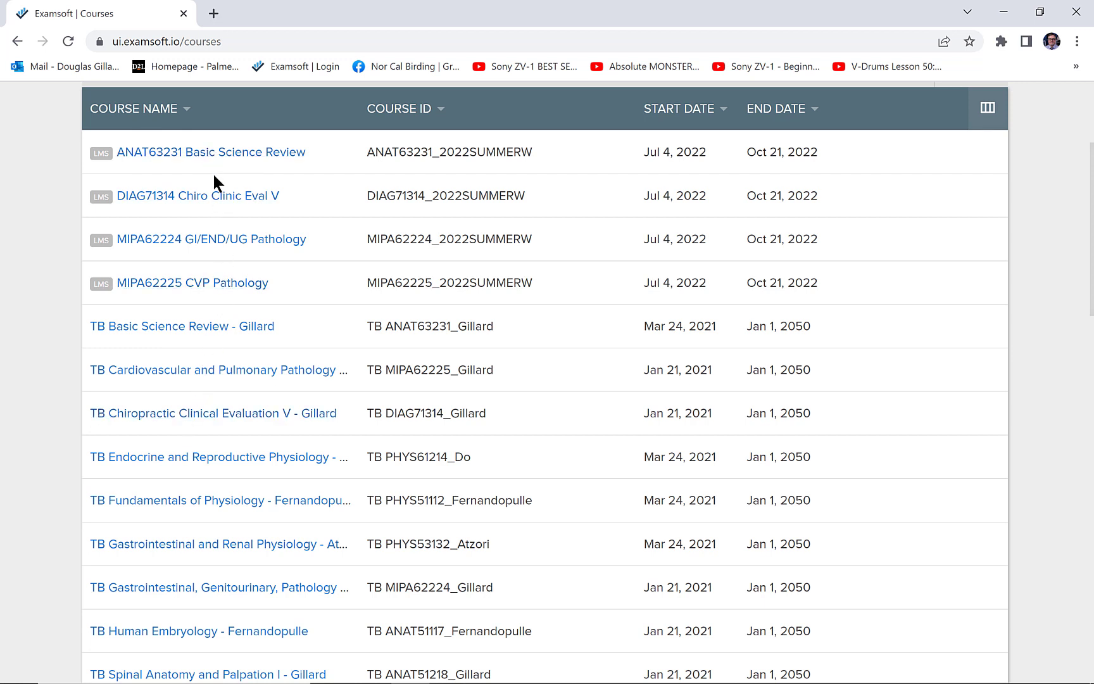
Open the TB Chiropractic Clinical Evaluation V course from the course list
scroll(229, 339, "down", 8)
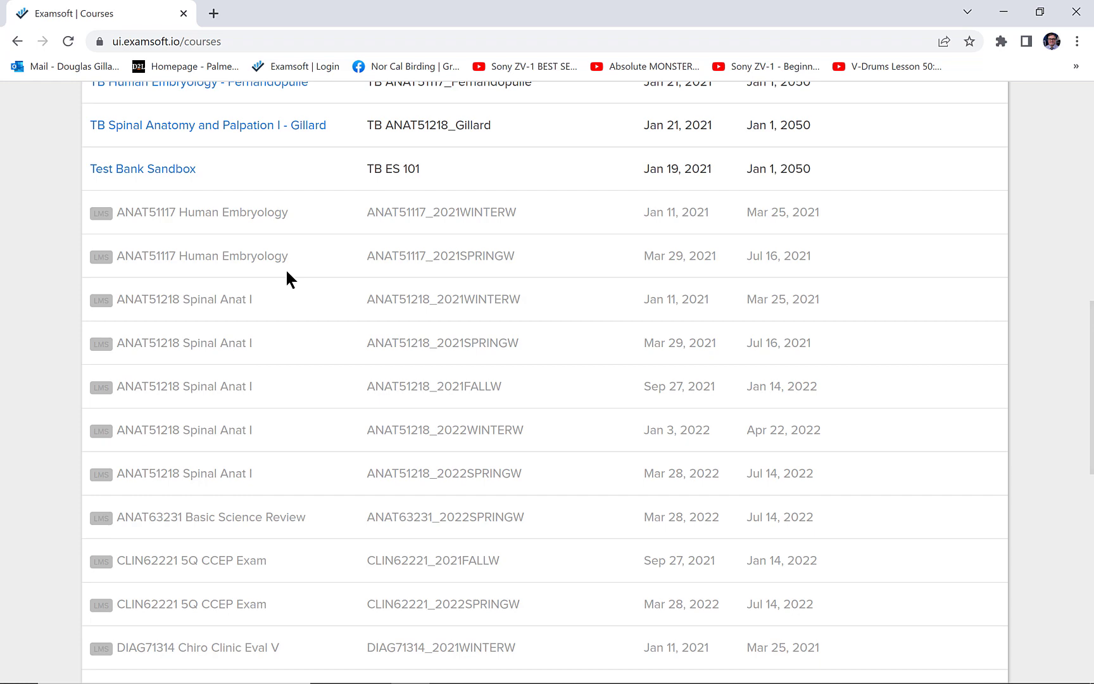
scroll(288, 256, "down", 1)
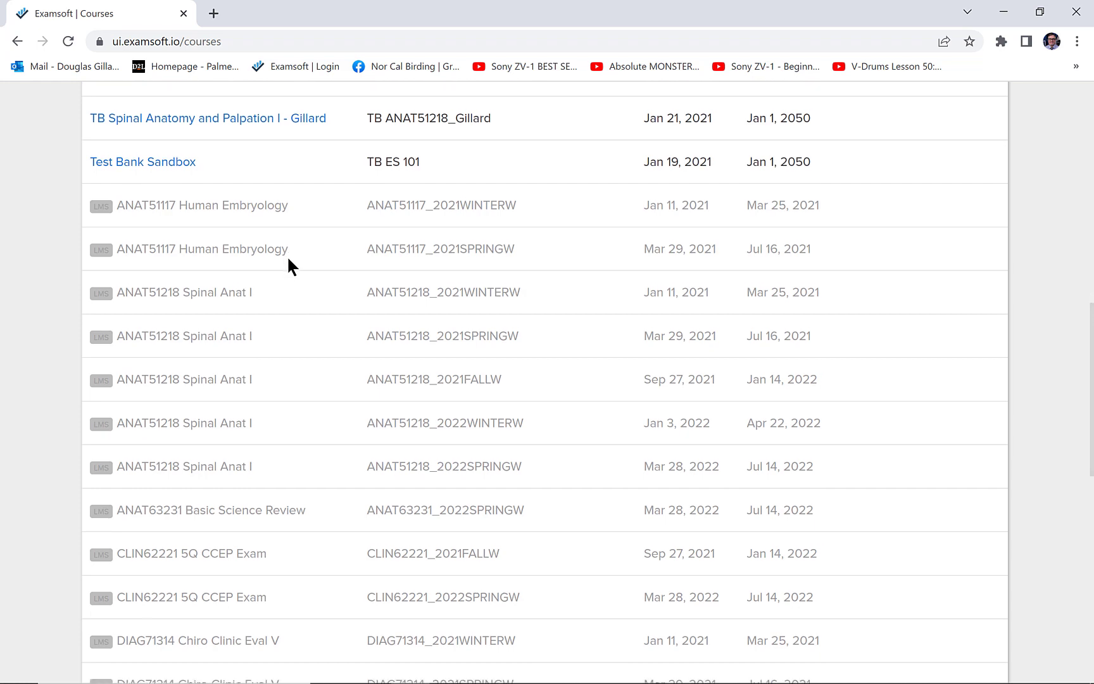
scroll(287, 255, "up", 1)
scroll(288, 256, "up", 10)
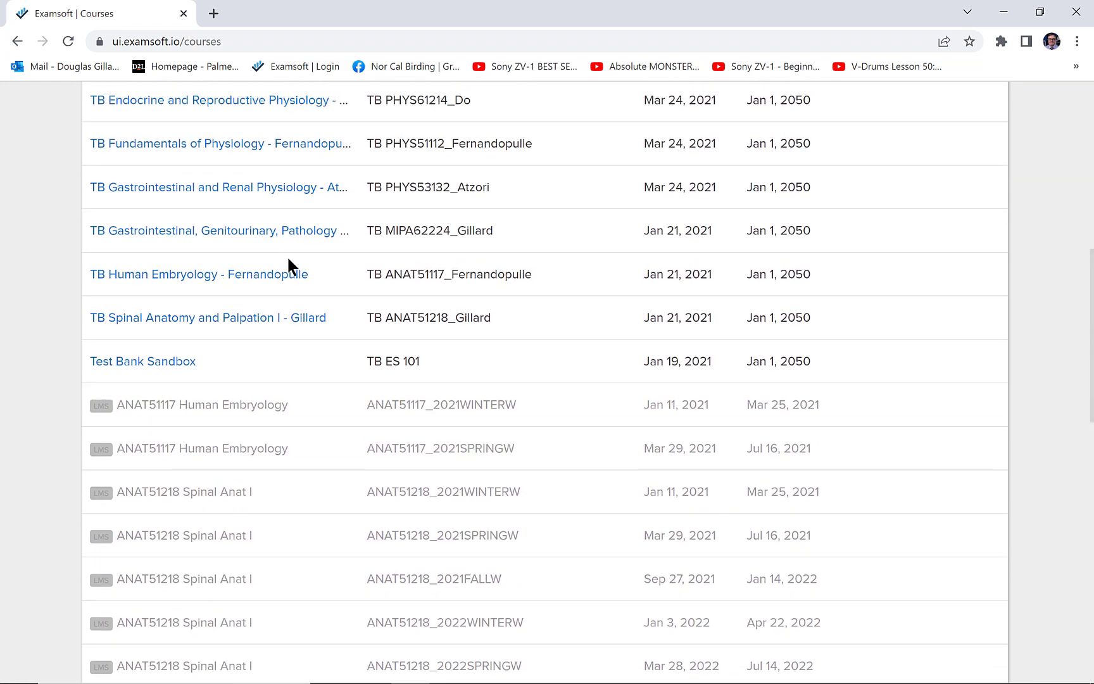
scroll(288, 256, "down", 2)
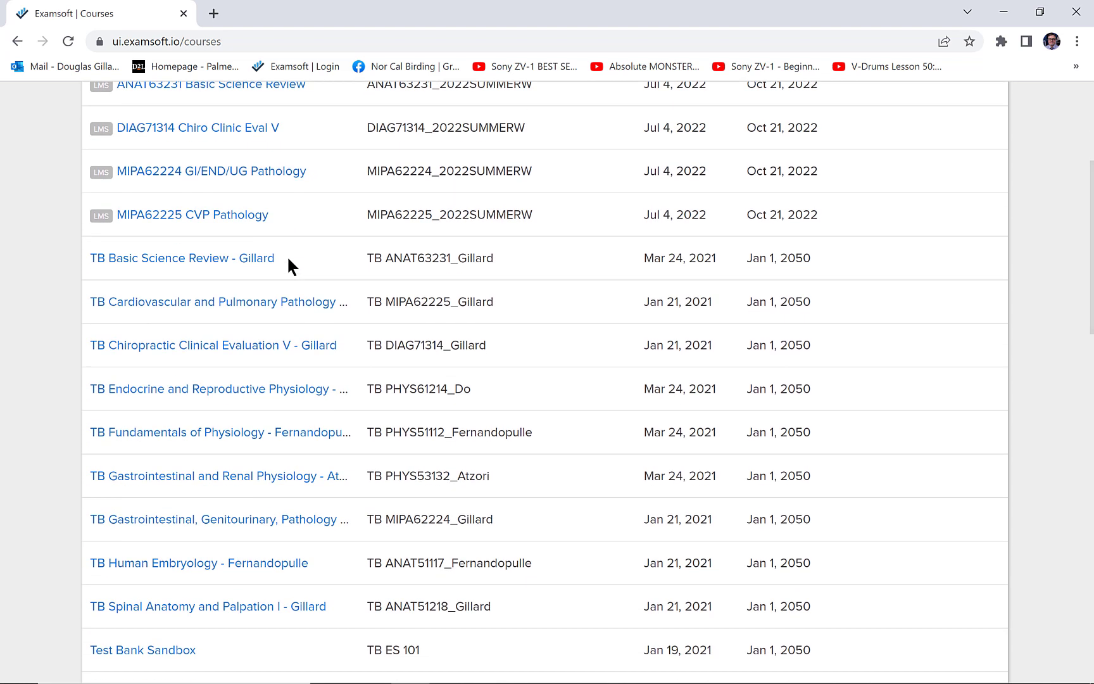
left_click(197, 336)
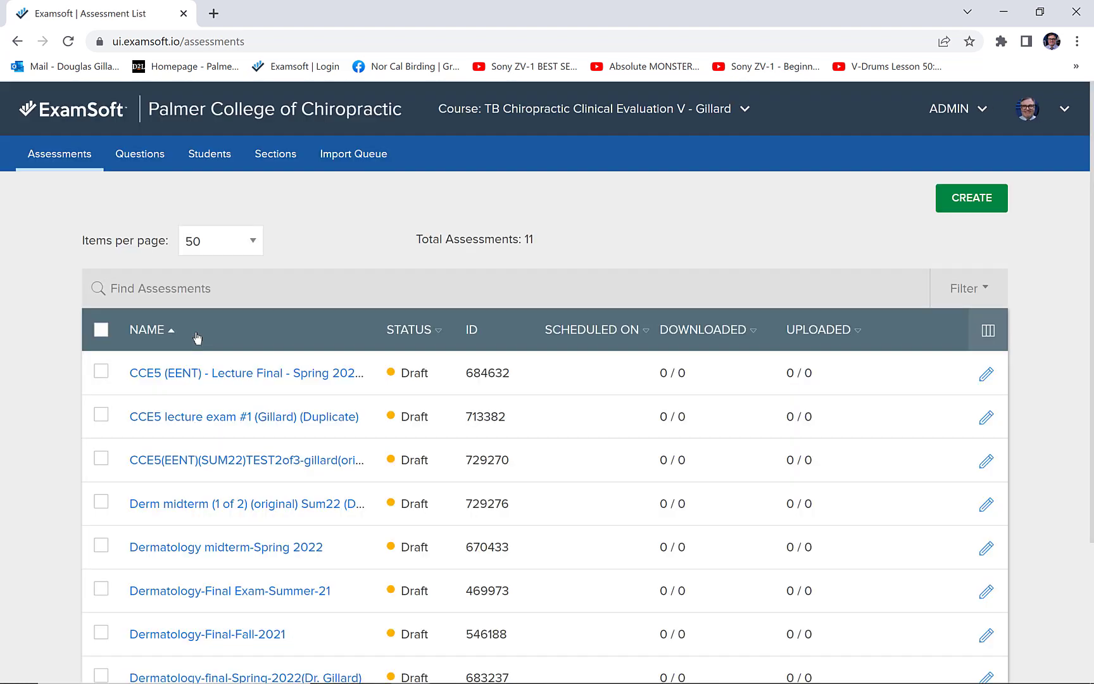
Open the Dermatology-final-Summer-2022 exam from the course's assessment list
scroll(272, 428, "down", 1)
scroll(273, 427, "down", 3)
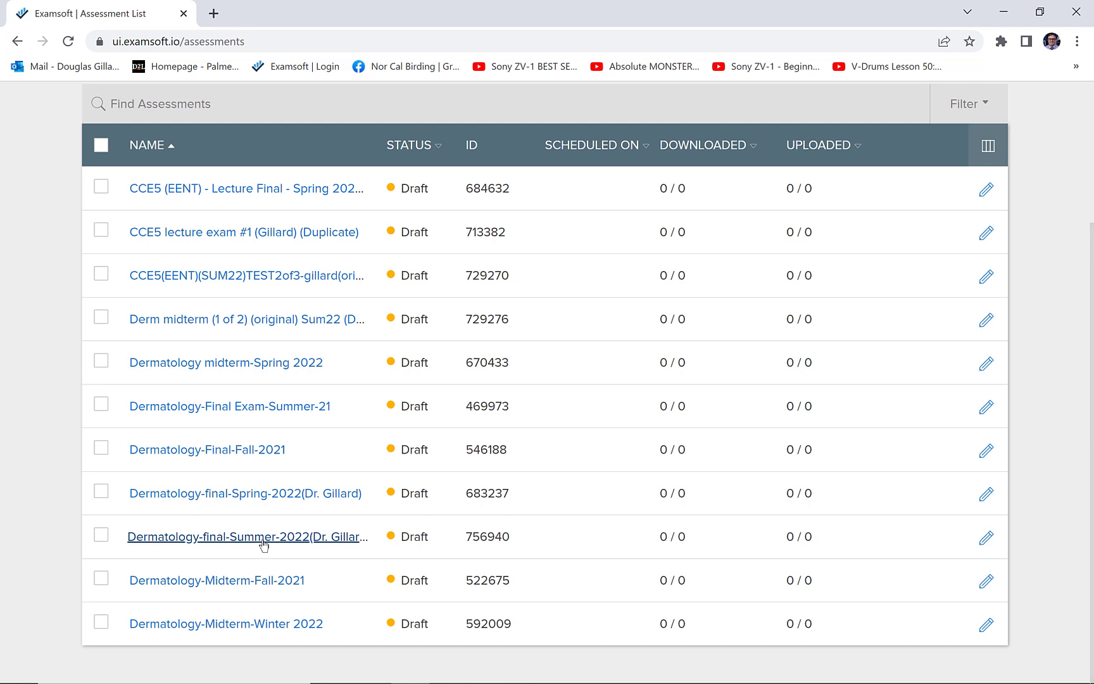
left_click(263, 544)
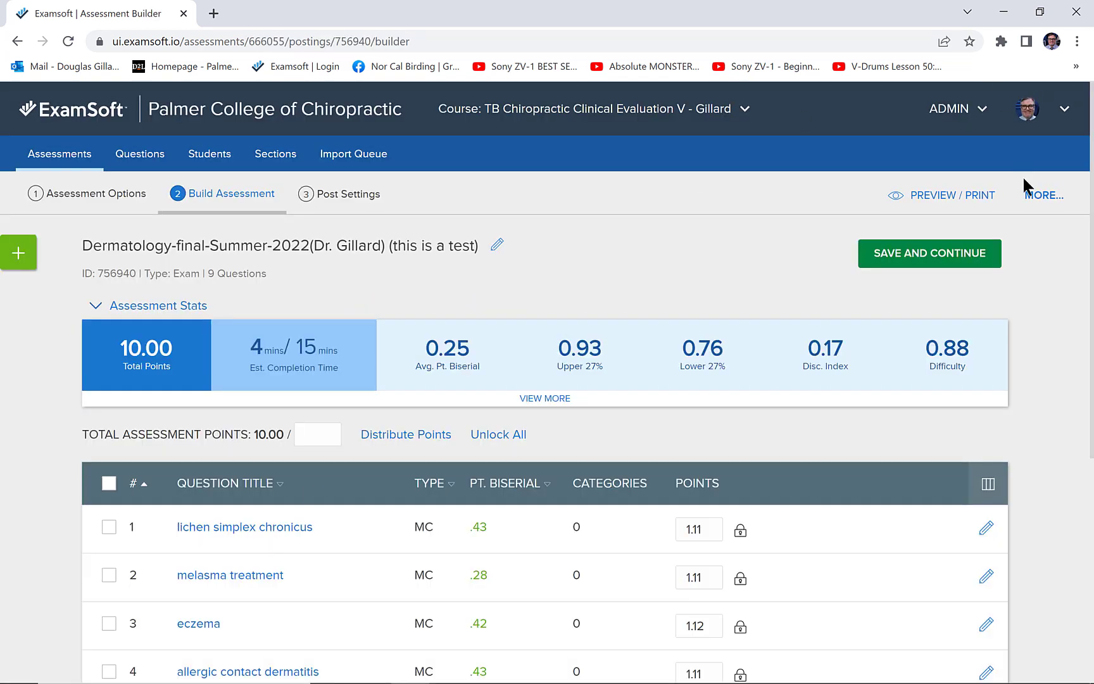
Start duplicating the exam as an Unlinked assessment
left_click(1034, 200)
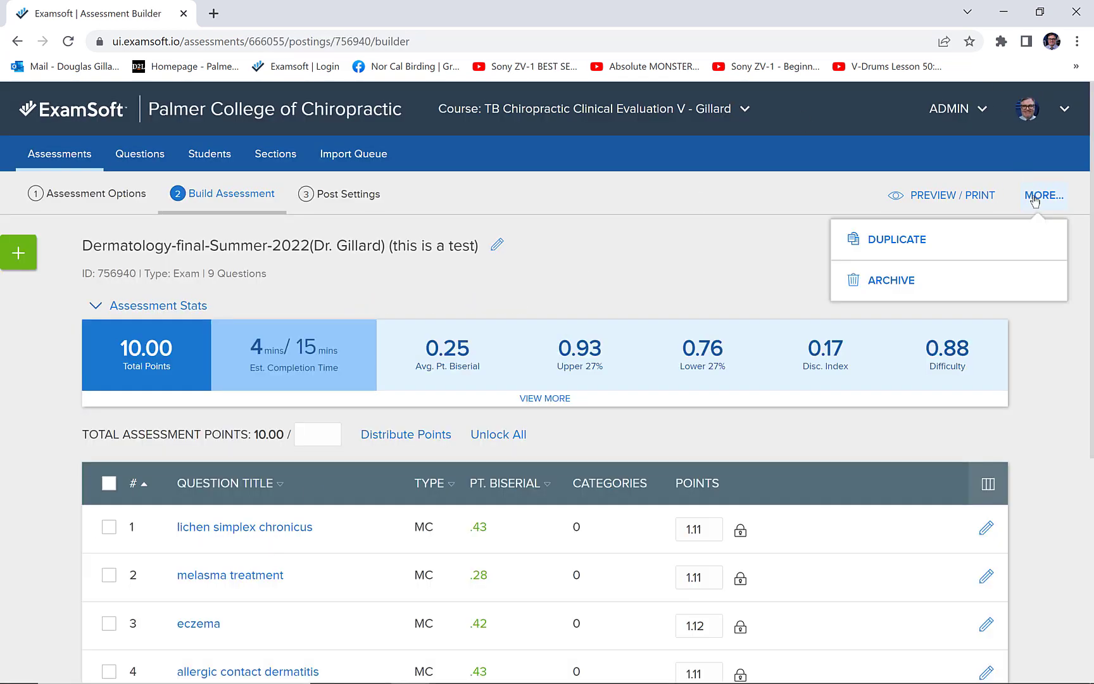
left_click(910, 244)
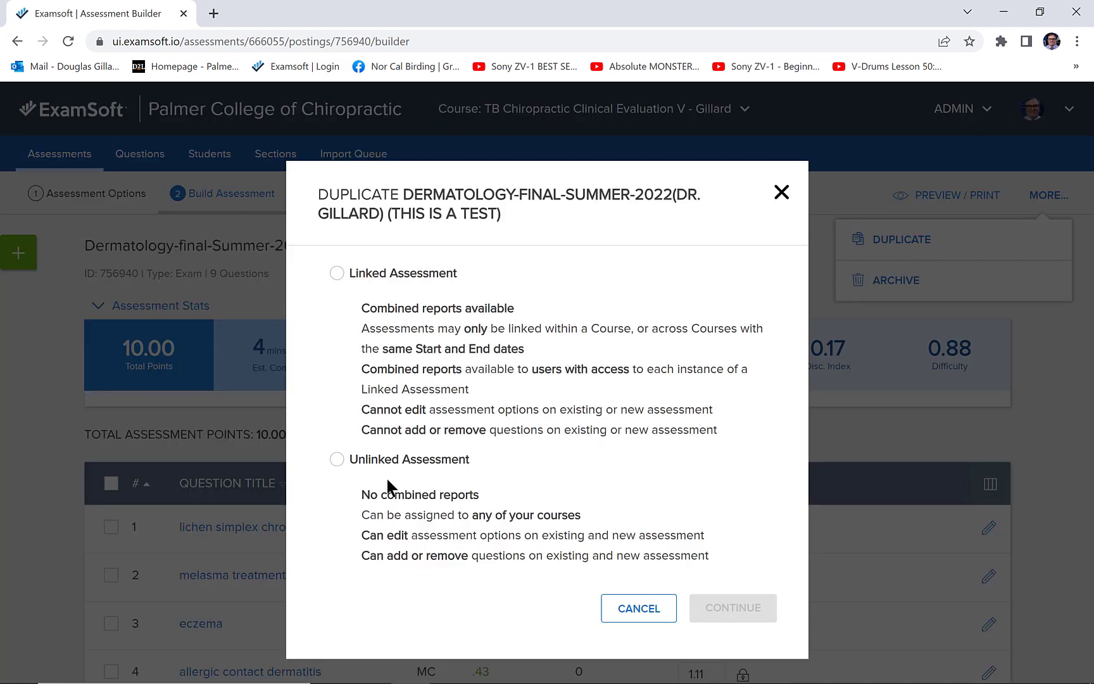
left_click(338, 461)
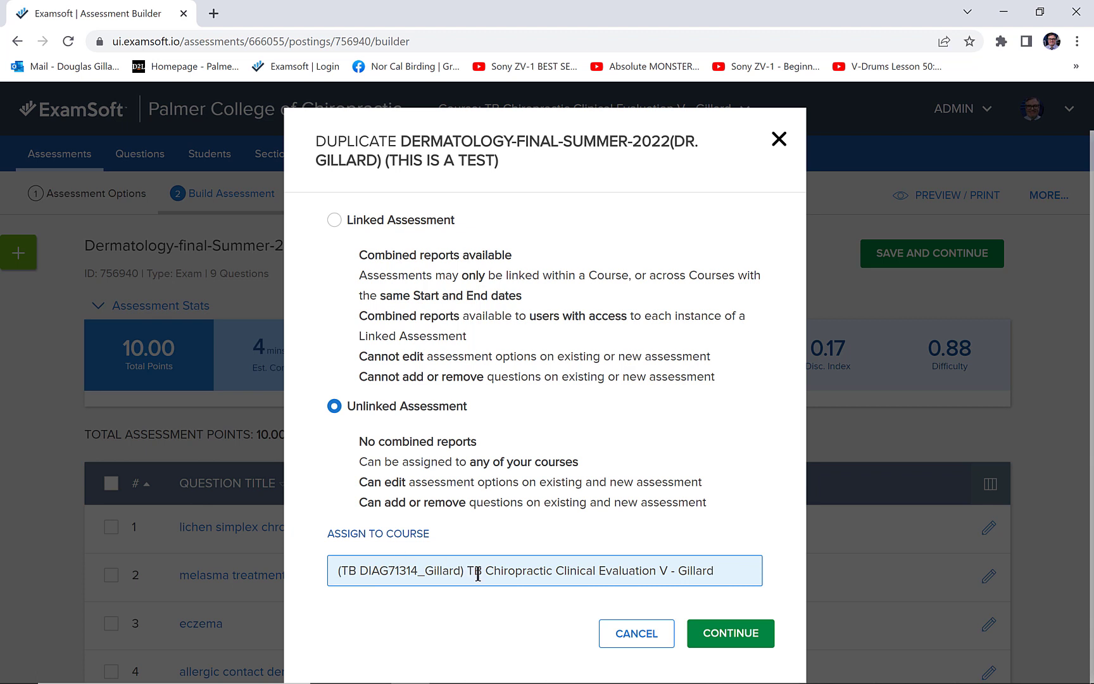
Try searching the Assign to Course field for 'V', then cancel the duplication
left_click_drag(485, 572, 314, 581)
key("BackSpace")
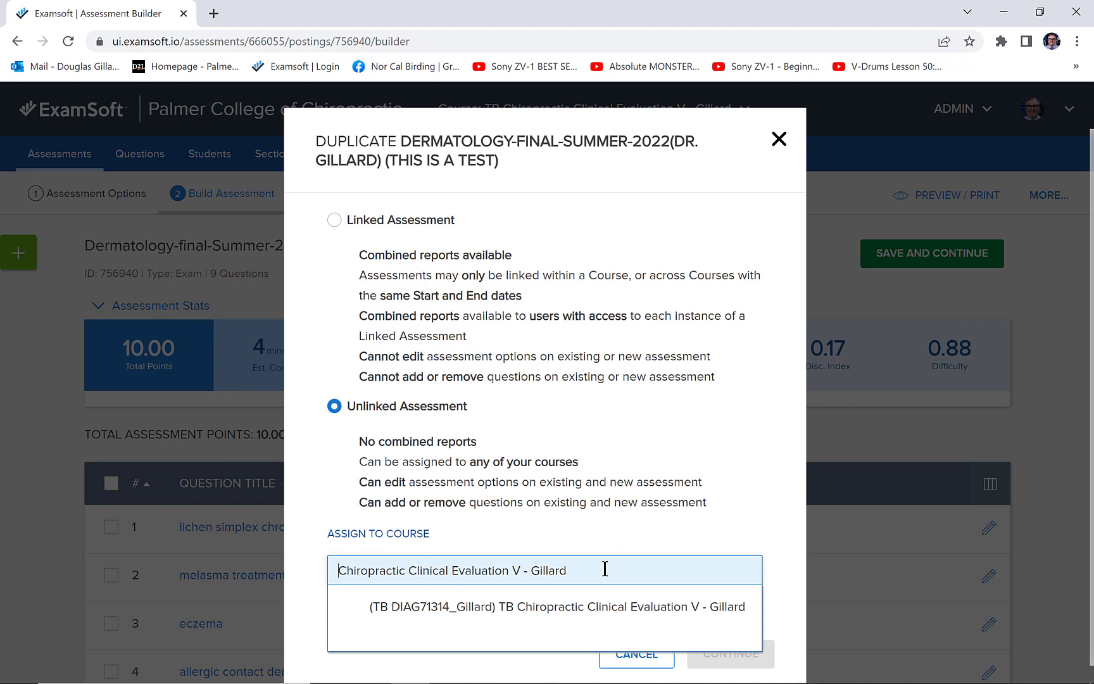
left_click_drag(567, 572, 509, 573)
key("BackSpace")
scroll(710, 444, "down", 1)
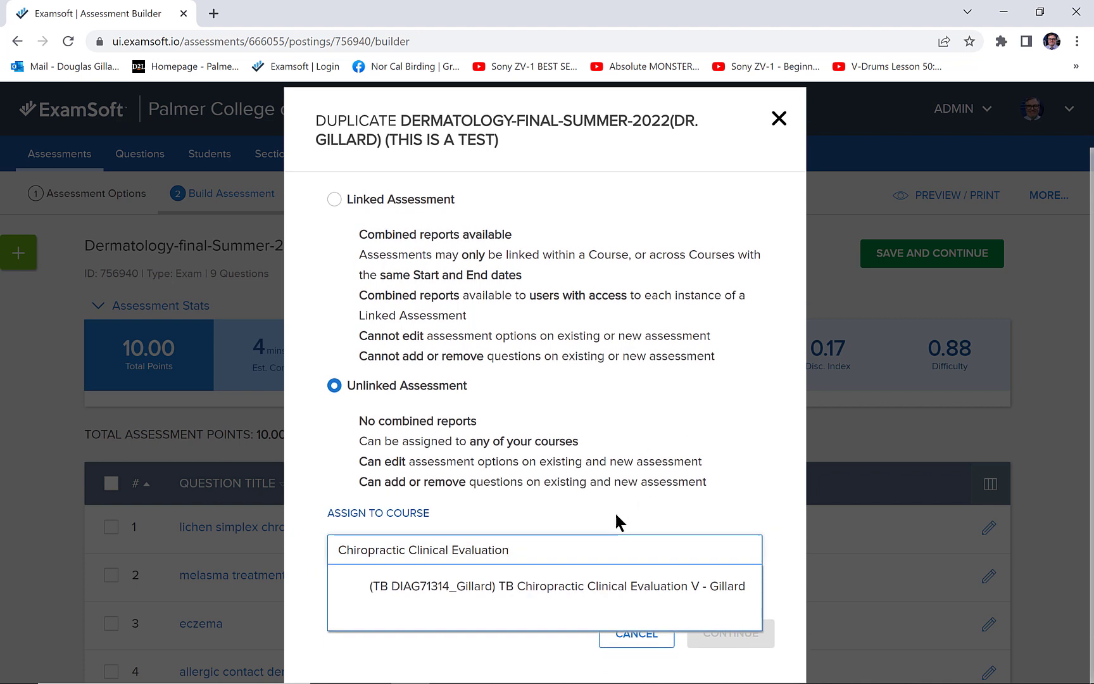
left_click_drag(588, 550, 291, 570)
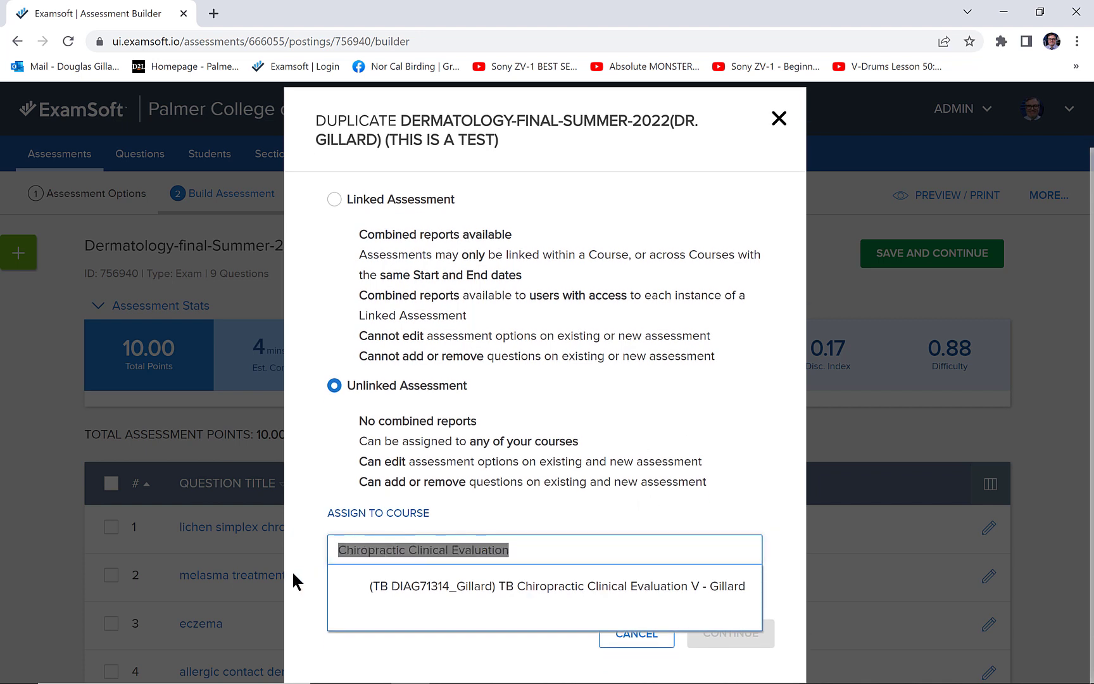
left_click(292, 570)
type("V")
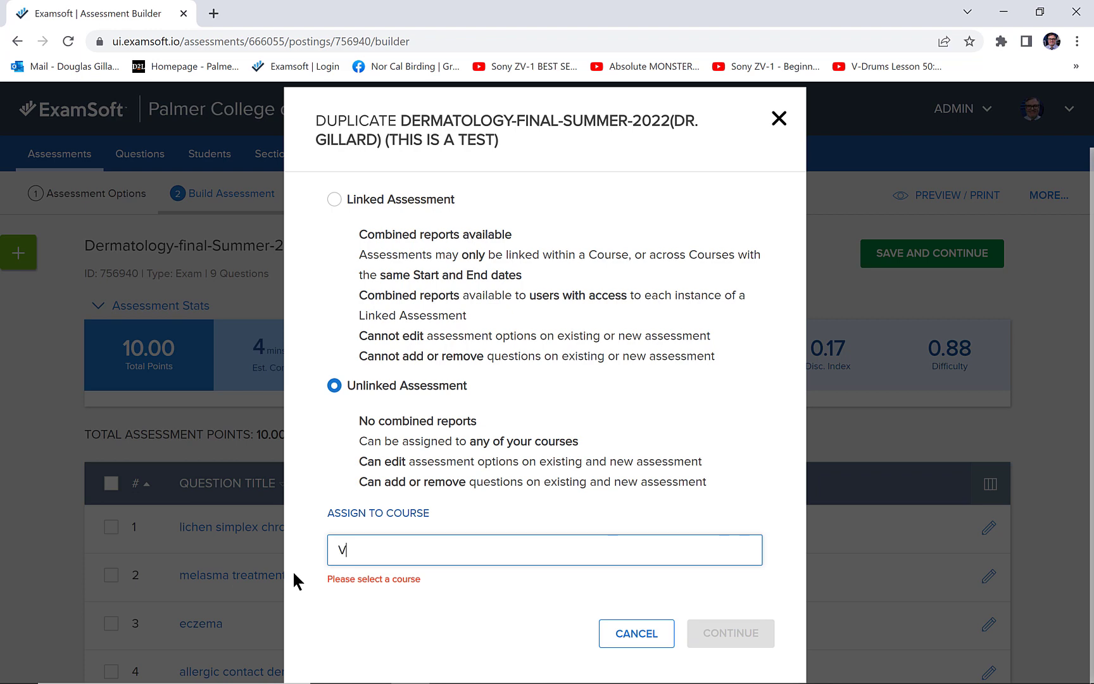
scroll(572, 430, "down", 4)
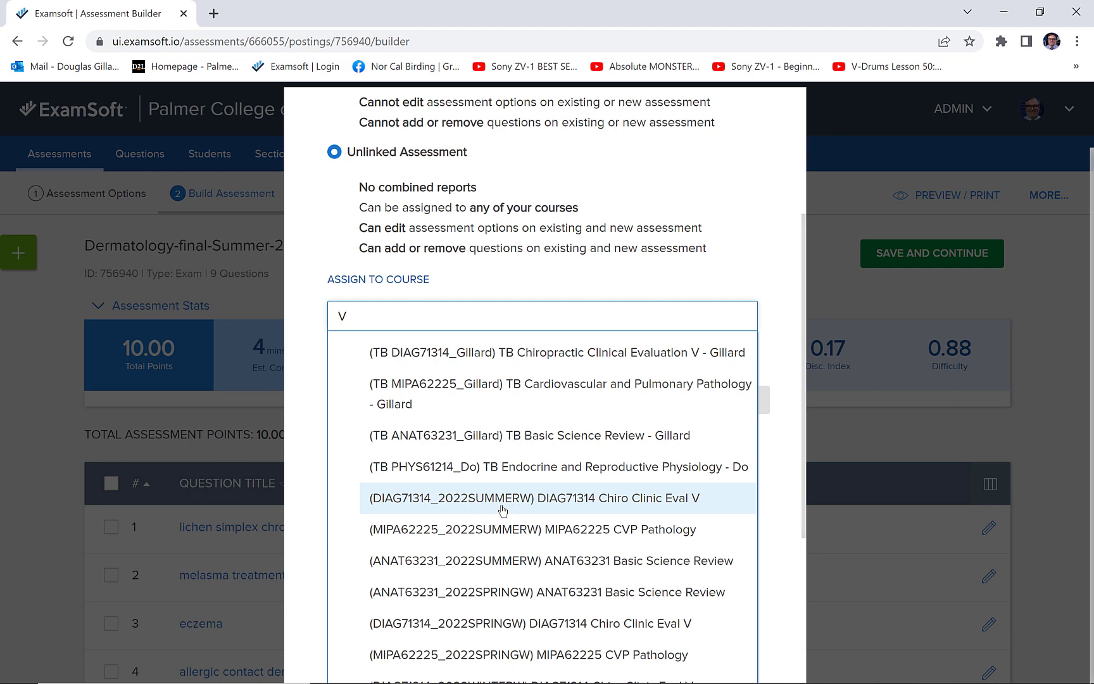
left_click(489, 297)
left_click(780, 114)
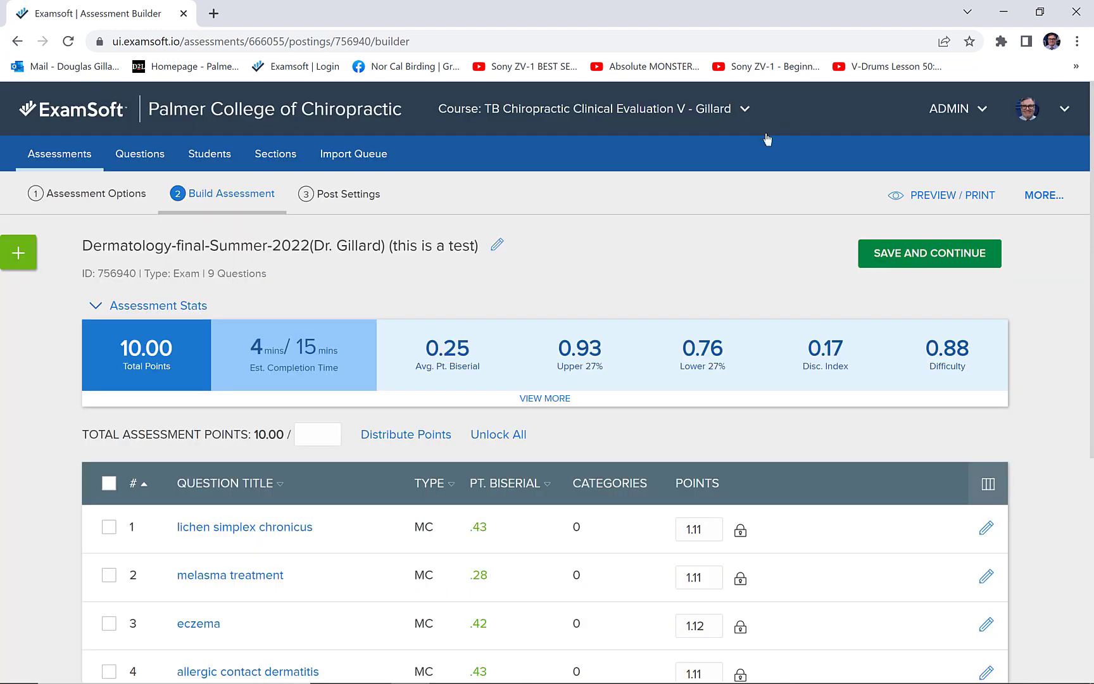
Return to My Courses via the ExamSoft logo and reopen TB Chiropractic Clinical Evaluation V
scroll(579, 286, "down", 3)
scroll(579, 286, "up", 3)
left_click(94, 117)
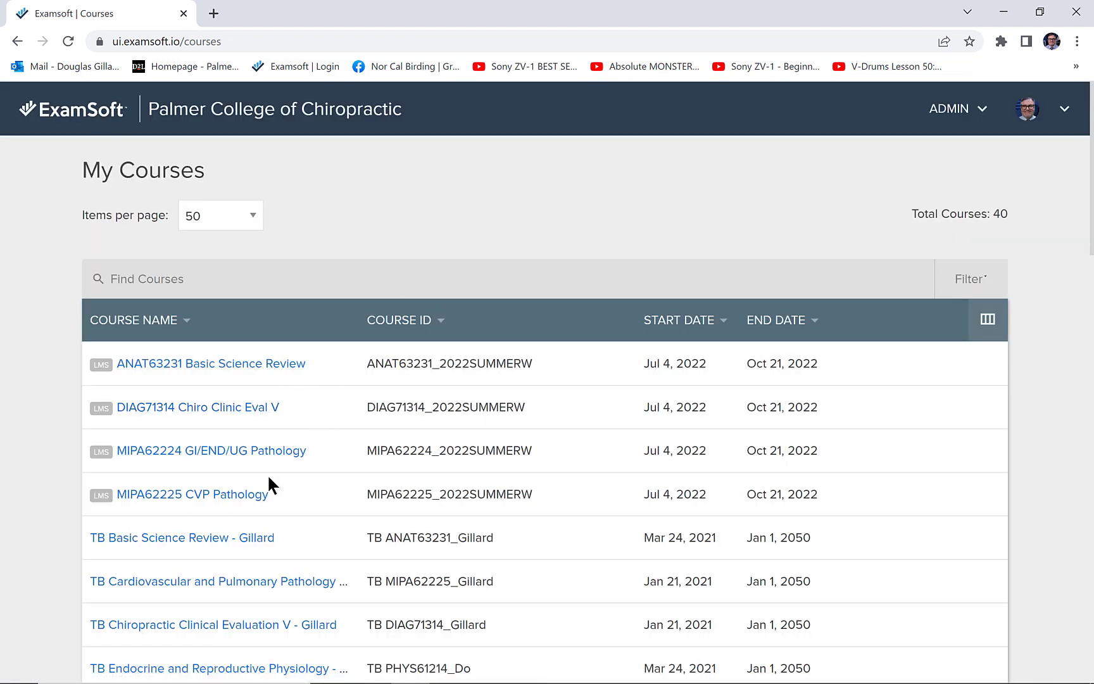
scroll(245, 539, "down", 1)
scroll(246, 539, "down", 2)
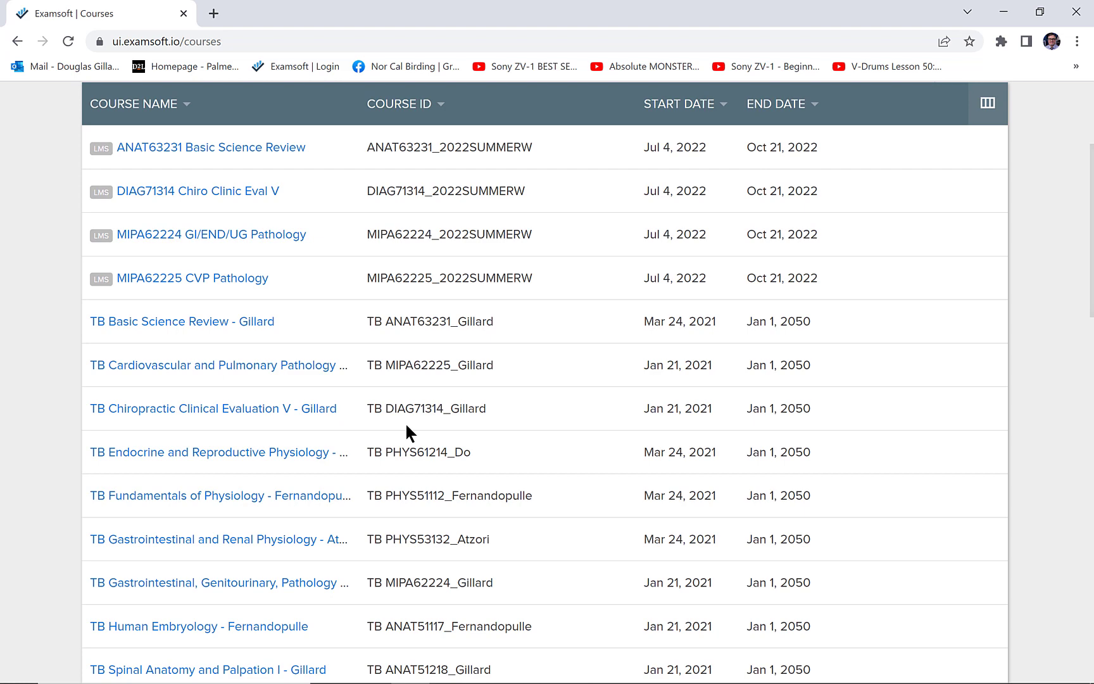
left_click(233, 411)
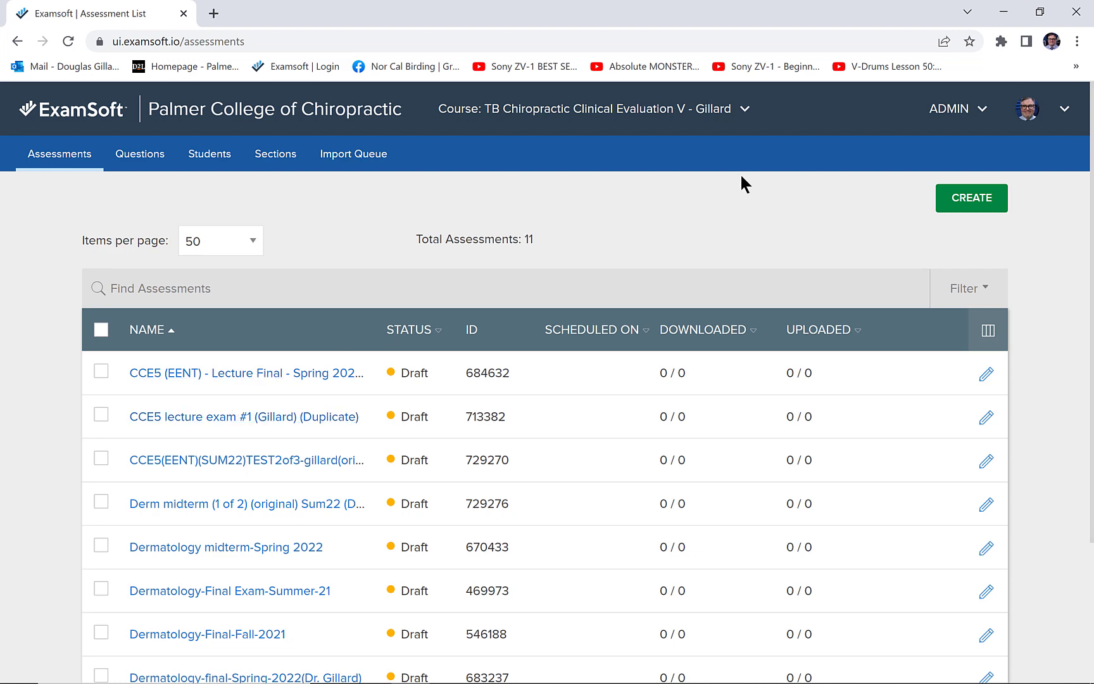
Start a new assessment named 'Derm Final - Sum22 - Original'
left_click(974, 198)
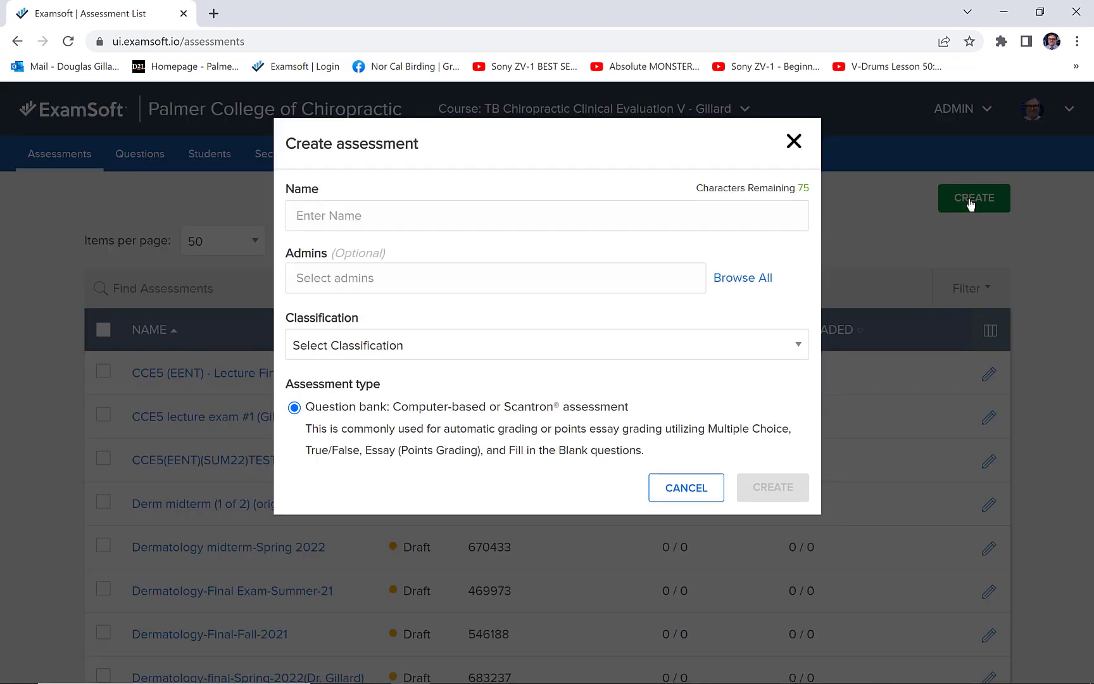
left_click(618, 208)
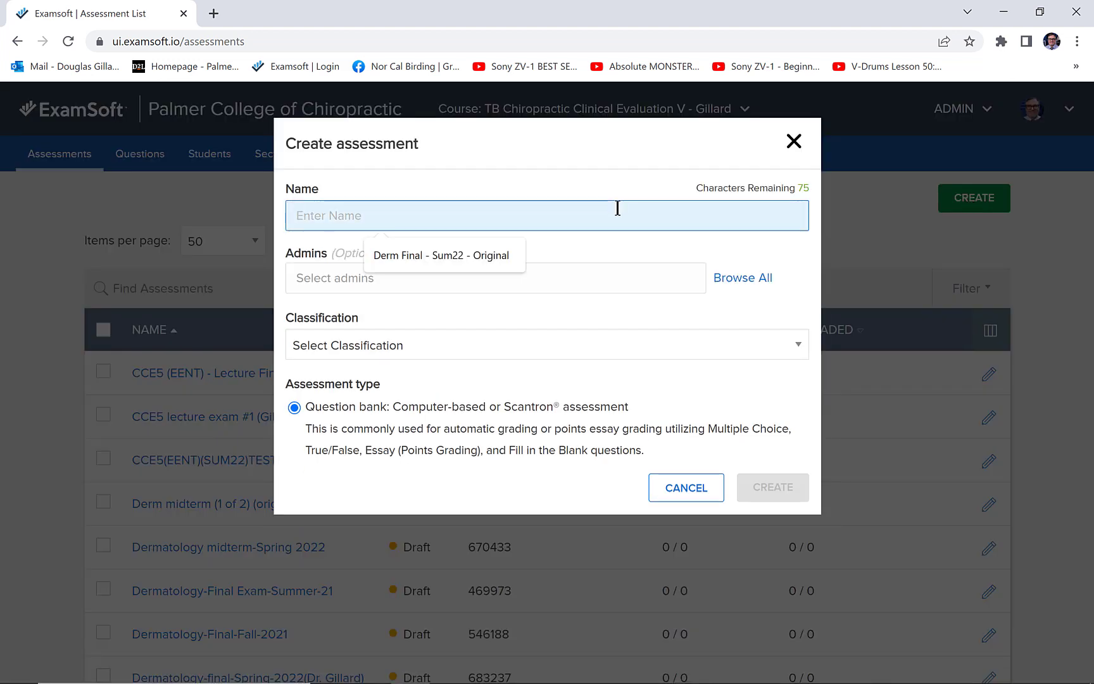
type("Derm")
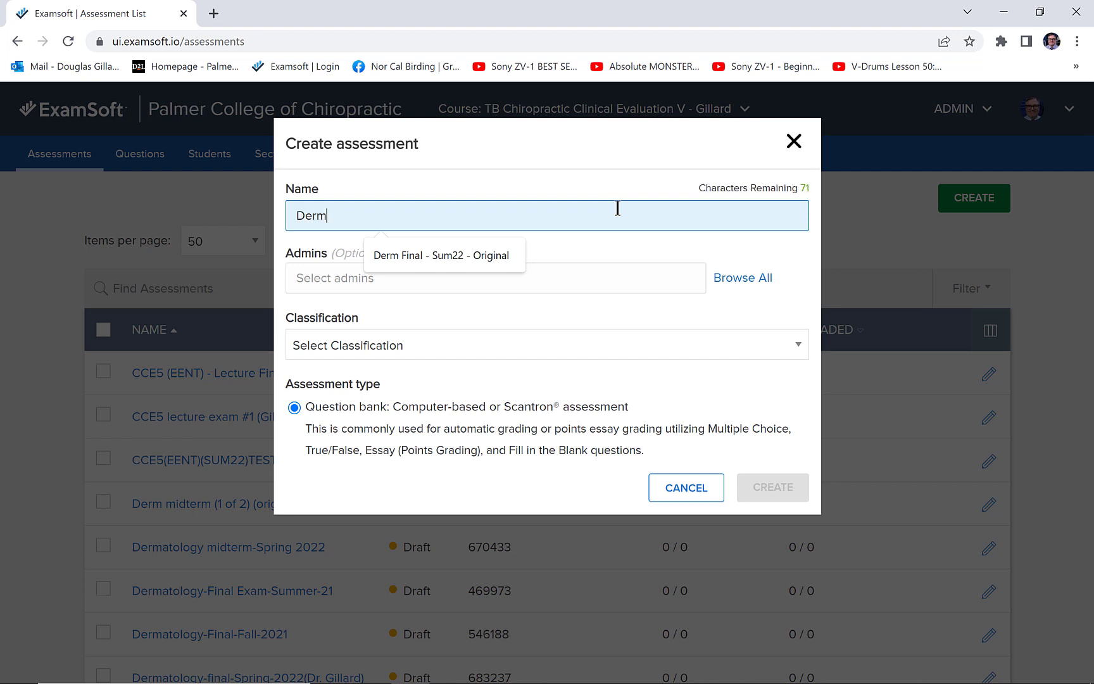
left_click(444, 259)
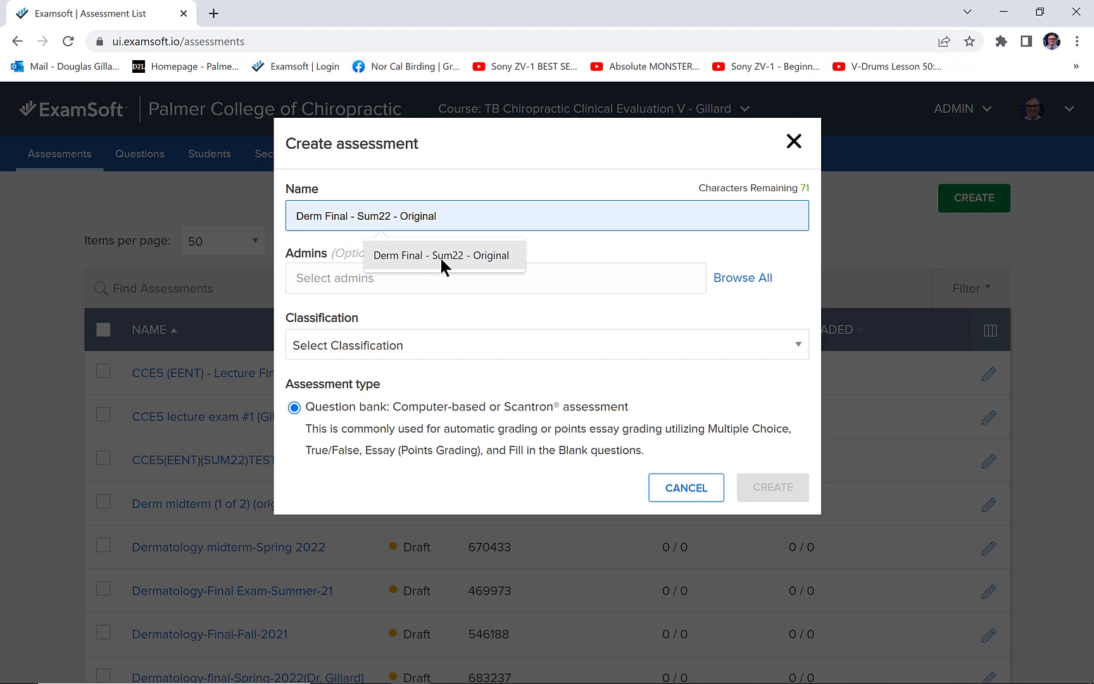
left_click(440, 256)
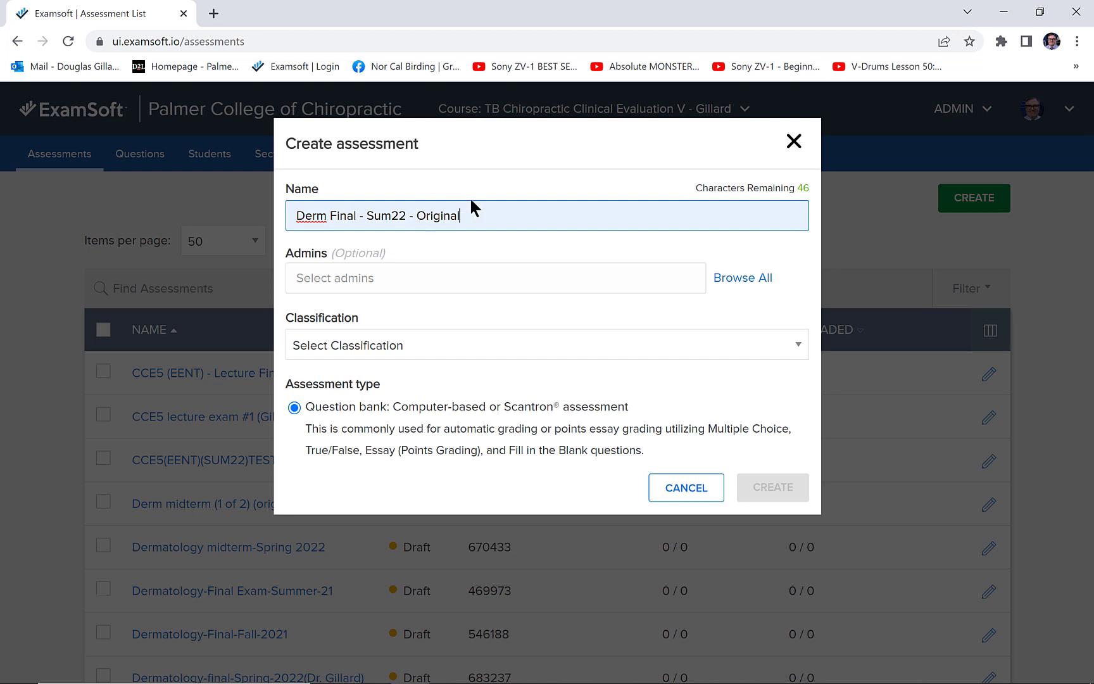
Classify the new assessment as an Exam and create it
left_click(423, 280)
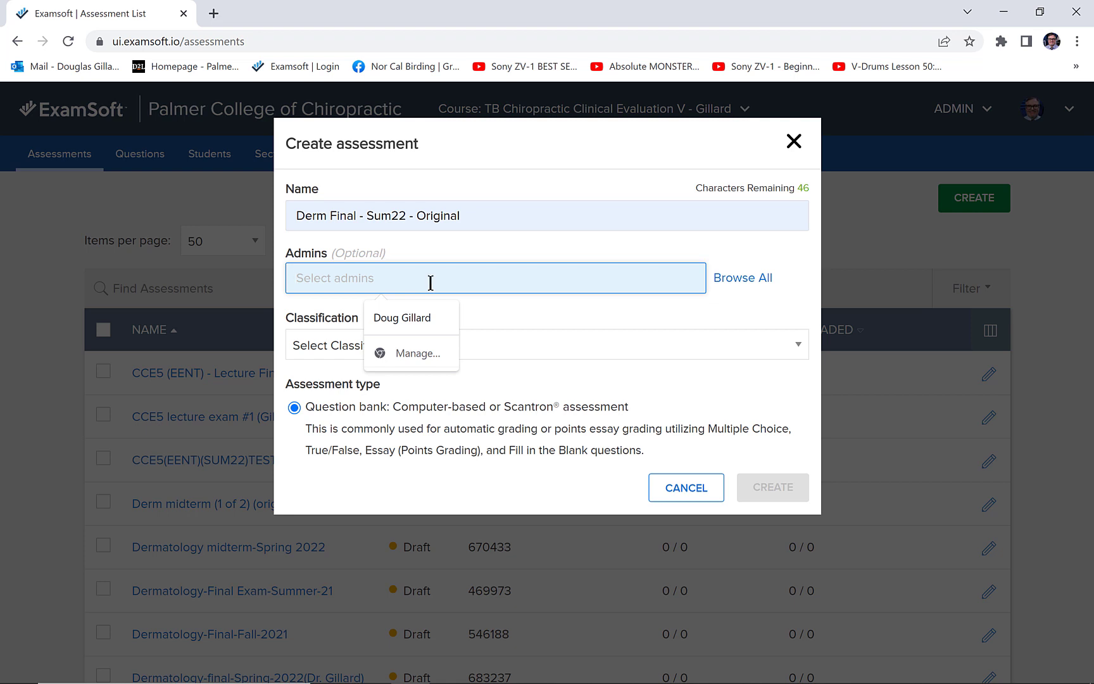
key("Tab")
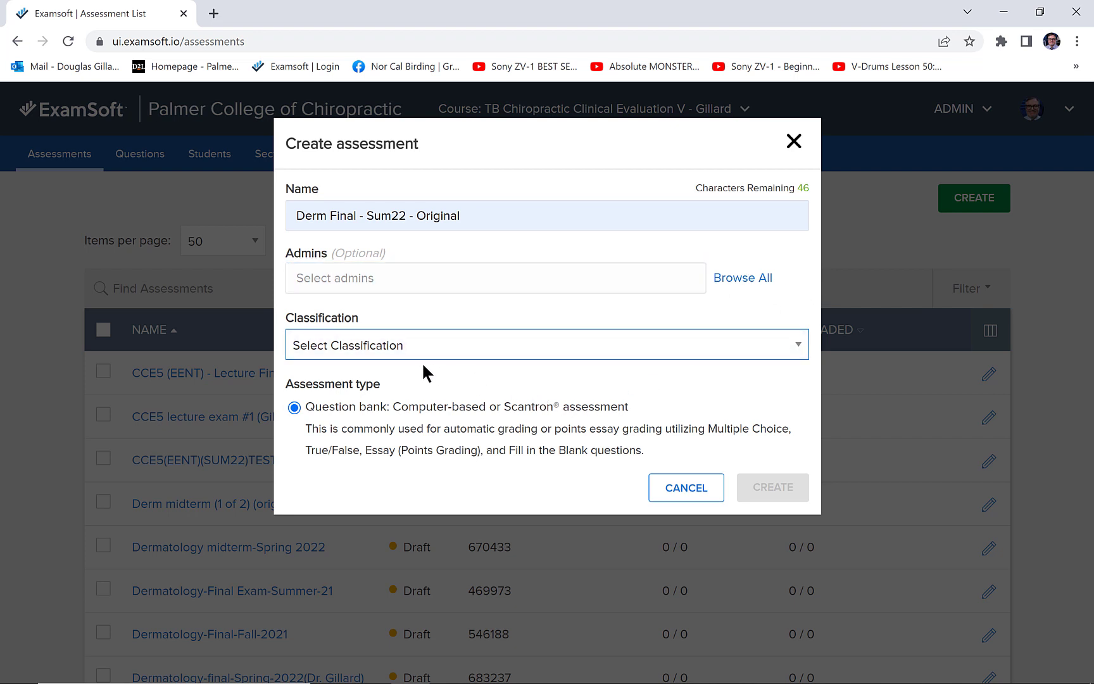
left_click(799, 344)
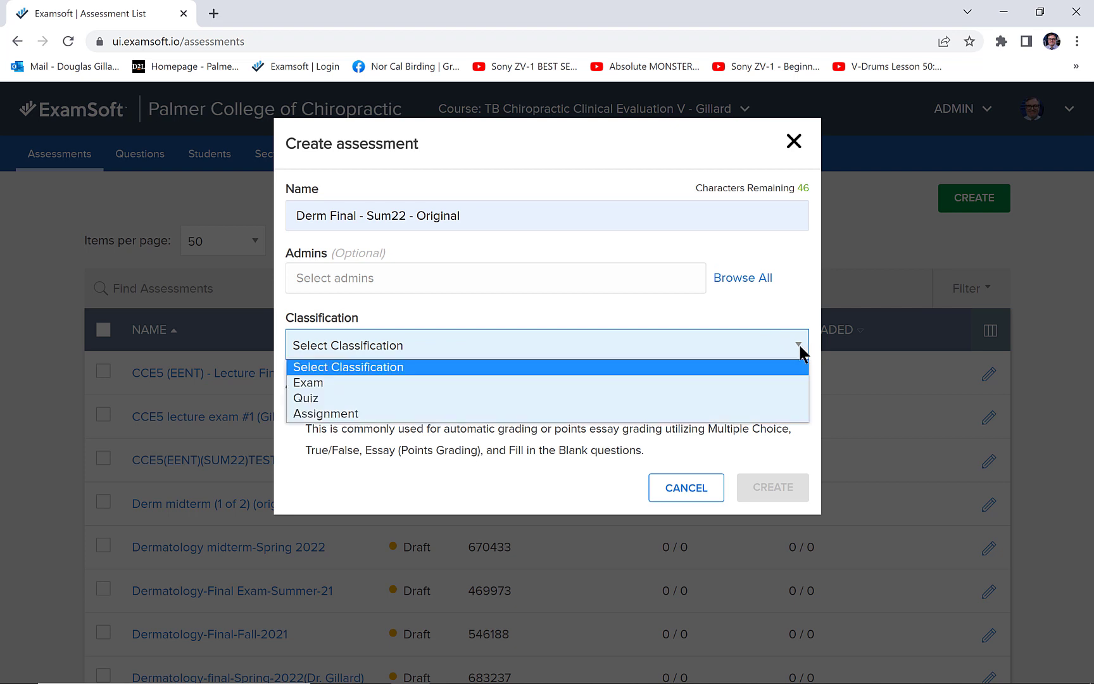
left_click(340, 382)
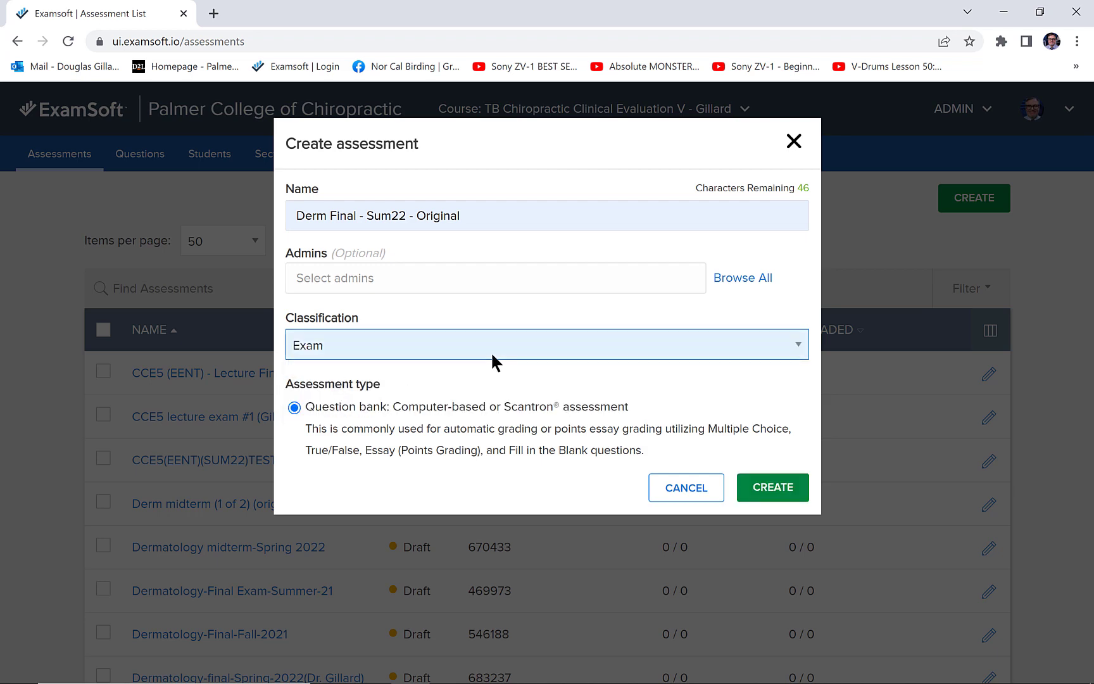
left_click(776, 490)
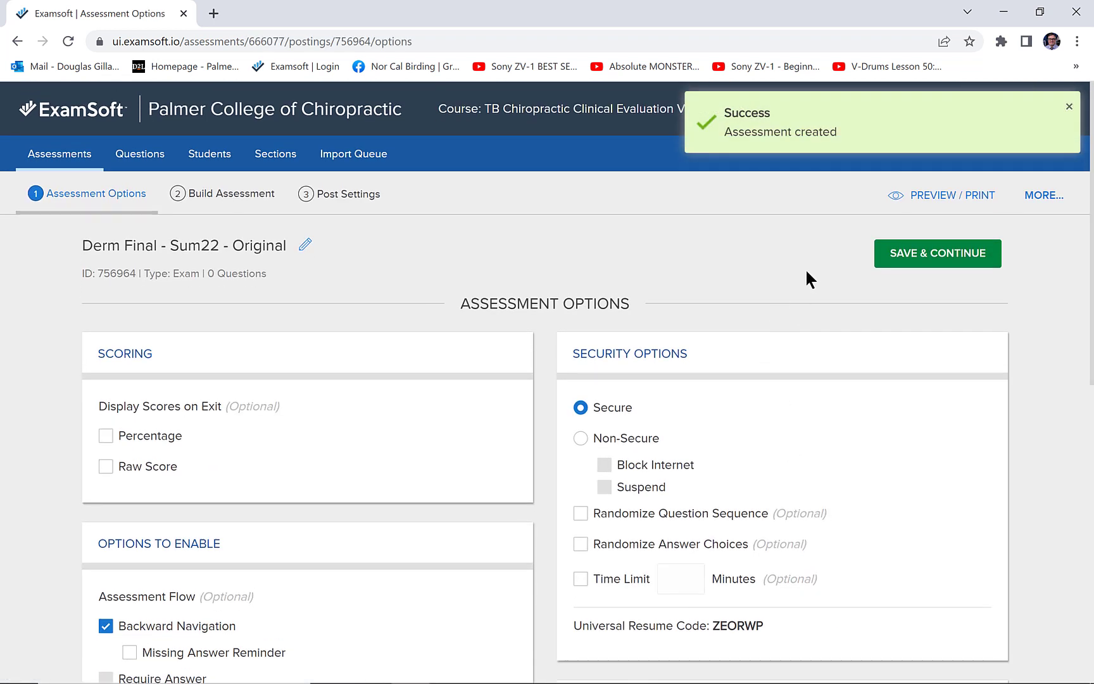
Preview the Build Assessment and Post Settings steps, then return to Assessment Options
left_click(213, 198)
left_click(349, 195)
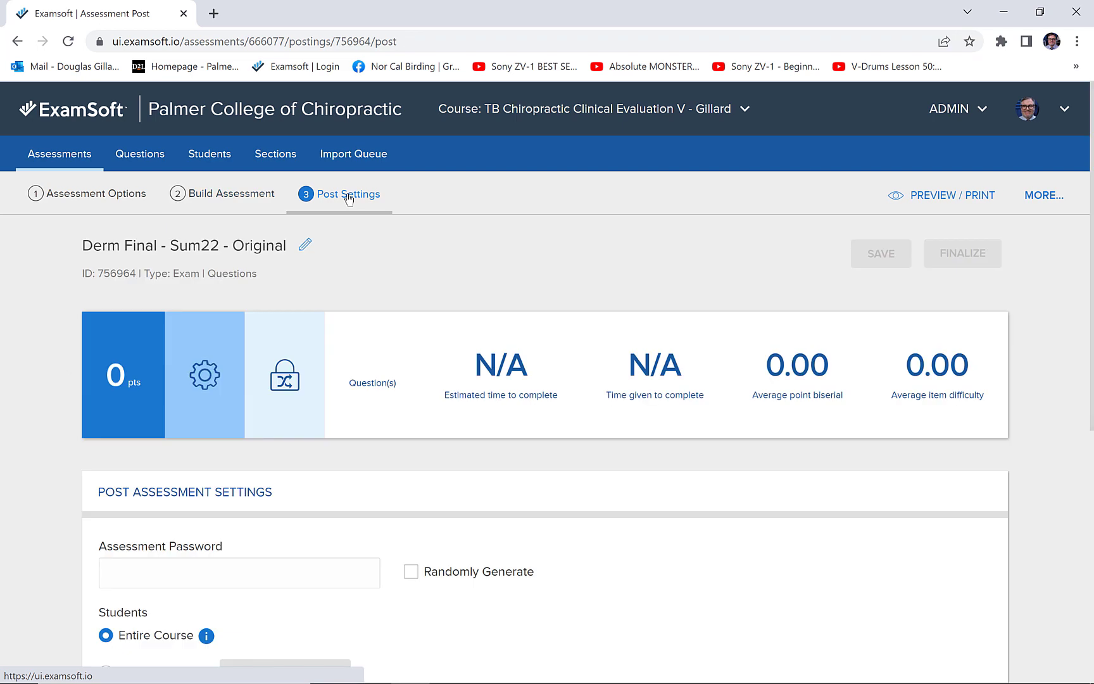
left_click(96, 201)
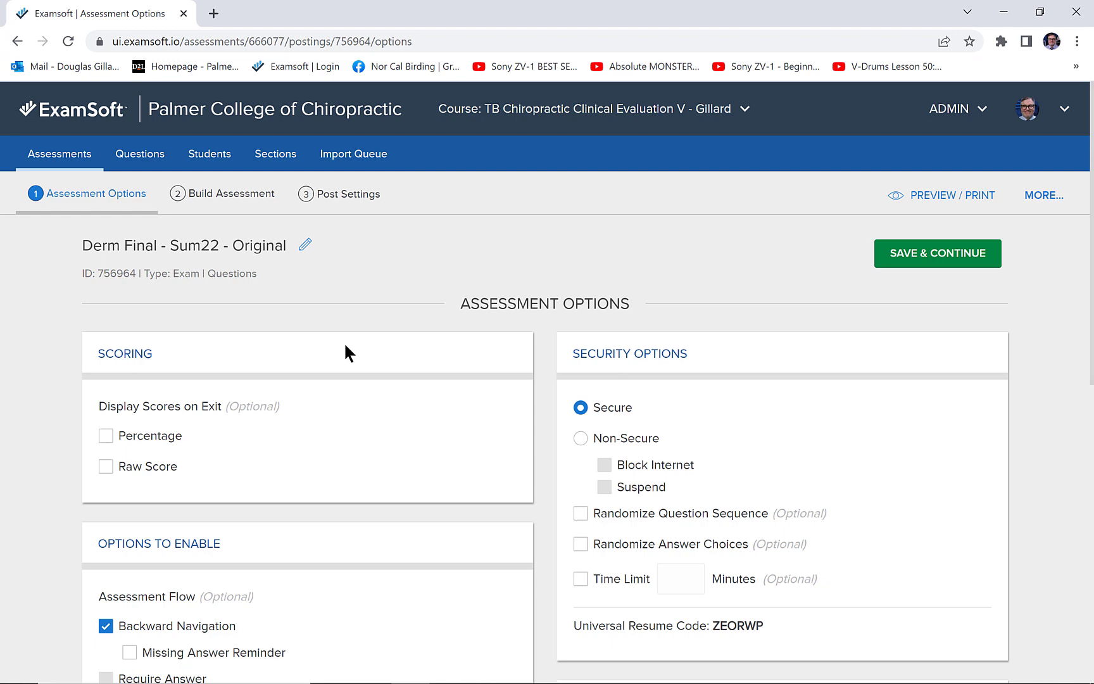
Show the percentage score and raw score when the exam ends
scroll(346, 346, "down", 1)
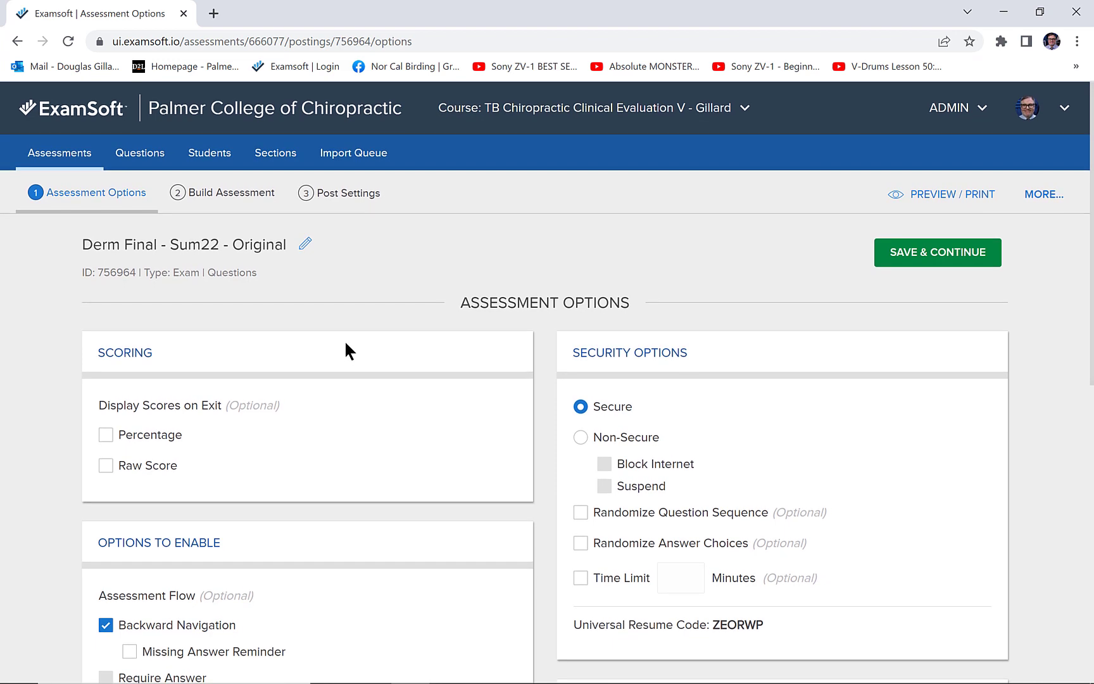
scroll(346, 346, "down", 1)
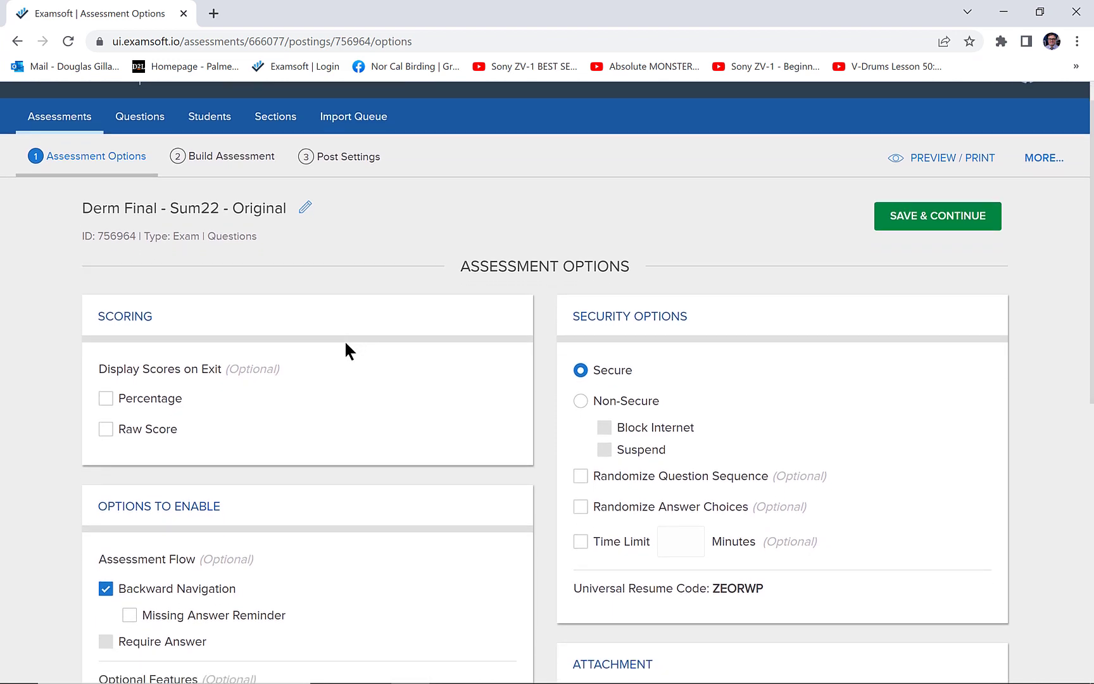
left_click(107, 401)
left_click(105, 430)
Turn off Cut, Copy and Paste, Spell Check, and Find and Replace
scroll(323, 378, "down", 5)
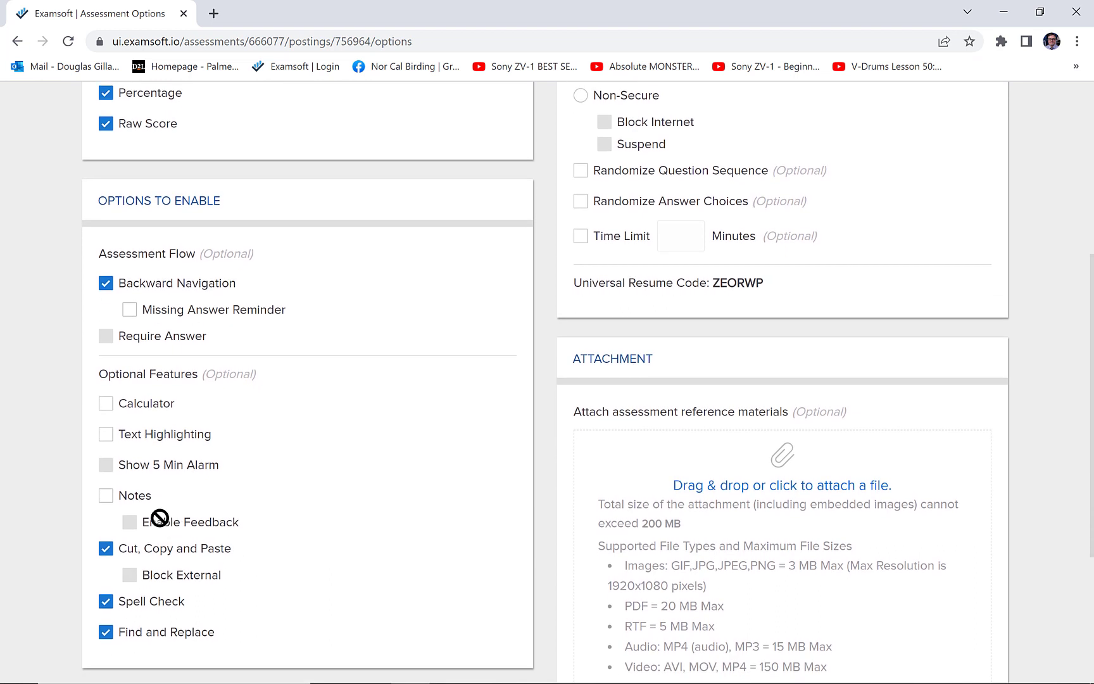
left_click(107, 550)
left_click(106, 602)
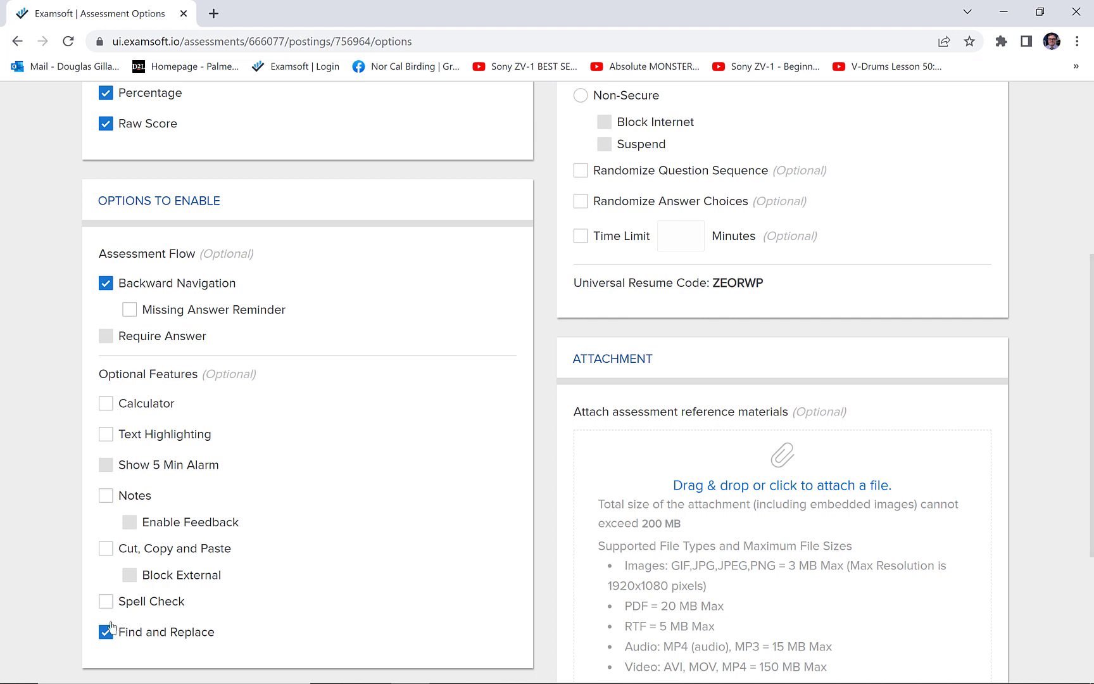
left_click(106, 632)
Enable Text Highlighting and the Missing Answer Reminder
scroll(335, 520, "up", 3)
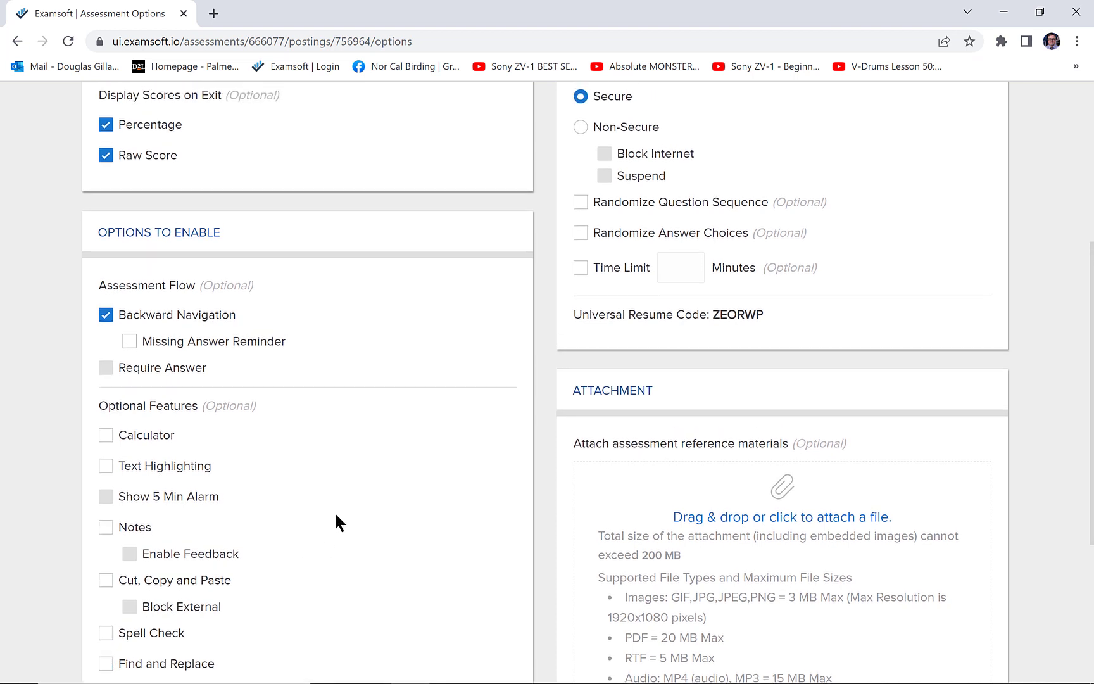
scroll(336, 522, "up", 1)
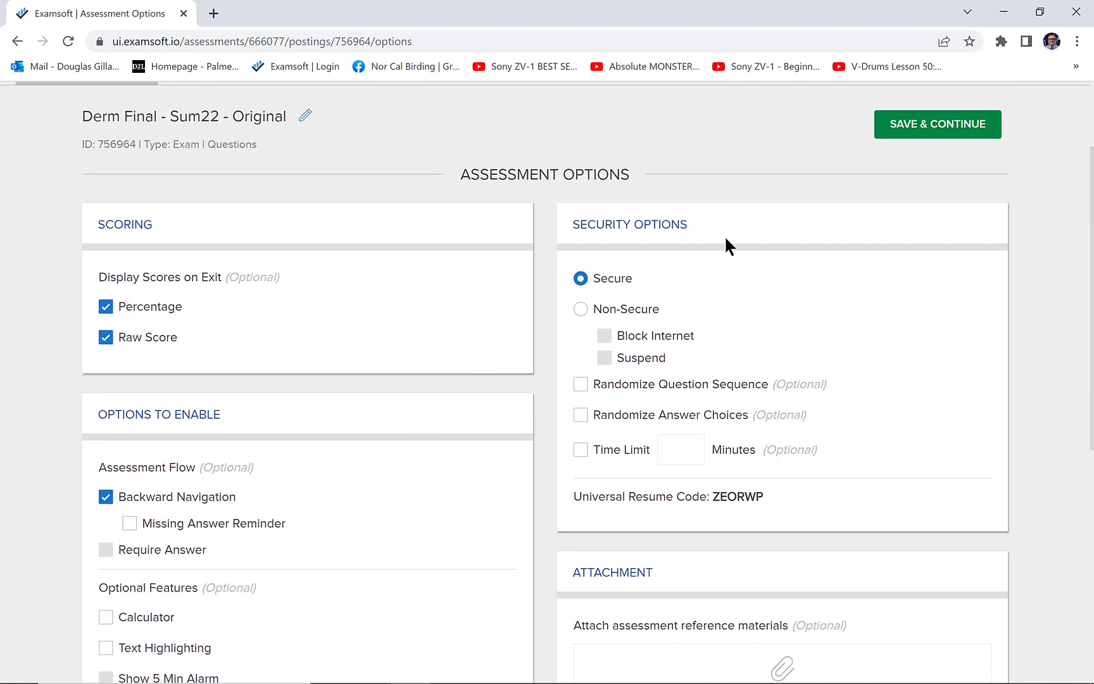
scroll(384, 489, "down", 4)
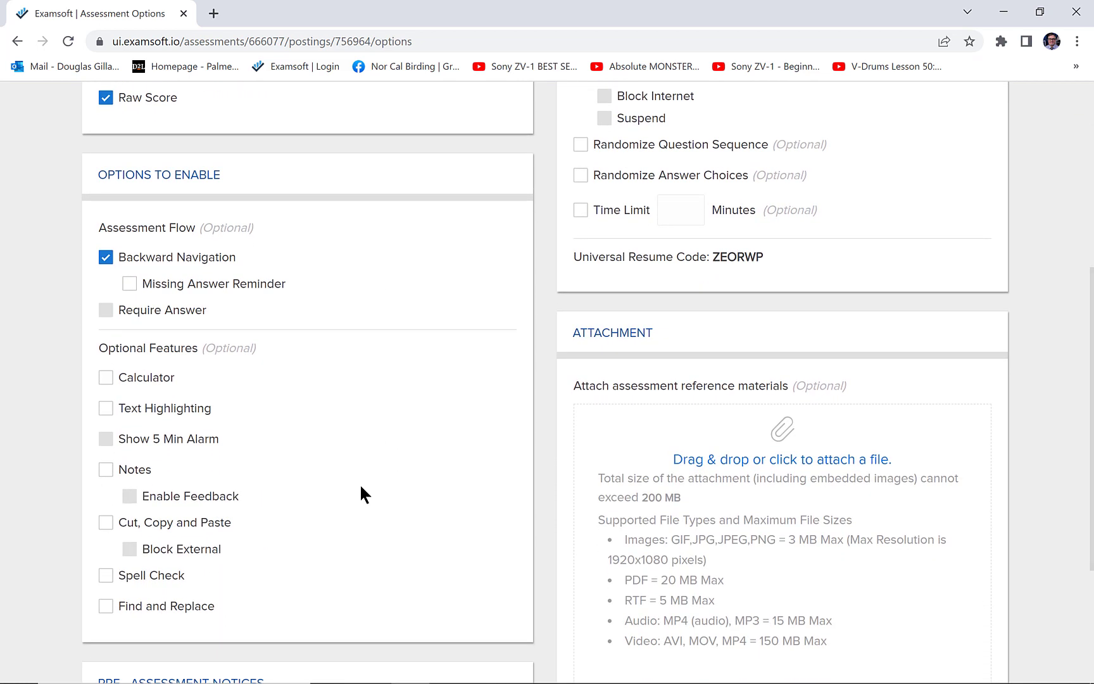
scroll(269, 548, "down", 3)
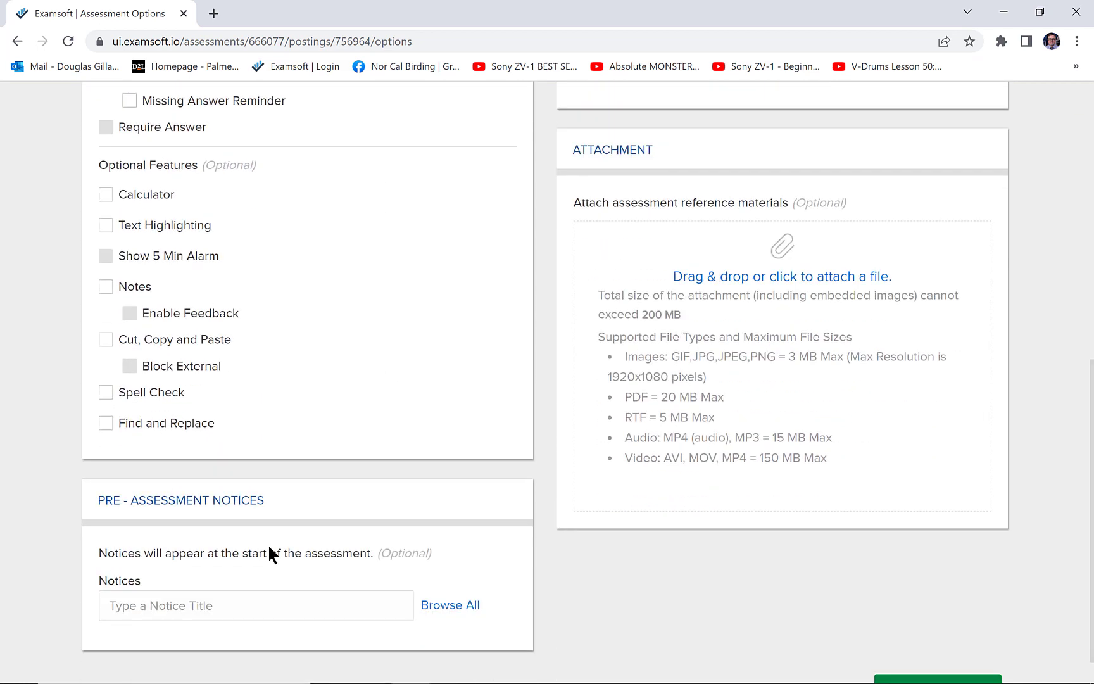
scroll(269, 547, "up", 2)
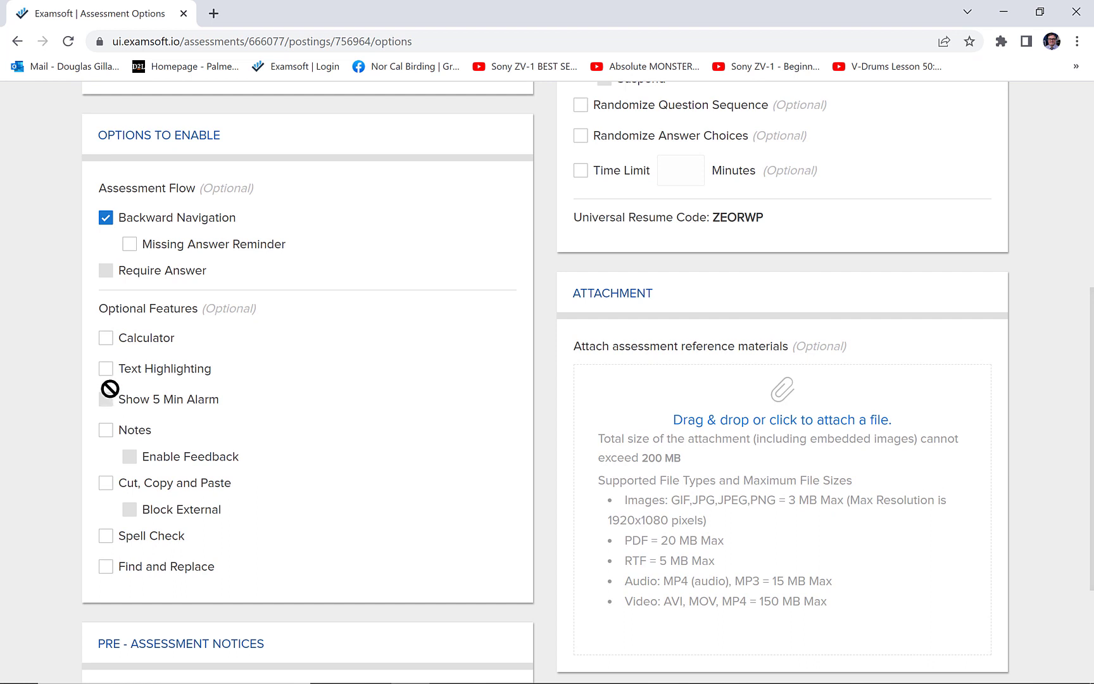
left_click(106, 371)
left_click(129, 245)
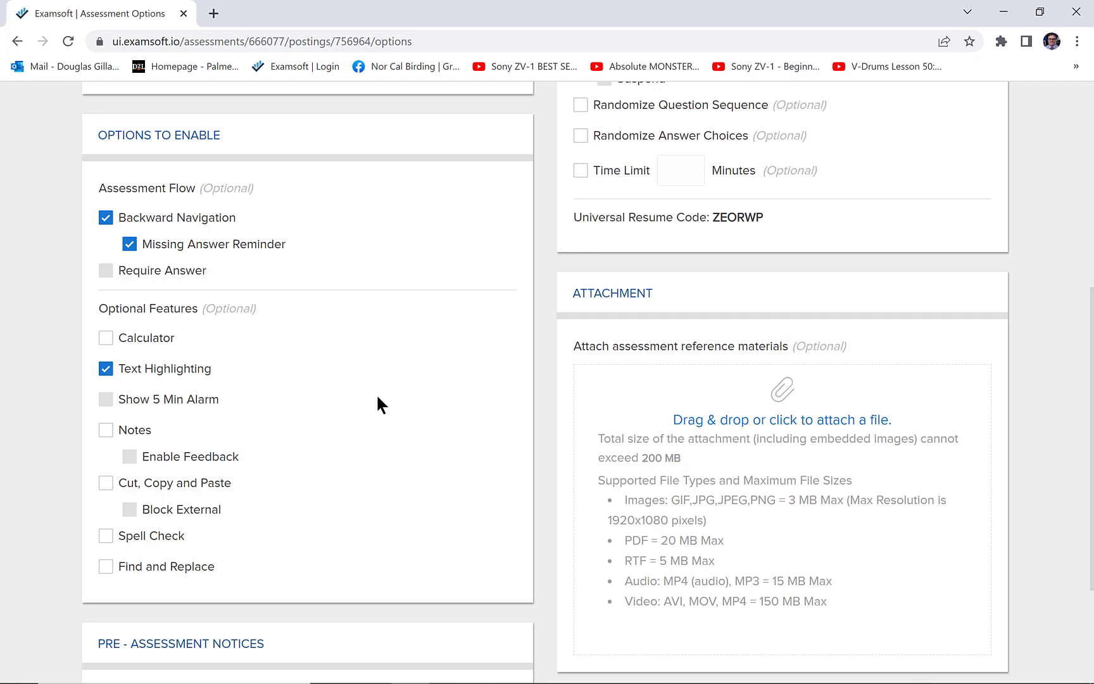
scroll(424, 446, "down", 3)
scroll(424, 446, "up", 6)
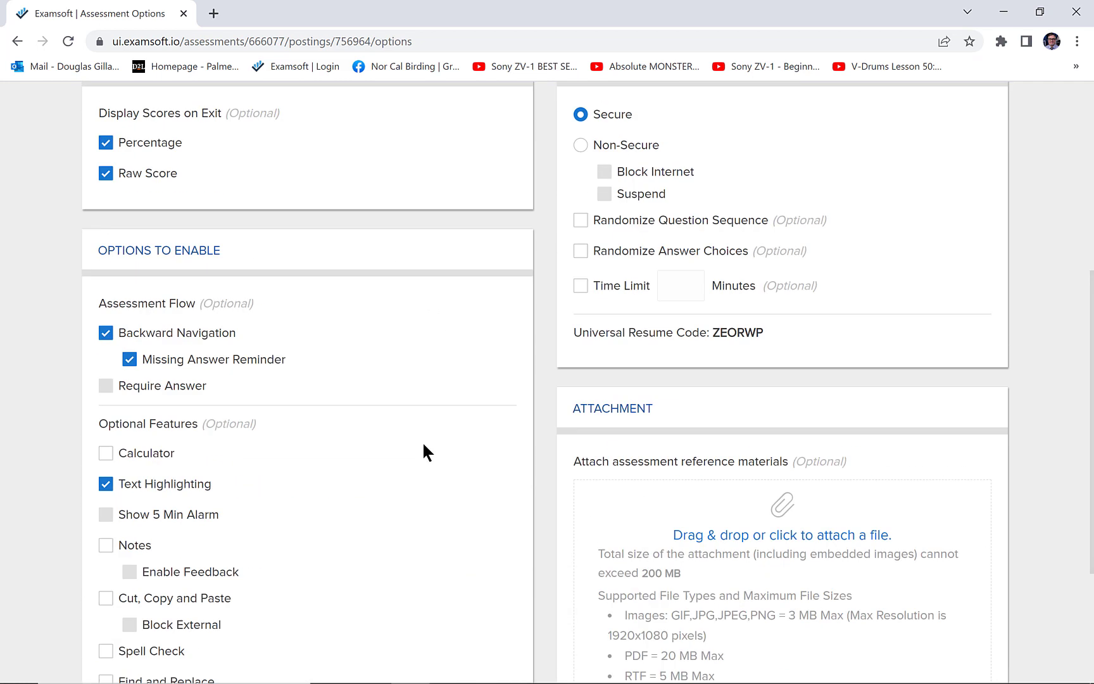
scroll(423, 445, "up", 1)
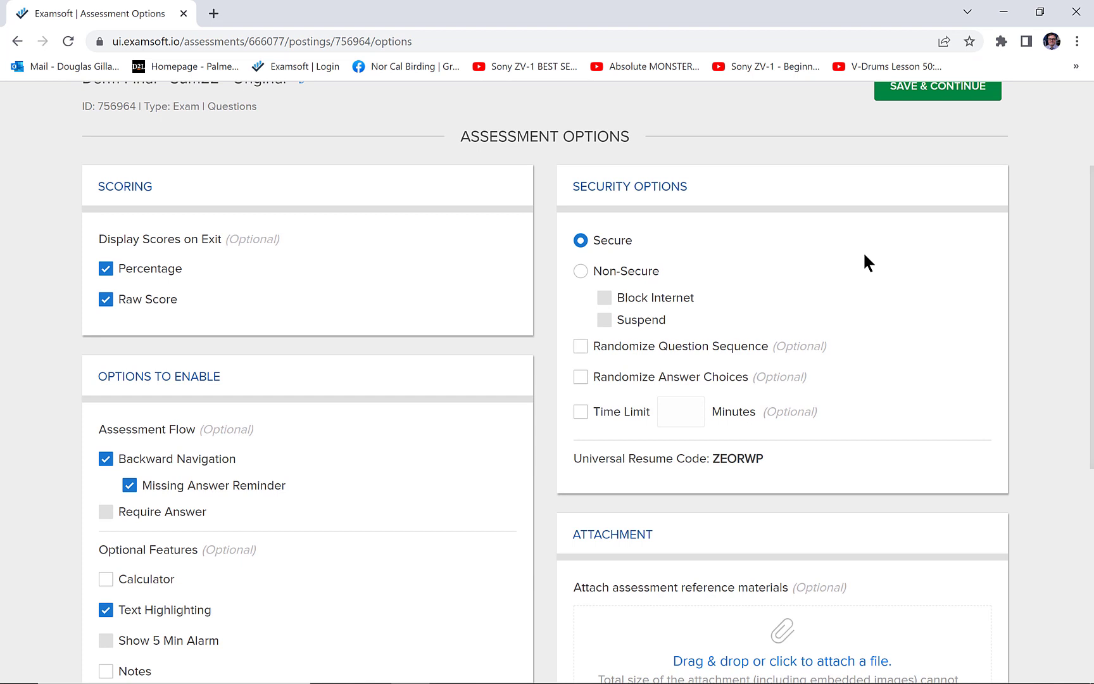
scroll(863, 251, "down", 1)
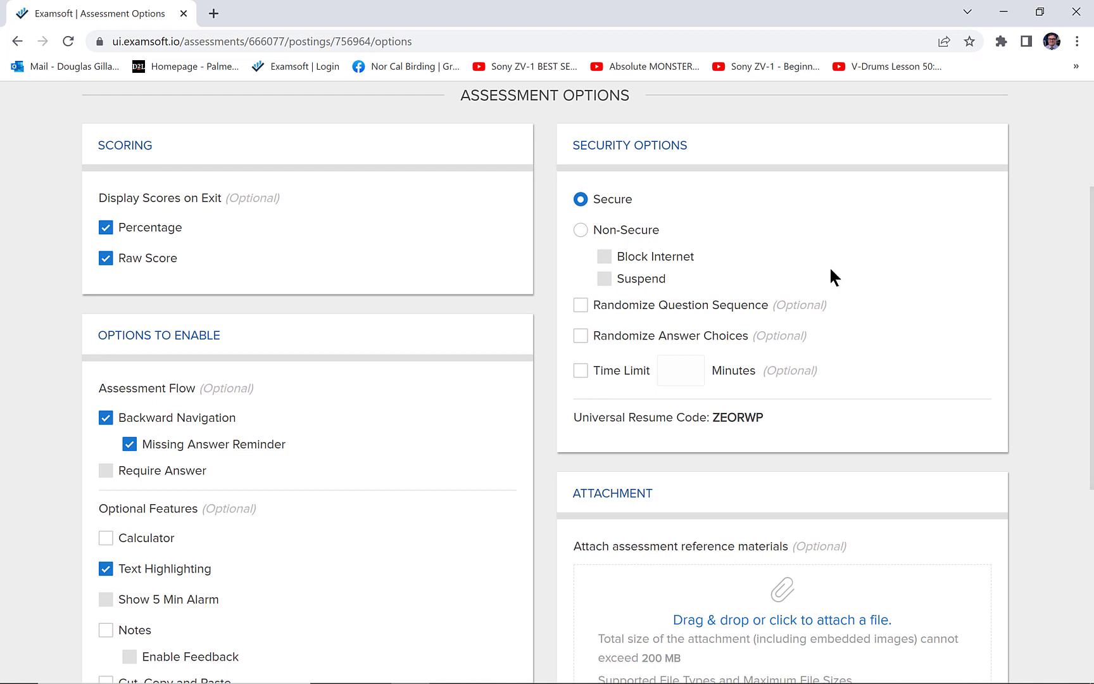
Randomize question sequence and answer choices, and set a 15-minute time limit
left_click(579, 307)
left_click(582, 338)
left_click(581, 375)
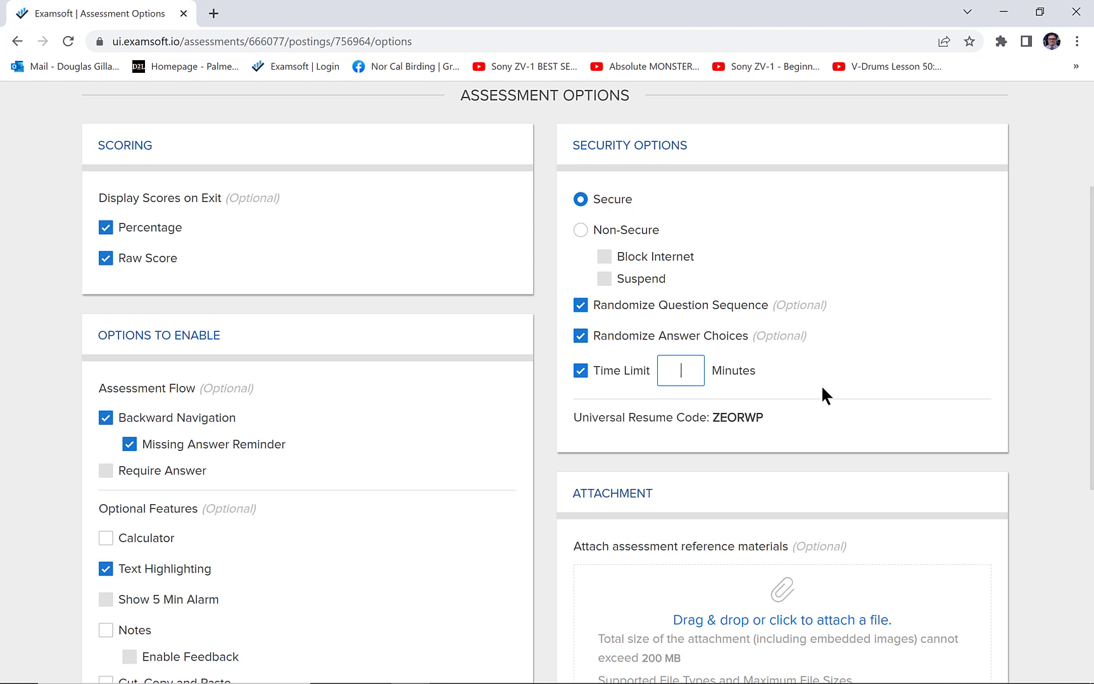
type("15")
left_click(897, 352)
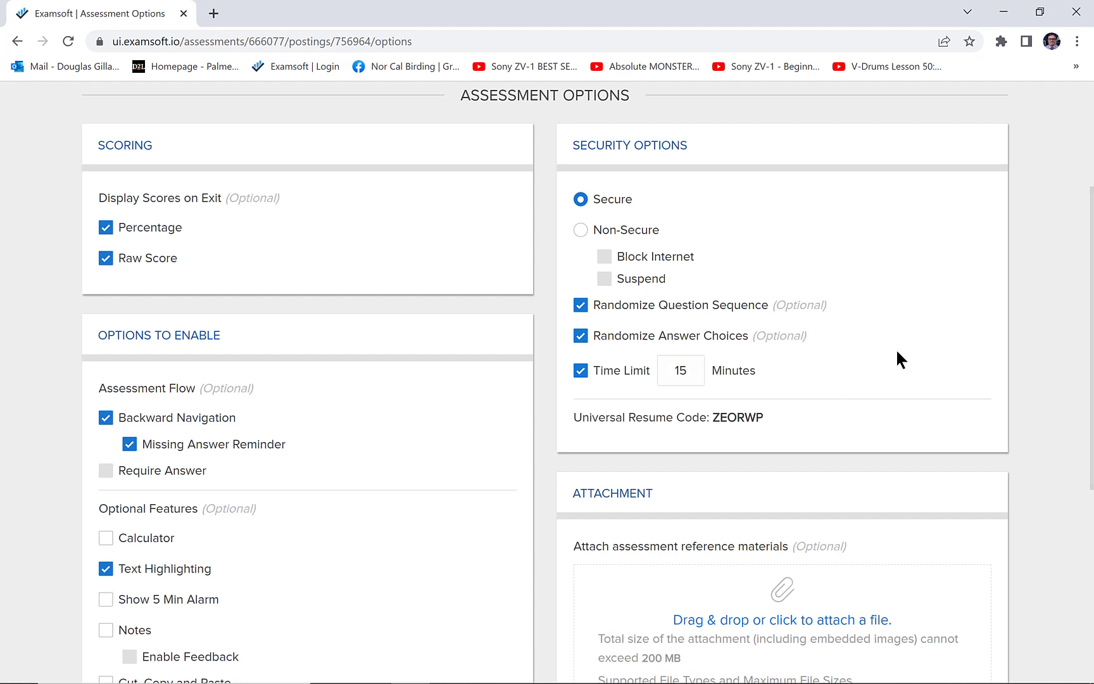
scroll(898, 352, "down", 1)
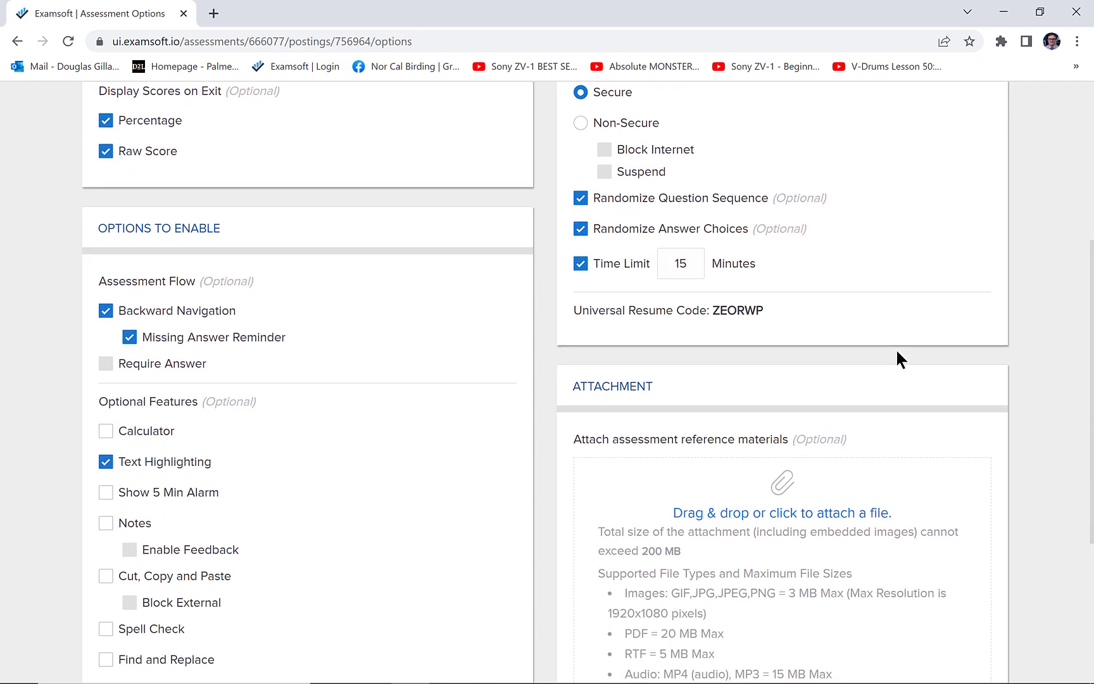
scroll(897, 352, "down", 1)
scroll(897, 352, "down", 4)
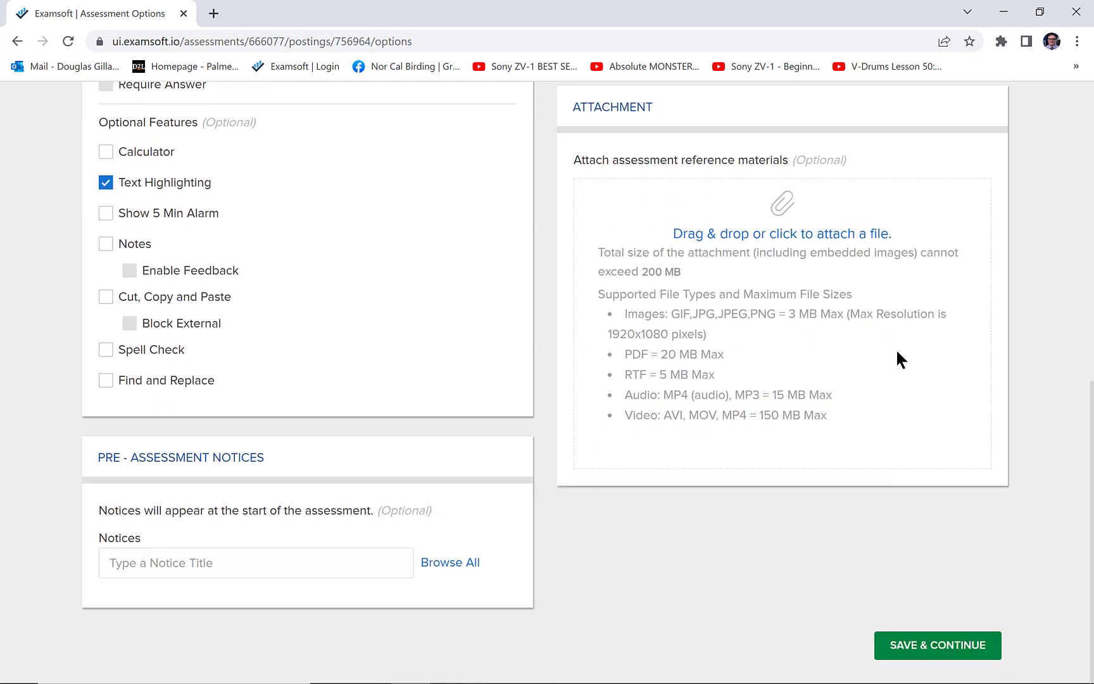
scroll(897, 352, "up", 7)
scroll(897, 352, "up", 2)
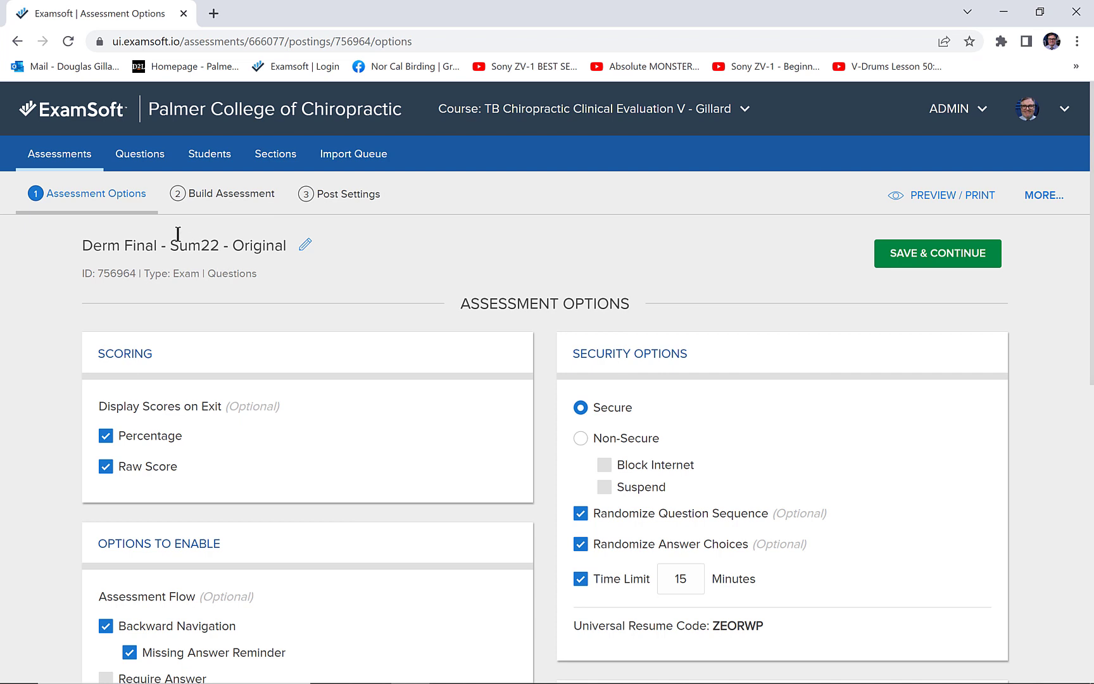
Save the exam options, decline a blueprint, and continue in List View
left_click(931, 257)
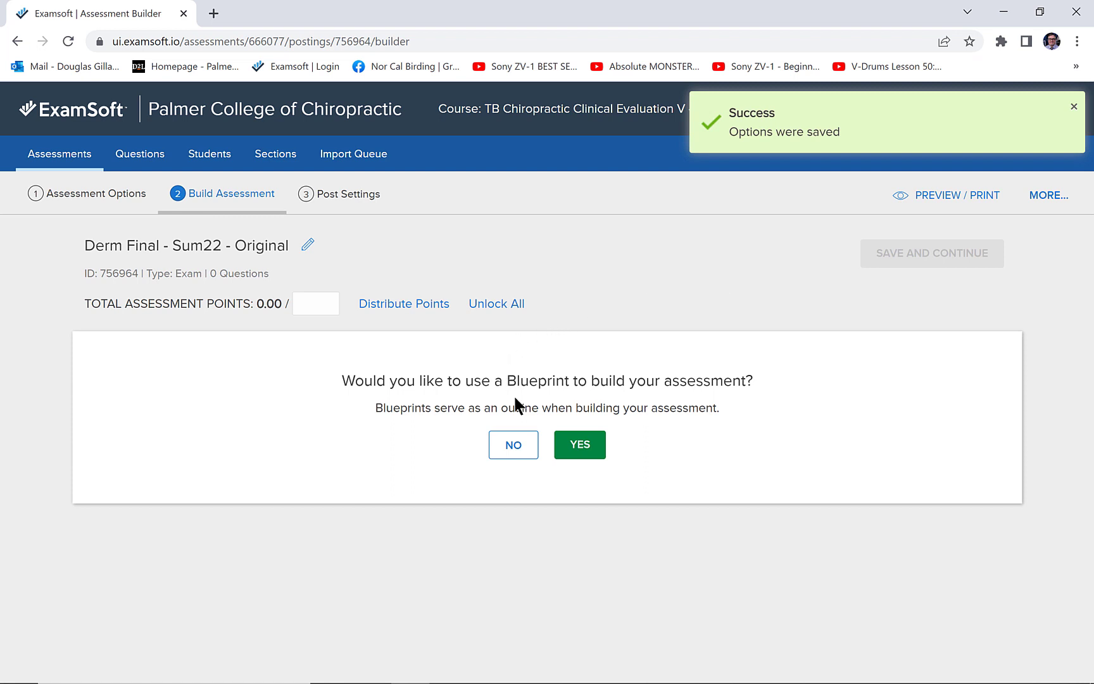
left_click(513, 446)
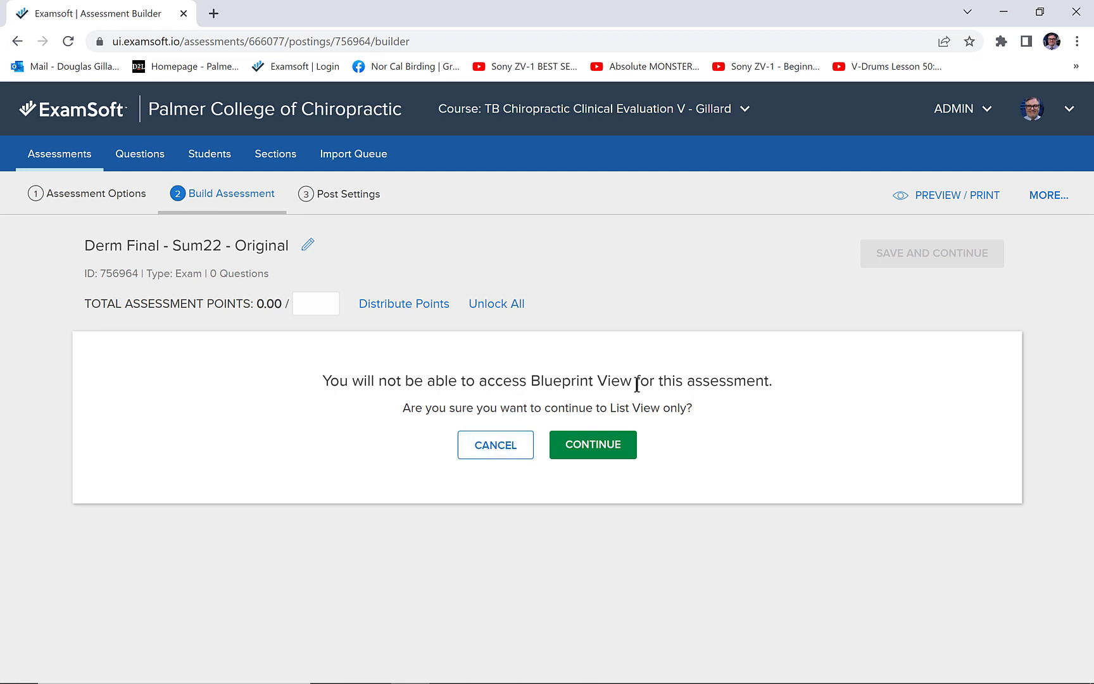
left_click(593, 446)
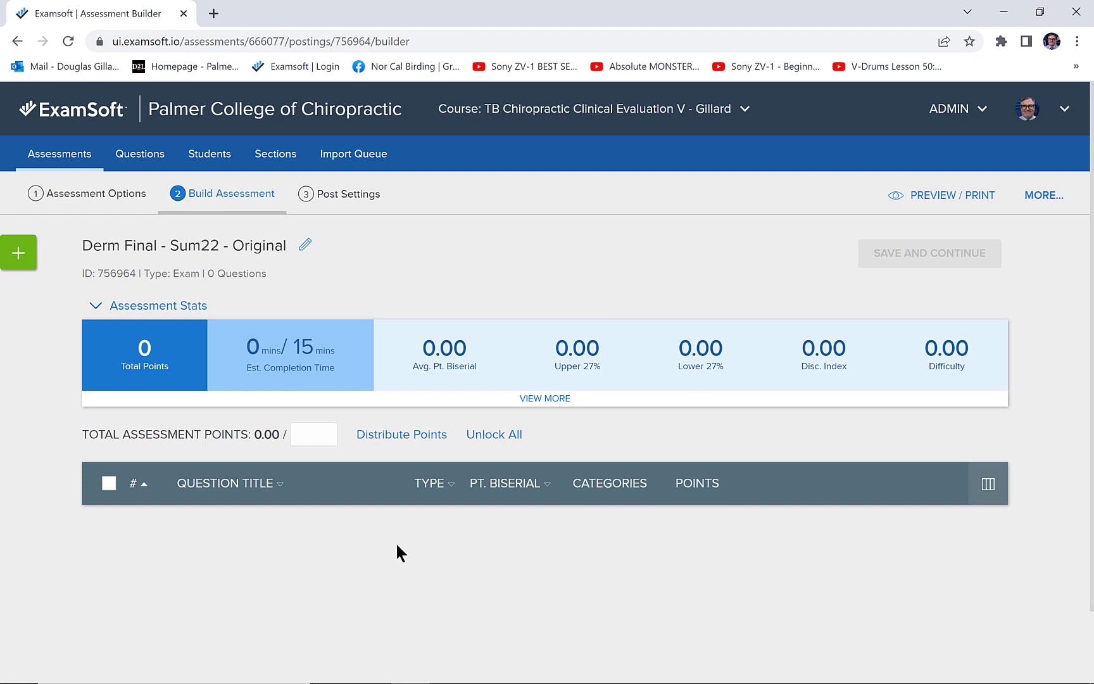
Start a new multiple choice question for Derm Final - Sum22 - Original and bring up the dermatology slide deck
left_click(19, 256)
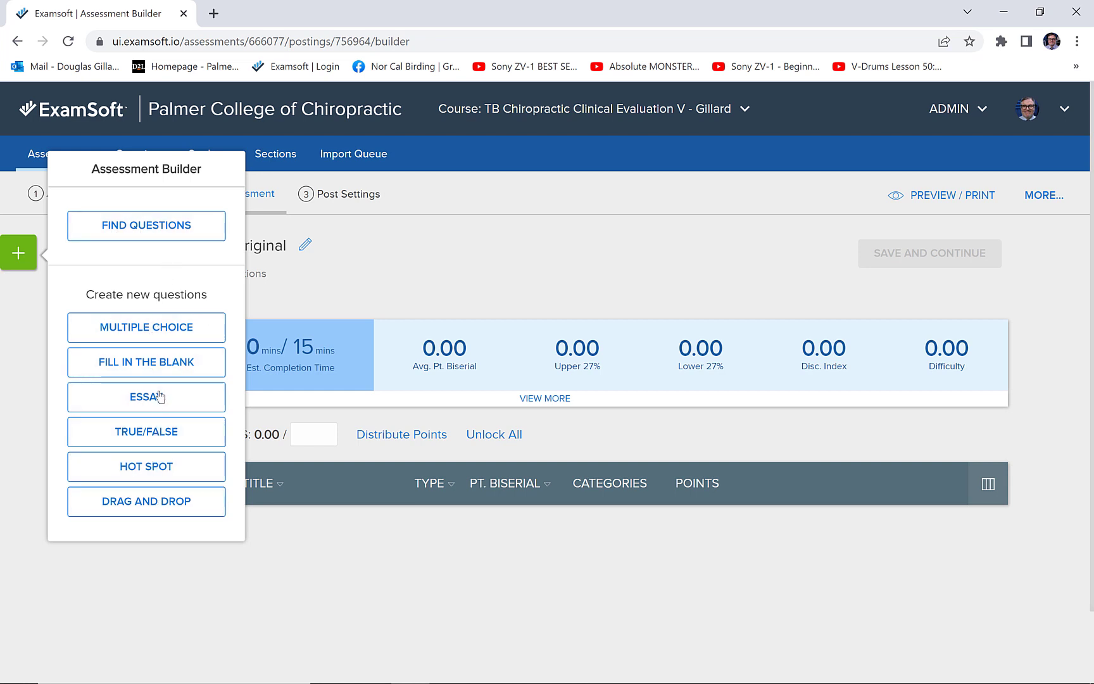
left_click(152, 331)
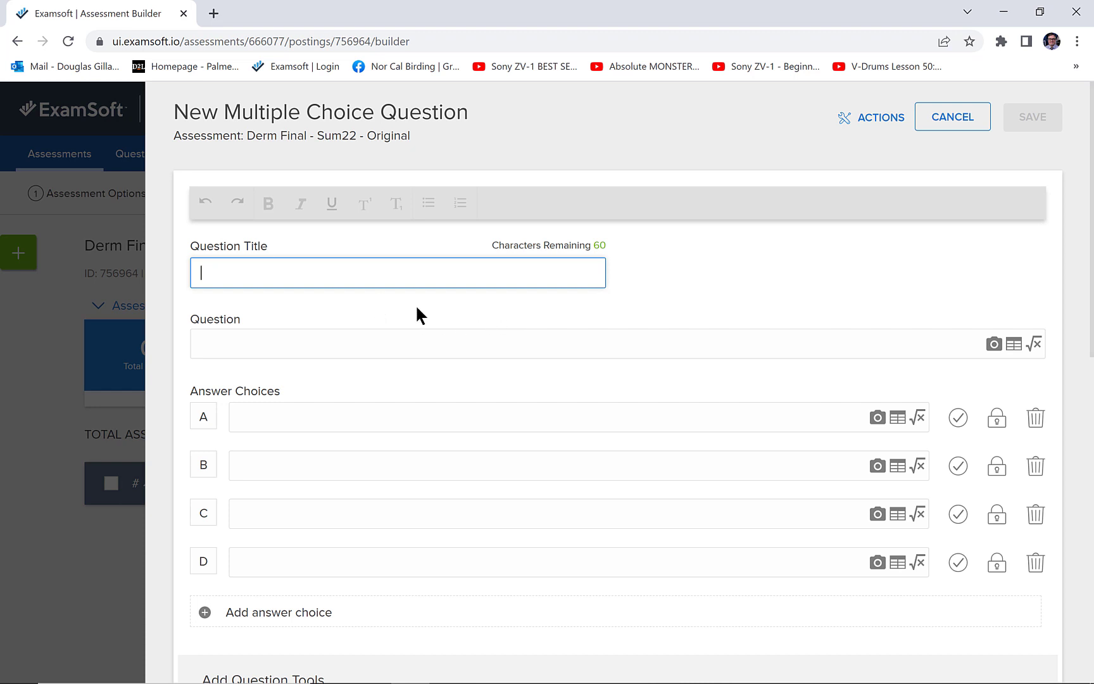
mouse_move(370, 675)
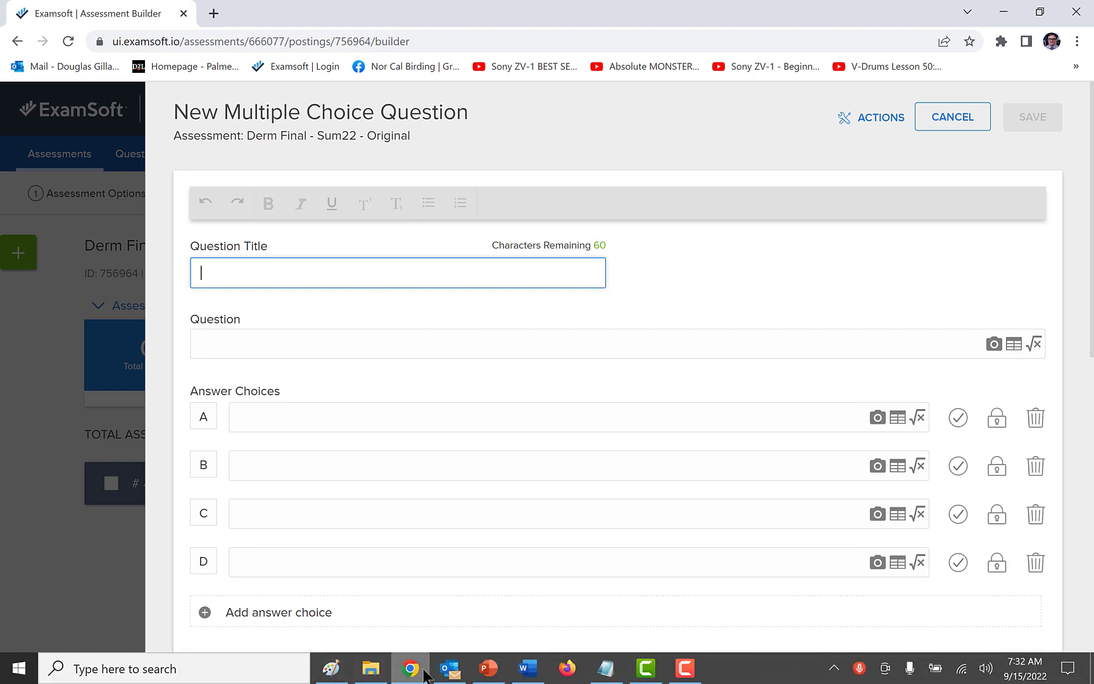
mouse_move(495, 675)
left_click(498, 602)
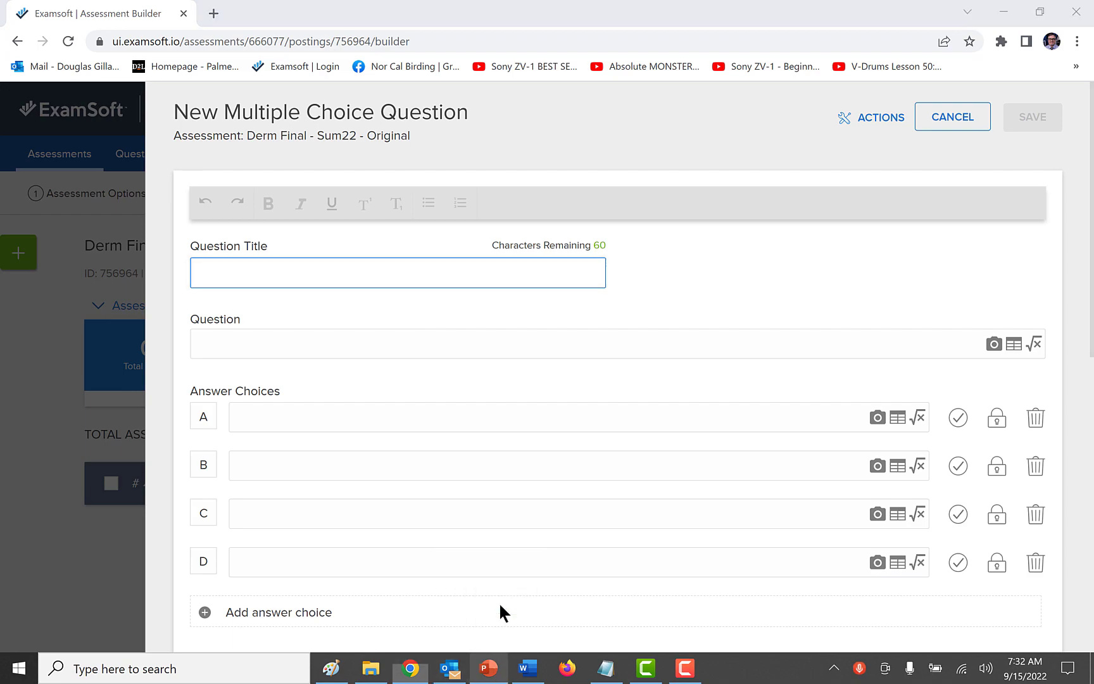
Scroll the dermatology deck's slide sorter to the Week 9 melanonychia slides 37–42
left_click_drag(540, 306, 530, 107)
scroll(452, 335, "down", 15)
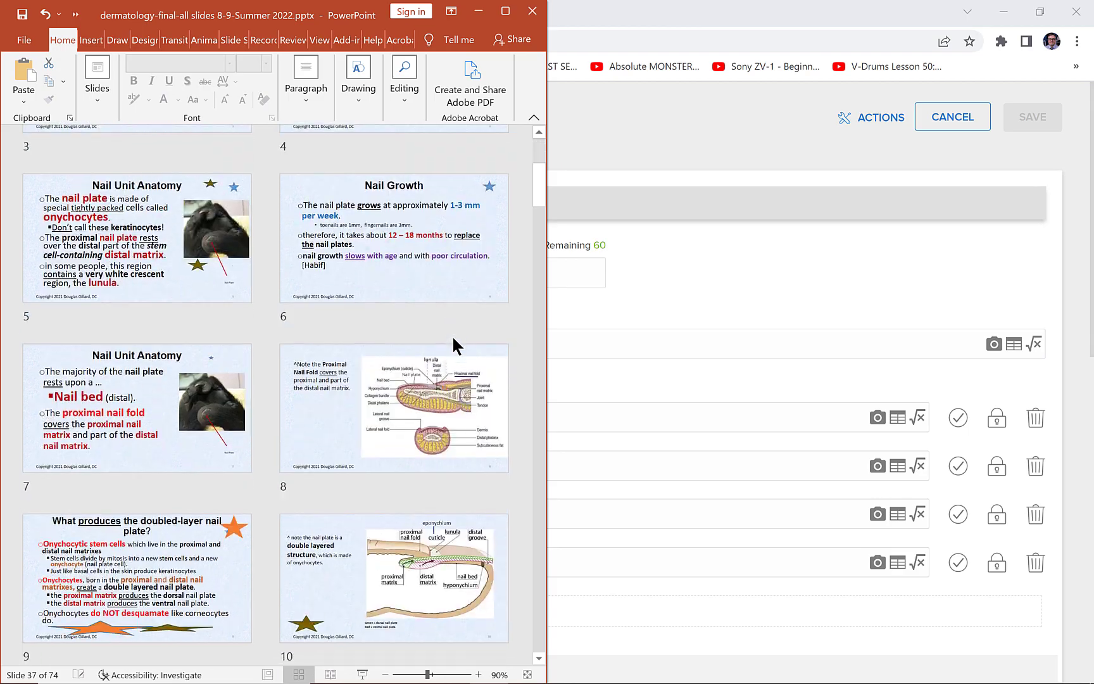
scroll(452, 335, "down", 15)
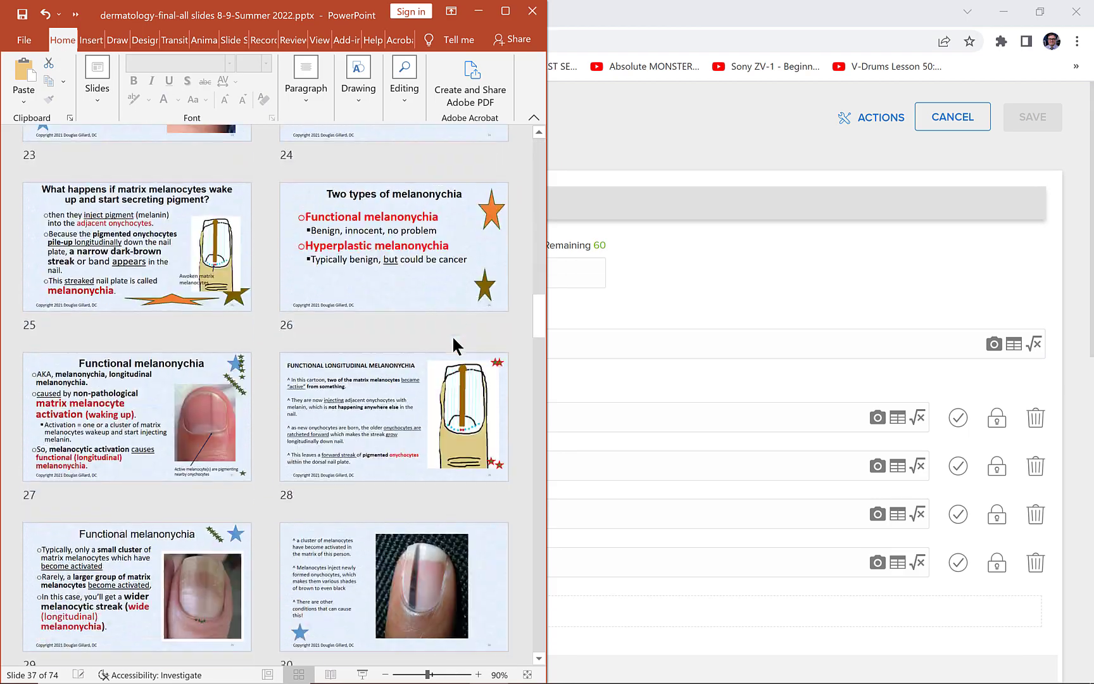
scroll(453, 335, "down", 14)
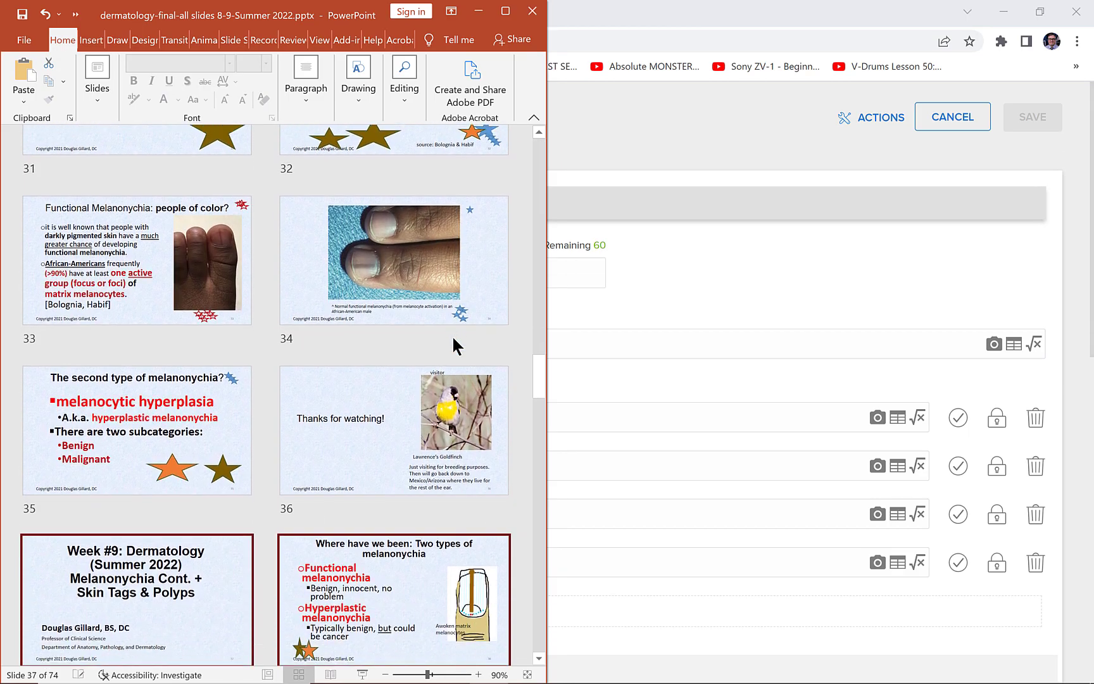
scroll(452, 335, "up", 3)
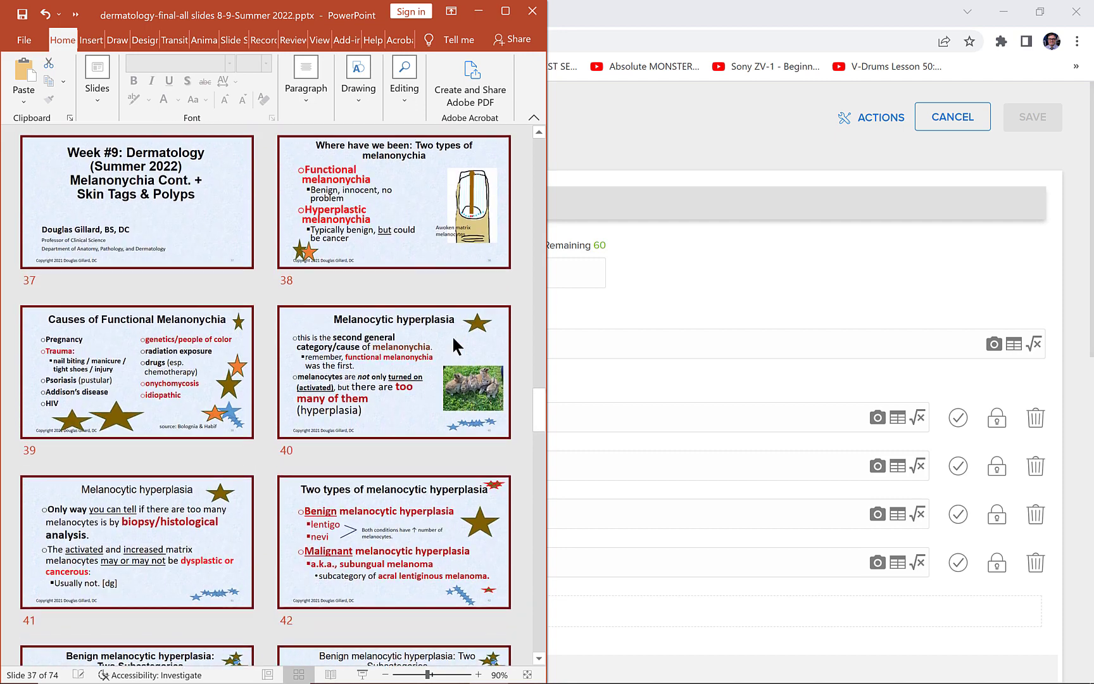
scroll(453, 337, "up", 1)
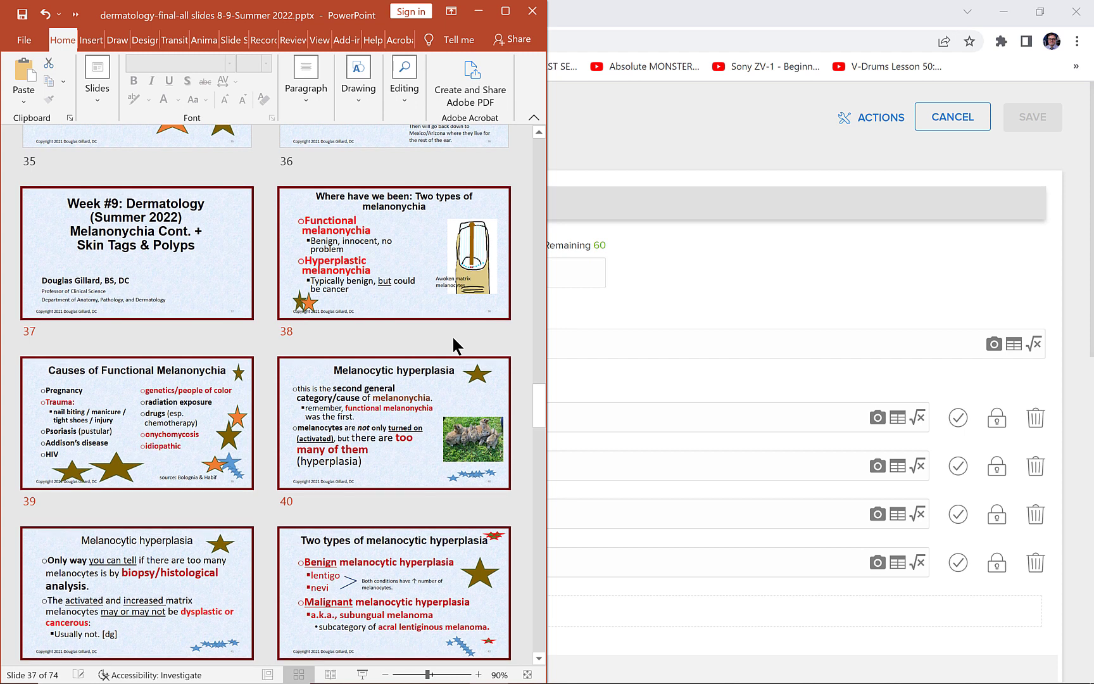
Title the question 'melanonychia' and enter its question stem and answer choices A–D
left_click(478, 11)
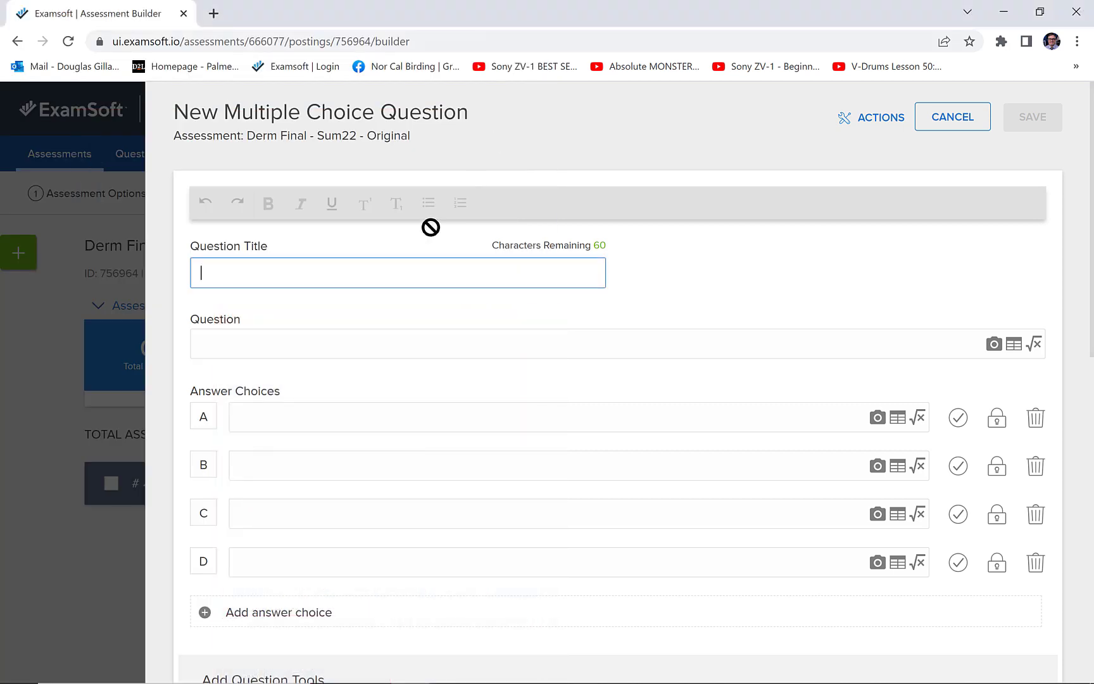
type("me")
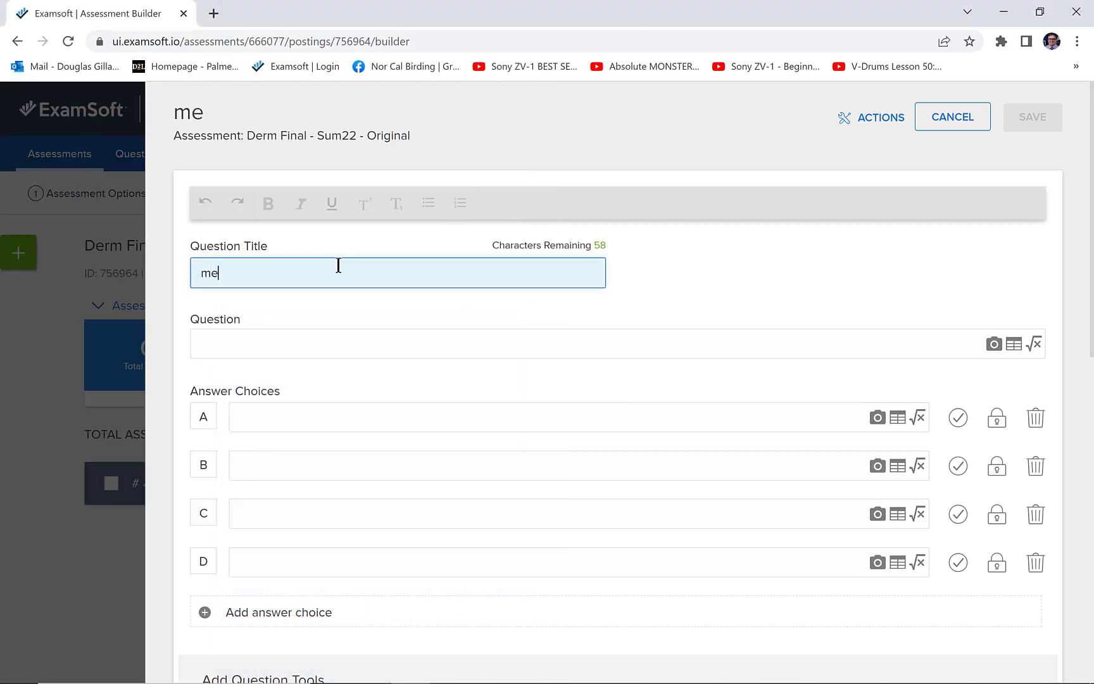
type("lanon")
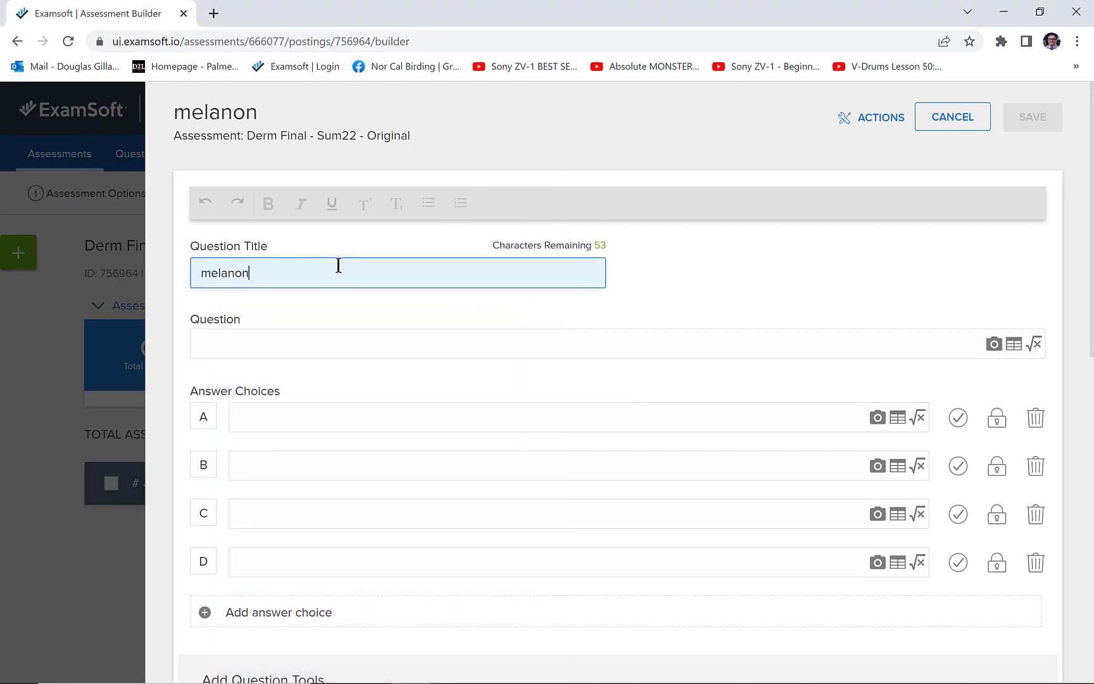
type("ychia")
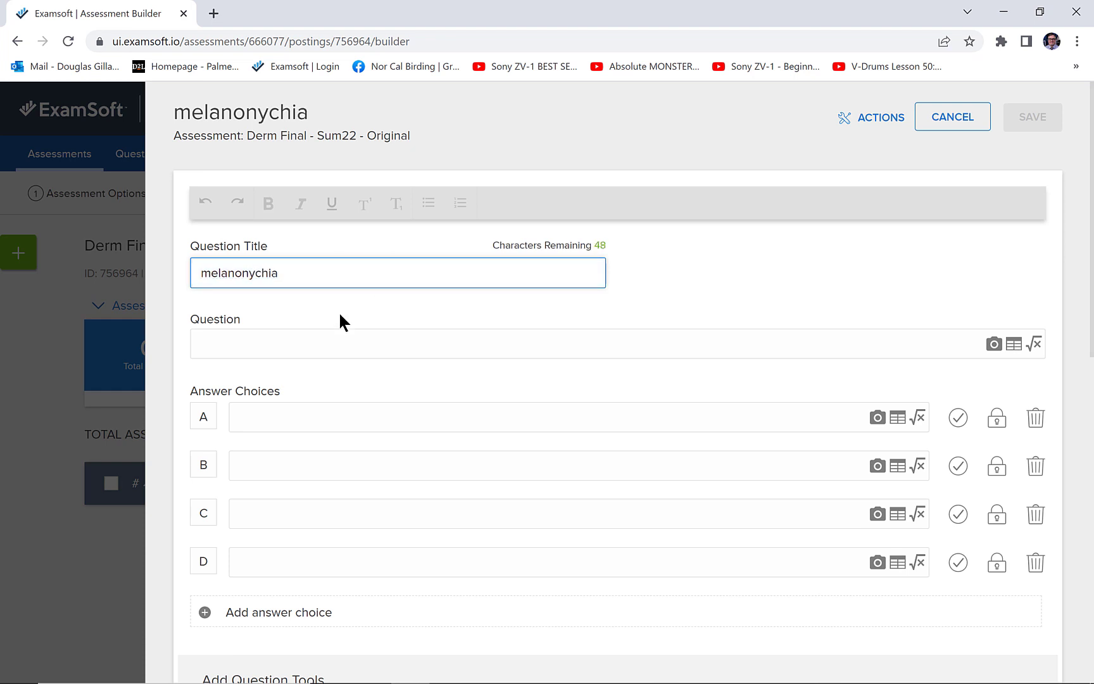
left_click(296, 343)
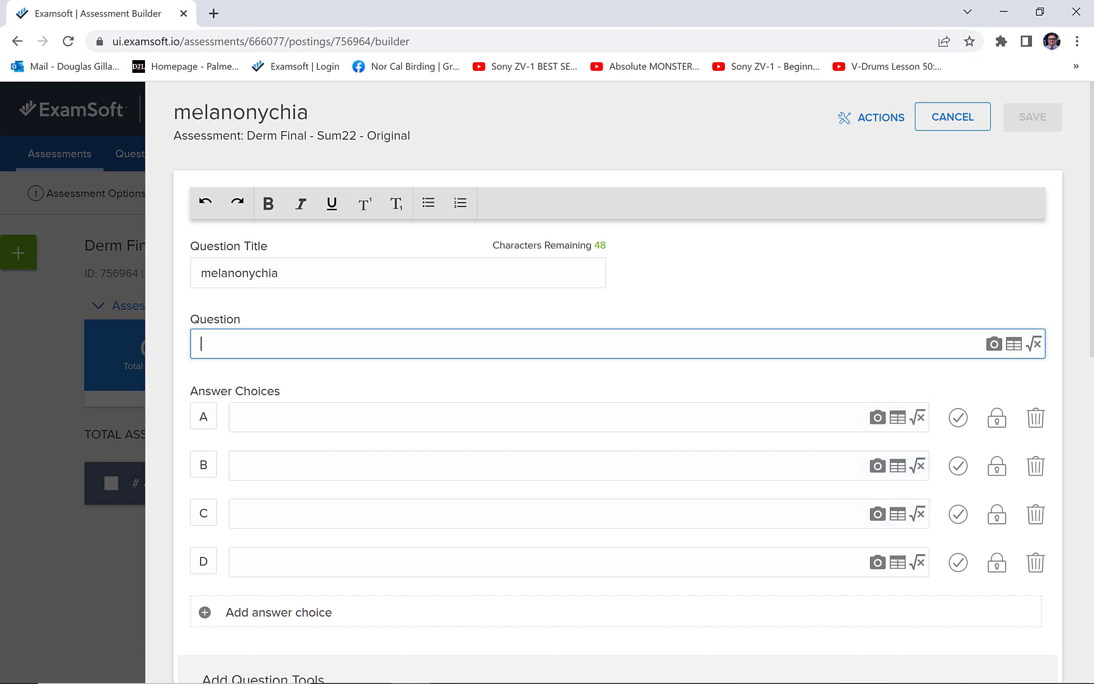
left_click(684, 669)
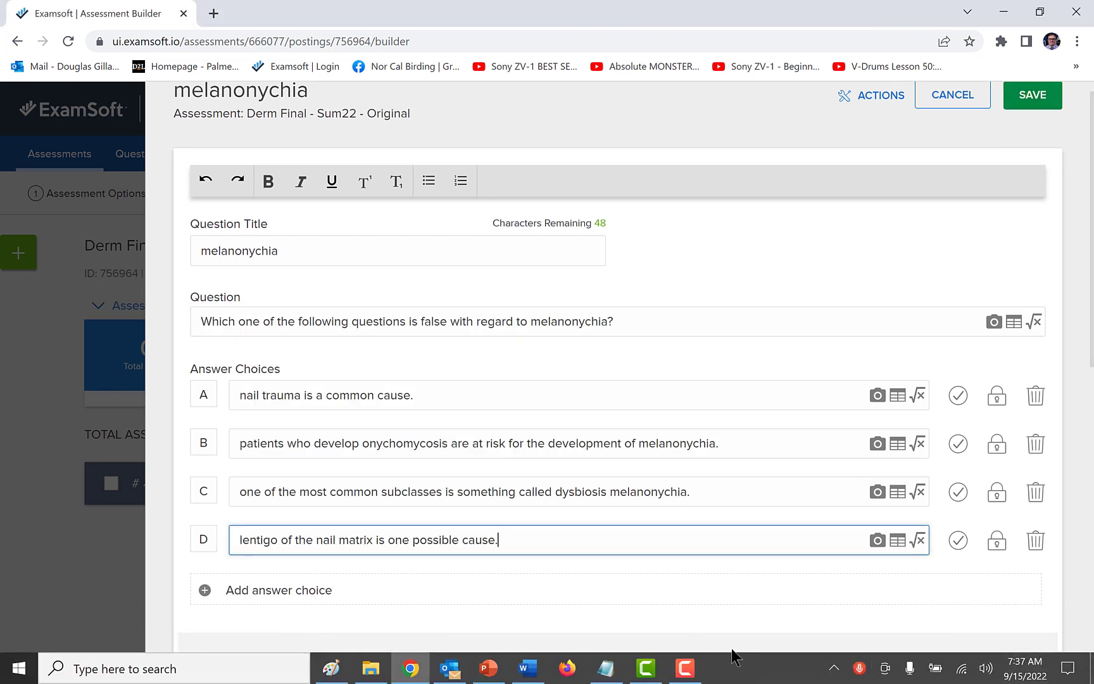
mouse_move(691, 677)
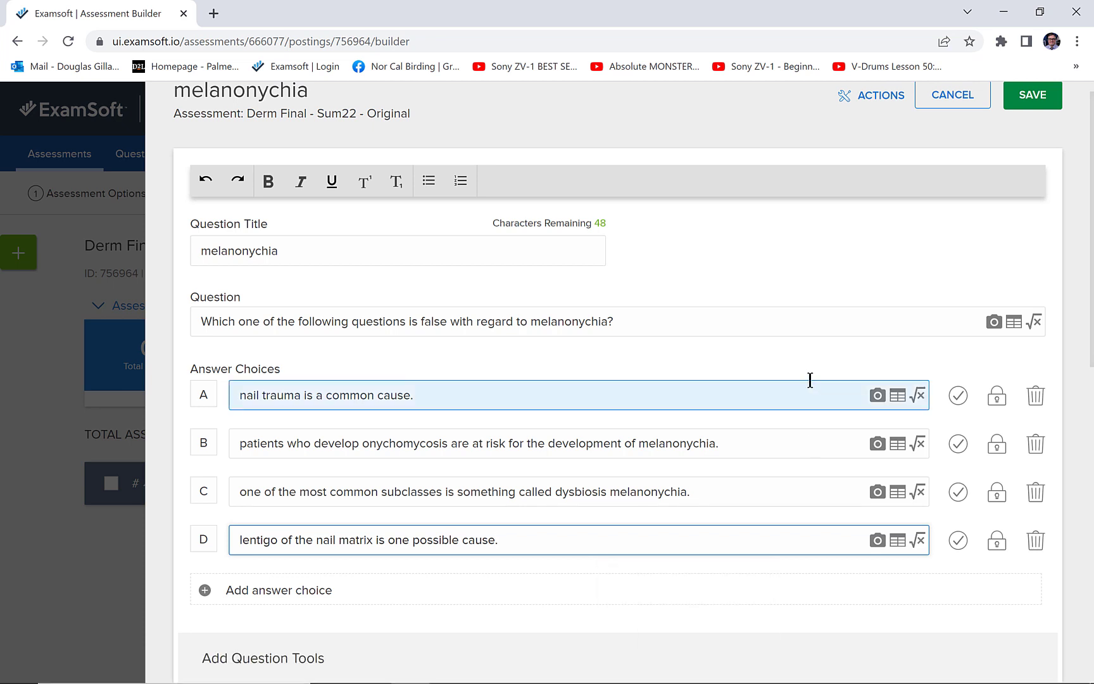
scroll(810, 380, "up", 1)
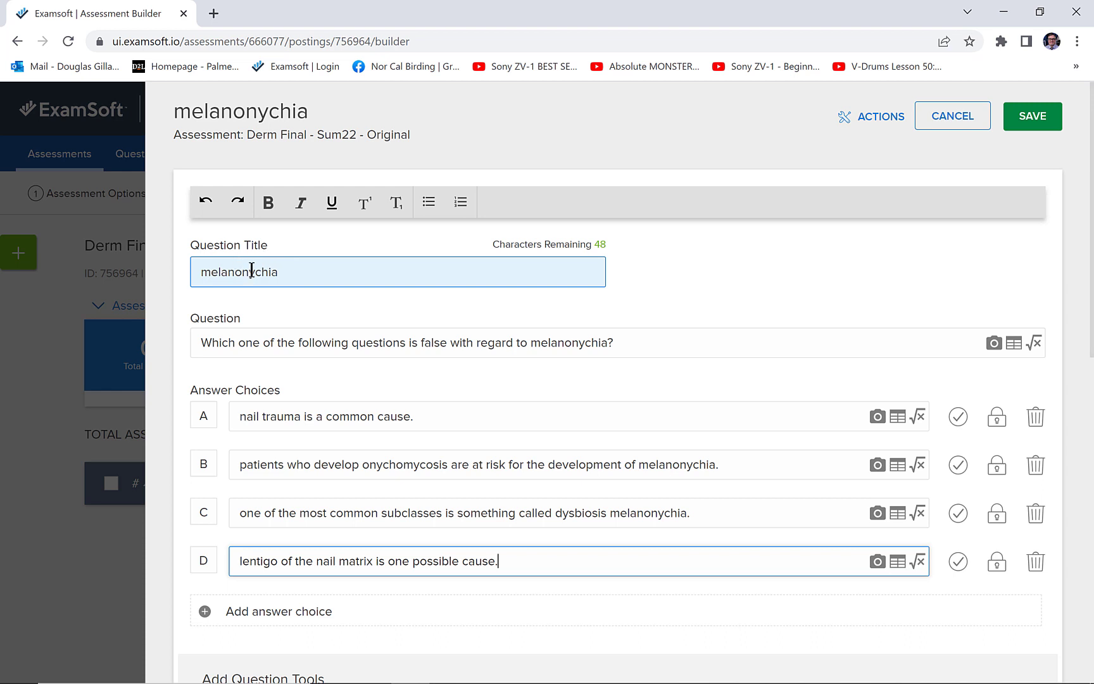
Change the question title to 'melanonychia (f-sum-22)'
left_click(295, 273)
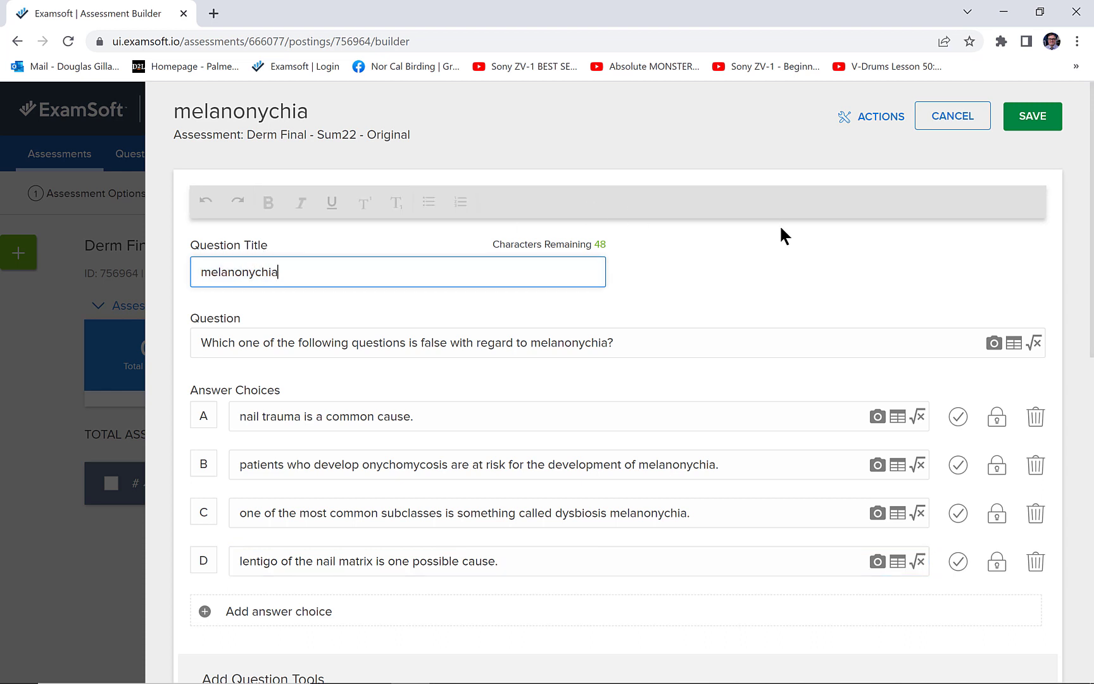
type("(sum")
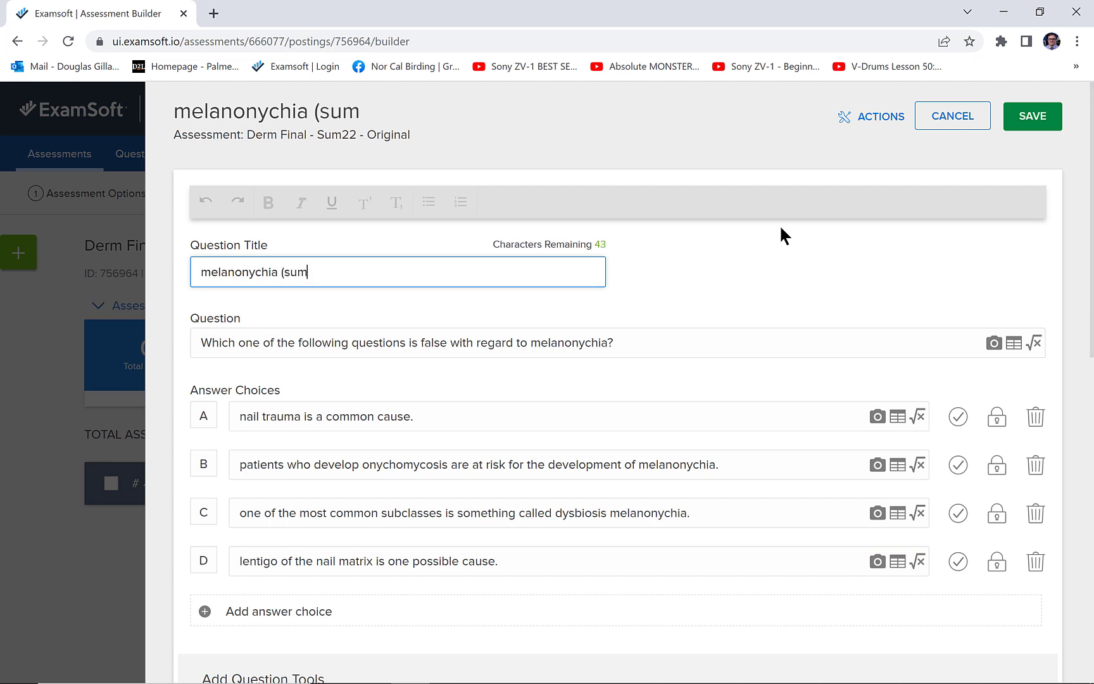
key("BackSpace")
key("BackSpace")
key("BackSpace")
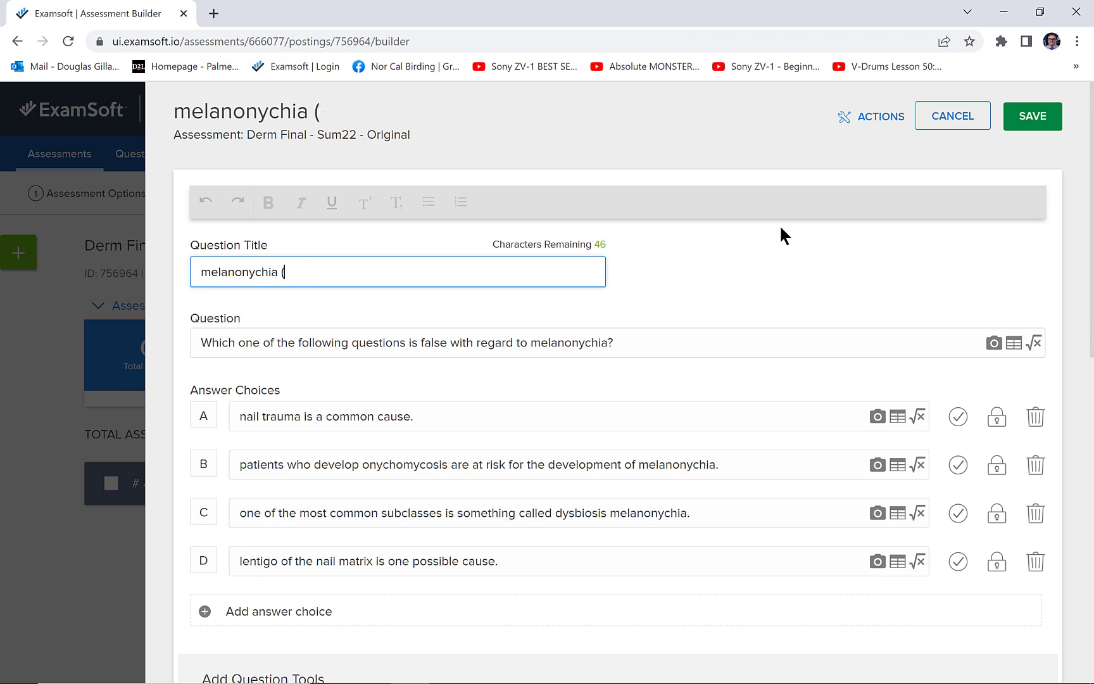
type("s")
key("BackSpace")
type("f-sum")
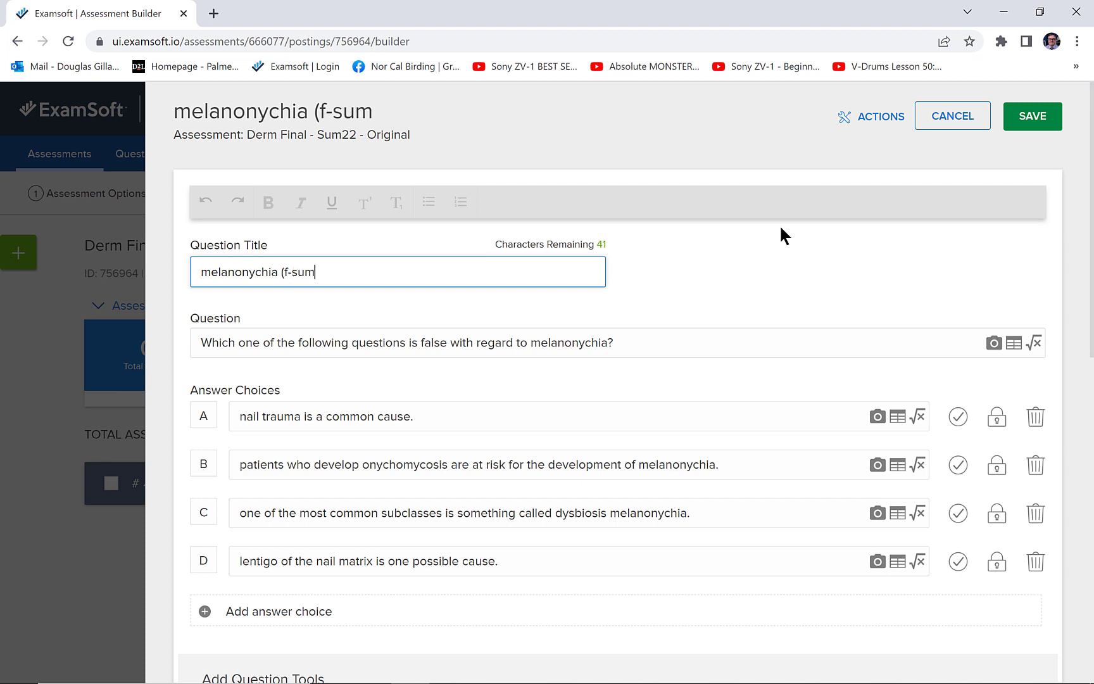
type("-22")
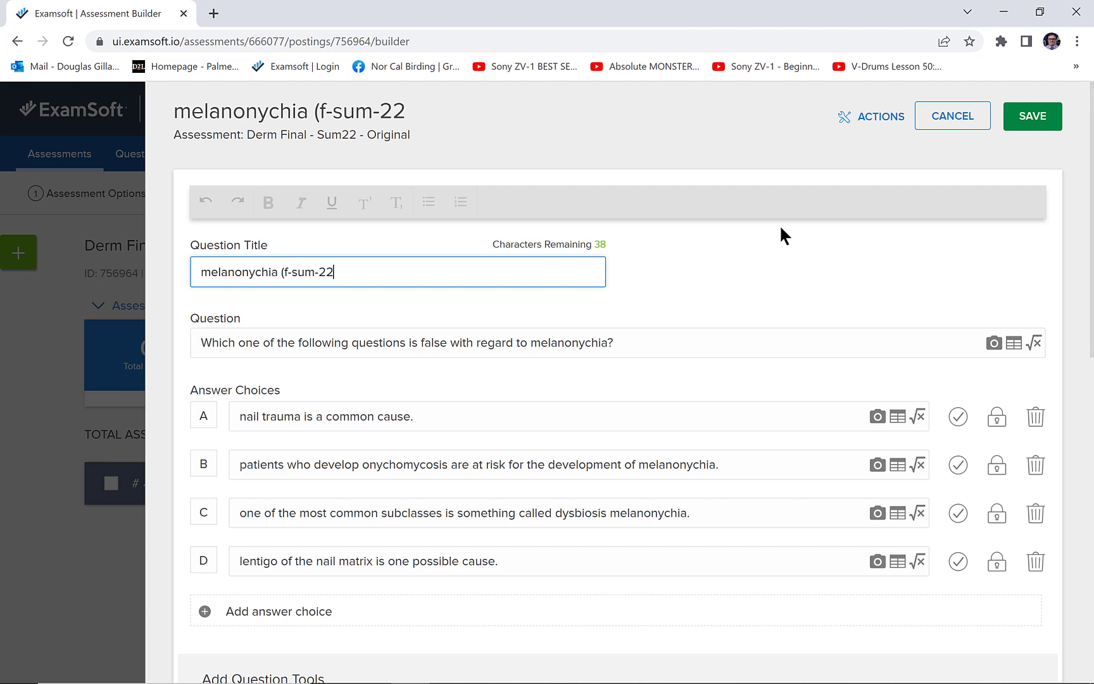
type(")")
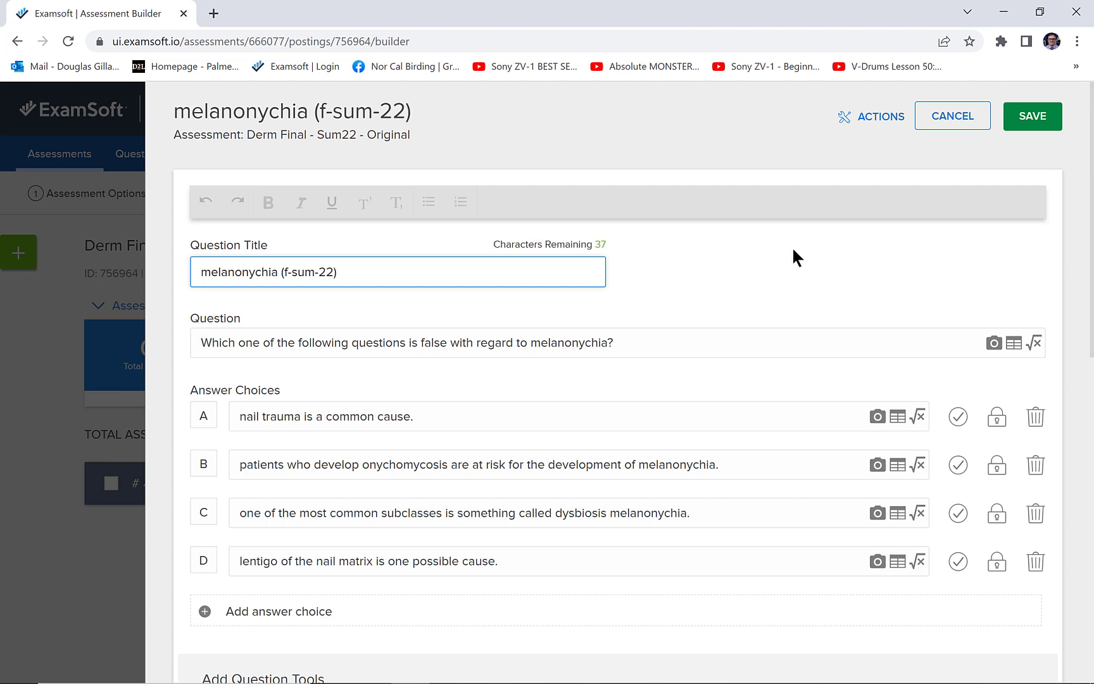
left_click(774, 272)
Replace 'questions' with 'statements' in the stem so it asks which statement is false
left_click(578, 281)
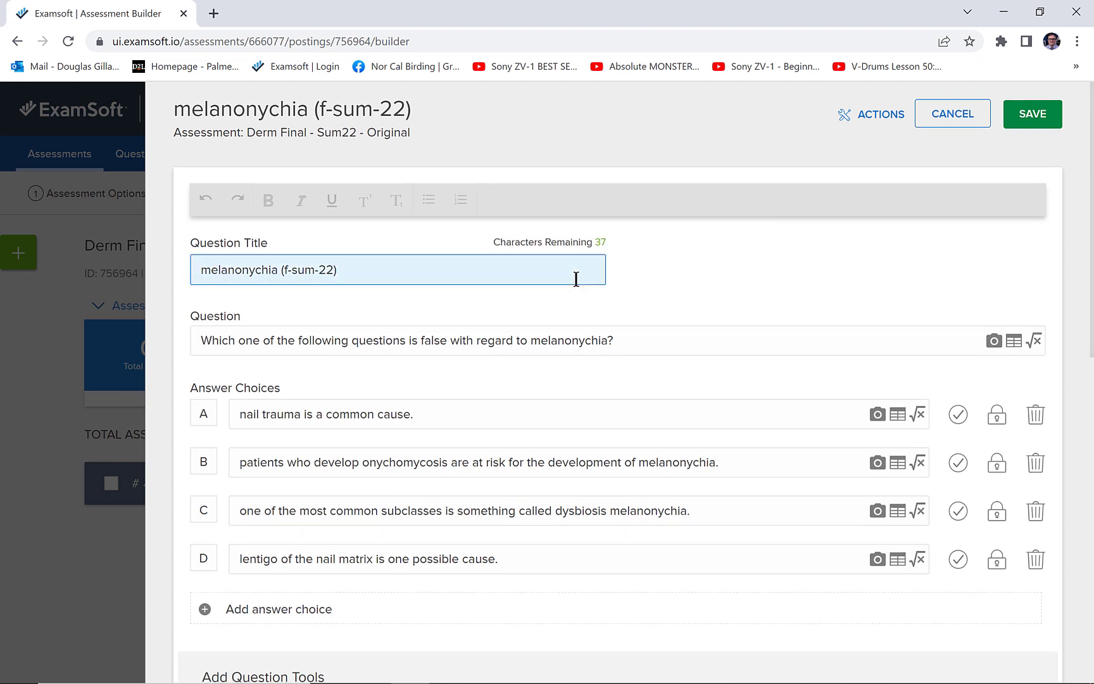
scroll(576, 278, "down", 1)
scroll(576, 279, "down", 1)
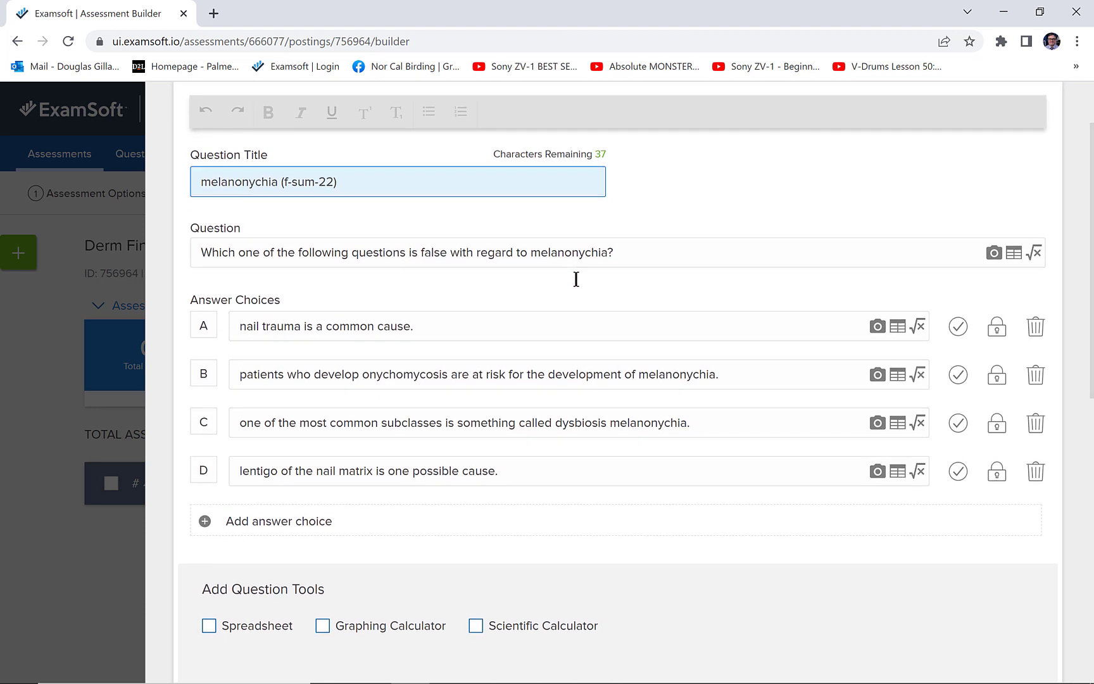
scroll(576, 277, "up", 1)
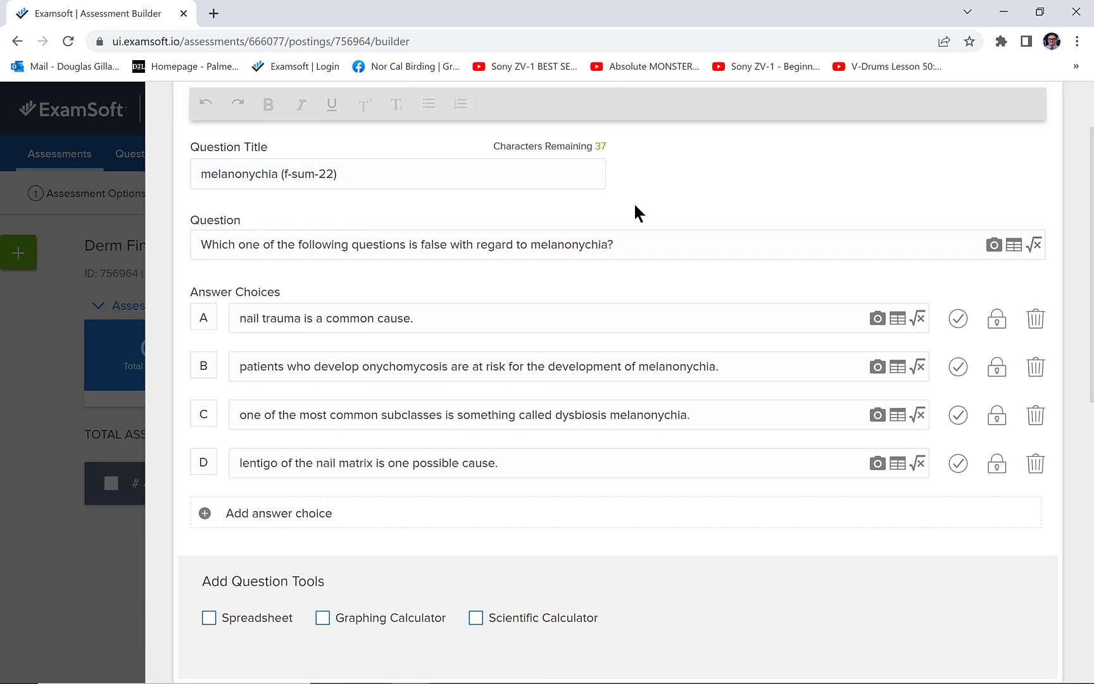
scroll(620, 216, "down", 1)
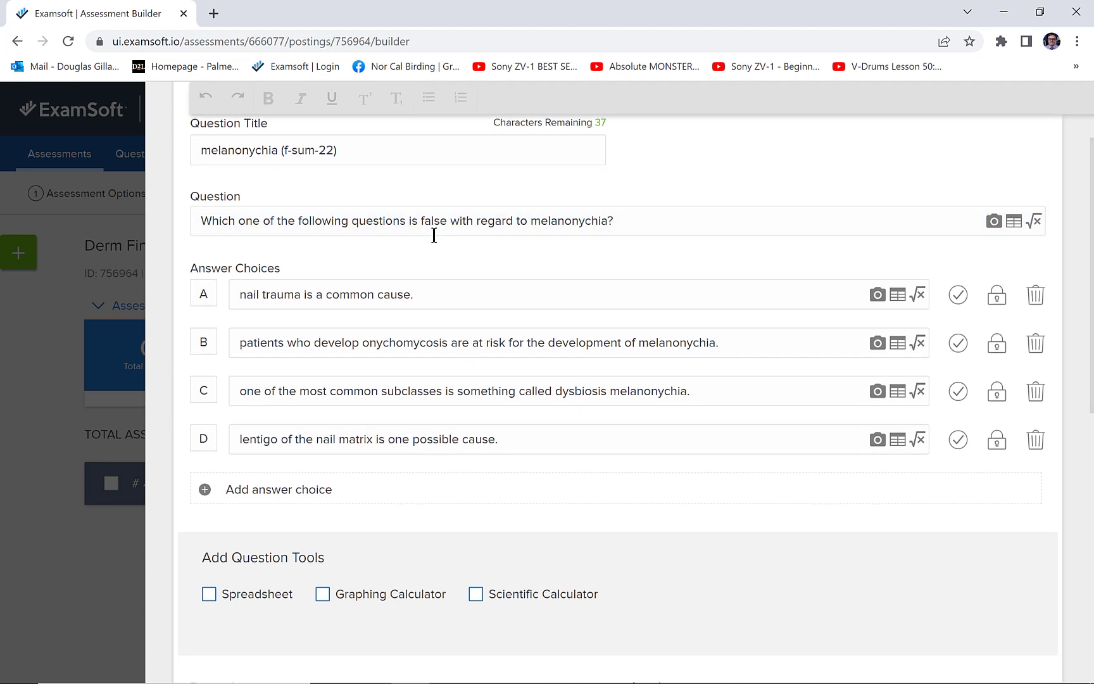
left_click_drag(353, 220, 406, 220)
type("statements")
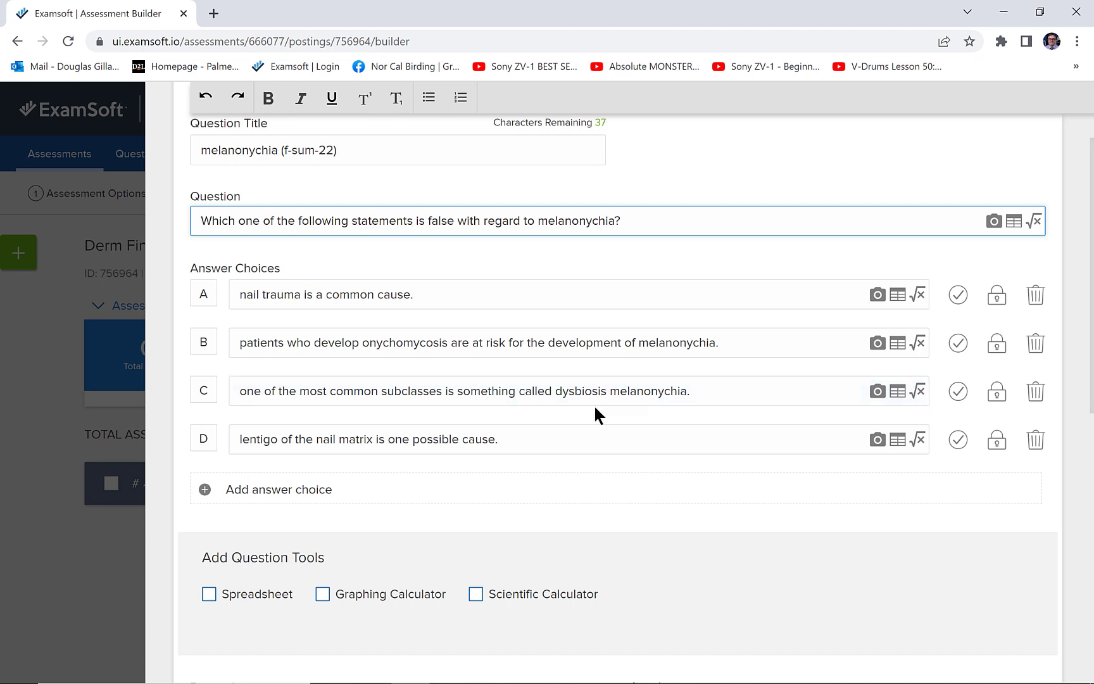
left_click(959, 395)
scroll(705, 336, "down", 1)
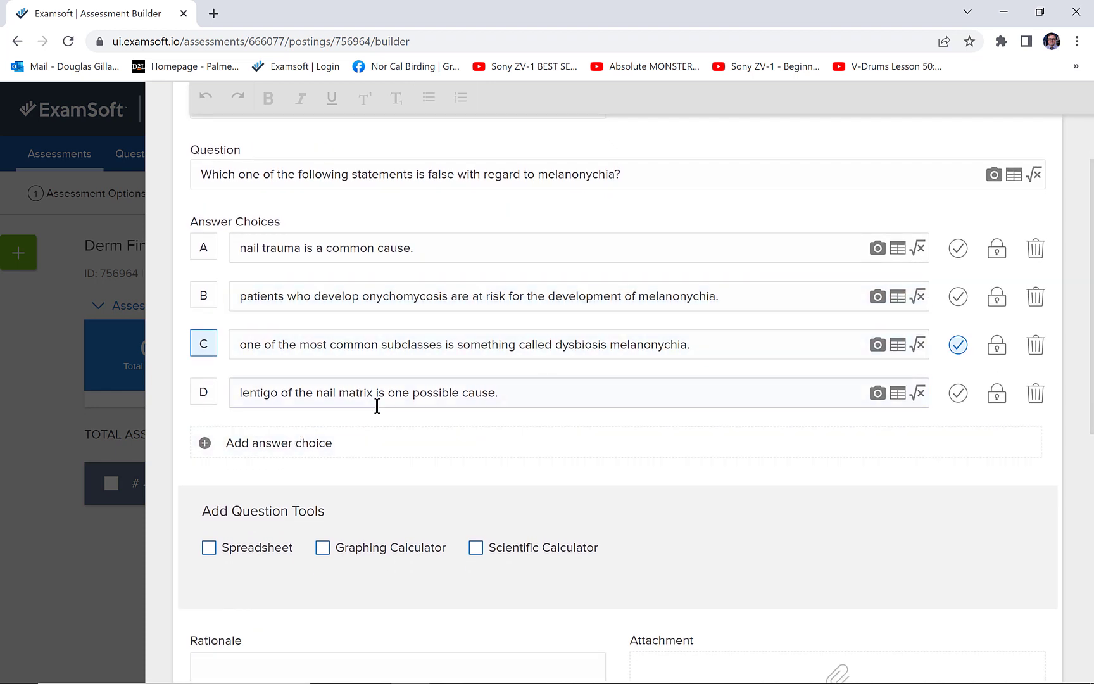
scroll(666, 352, "down", 2)
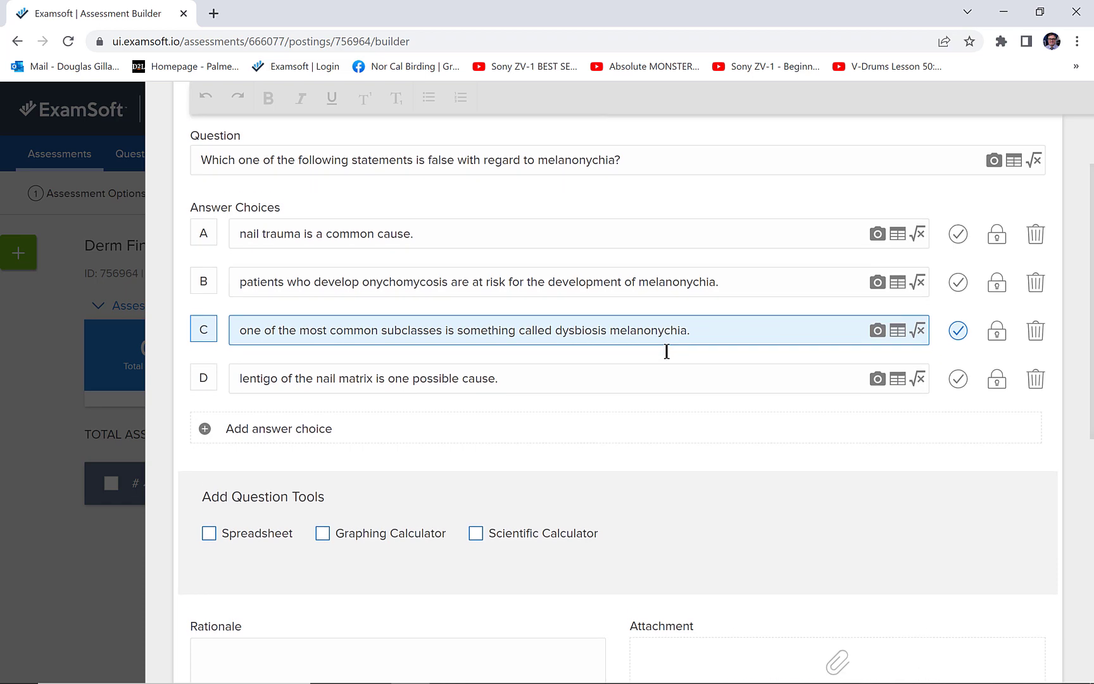
scroll(667, 351, "up", 2)
scroll(667, 352, "up", 2)
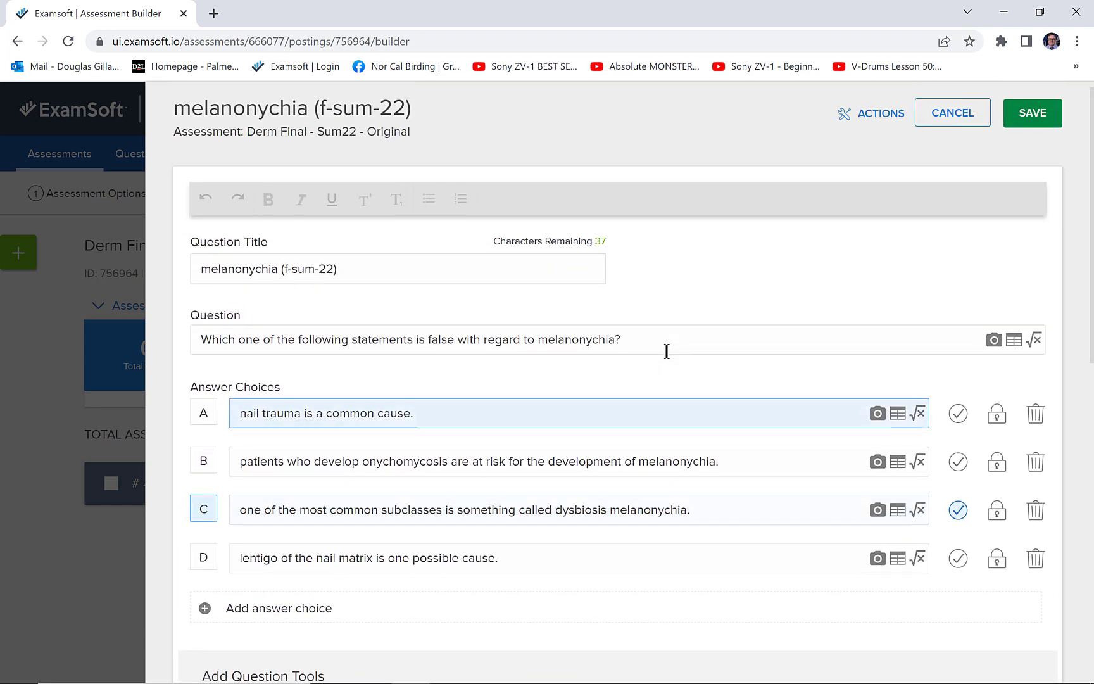
scroll(667, 352, "down", 5)
scroll(667, 352, "down", 5)
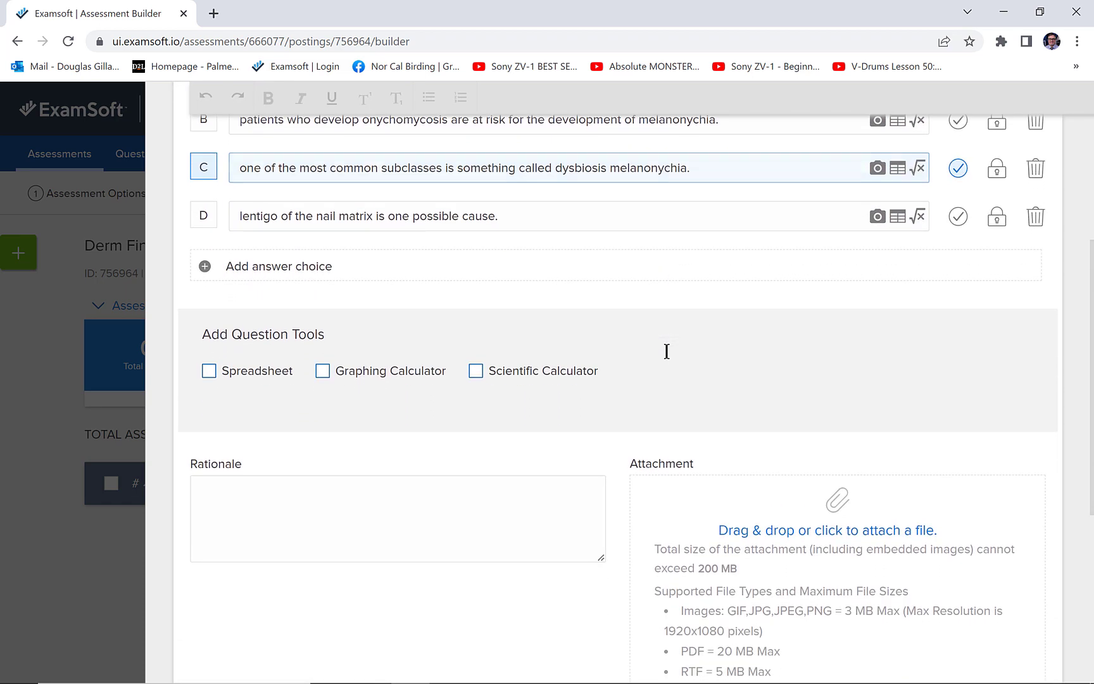
scroll(667, 351, "down", 2)
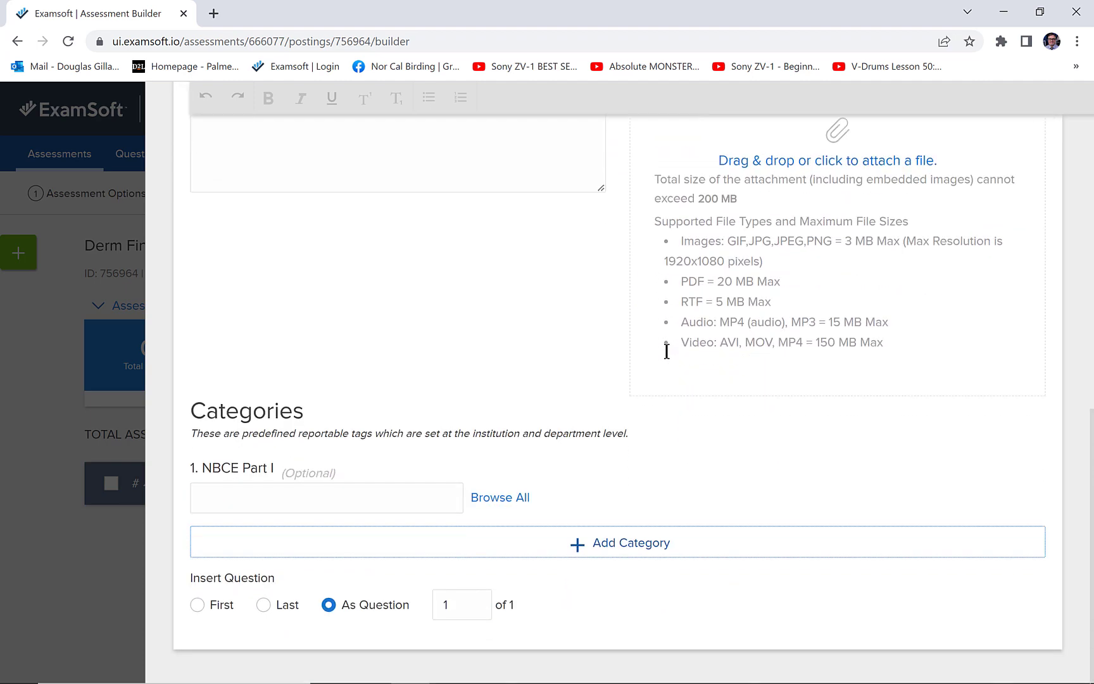
scroll(666, 352, "up", 4)
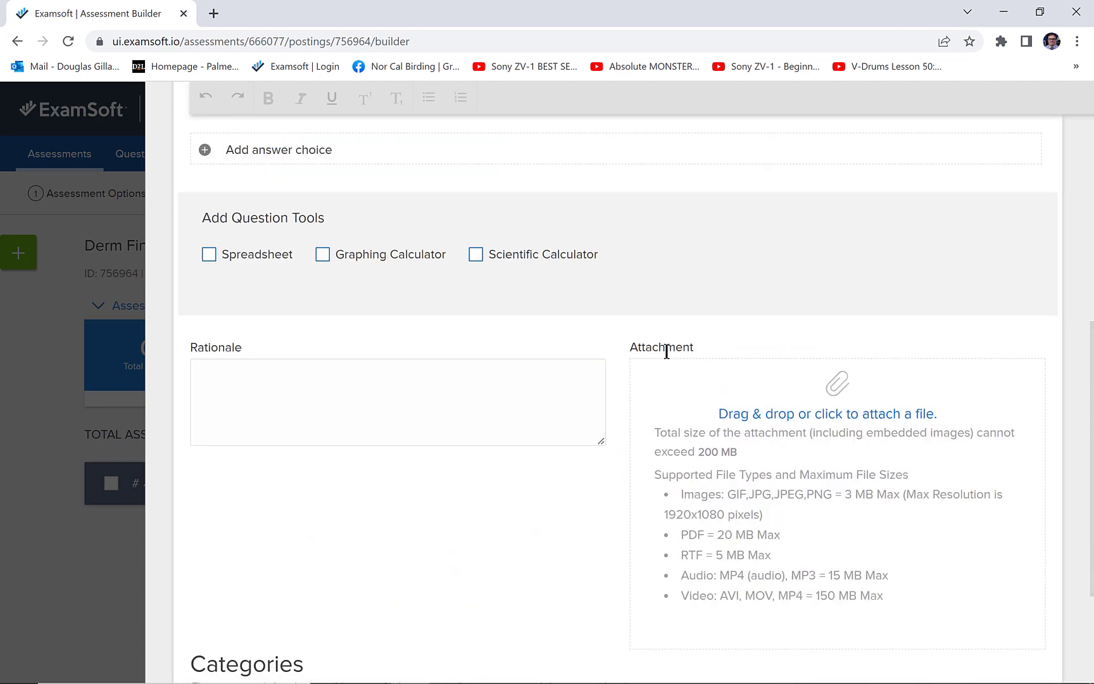
scroll(666, 351, "down", 4)
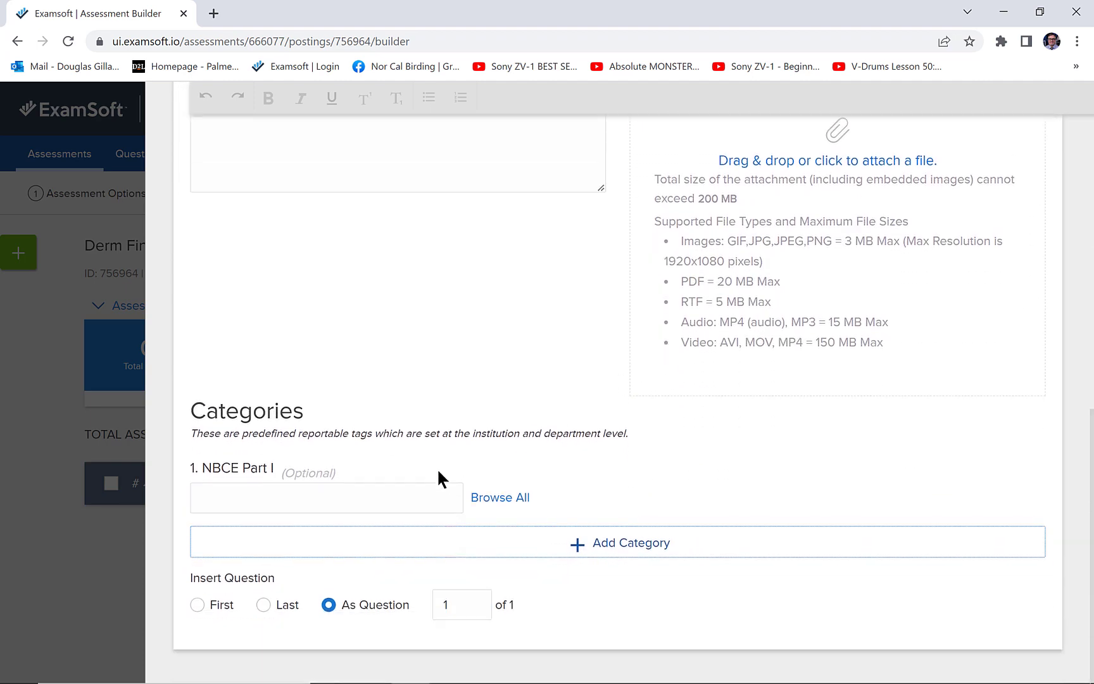
left_click(369, 504)
scroll(811, 496, "up", 5)
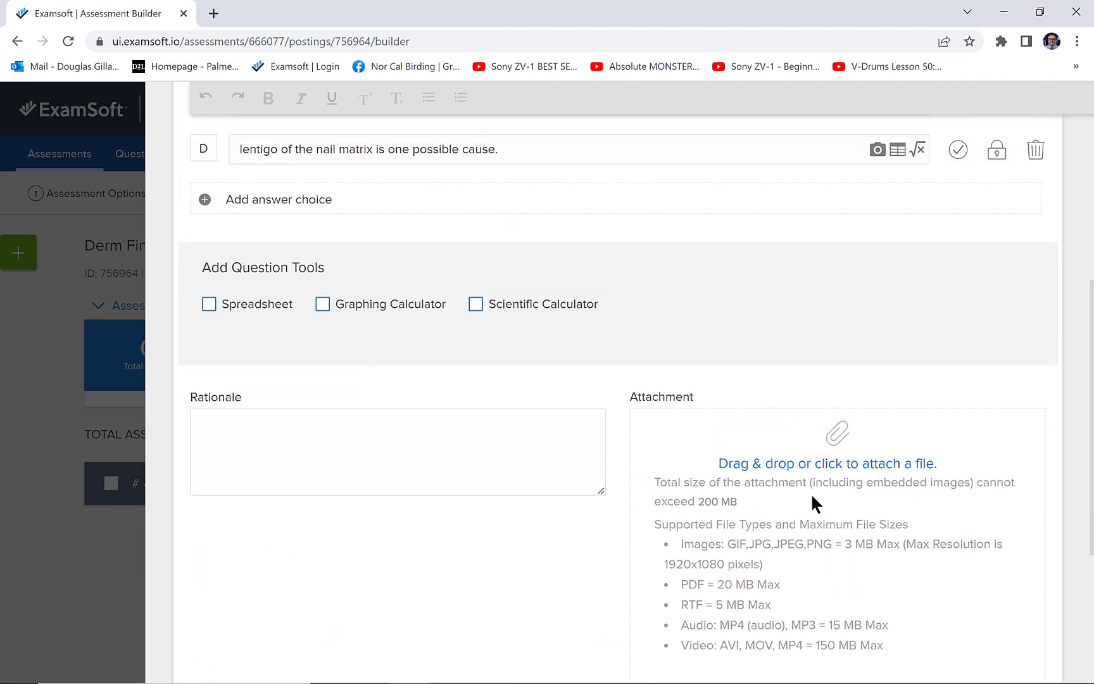
scroll(812, 497, "up", 4)
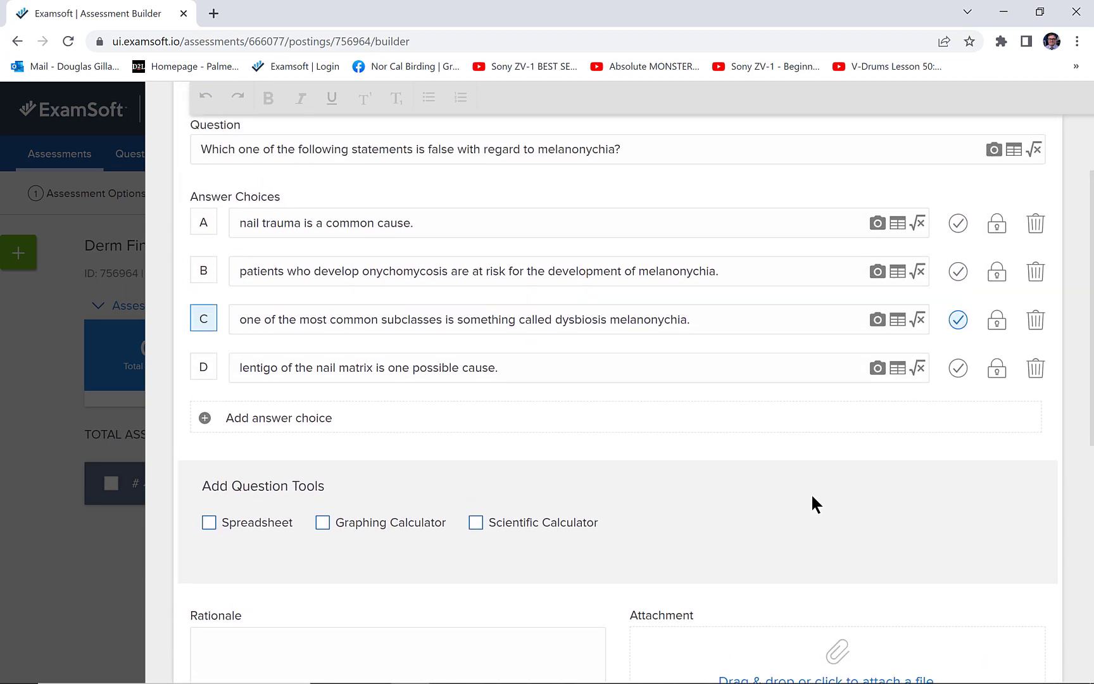
scroll(812, 503, "up", 3)
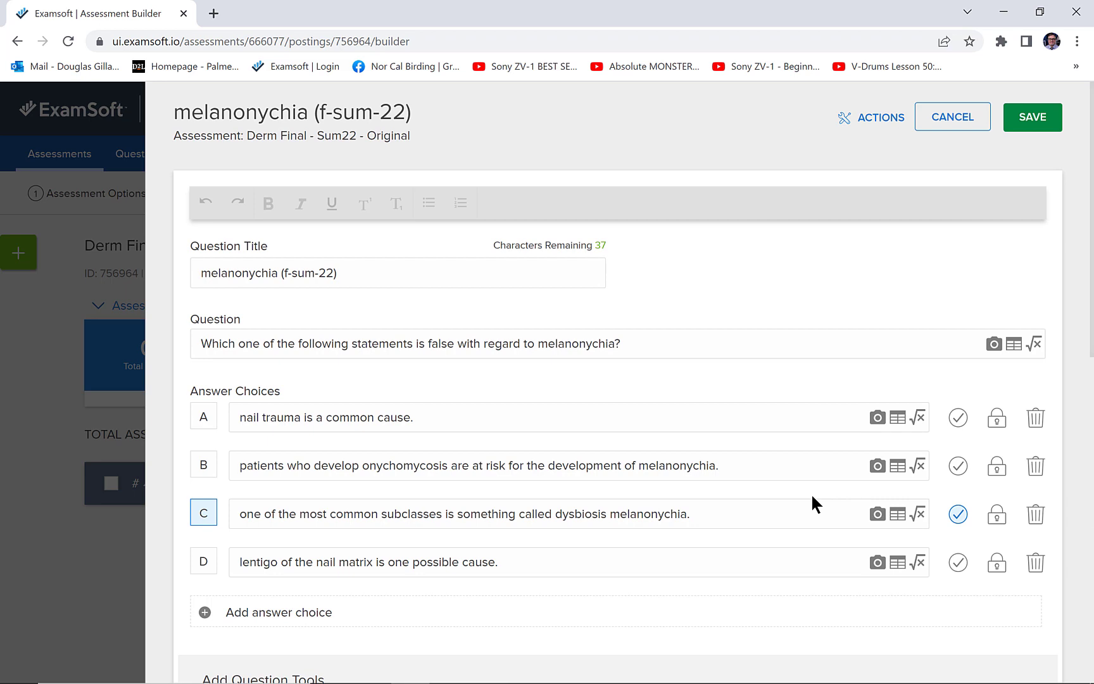
Save the melanonychia (f-sum-22) question so it appears as question 1 worth 1 point
scroll(813, 503, "down", 4)
scroll(812, 492, "up", 4)
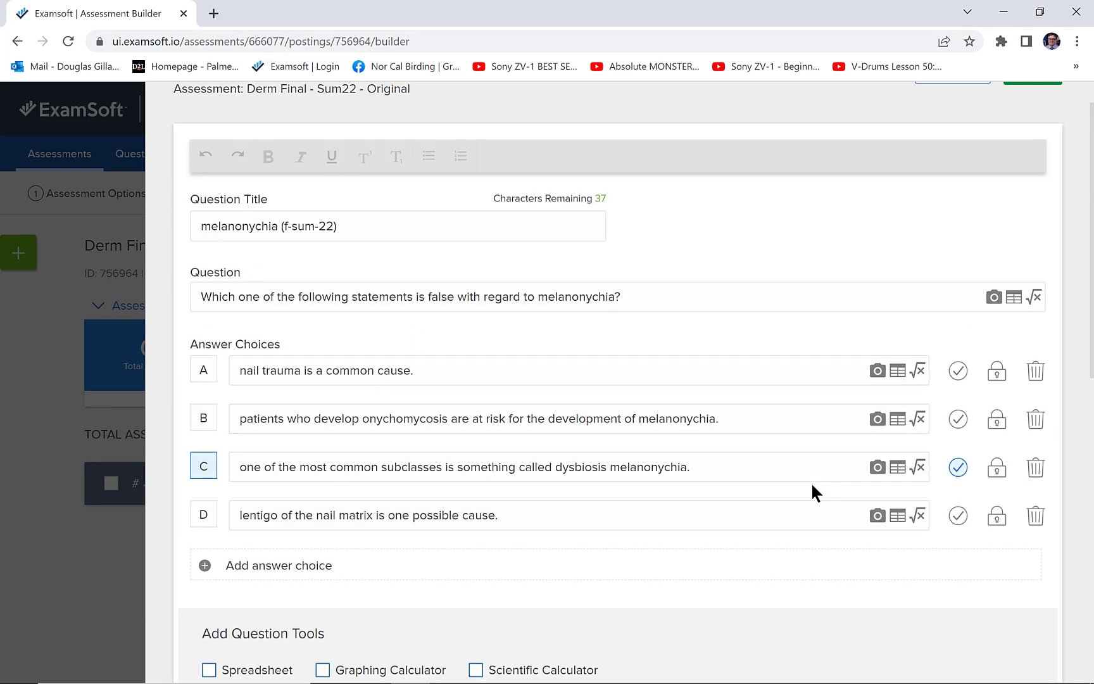
scroll(810, 481, "down", 10)
scroll(811, 482, "up", 11)
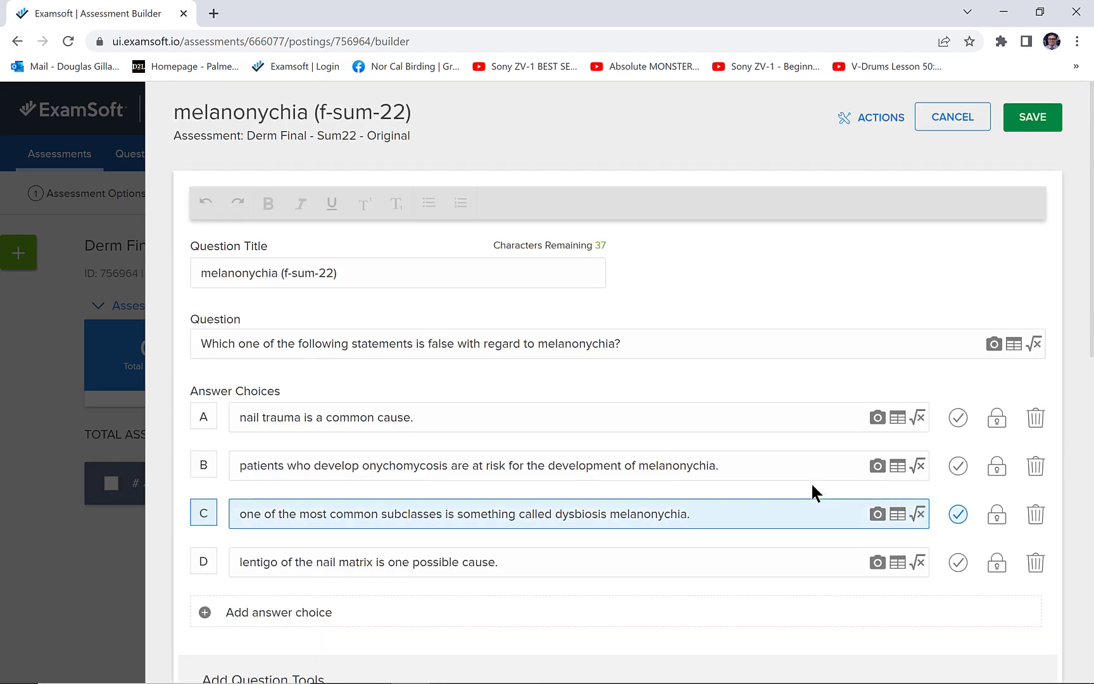
left_click(1033, 122)
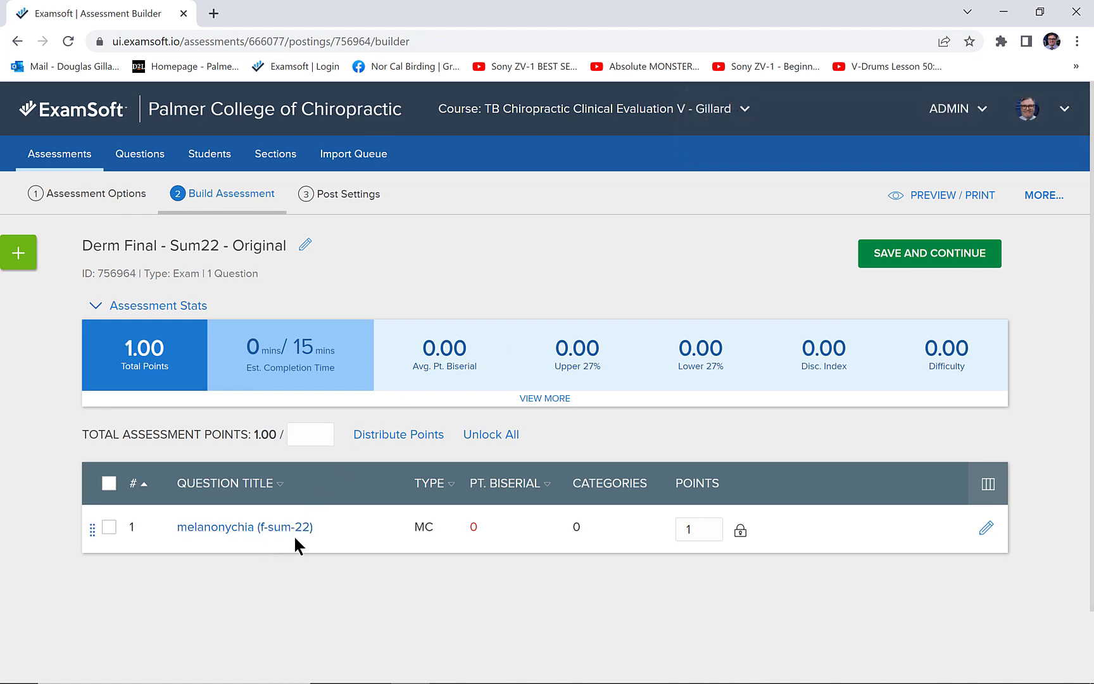
scroll(296, 533, "down", 1)
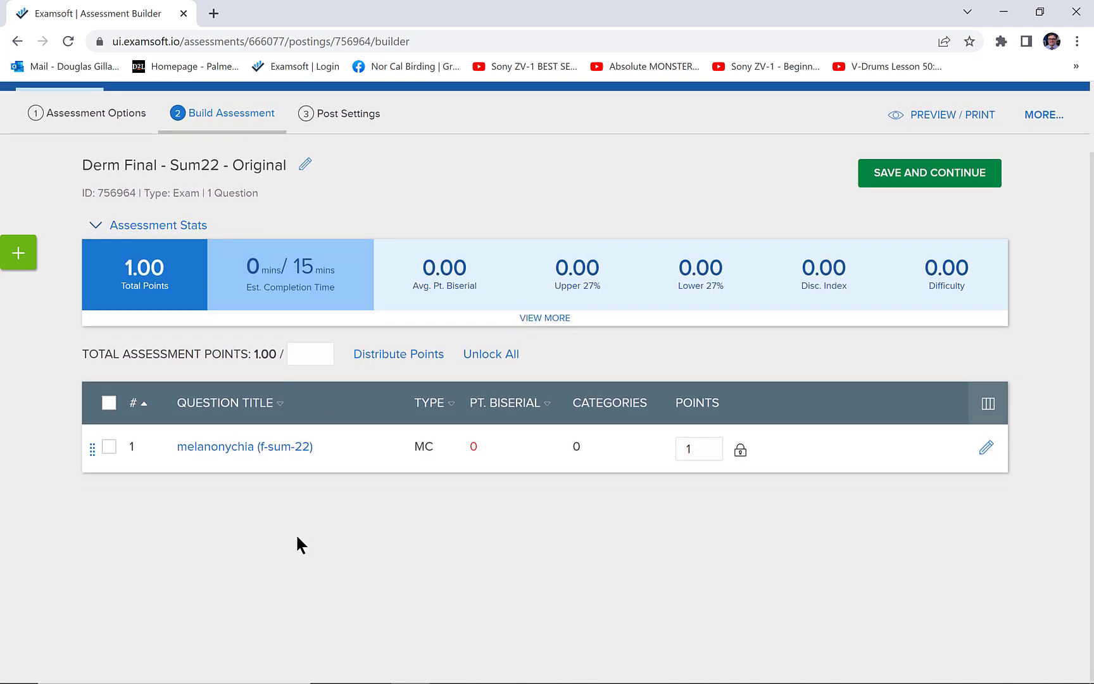
scroll(295, 534, "up", 1)
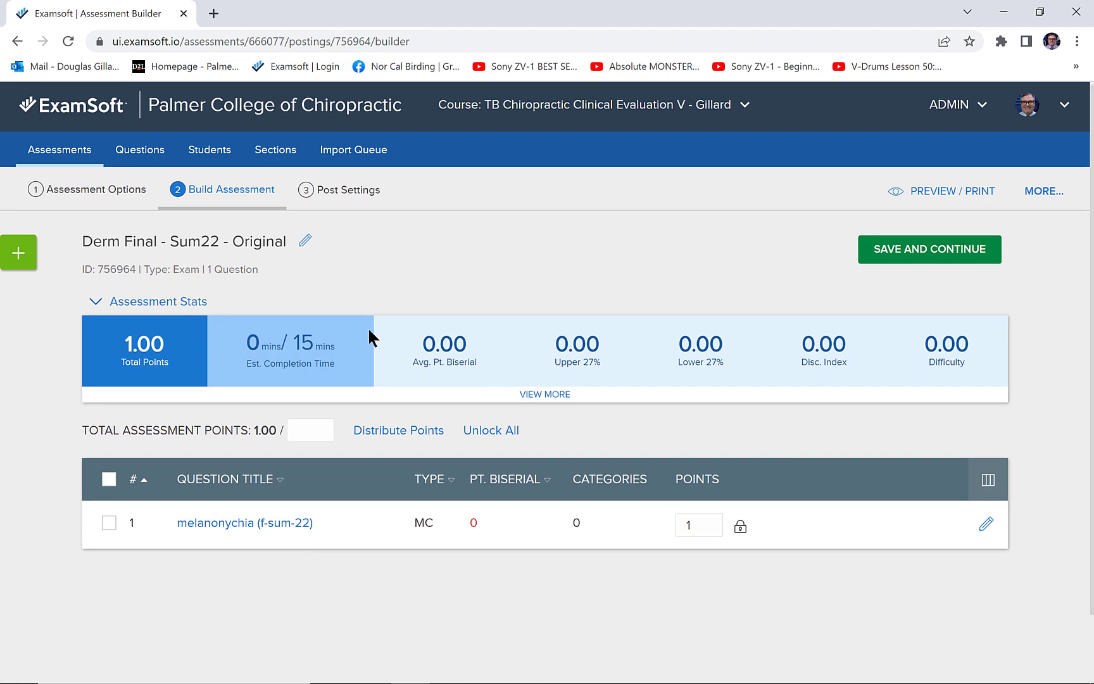
Open another blank multiple choice question form from the green + menu
left_click(16, 258)
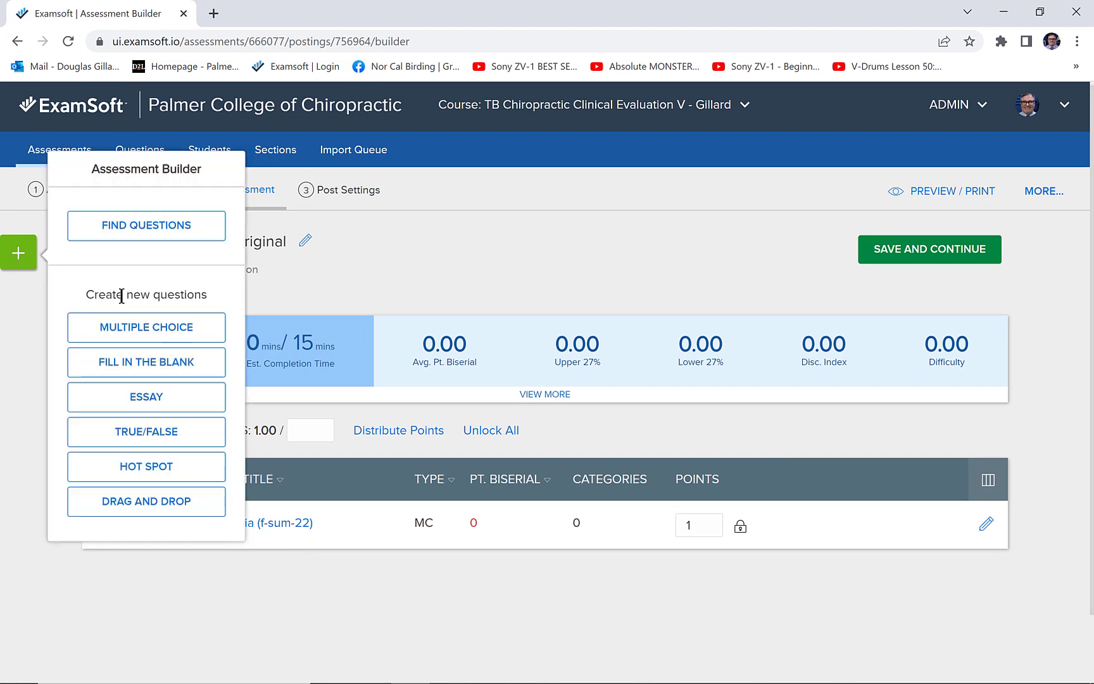
left_click(145, 327)
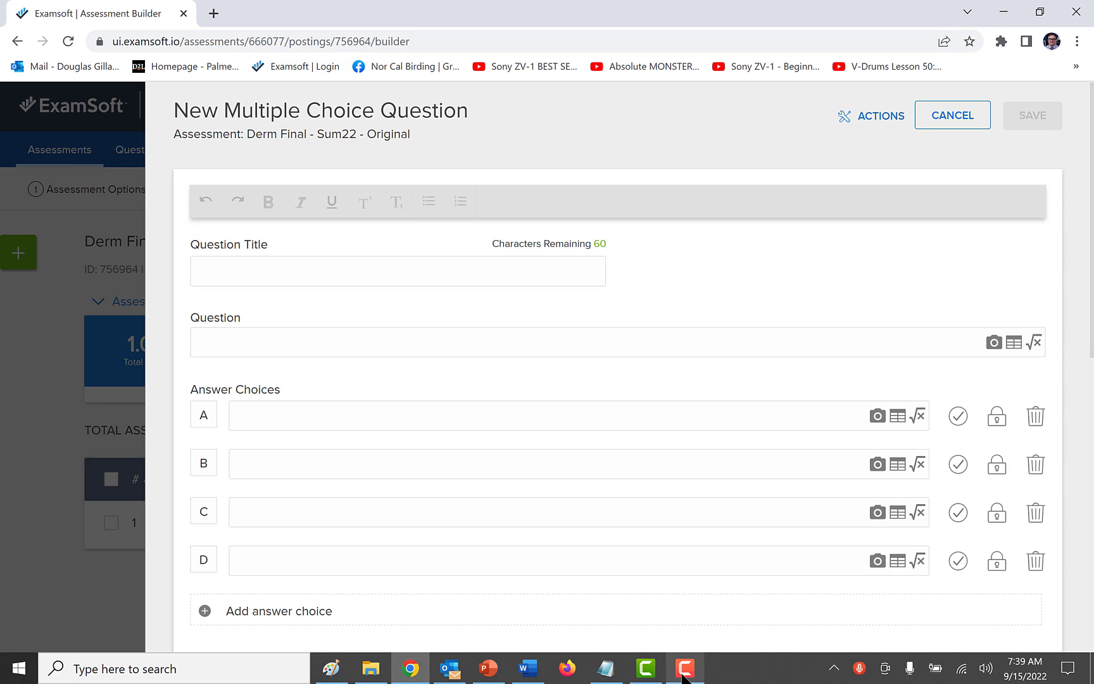
mouse_move(682, 675)
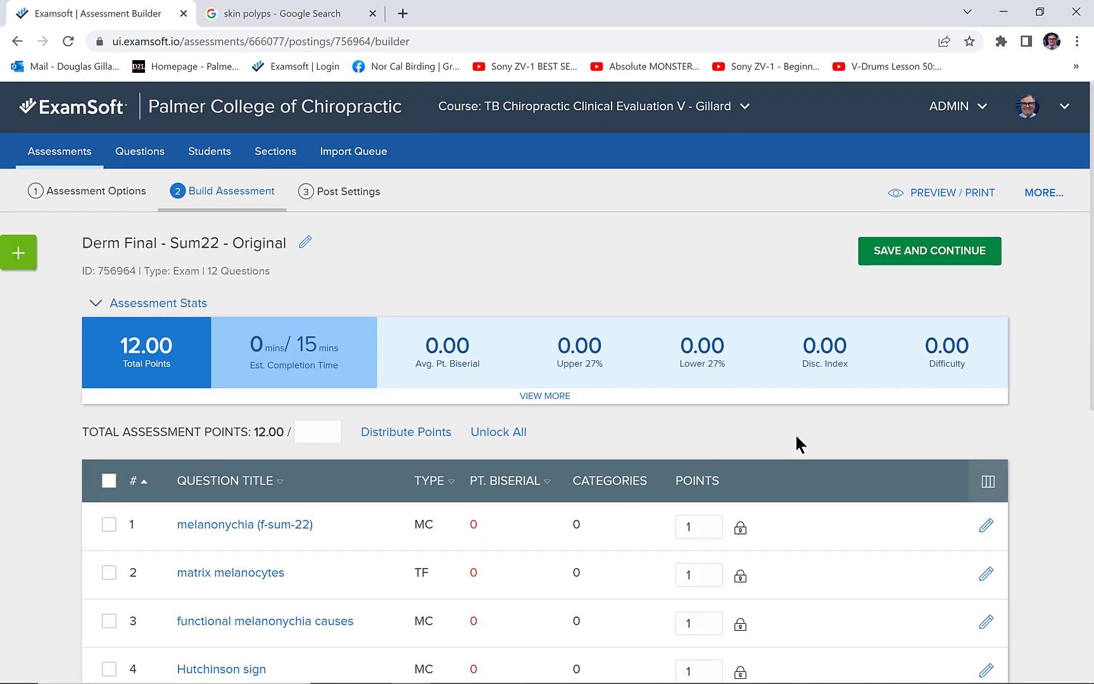
Scroll through the assessment's 12 one-point questions, totalling 12.00 points, to review them
scroll(795, 433, "down", 2)
scroll(796, 433, "down", 6)
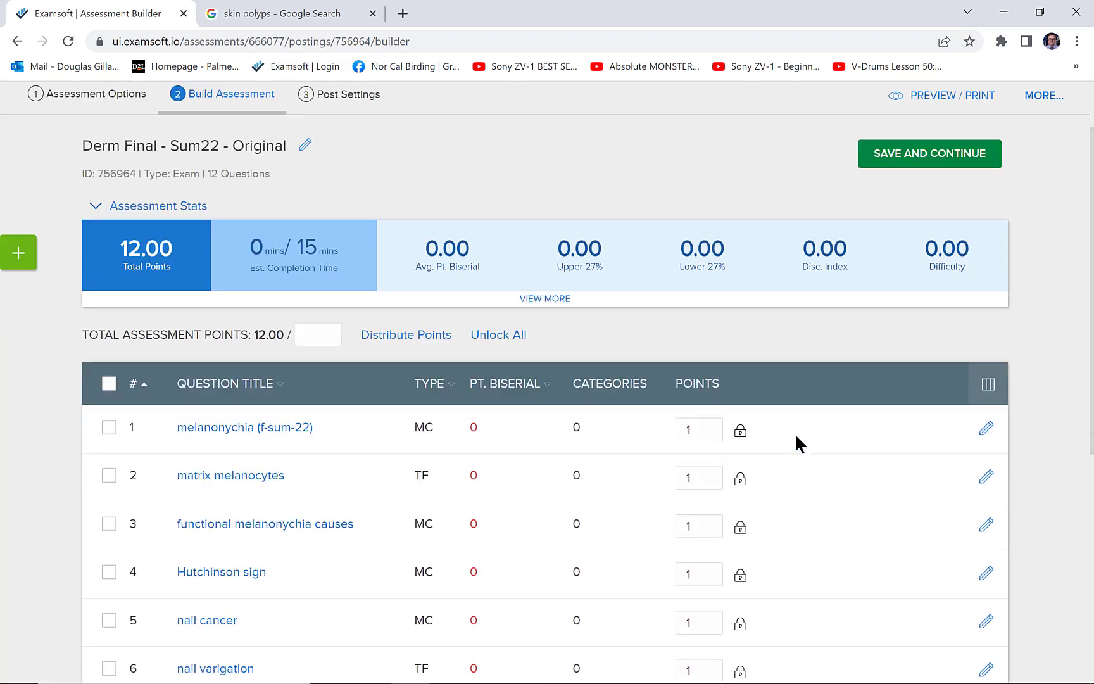
scroll(795, 433, "up", 7)
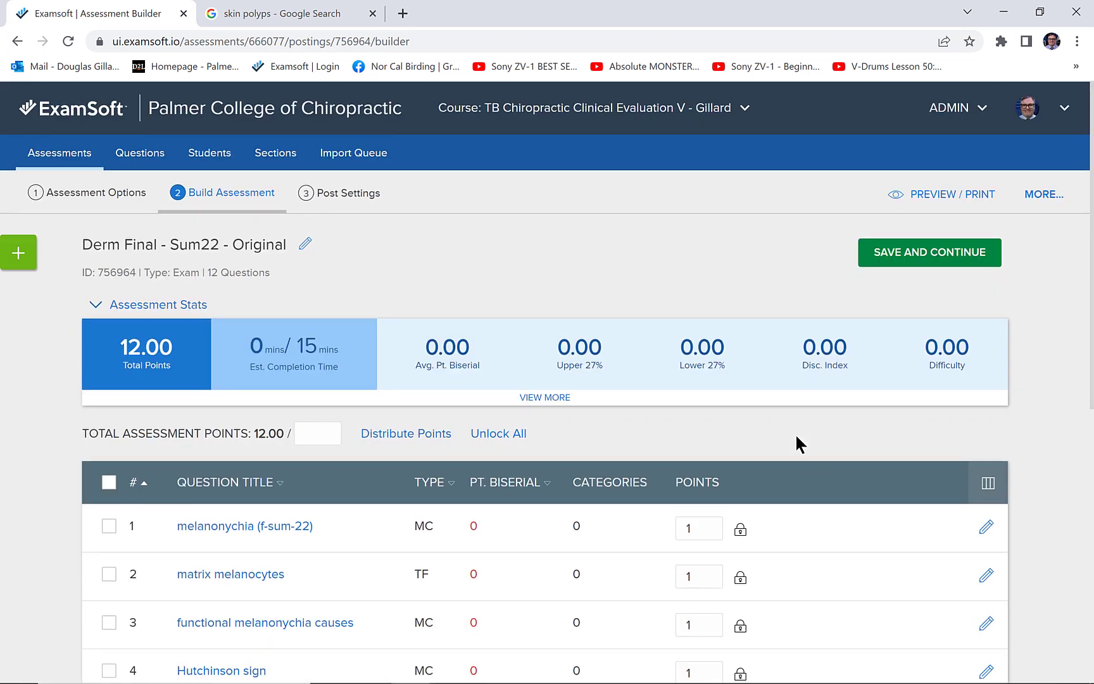
scroll(797, 437, "down", 1)
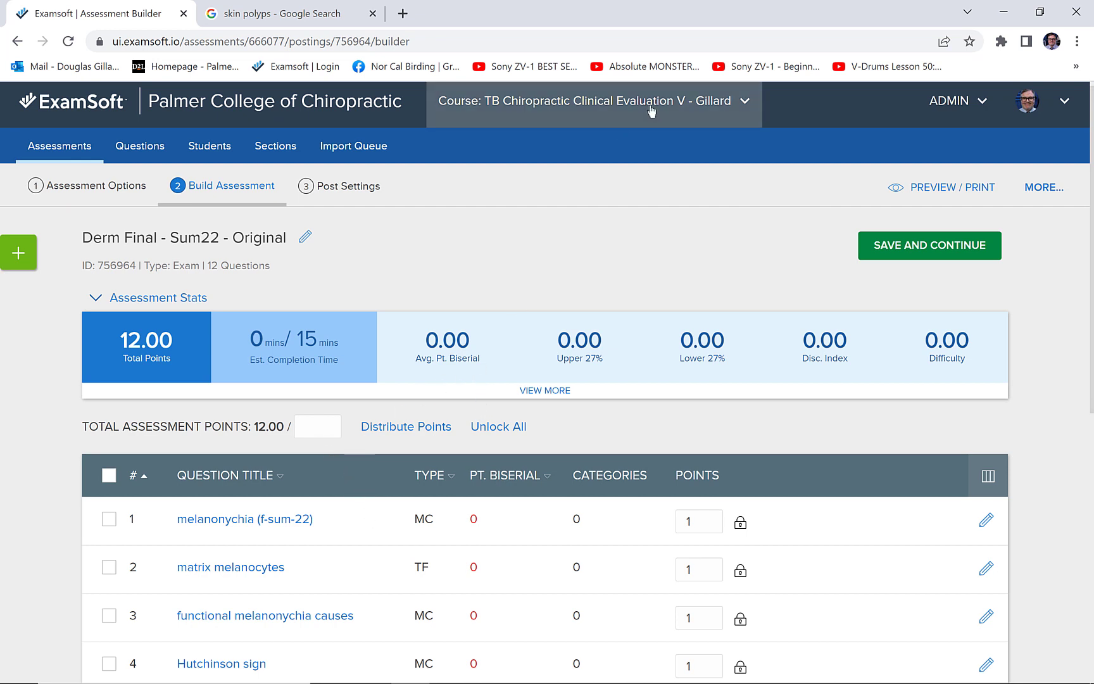
Load the D2L homepage in a new browser tab, then return to the ExamSoft tab
left_click(403, 13)
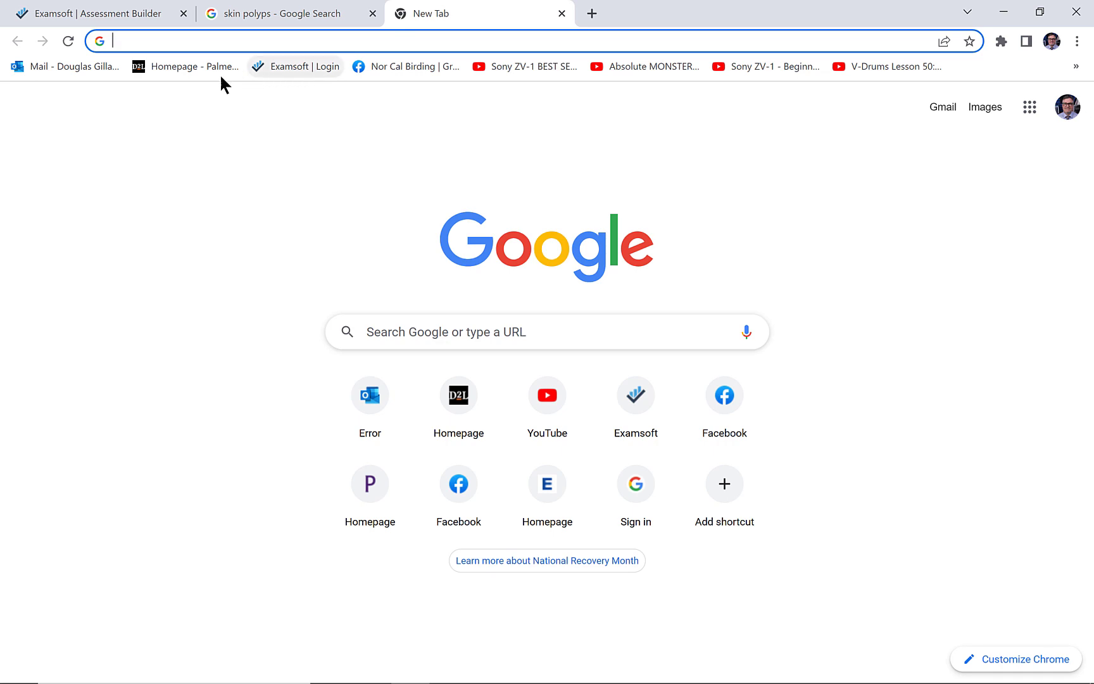
left_click(220, 70)
left_click(114, 20)
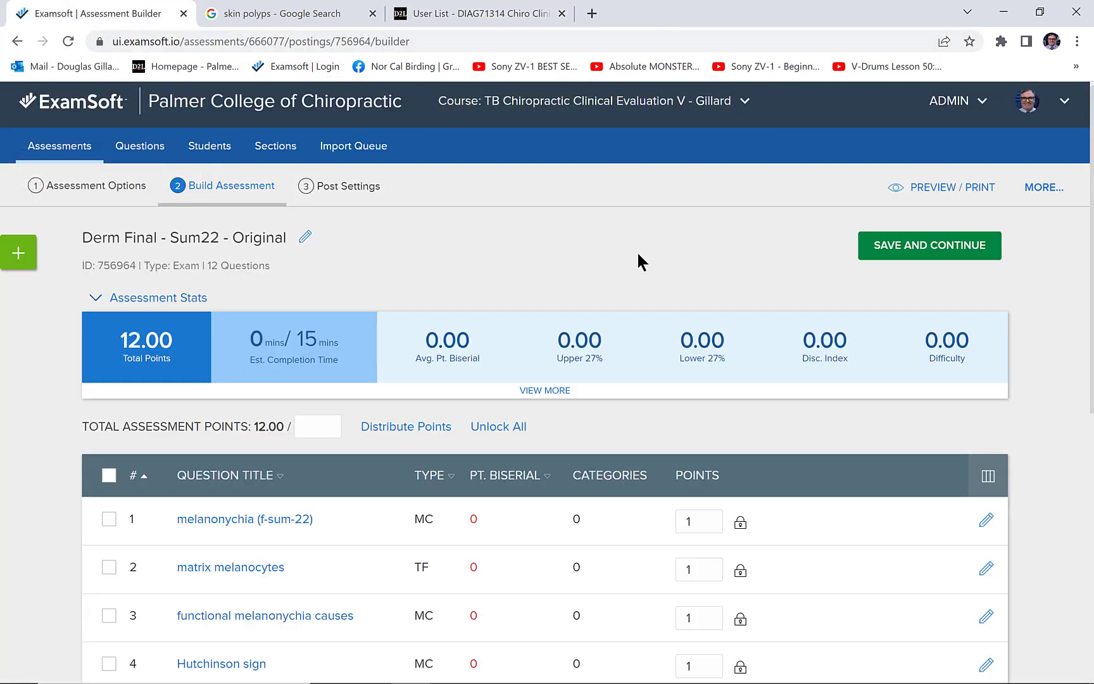
Place the cursor in the Total Assessment Points box and review the question list
scroll(654, 245, "down", 2)
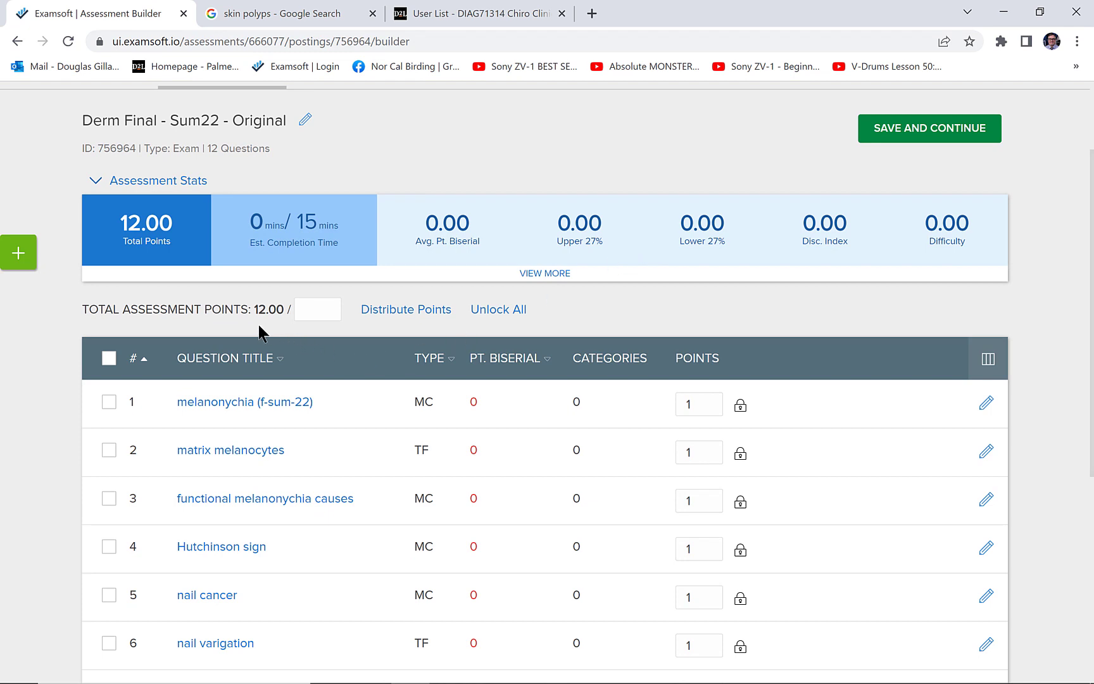
left_click(313, 310)
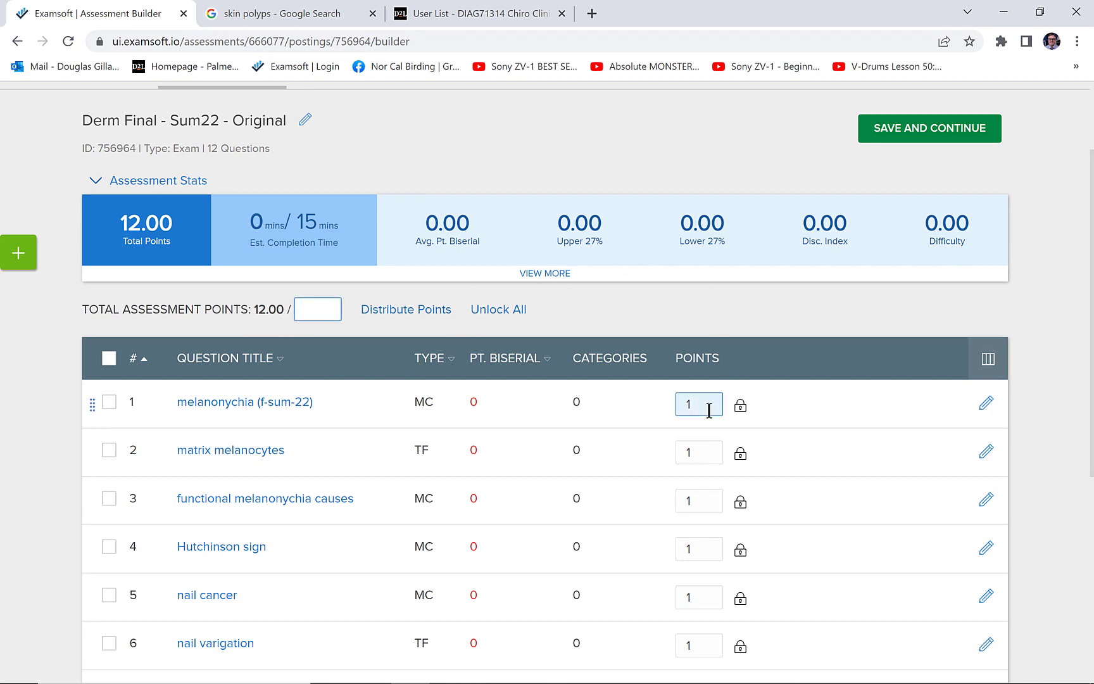
scroll(701, 480, "down", 5)
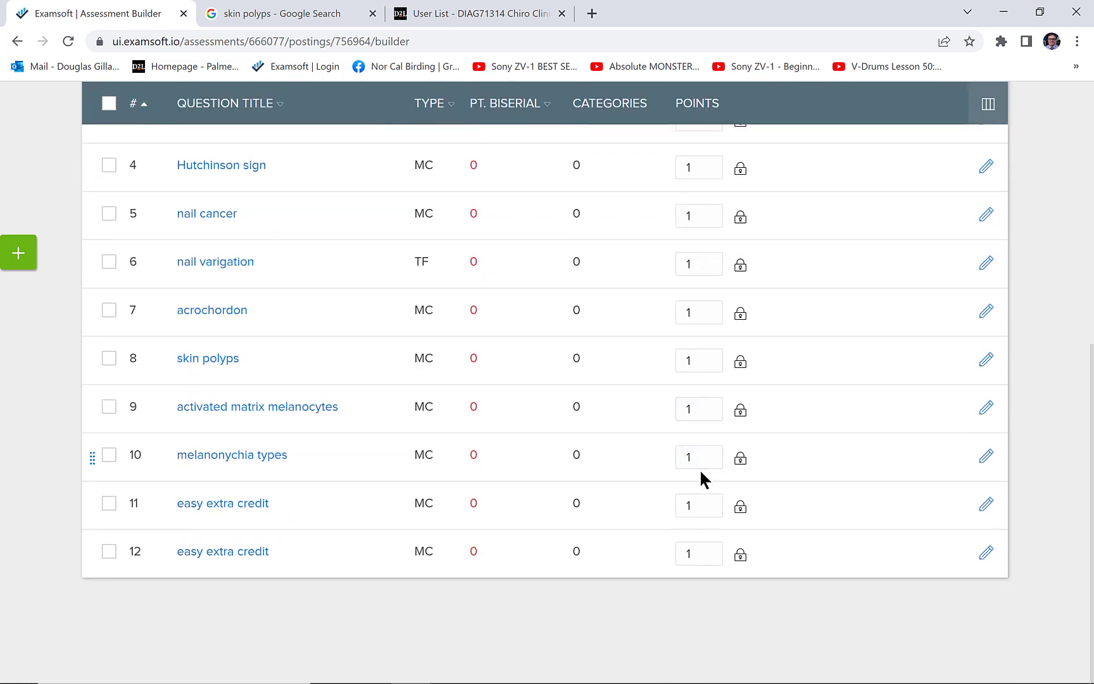
scroll(701, 480, "up", 4)
scroll(701, 472, "up", 4)
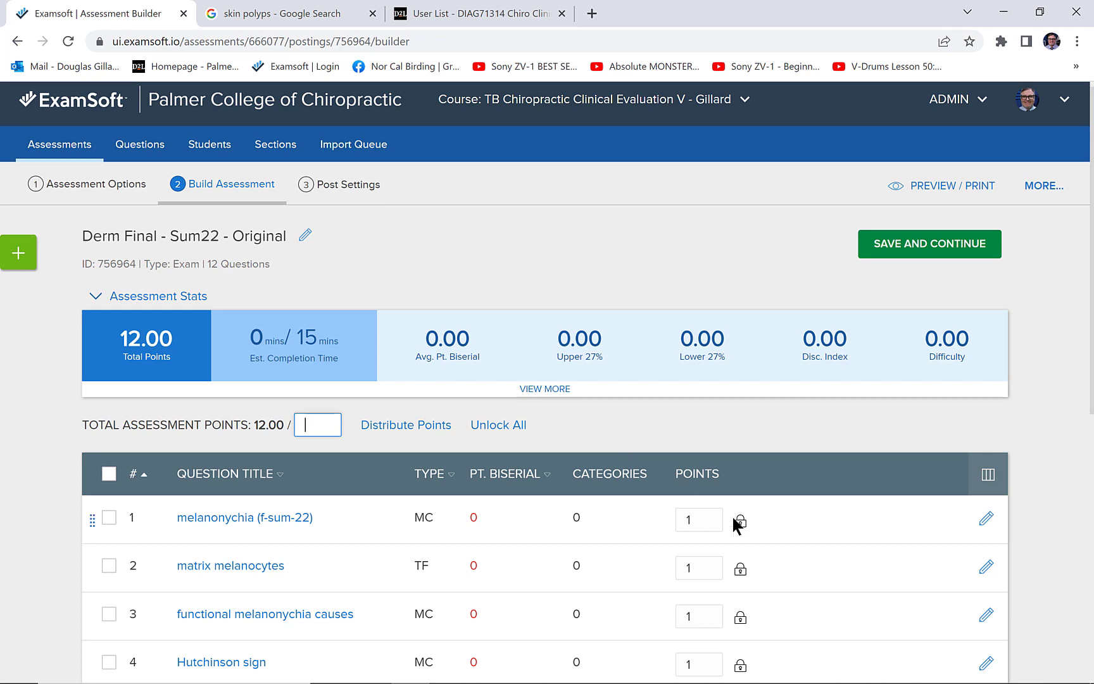
scroll(712, 519, "down", 1)
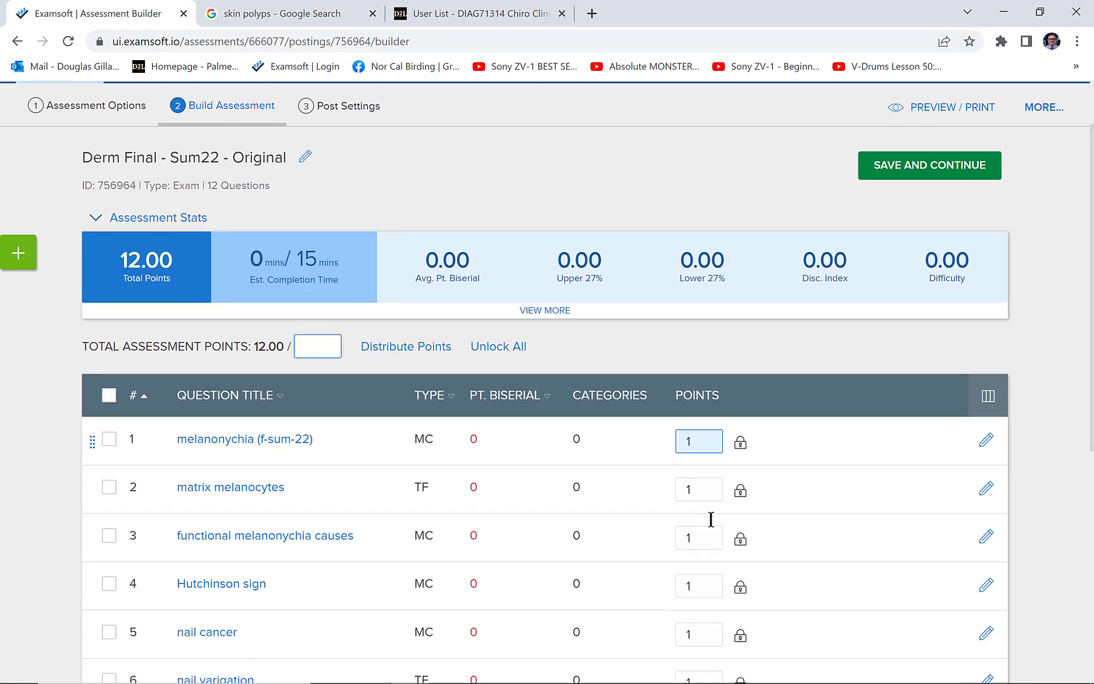
scroll(711, 520, "down", 5)
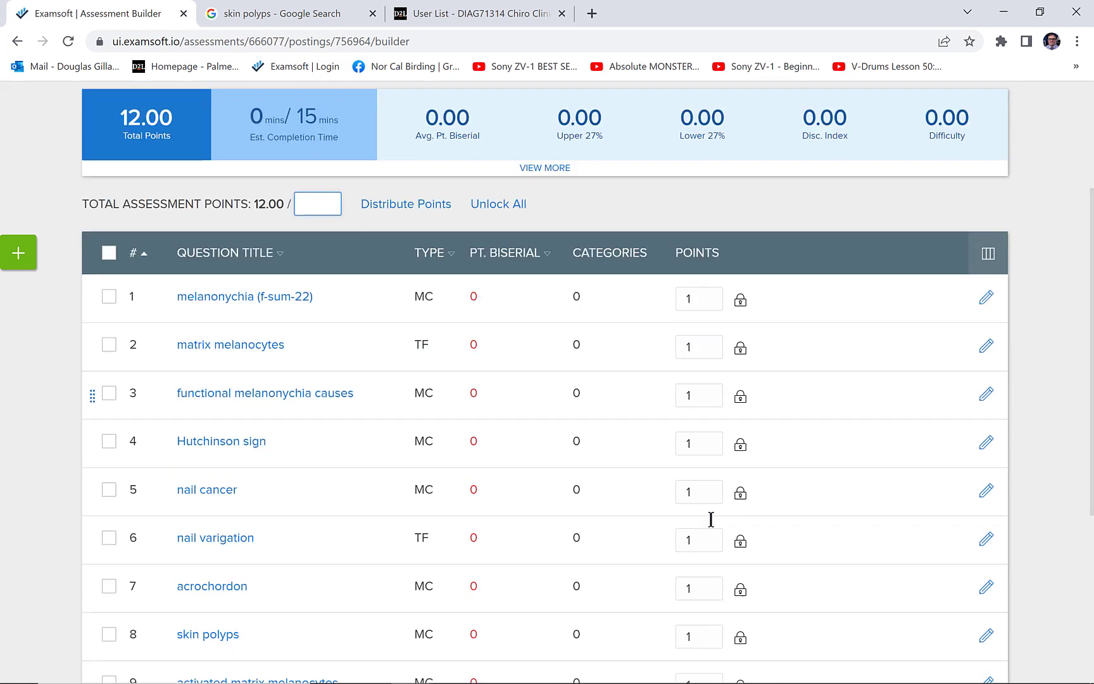
scroll(711, 520, "up", 5)
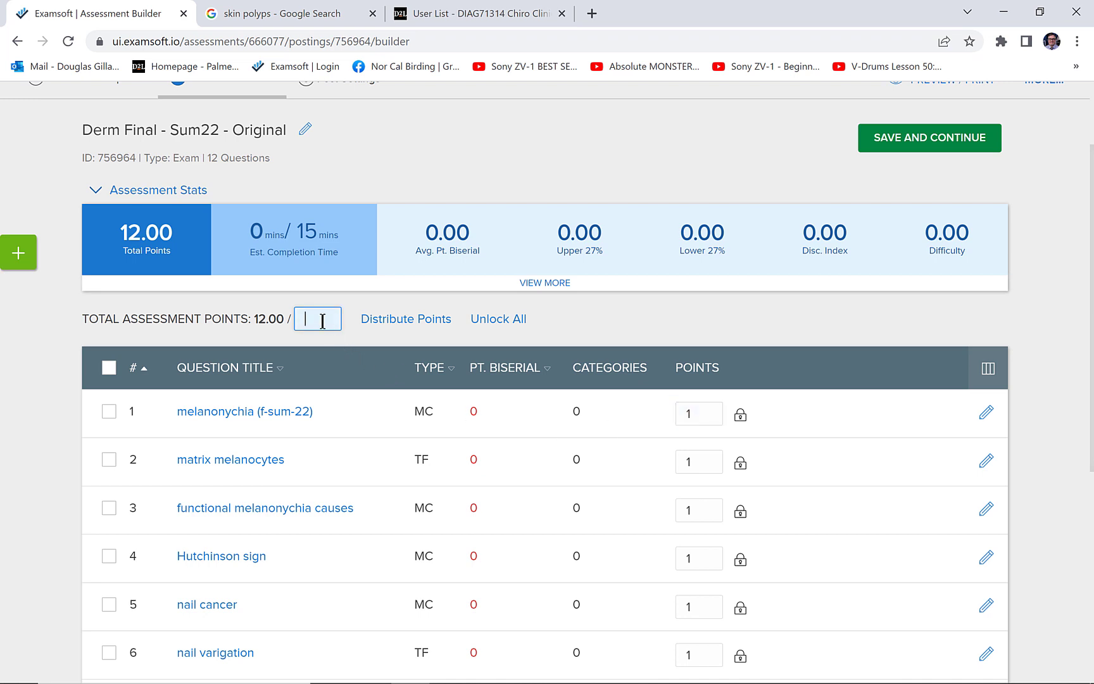
Distribute 10, then 20, total assessment points evenly across the questions
type("10")
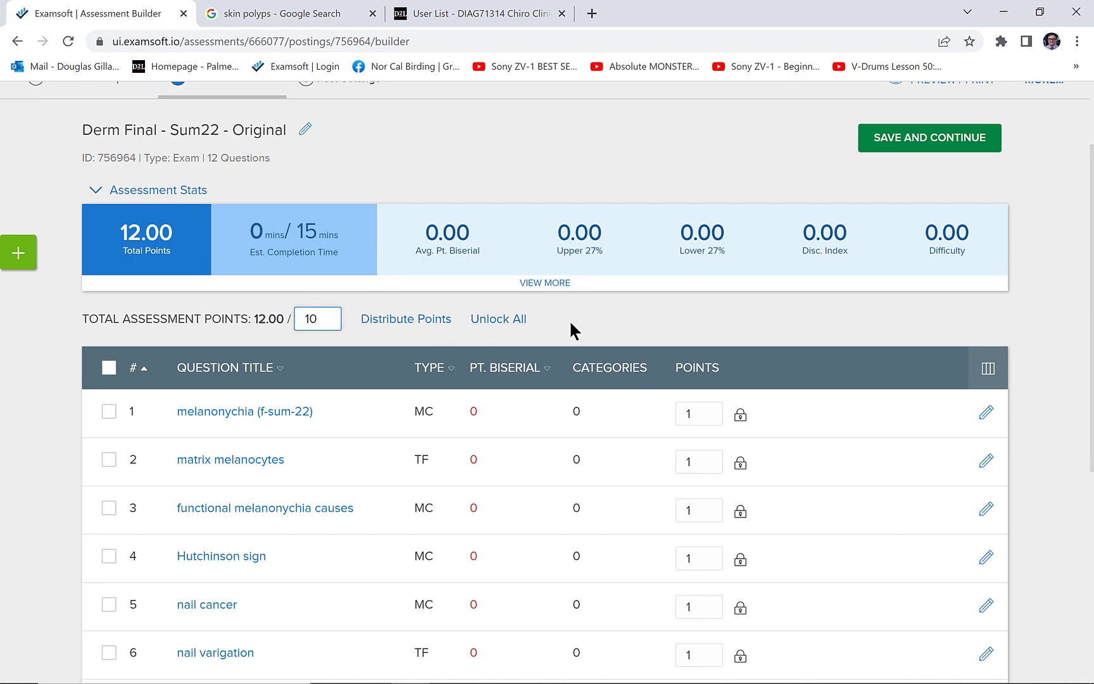
left_click(413, 322)
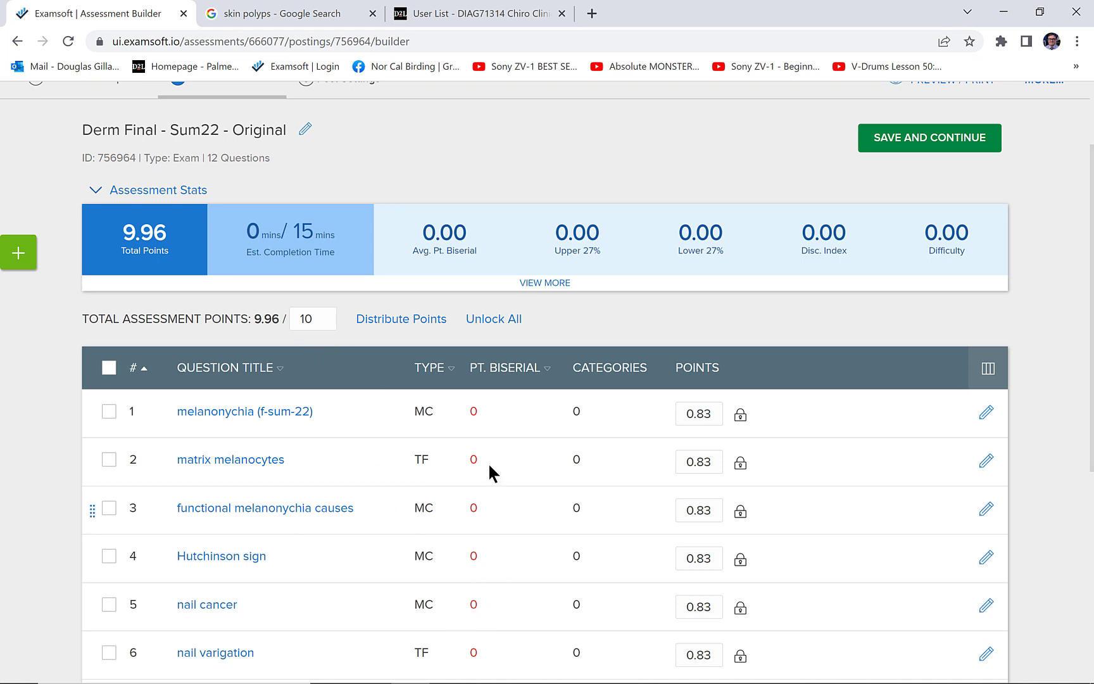
left_click(328, 319)
left_click_drag(328, 319, 298, 322)
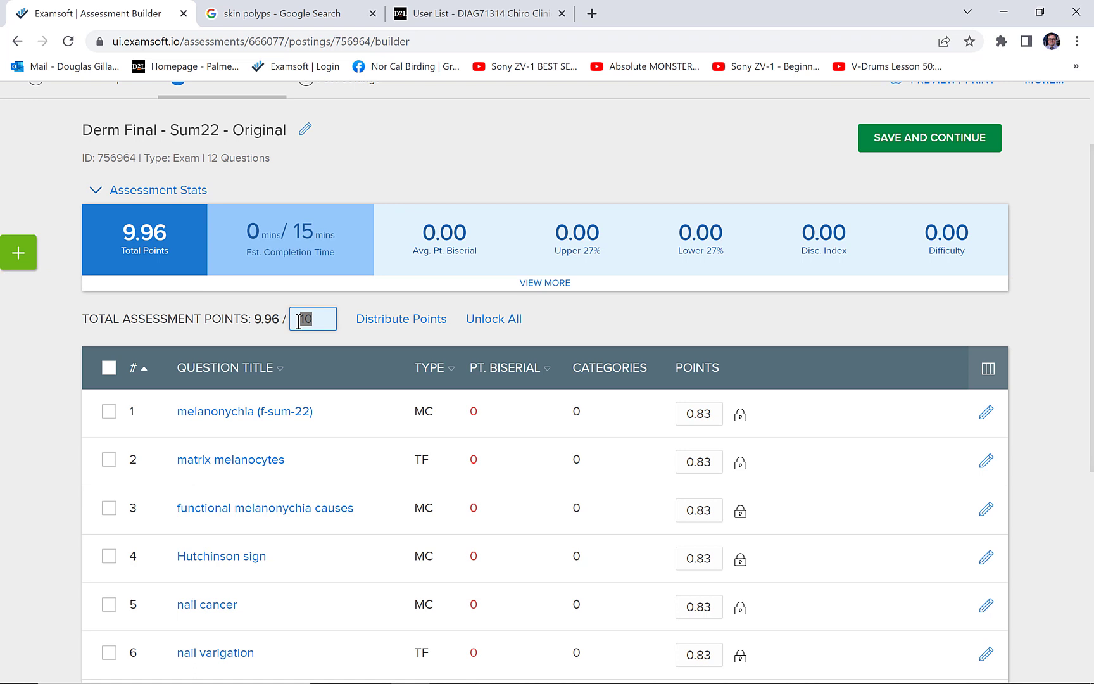
type("20")
left_click(387, 322)
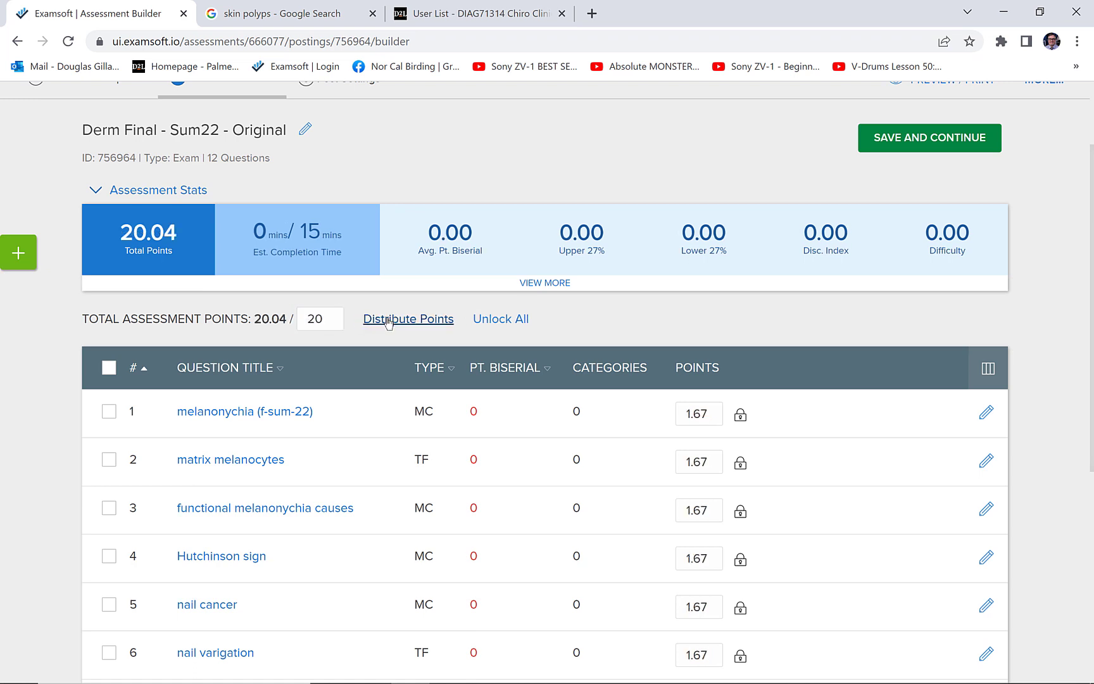
Reset the total to 10 points and redistribute, giving 0.83 per question for 9.96 total
left_click(699, 416)
left_click(320, 318)
type("50")
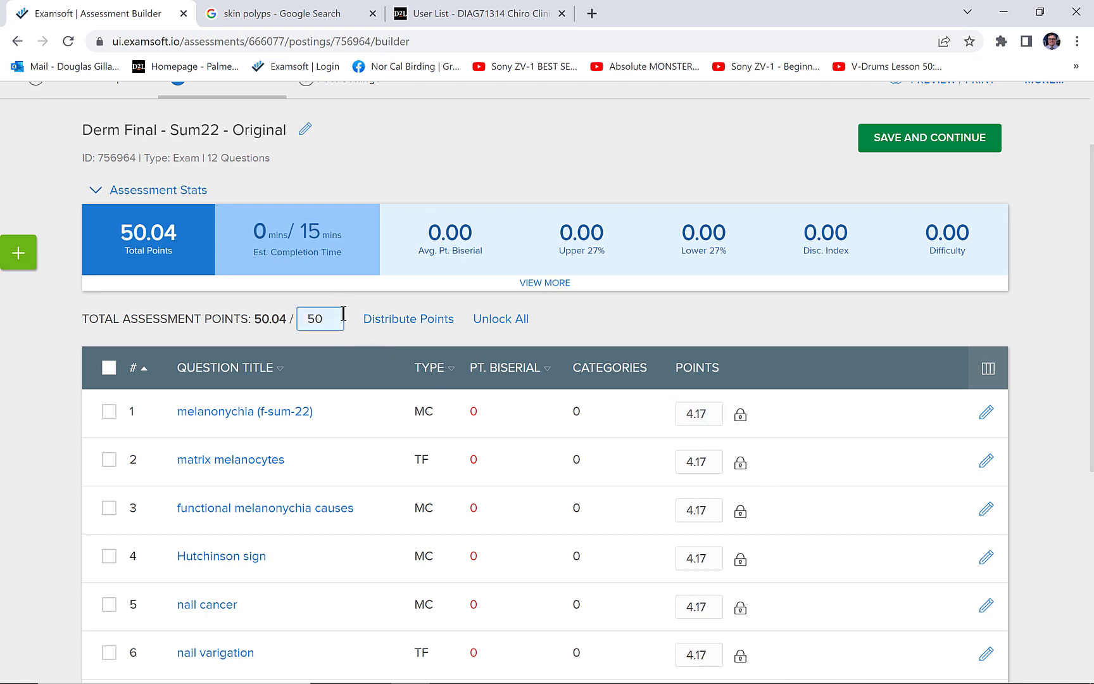
left_click_drag(342, 319, 275, 322)
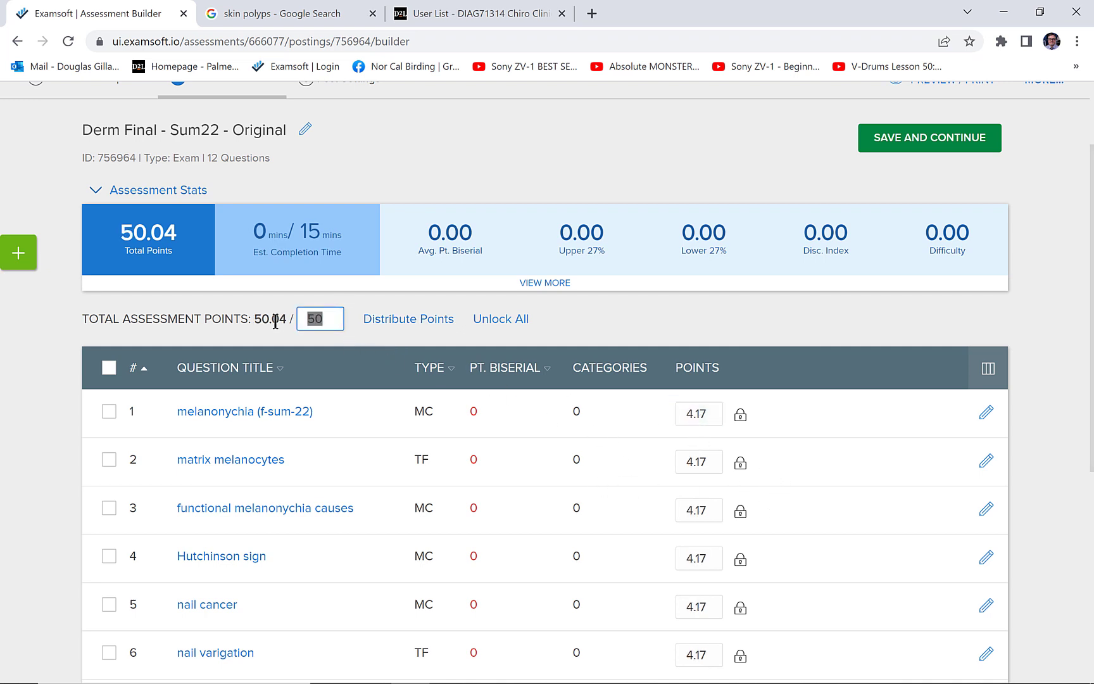
type("10")
left_click(380, 322)
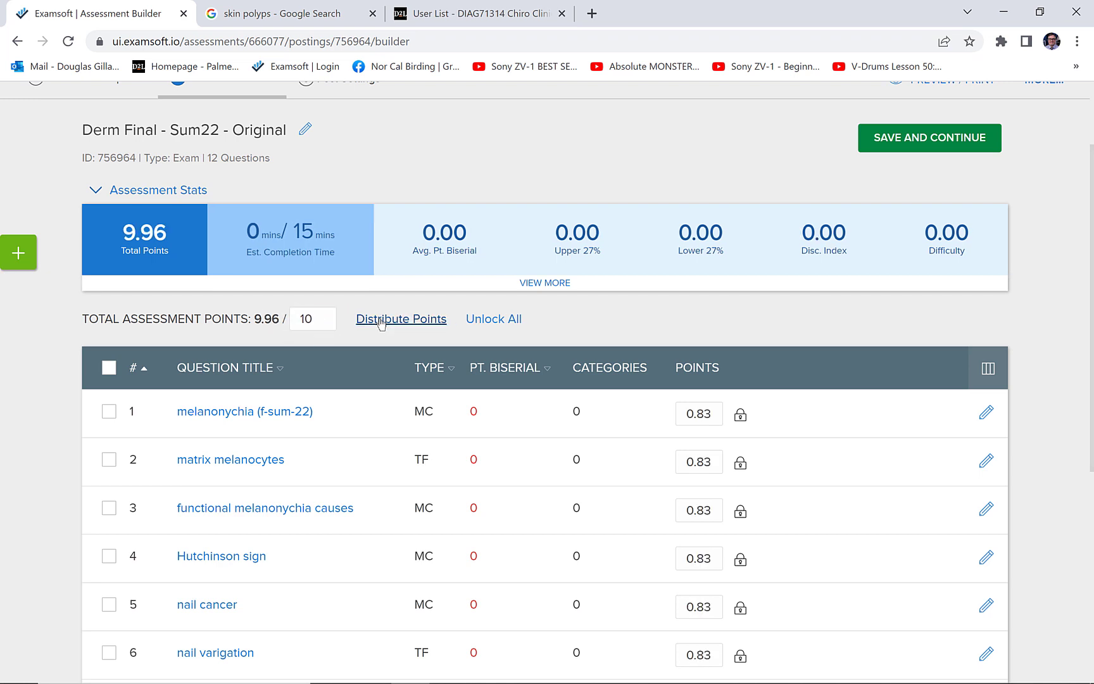
left_click(712, 418)
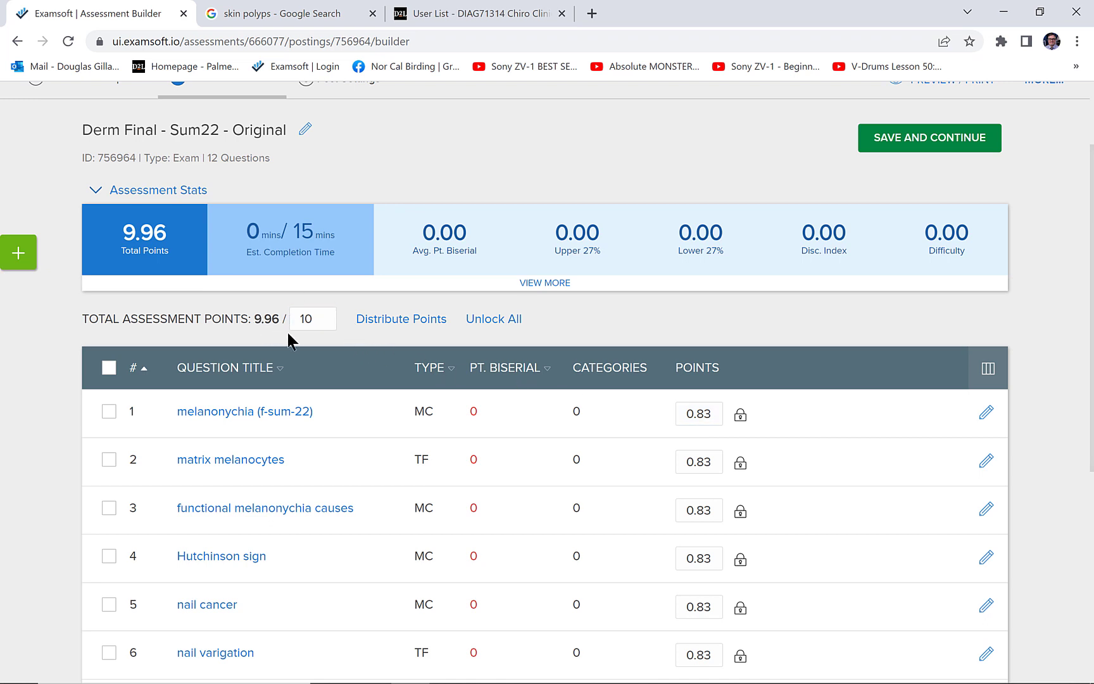
left_click(326, 318)
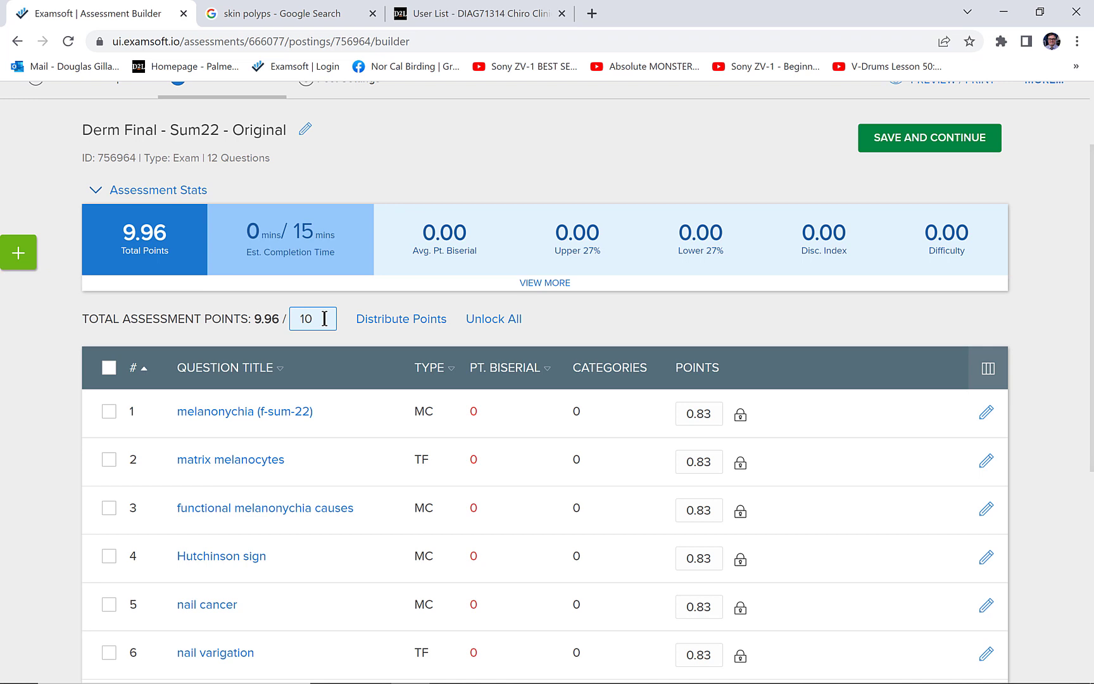
left_click(643, 311)
scroll(865, 336, "down", 4)
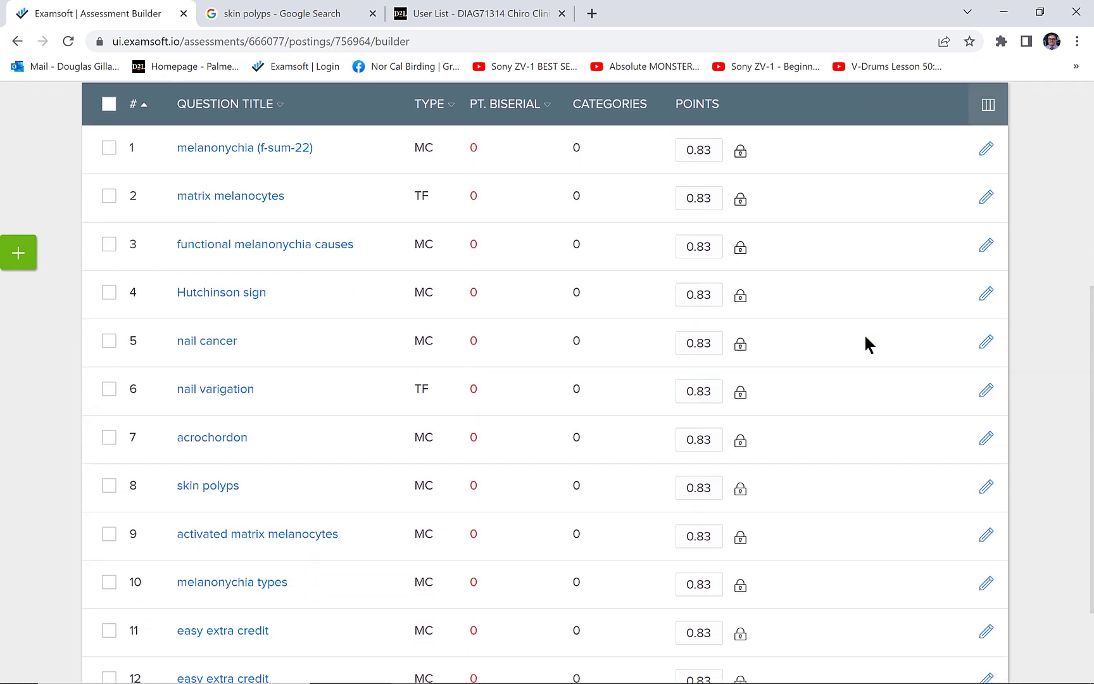
scroll(863, 333, "up", 5)
scroll(864, 333, "up", 1)
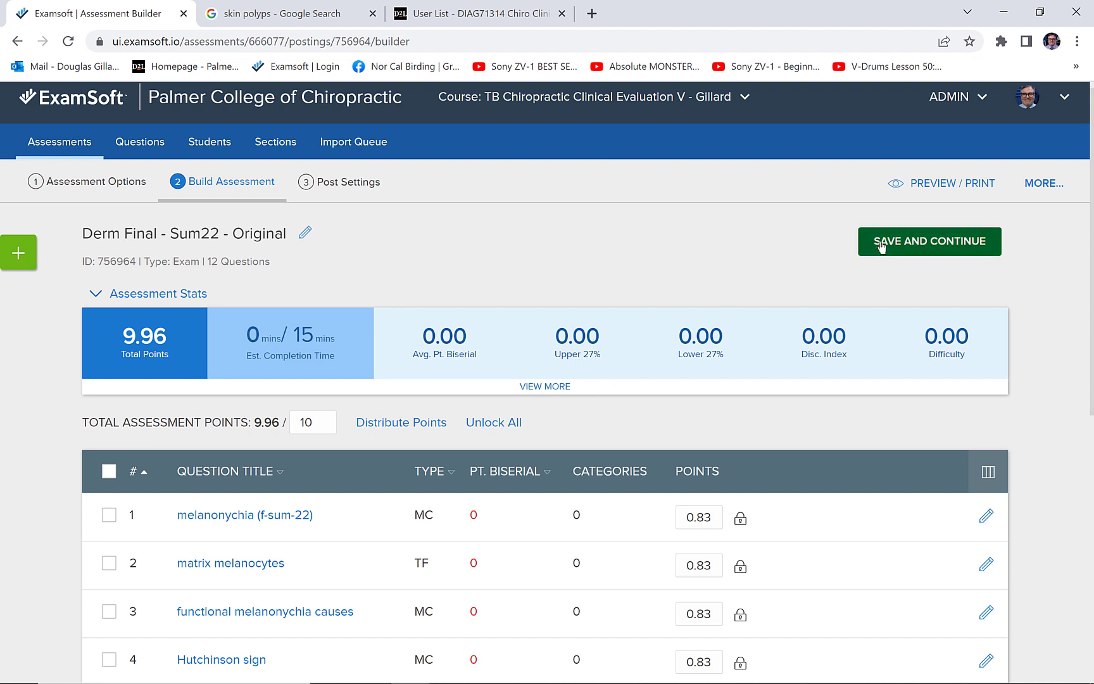
Save the point distribution with Save and Continue, then return to the question list
left_click(912, 245)
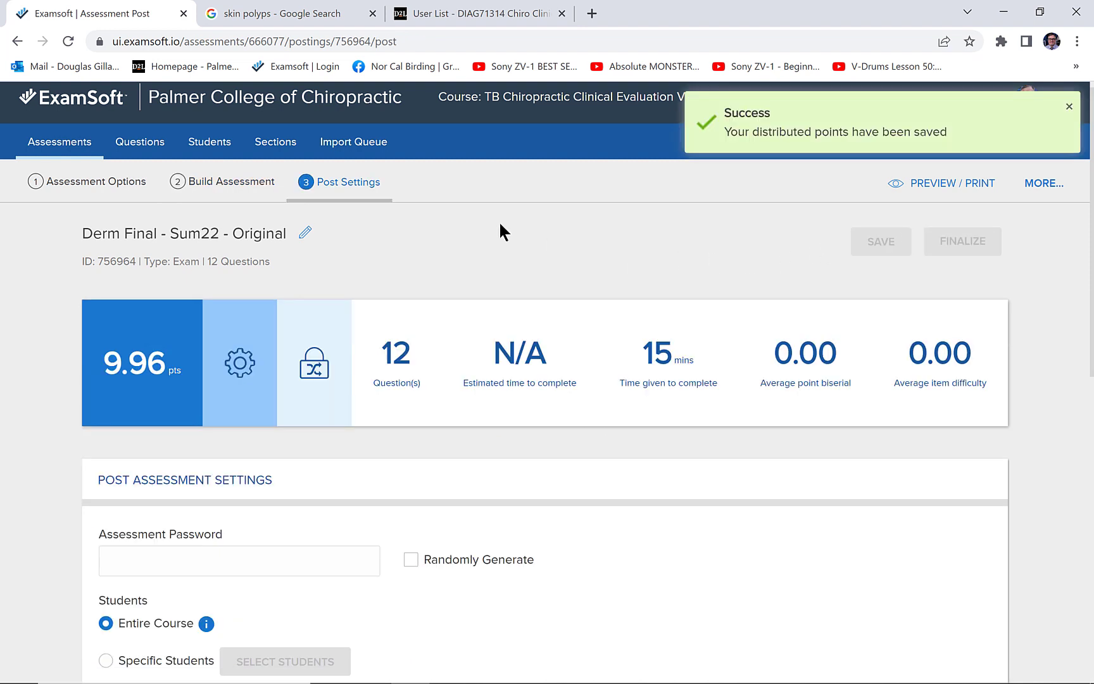
left_click(254, 186)
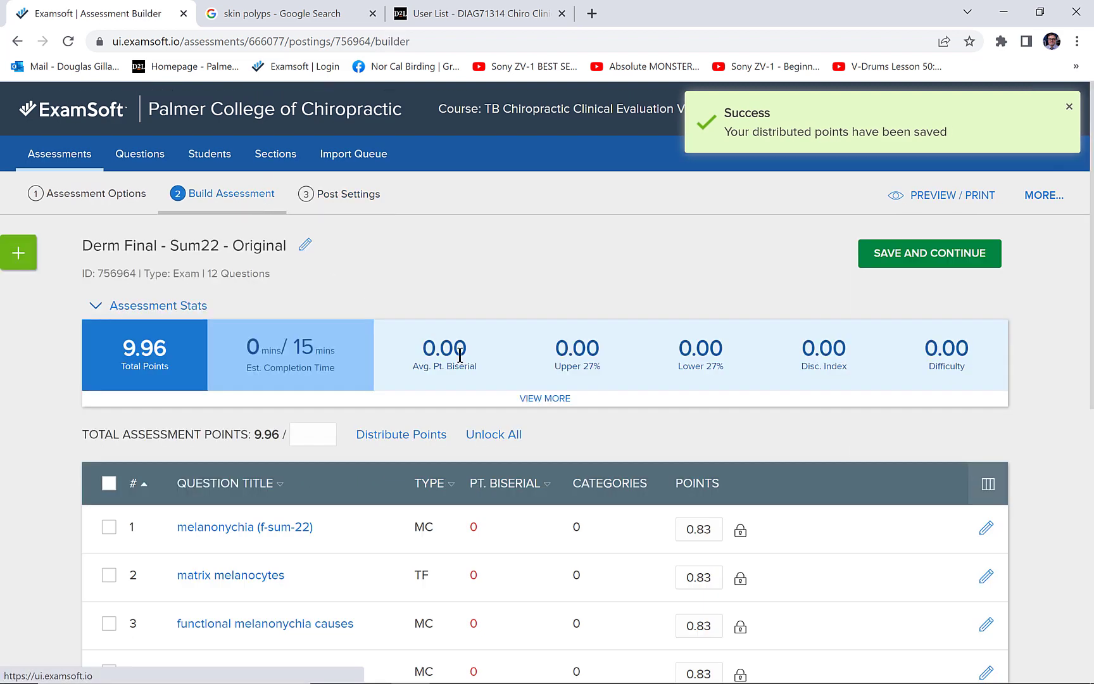
scroll(522, 579, "down", 1)
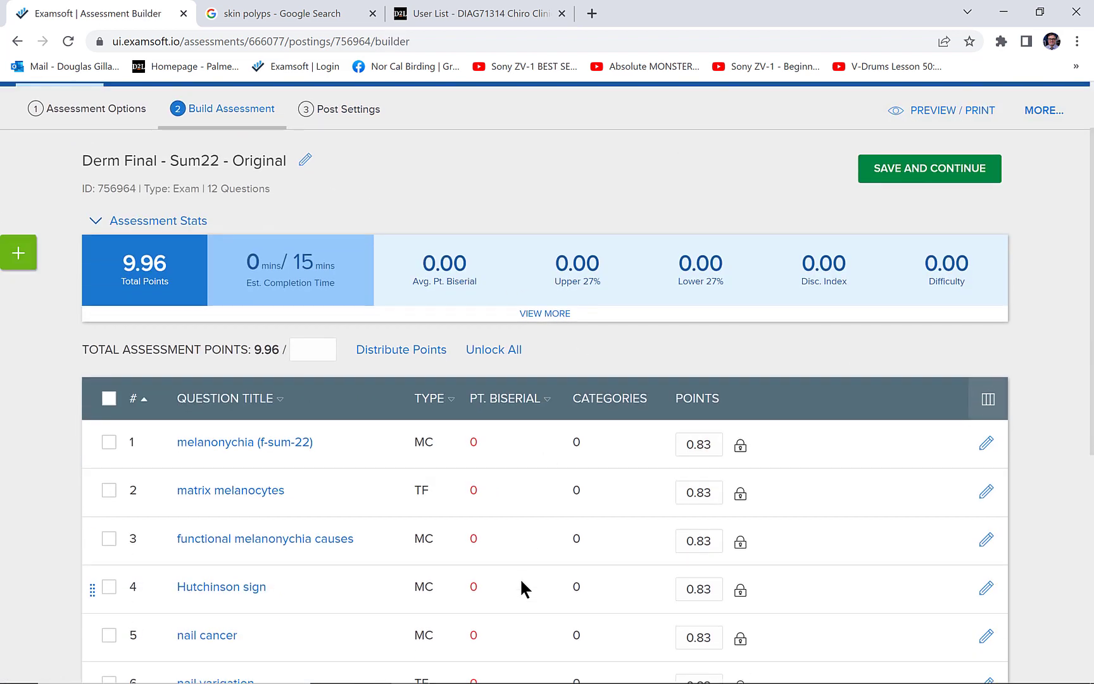
scroll(519, 578, "up", 1)
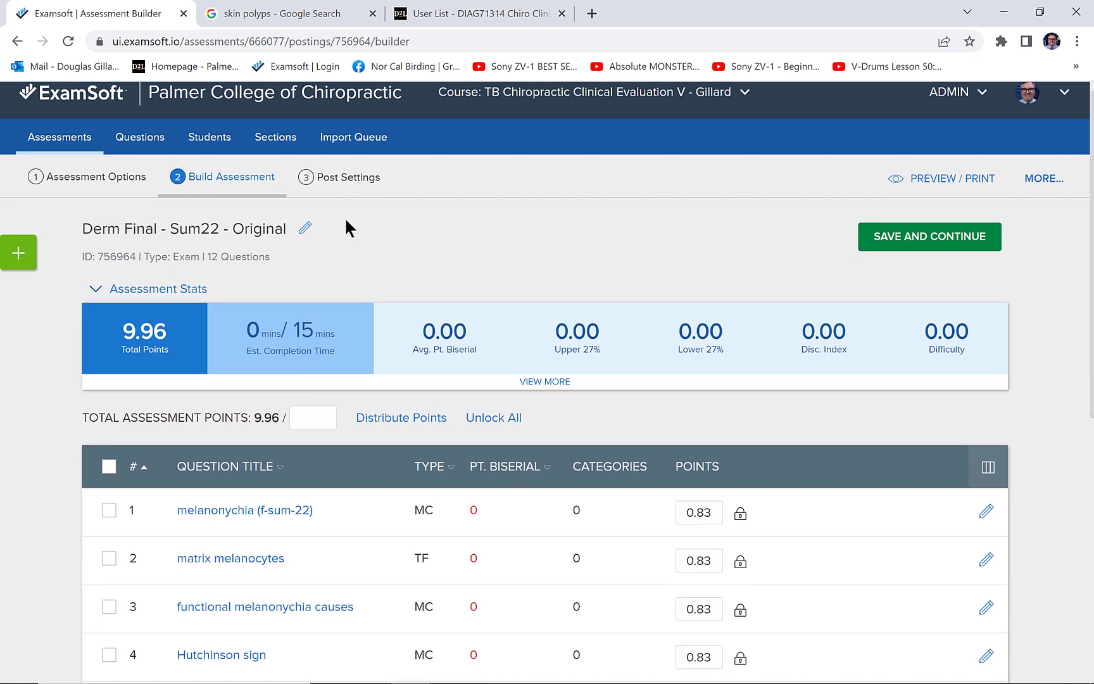
Review the Post Settings form, then go back to the Build Assessment question list
left_click(347, 179)
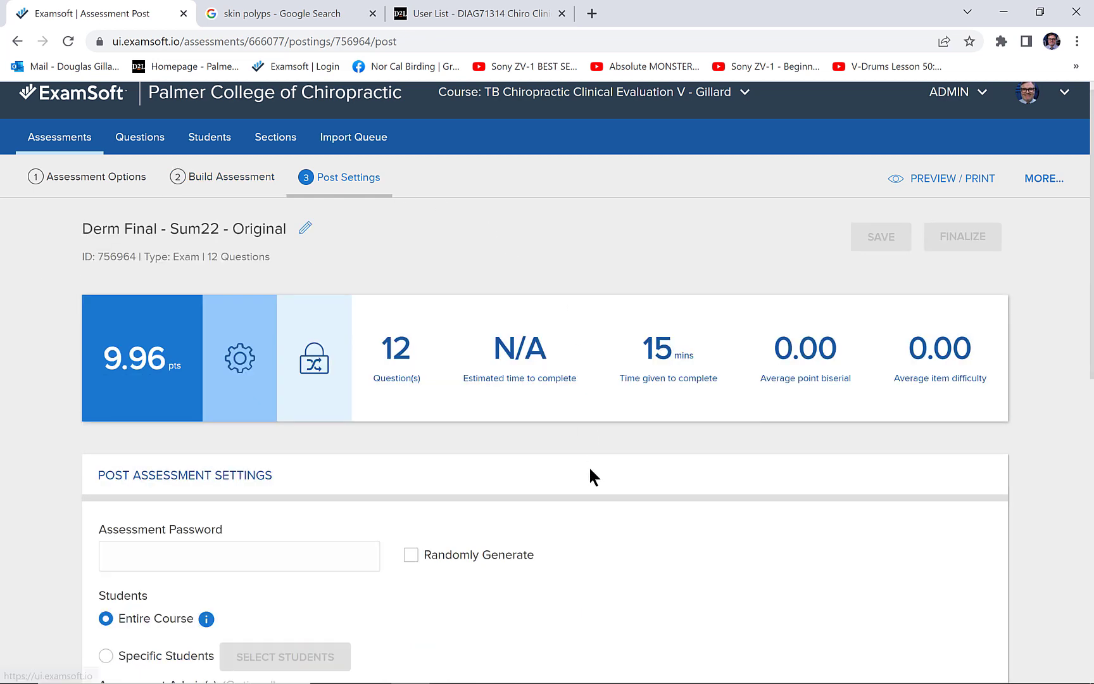
scroll(588, 476, "down", 3)
scroll(591, 471, "down", 7)
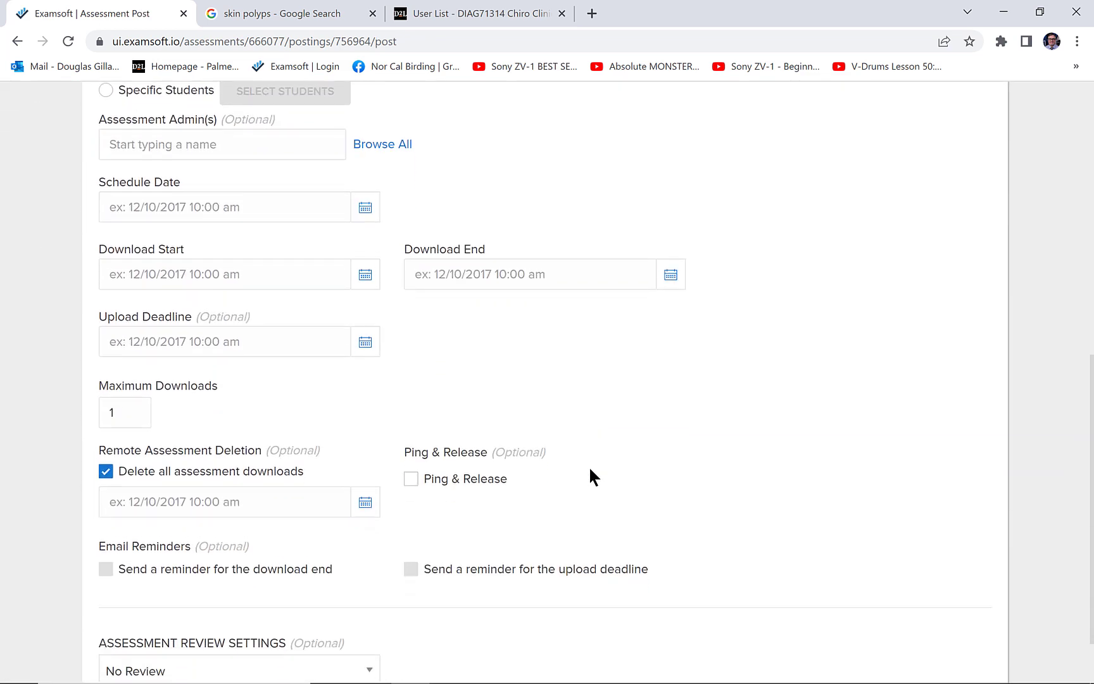
scroll(589, 470, "up", 10)
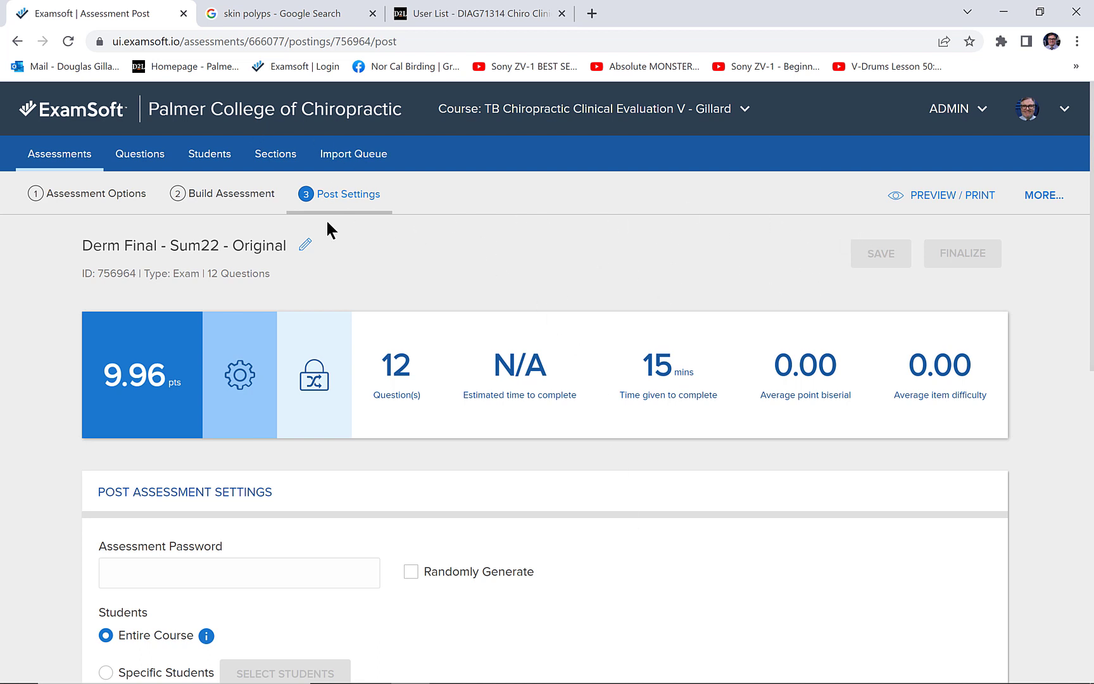
left_click(239, 202)
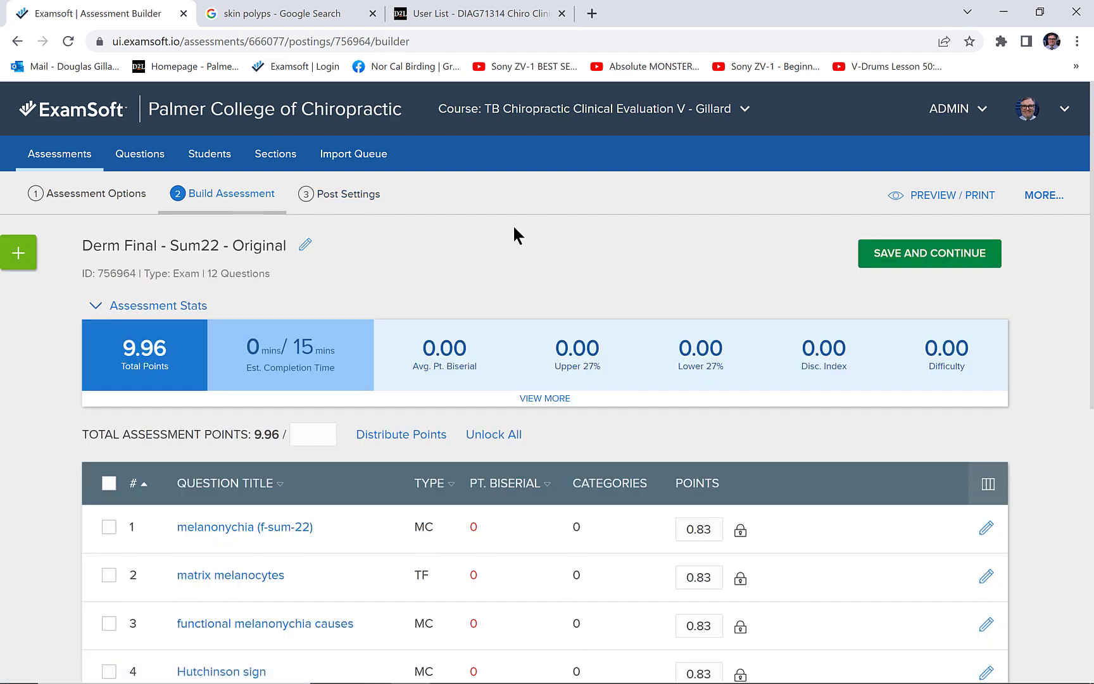
left_click(83, 112)
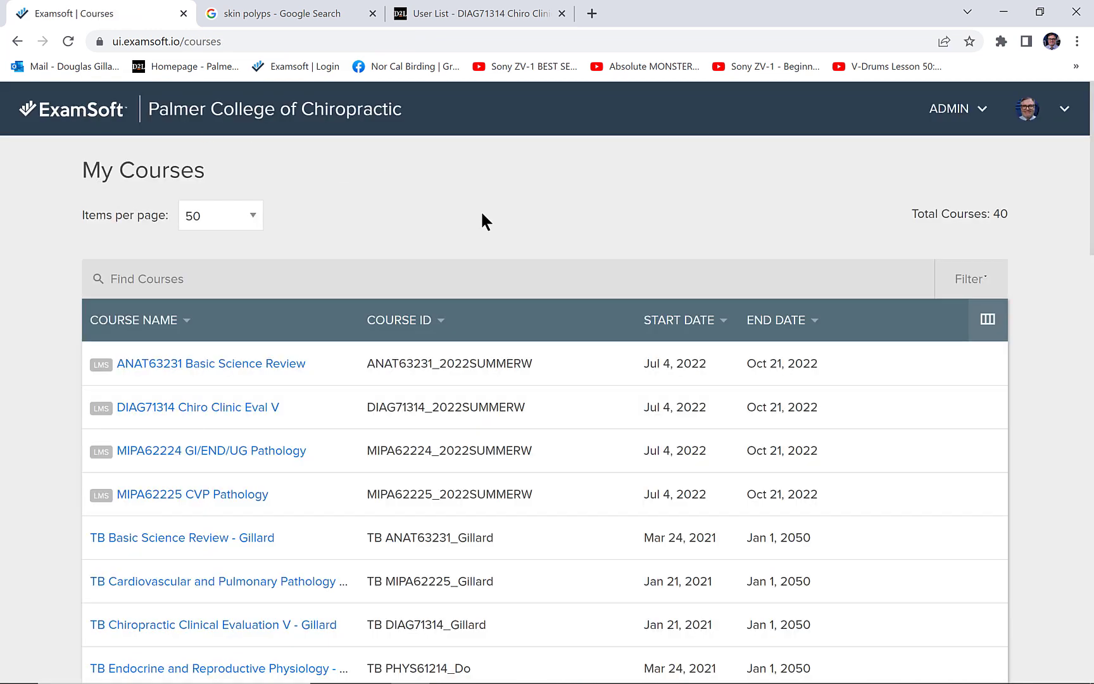
scroll(482, 214, "down", 2)
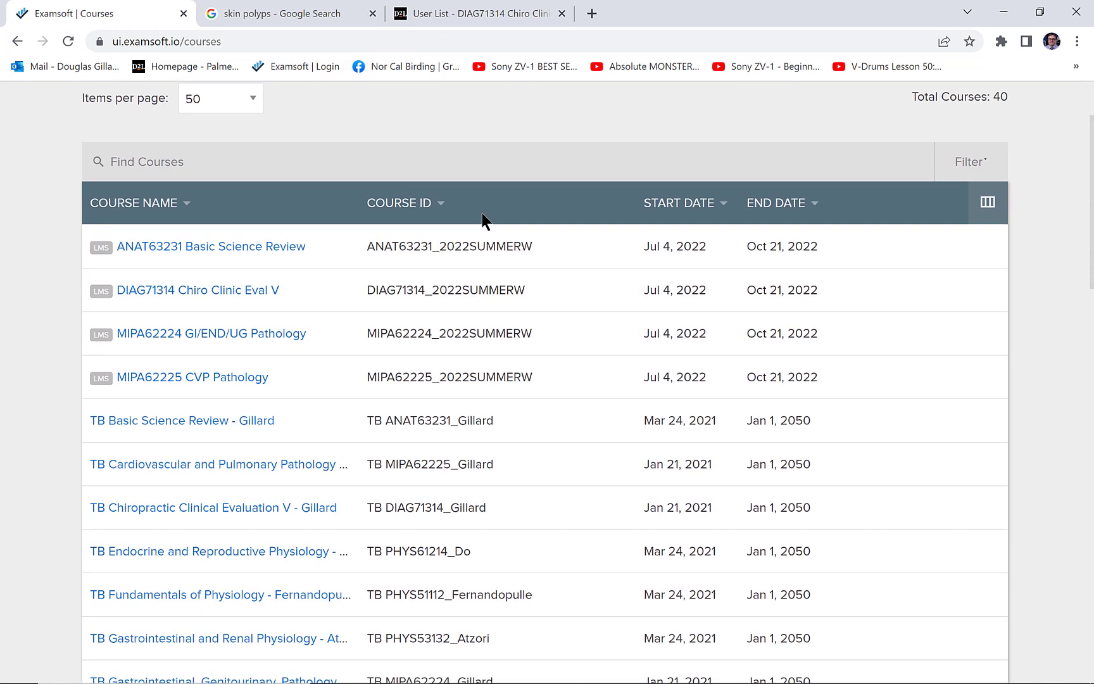
left_click(198, 508)
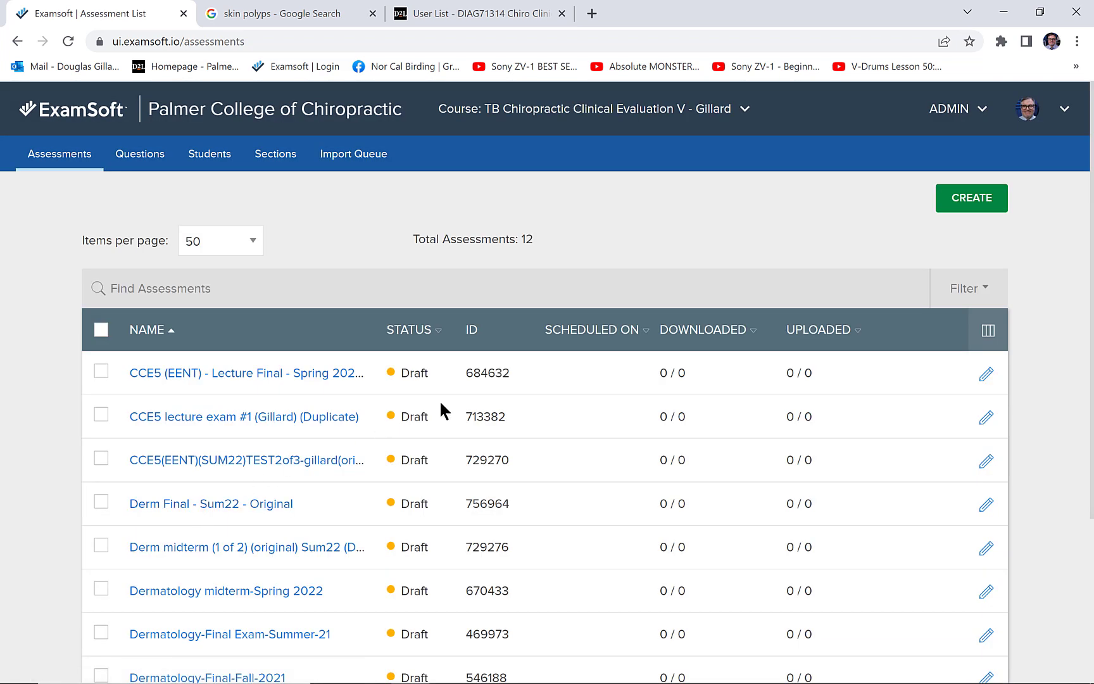
scroll(466, 391, "down", 3)
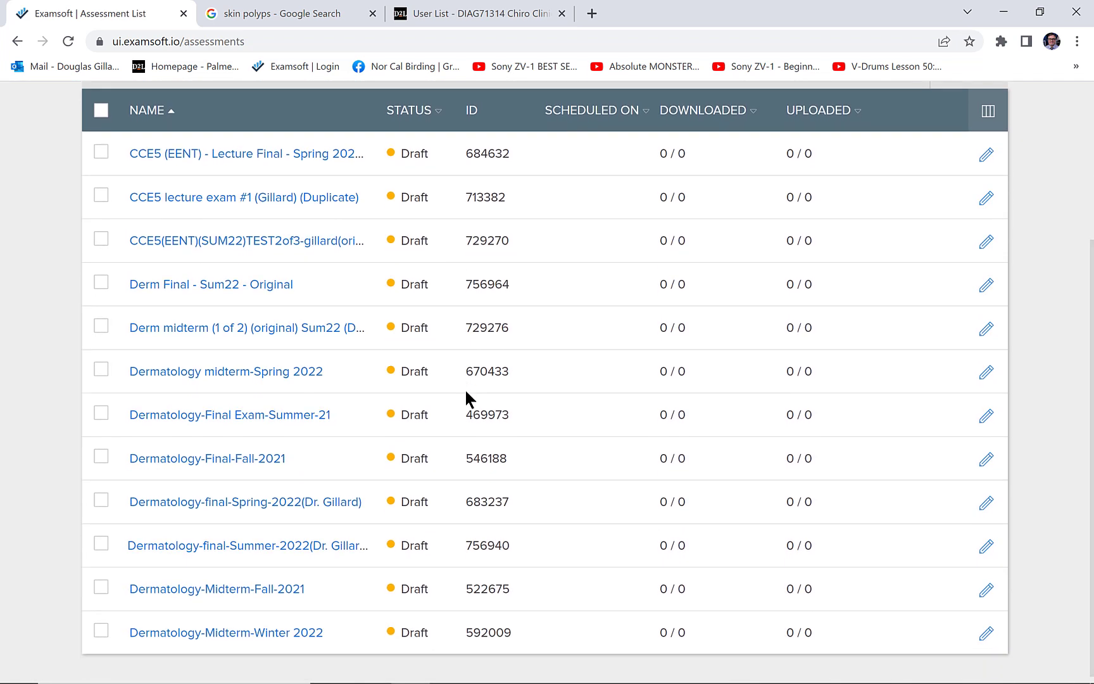
scroll(465, 389, "up", 1)
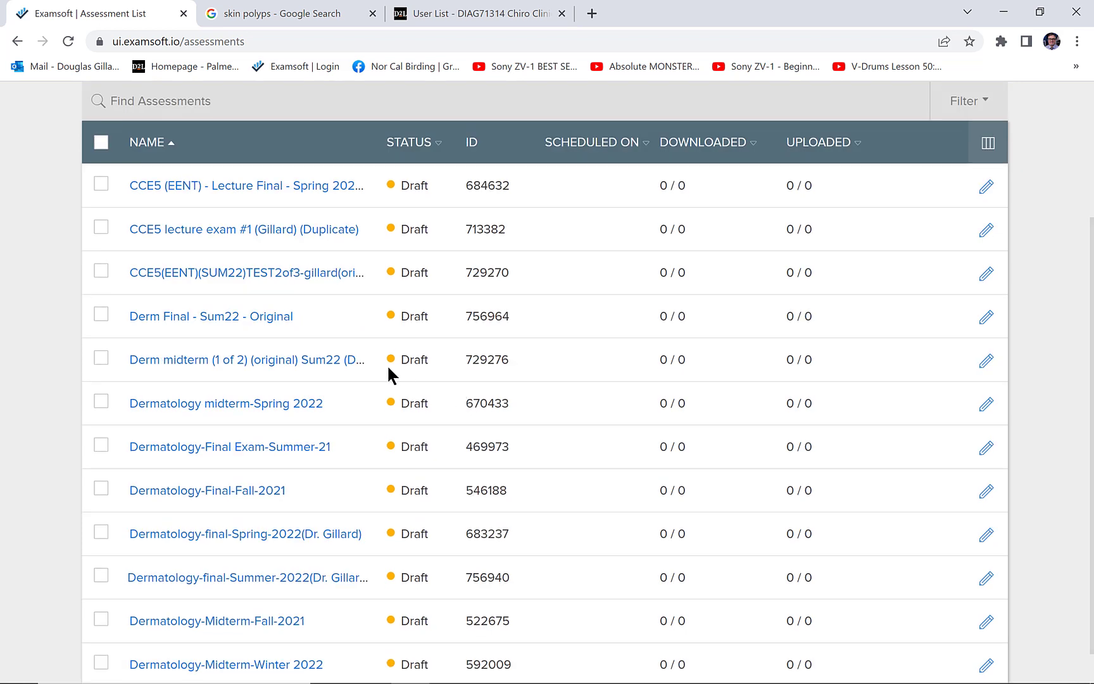
scroll(366, 386, "down", 1)
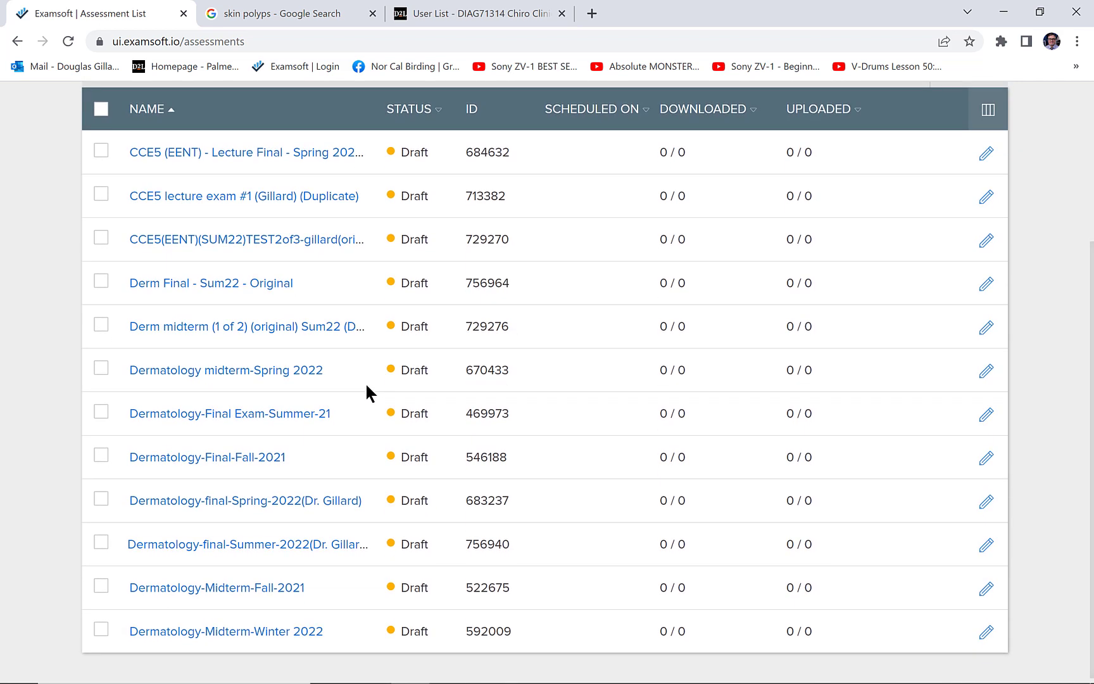
scroll(367, 387, "up", 1)
scroll(367, 387, "down", 1)
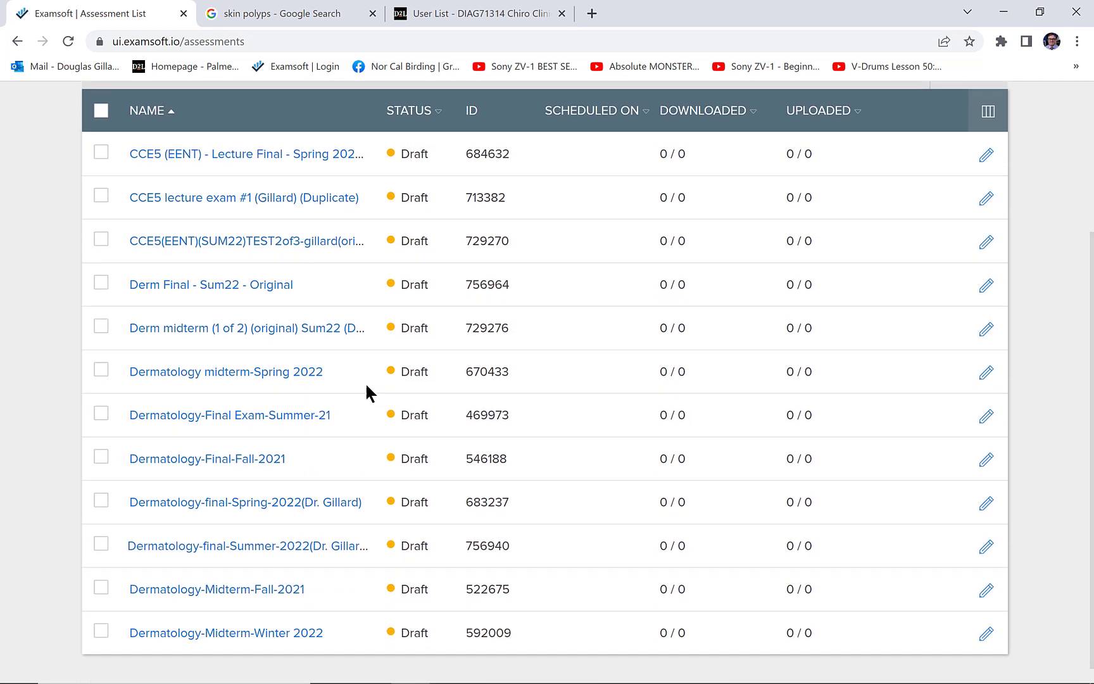
scroll(366, 388, "up", 1)
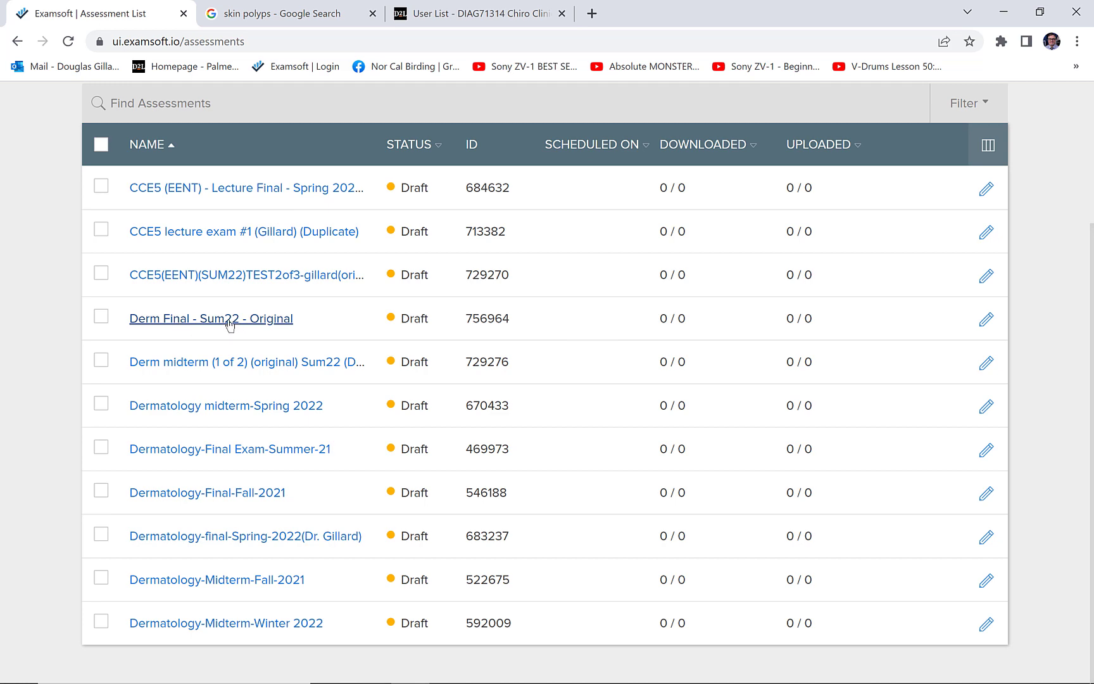
left_click(231, 325)
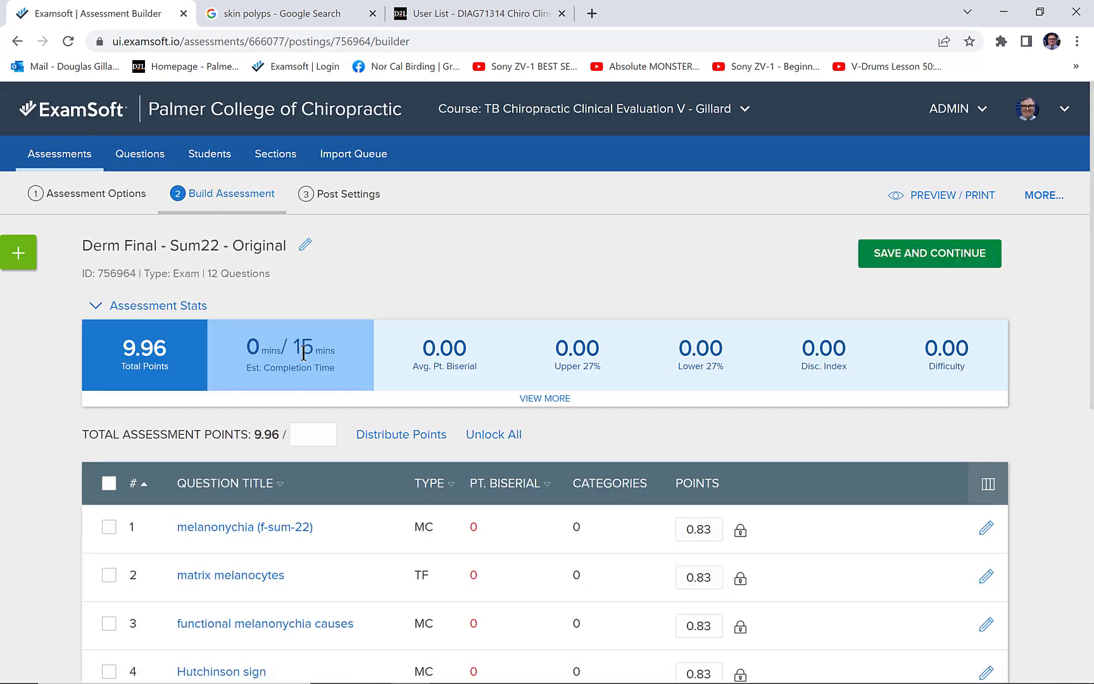
scroll(492, 546, "down", 5)
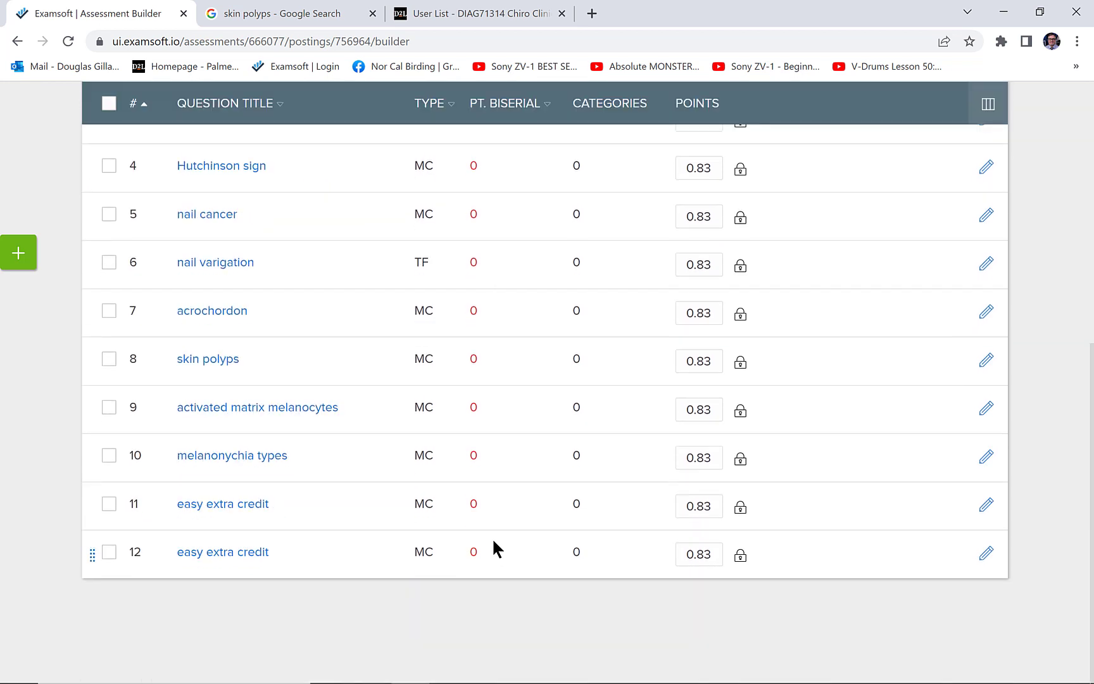
scroll(494, 542, "up", 8)
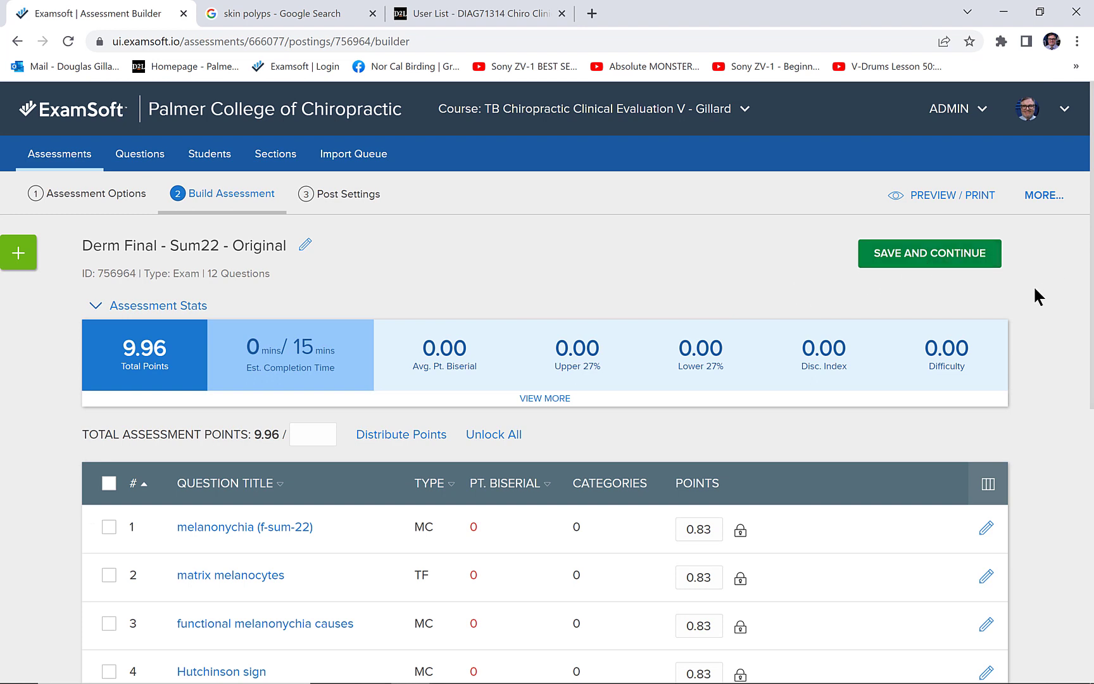
Start a duplicate of Derm Final - Sum22 - Original as an Unlinked Assessment
left_click(1040, 198)
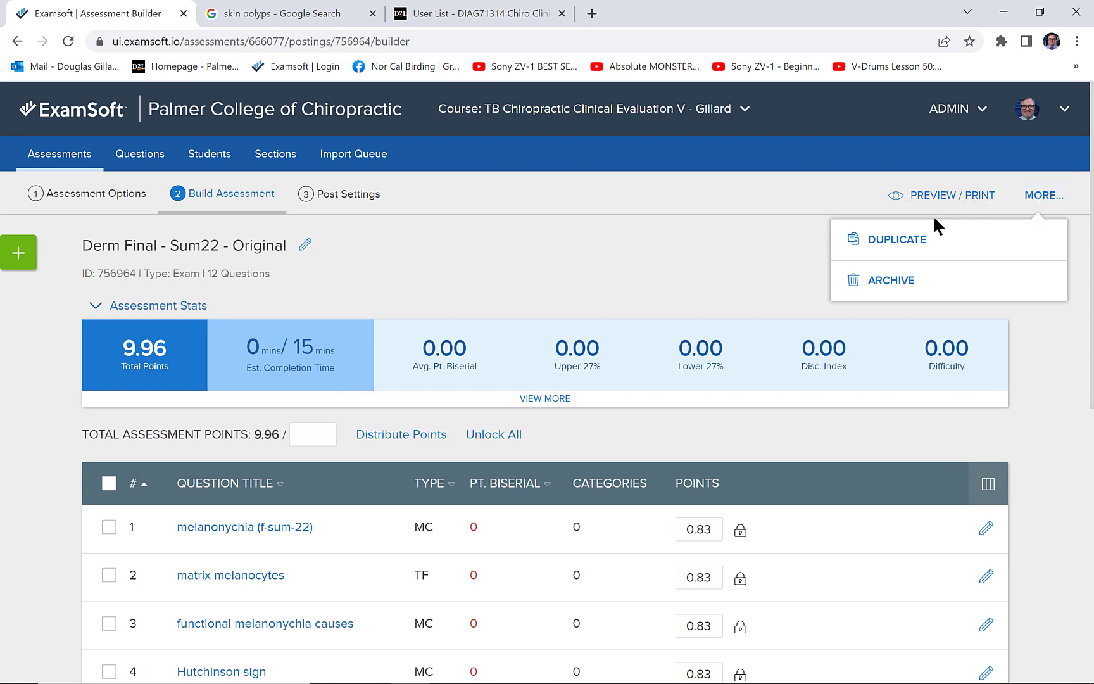
left_click(903, 244)
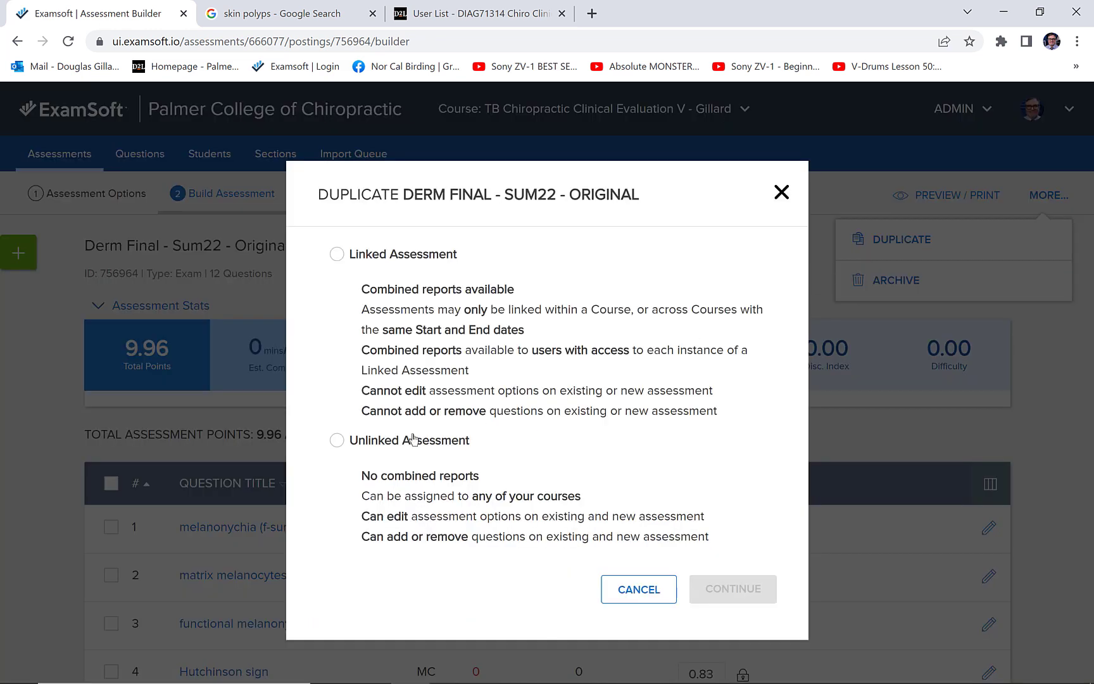
left_click(328, 439)
scroll(547, 387, "down", 1)
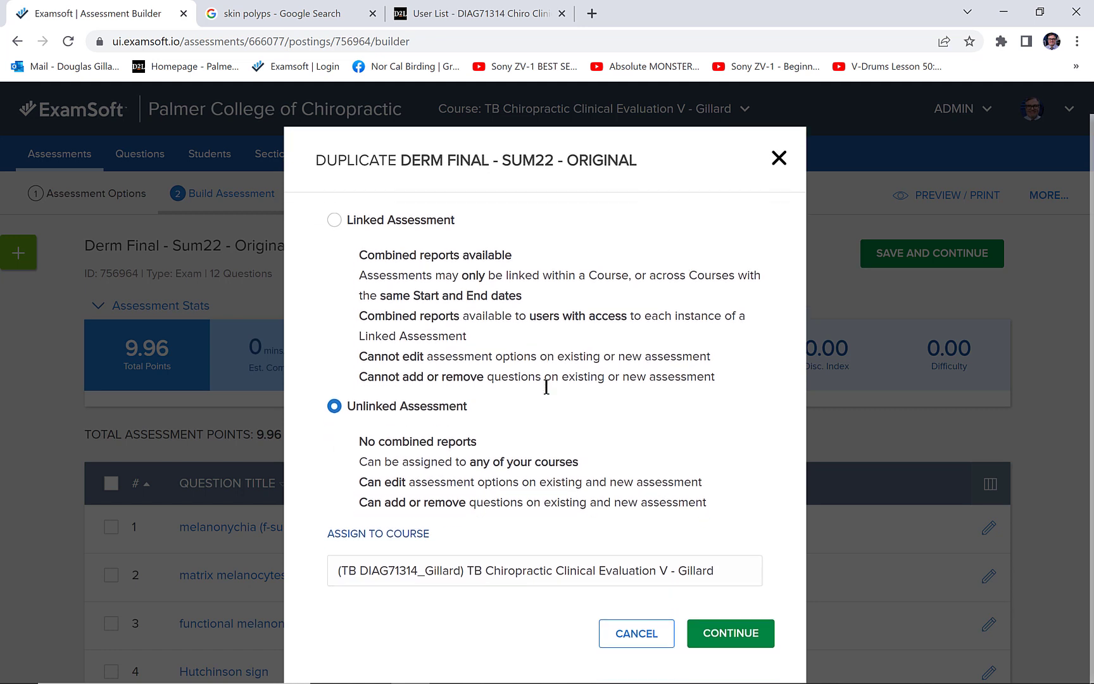
Assign the copy to the DIAG71314 Chiro Clinic Eval V course and create the duplicate
left_click(709, 573)
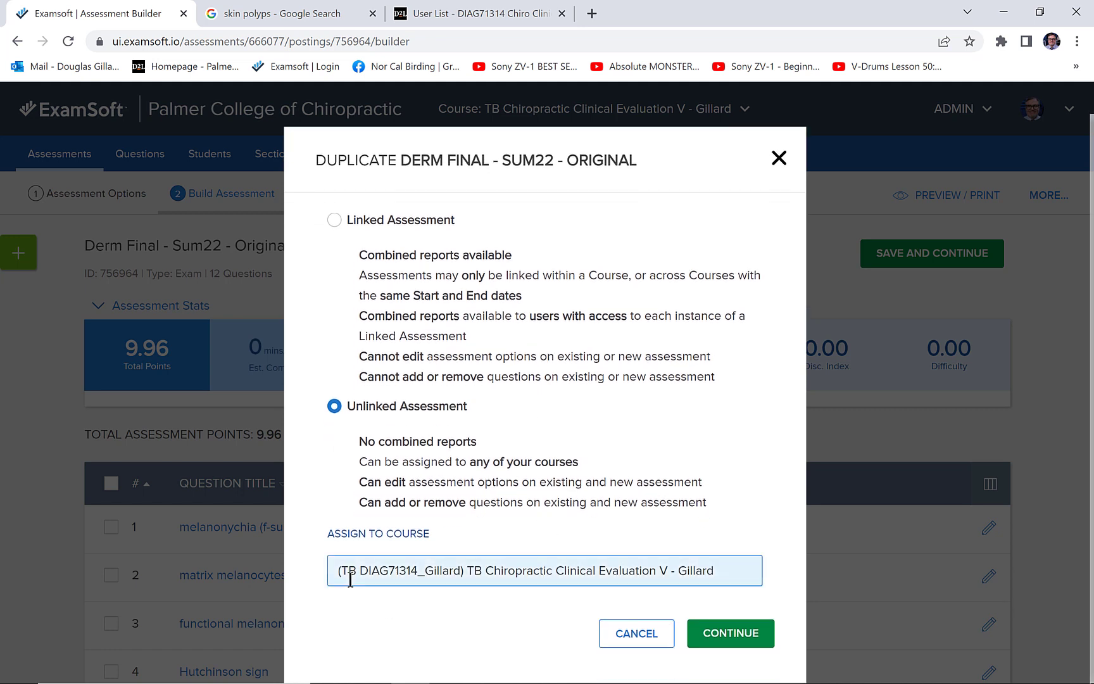
left_click_drag(341, 571, 725, 556)
key("BackSpace")
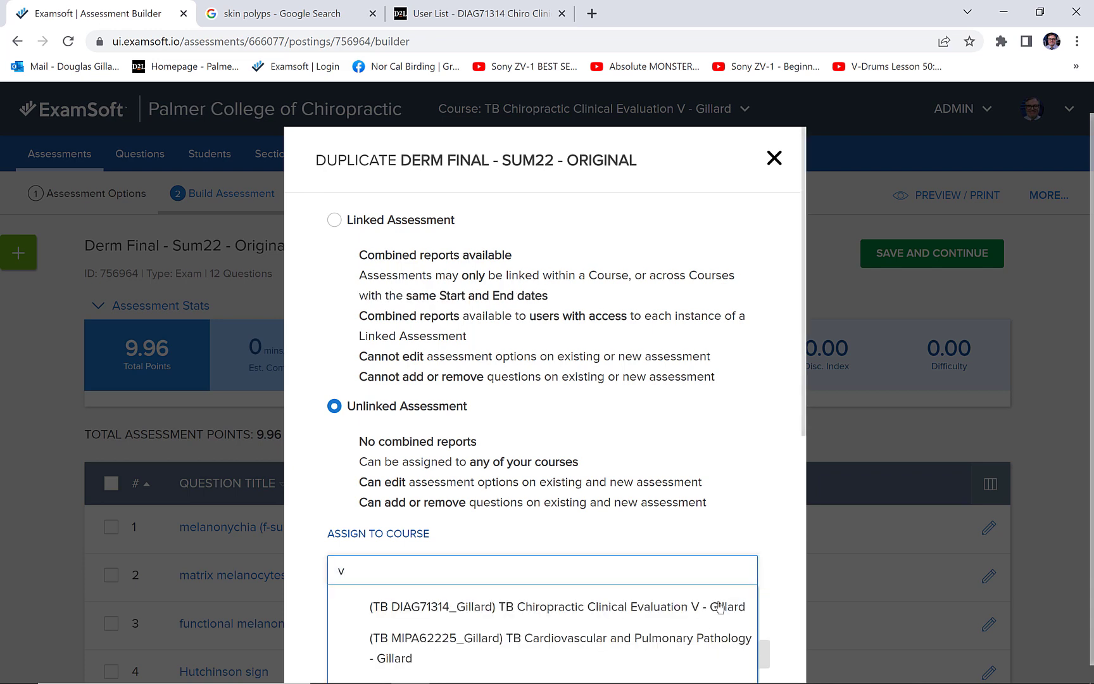
scroll(580, 565, "down", 1)
scroll(583, 599, "down", 5)
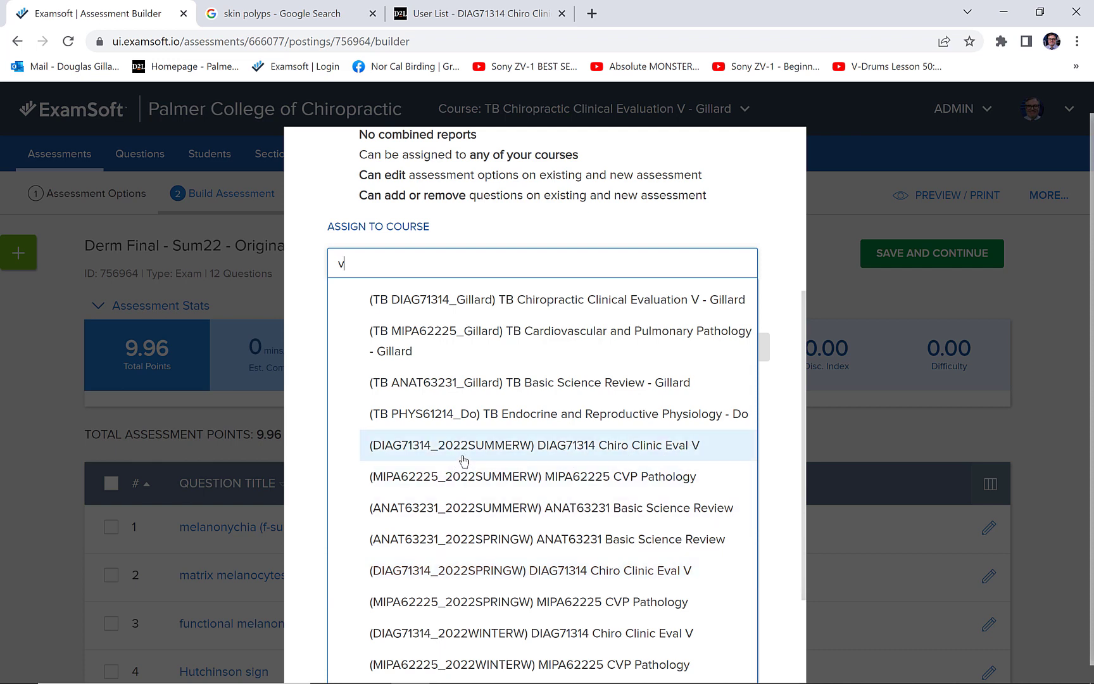
left_click(524, 451)
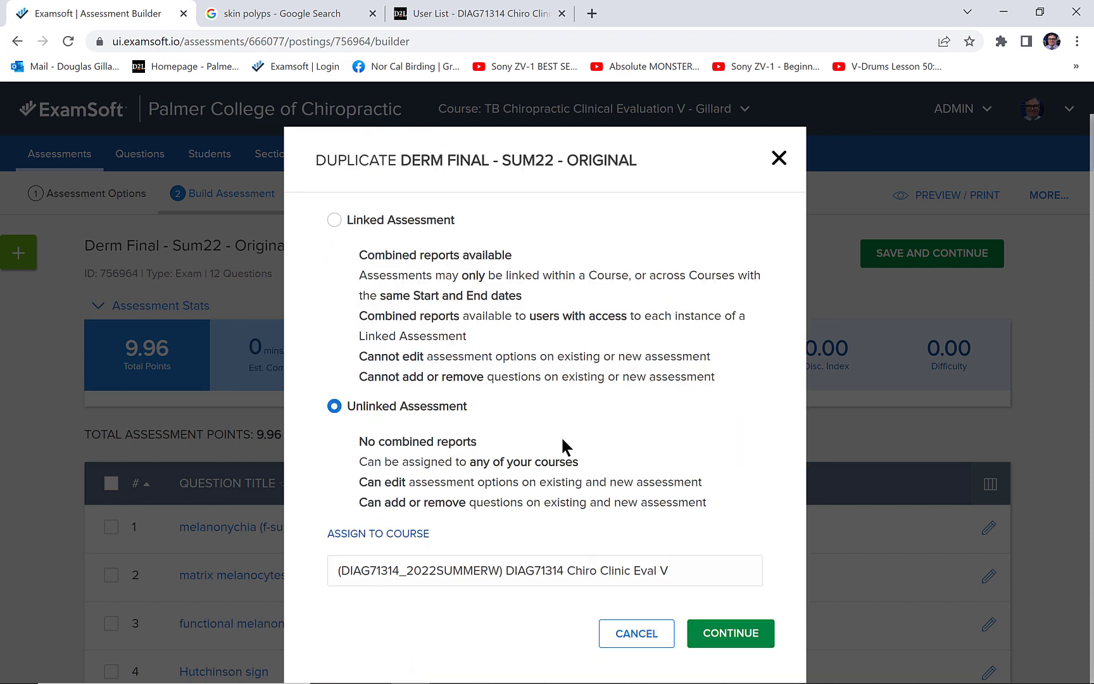
left_click(721, 633)
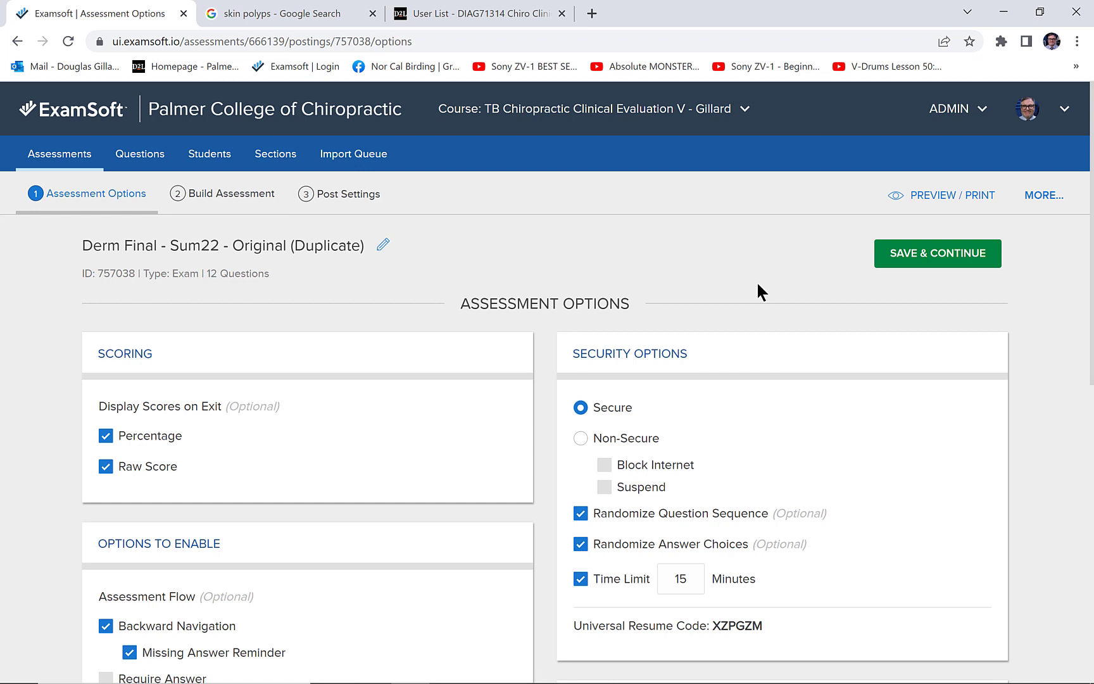
Delete ' (Duplicate)' so the title reads 'Derm Final - Sum22 - Original'
left_click(383, 243)
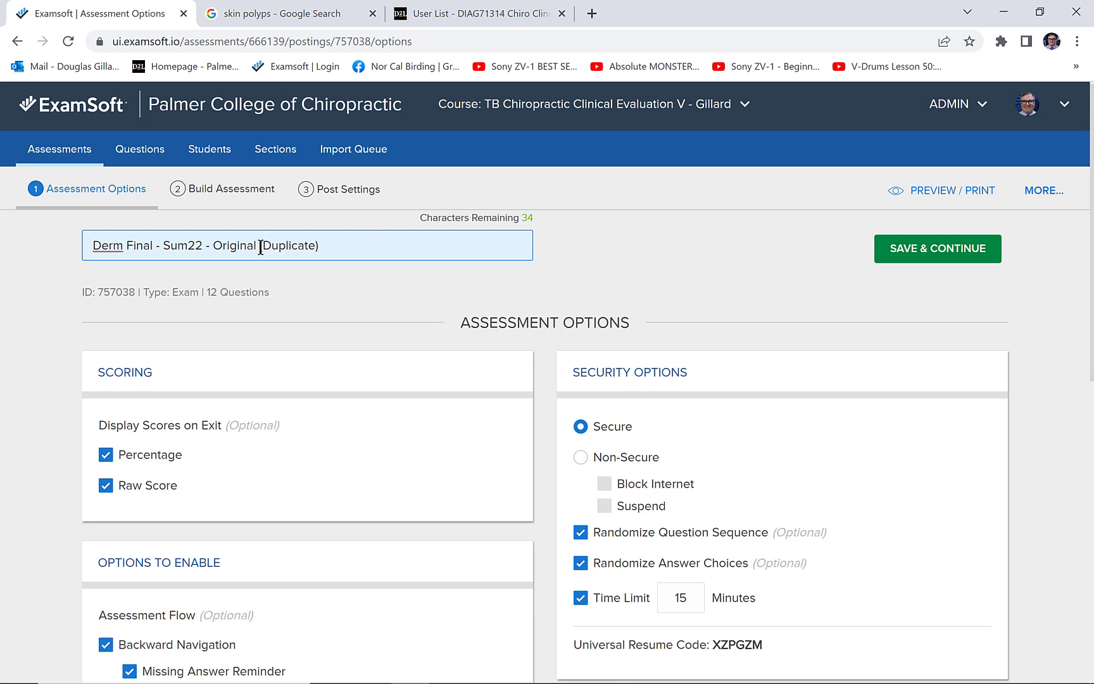
left_click_drag(260, 247, 327, 243)
key("BackSpace")
key("BackSpace")
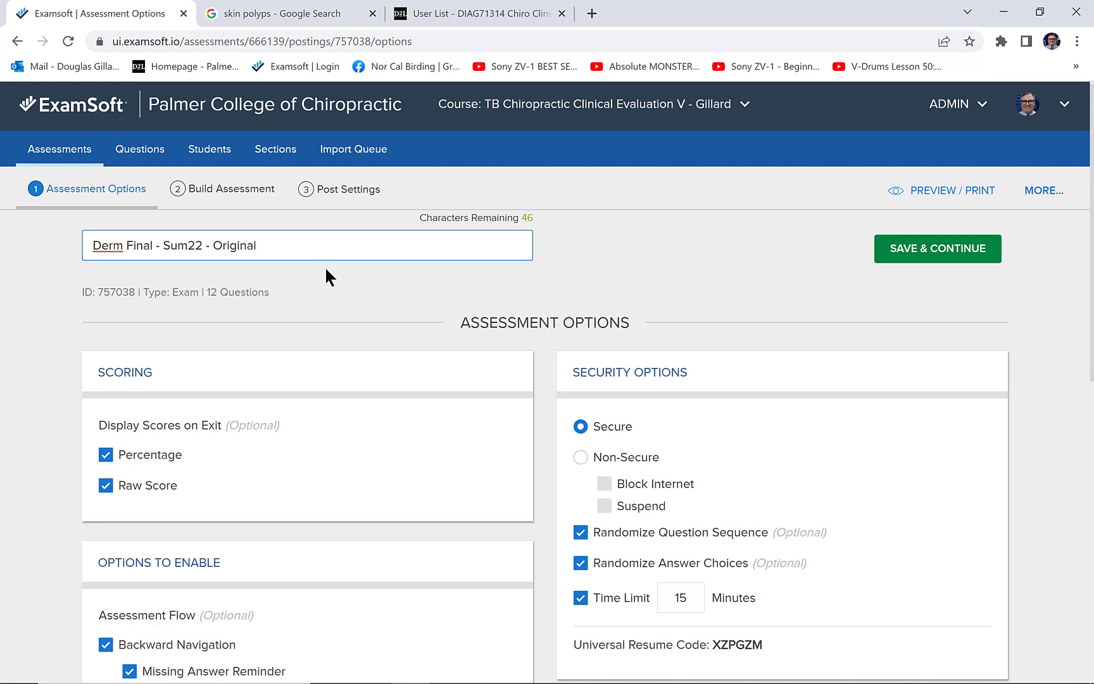
scroll(325, 266, "down", 1)
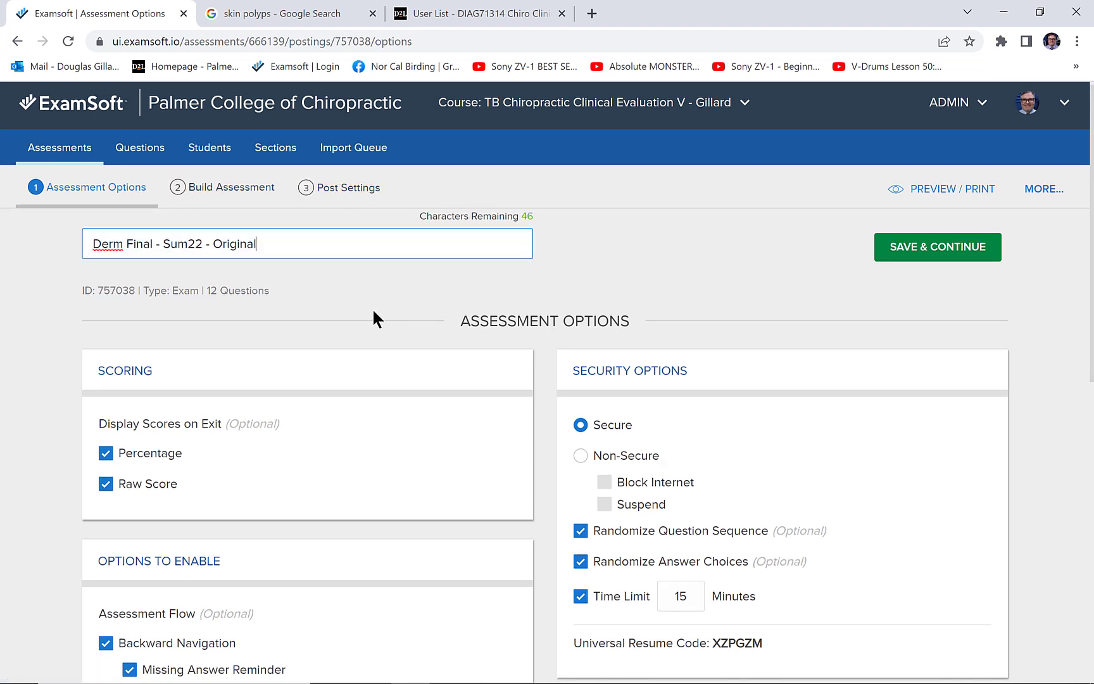
scroll(373, 310, "down", 6)
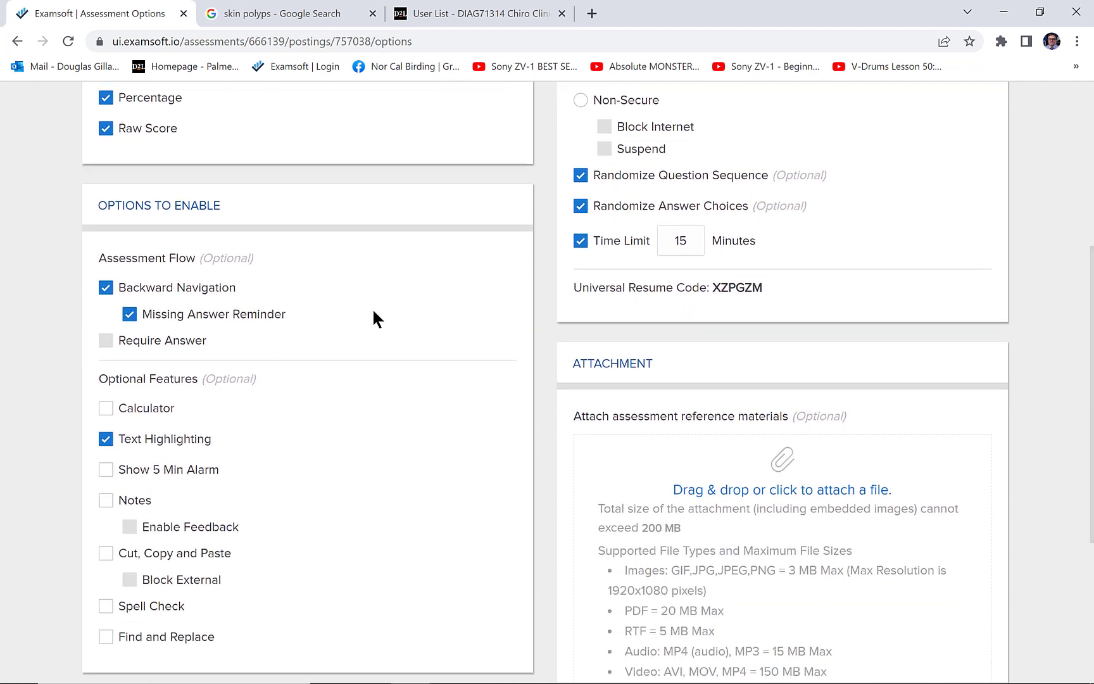
scroll(374, 317, "down", 4)
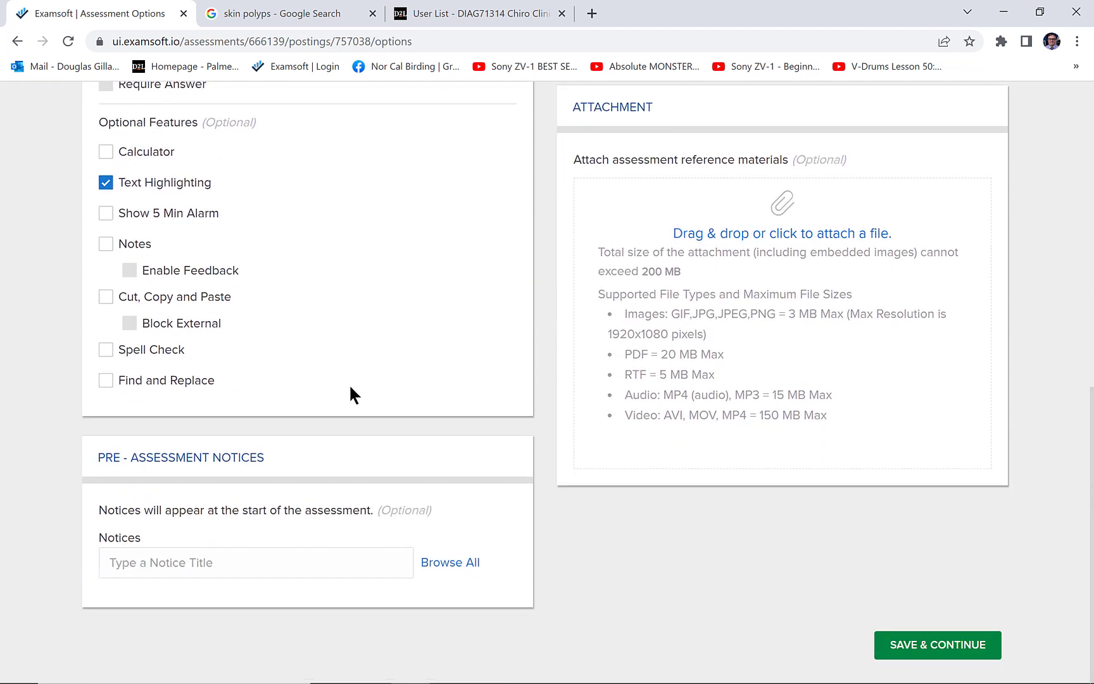
Add the Pre-Assessment Integrity Statement notice, then save the options and continue to building
left_click(444, 563)
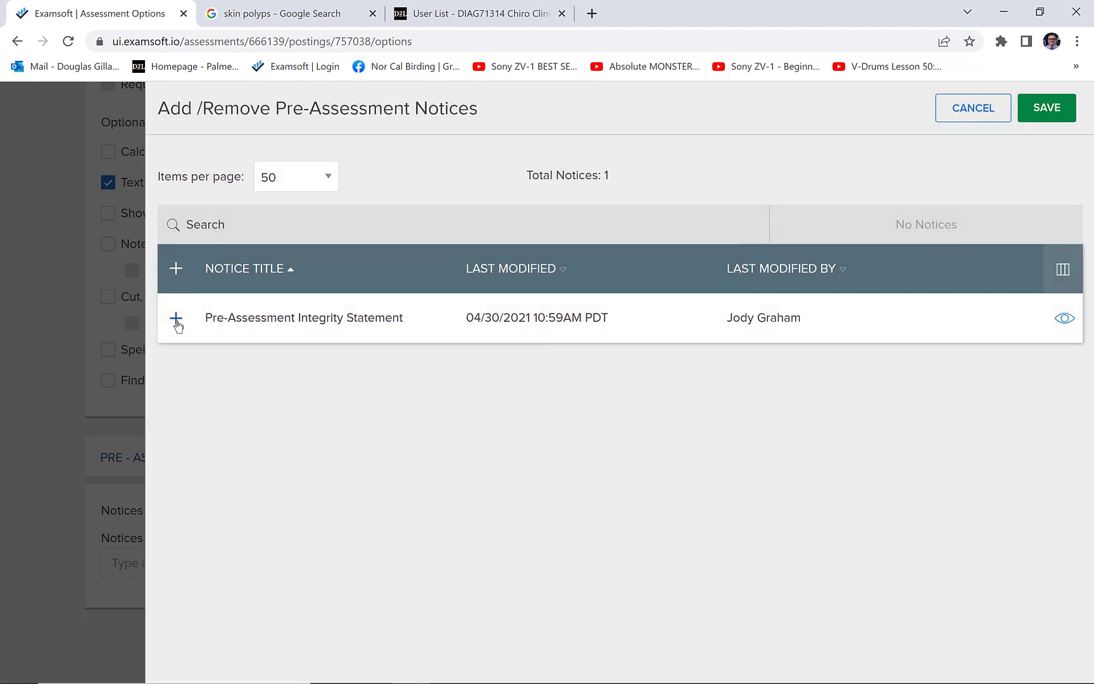
left_click(177, 320)
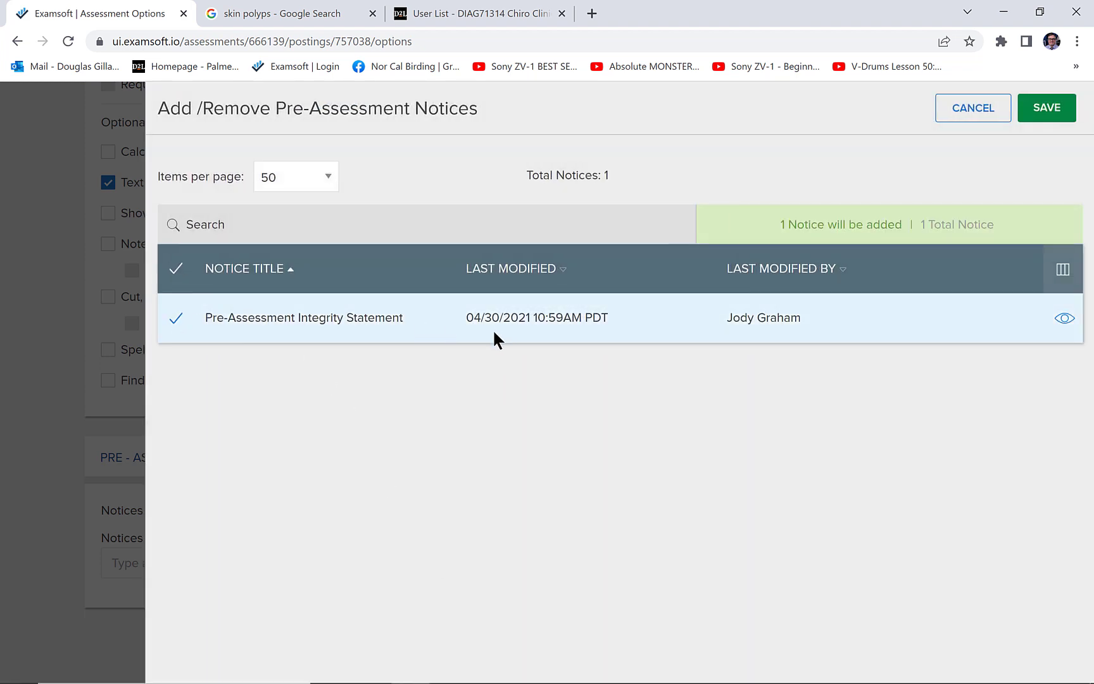
left_click(1047, 107)
scroll(366, 564, "up", 4)
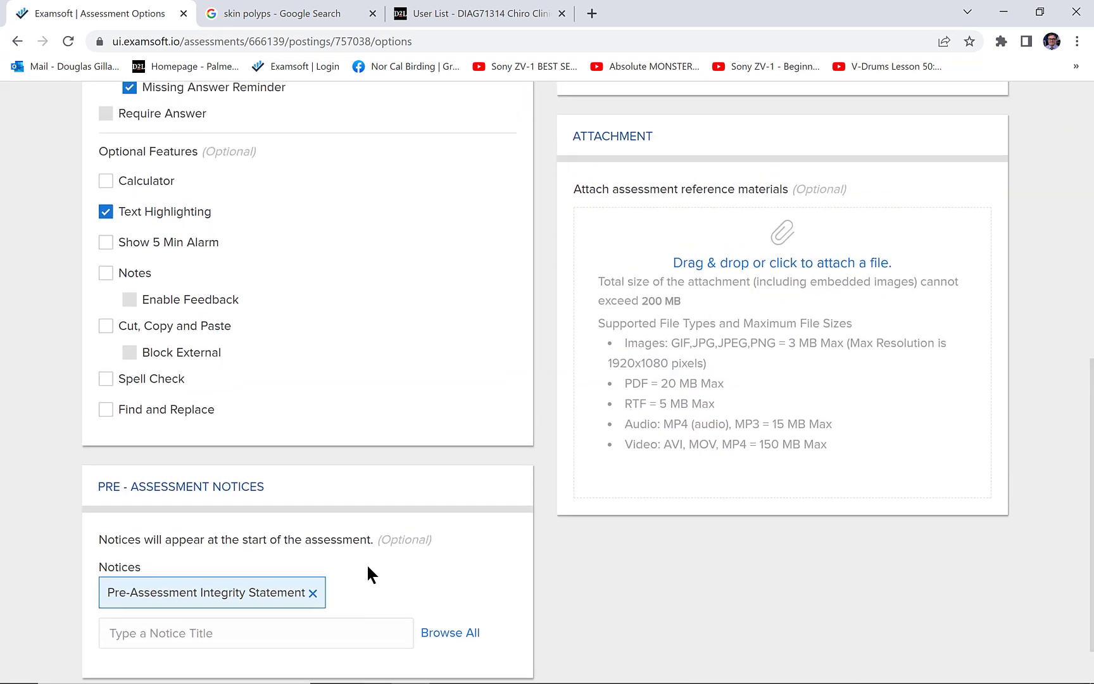
scroll(368, 573, "up", 3)
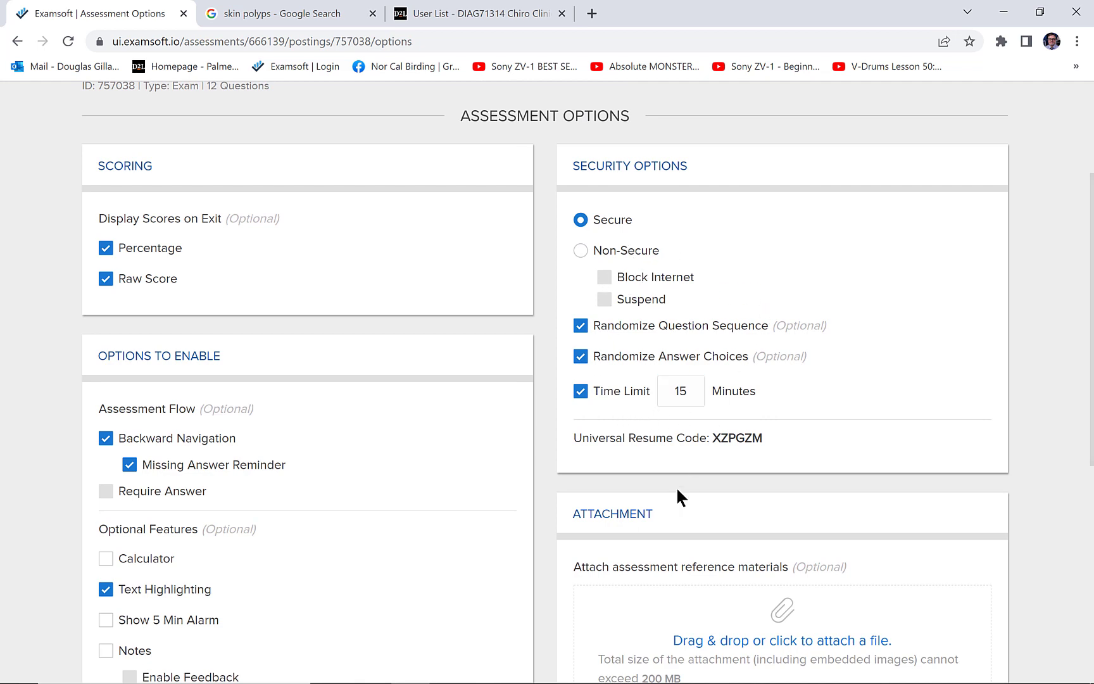
scroll(676, 486, "down", 5)
scroll(676, 486, "up", 8)
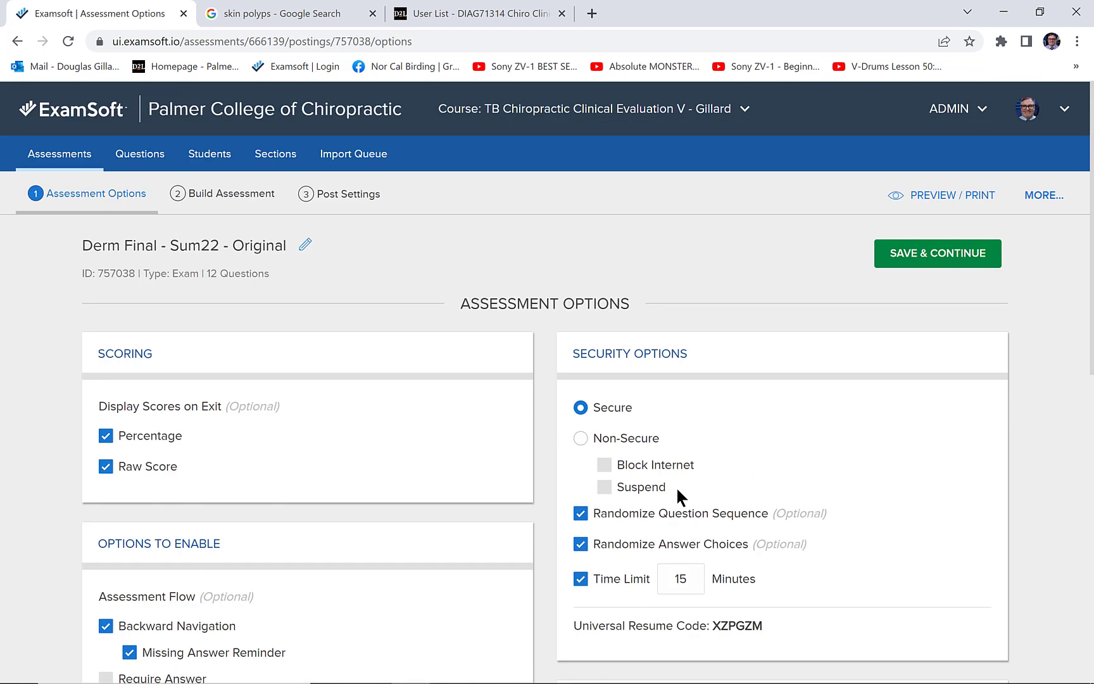
left_click(930, 260)
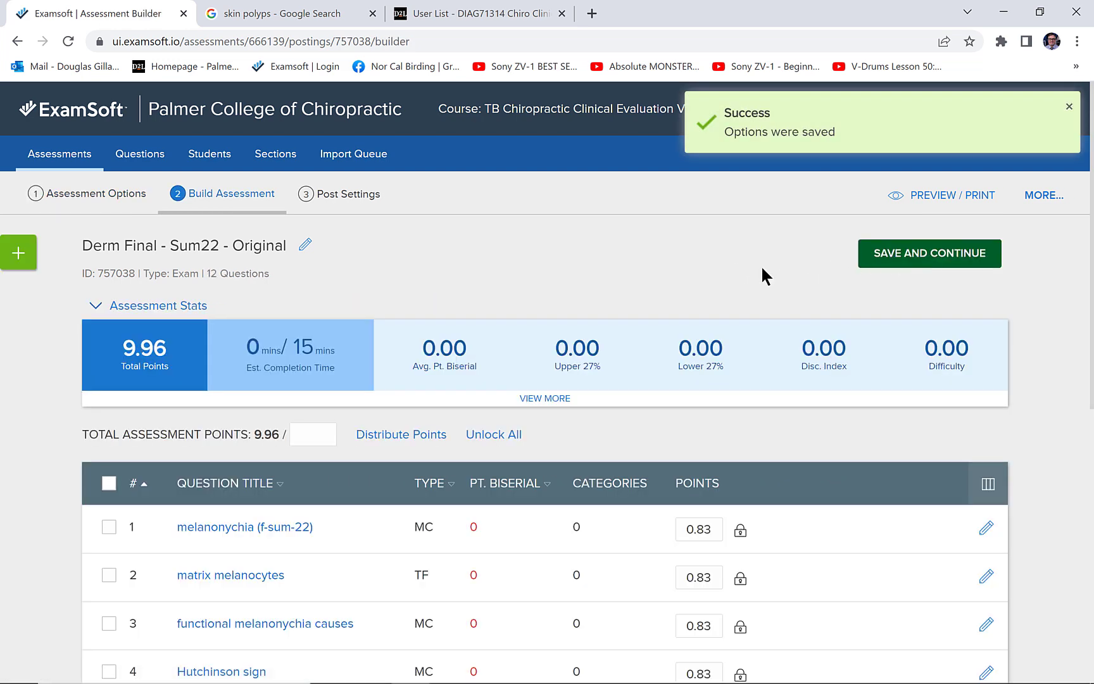
Distribute a 20-point total across all questions
scroll(677, 271, "down", 3)
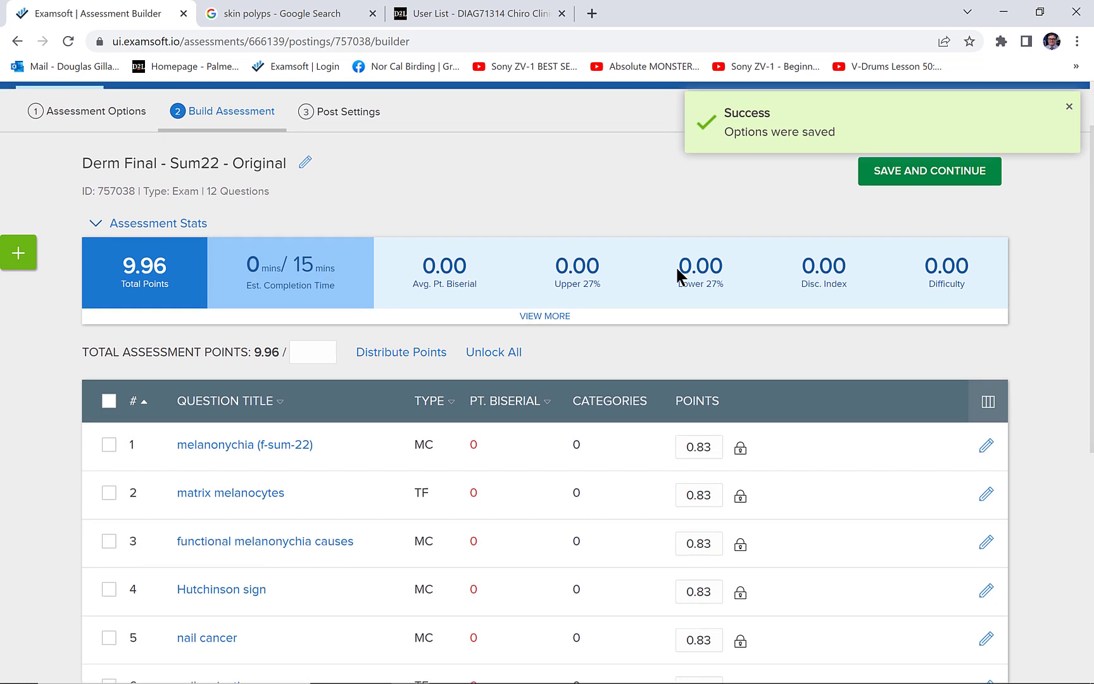
scroll(677, 275, "down", 2)
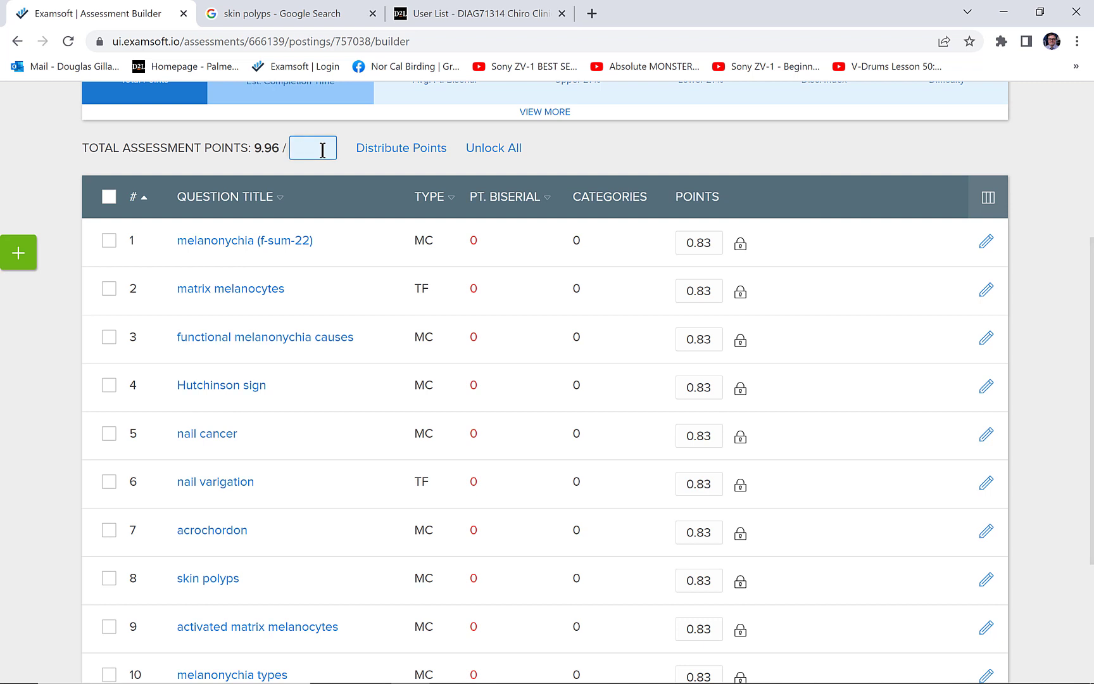
type("20")
left_click(378, 150)
Redistribute with a 10-point total, leaving 0.83 points per question
left_click(333, 148)
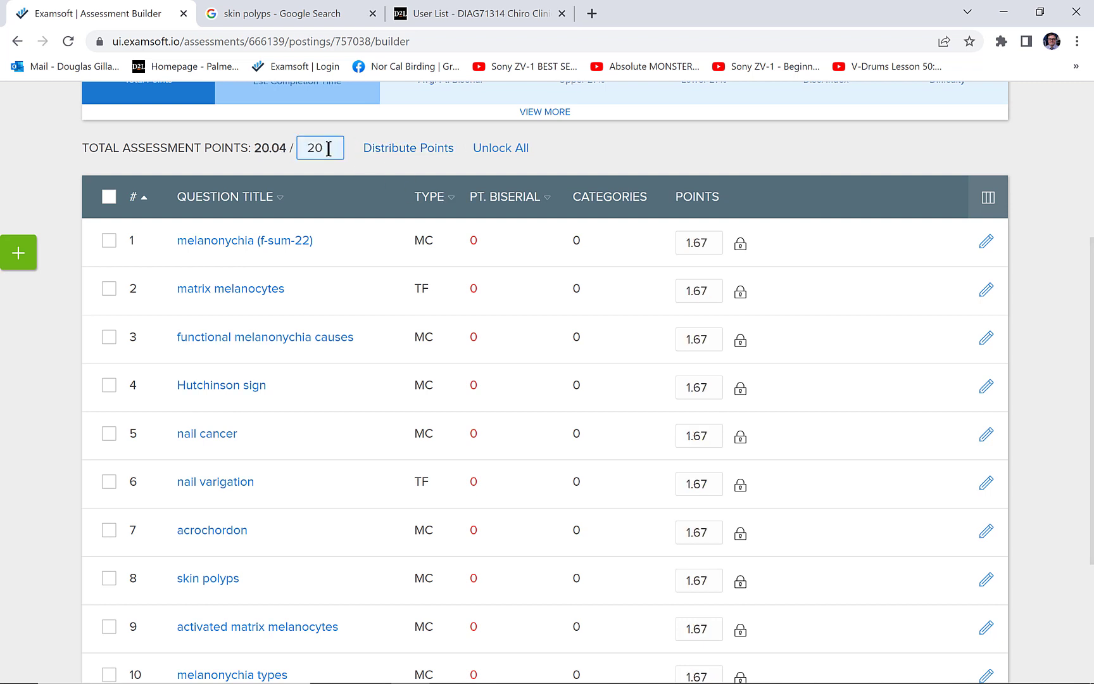
left_click_drag(324, 149, 304, 150)
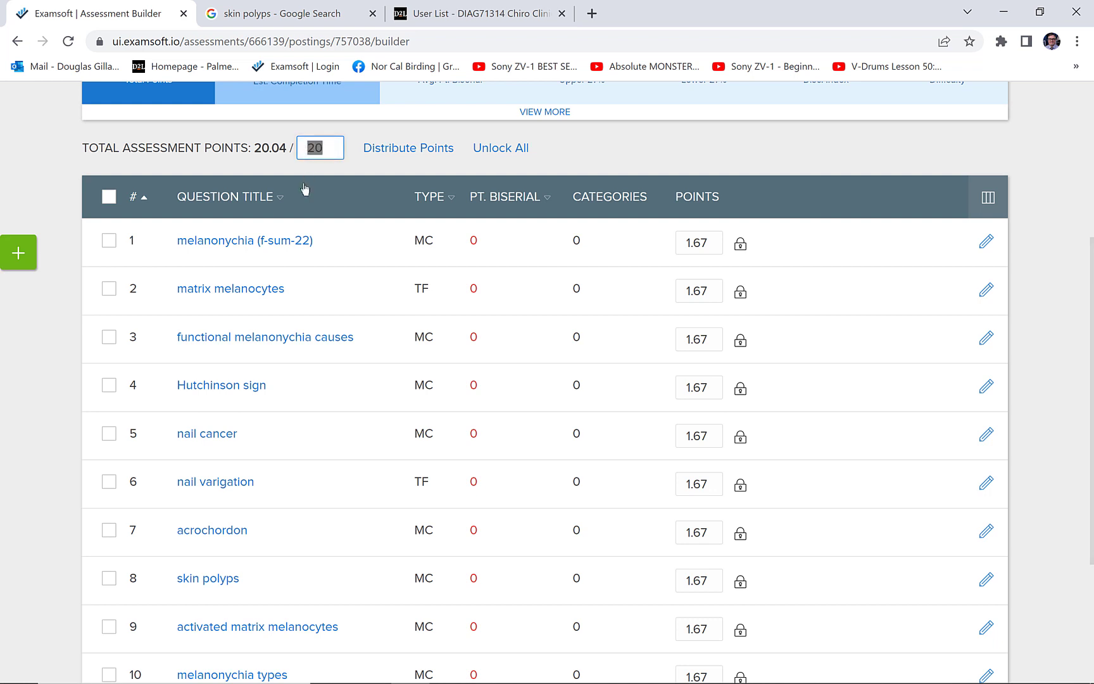
type("10")
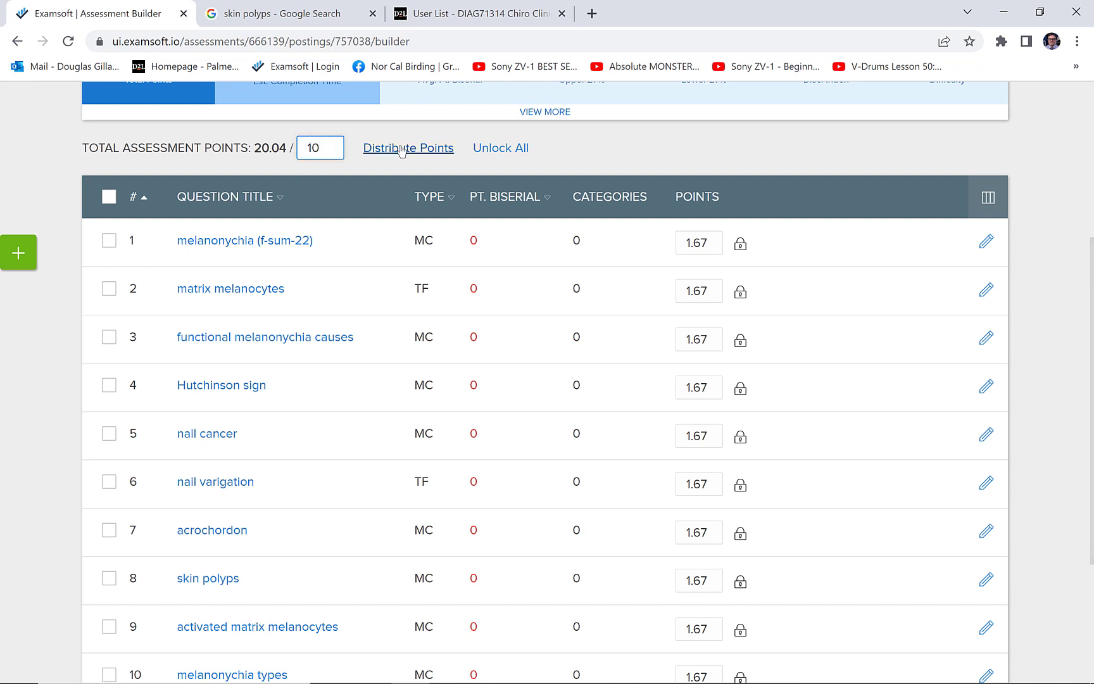
left_click(400, 151)
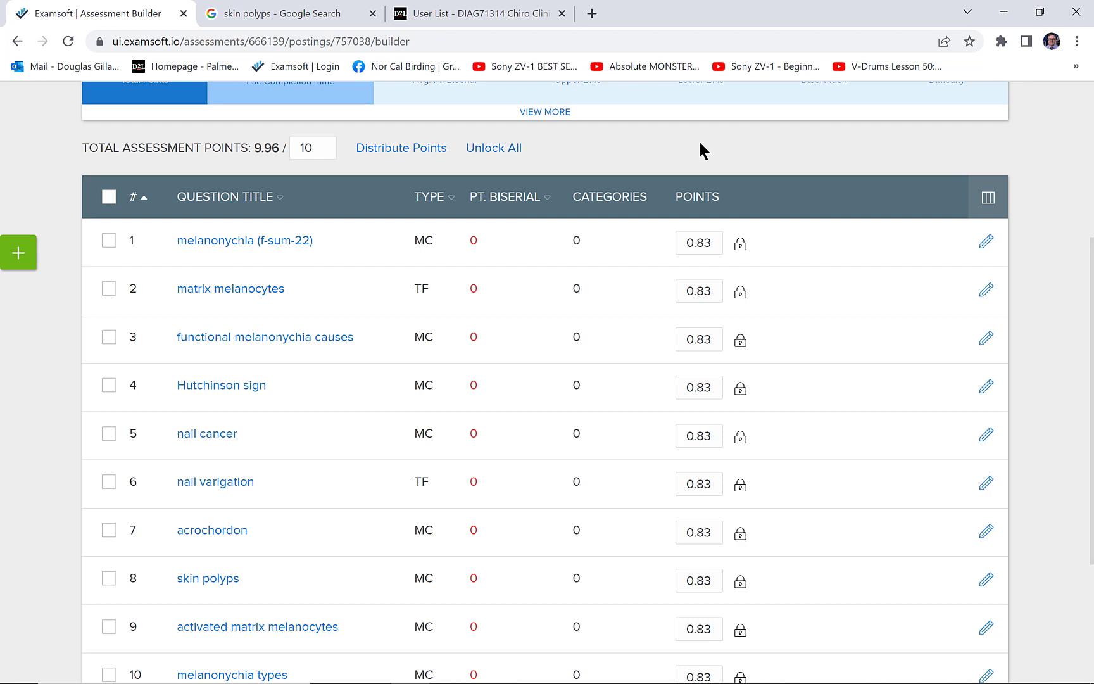
scroll(700, 146, "down", 3)
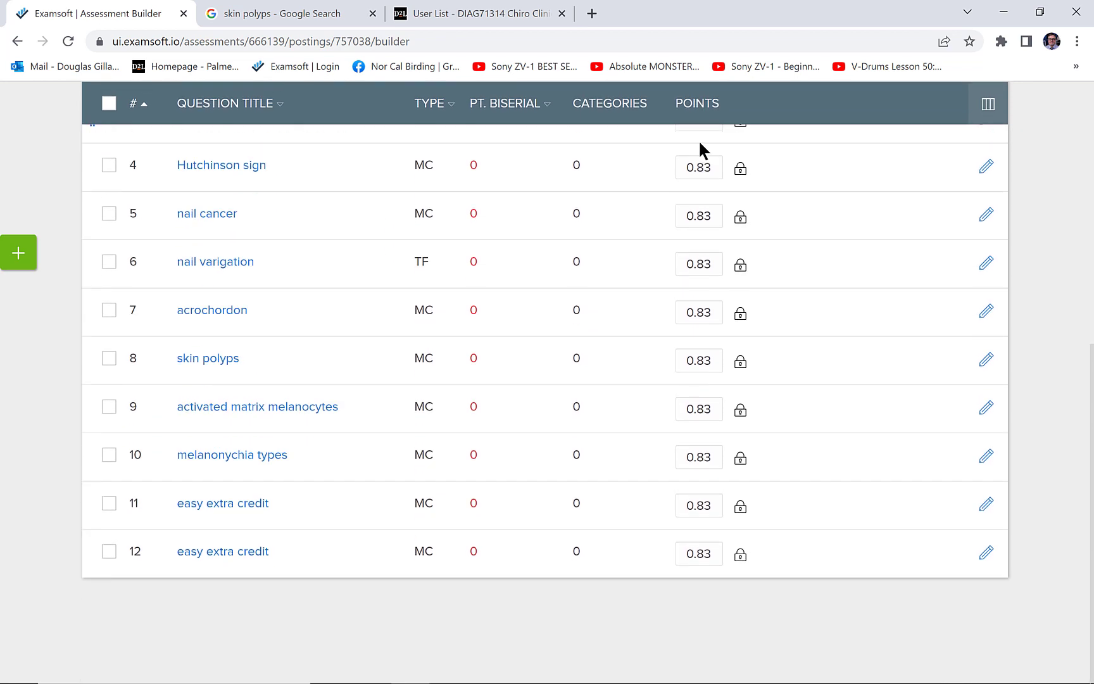
scroll(701, 147, "up", 5)
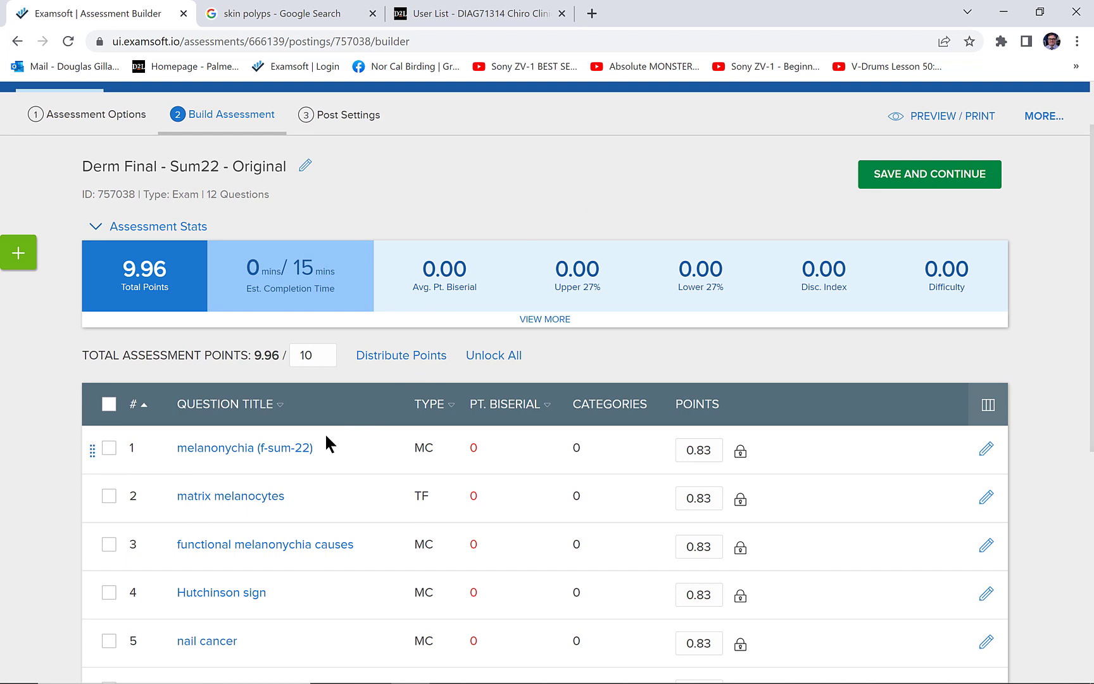
left_click(986, 451)
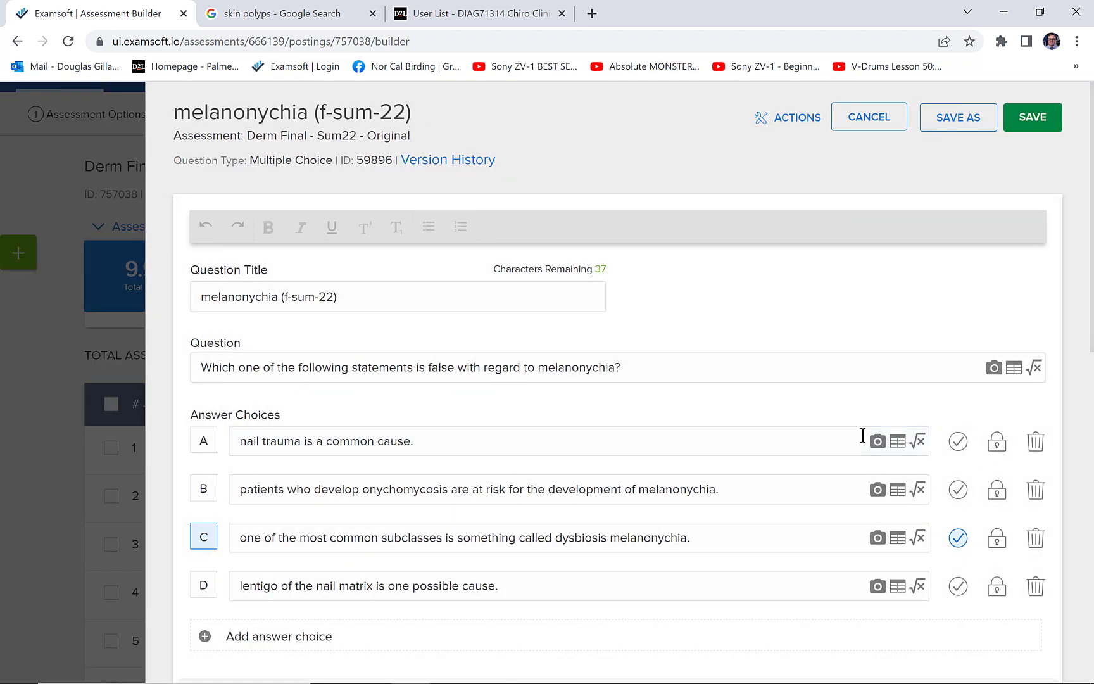
scroll(726, 389, "down", 2)
scroll(726, 389, "down", 1)
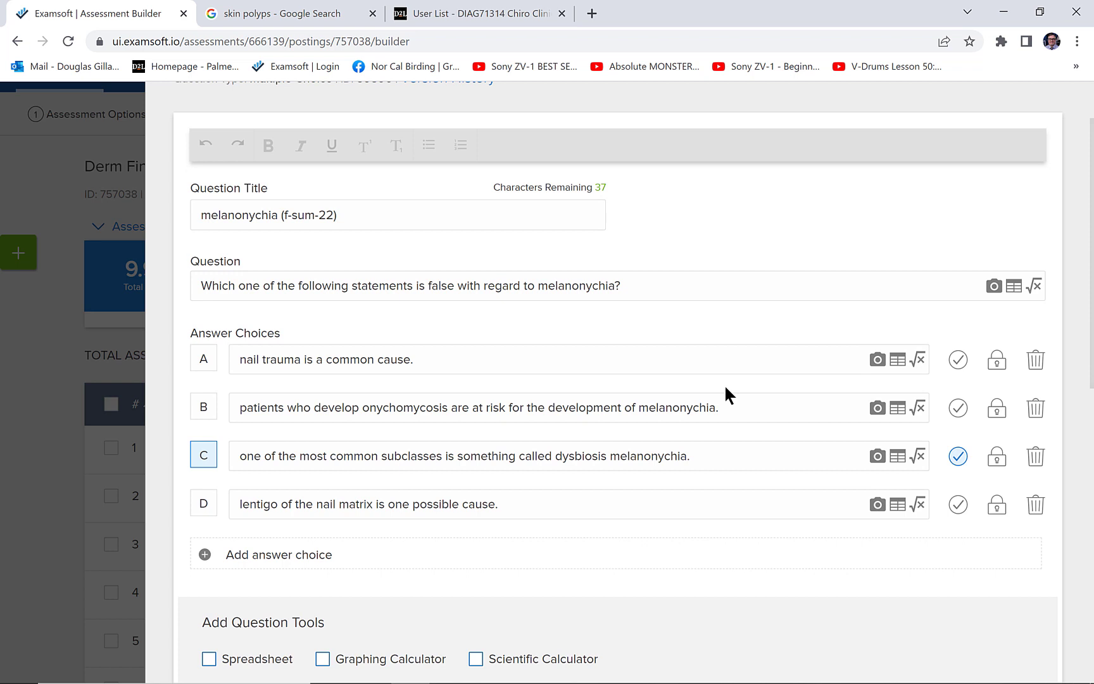
left_click(521, 398)
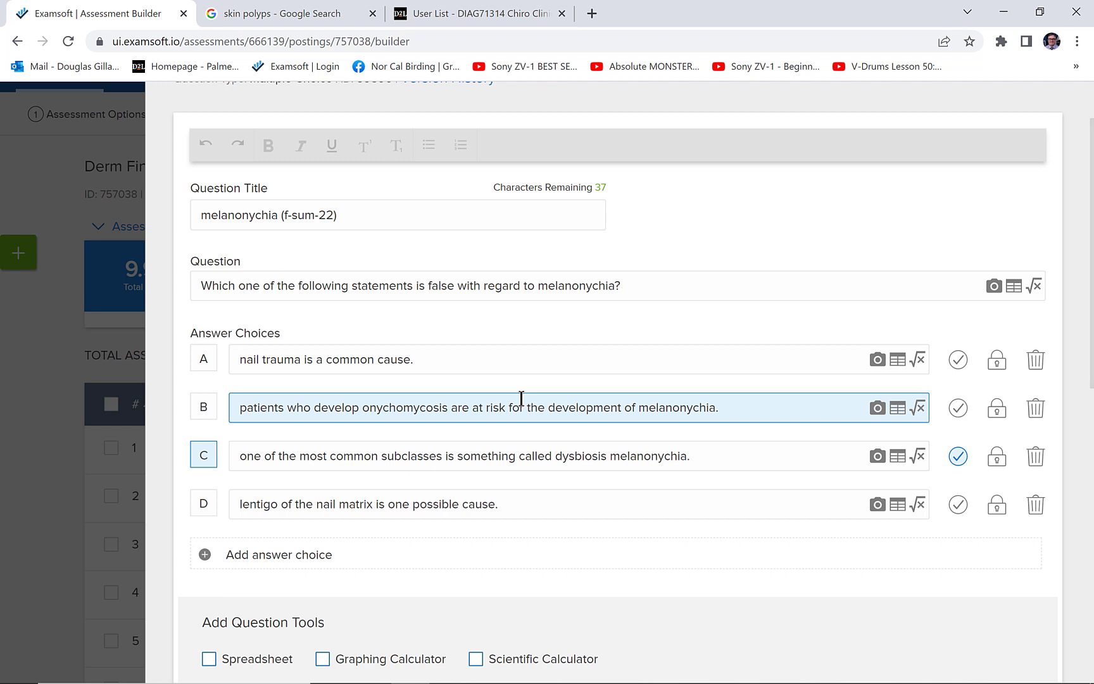
left_click(940, 182)
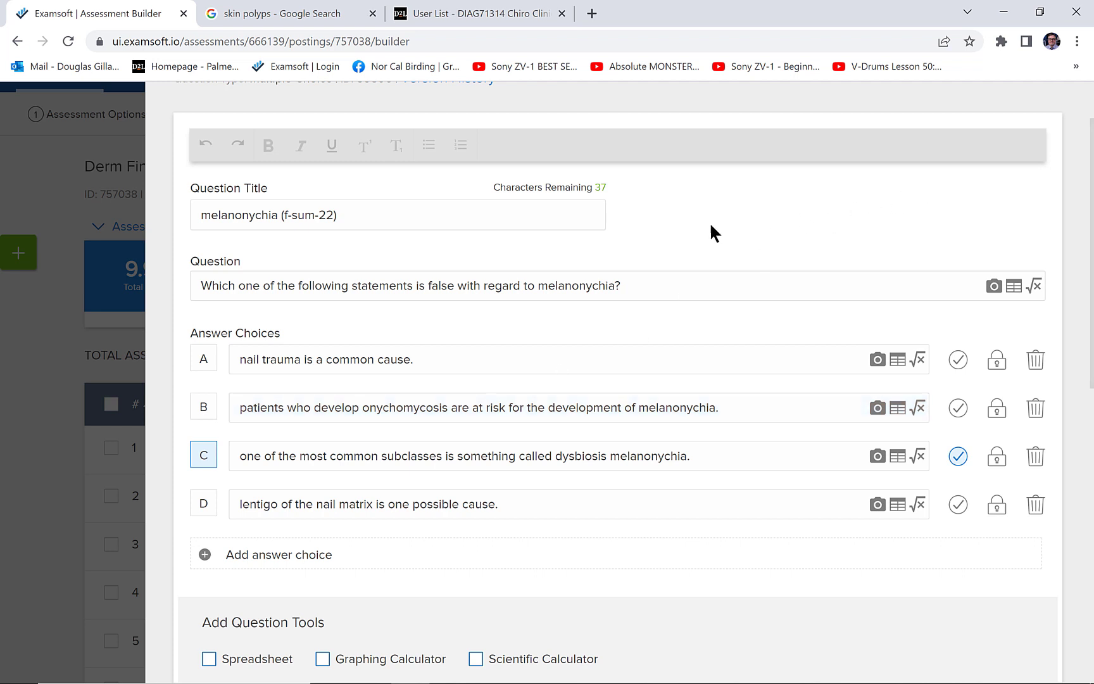
scroll(886, 251, "up", 2)
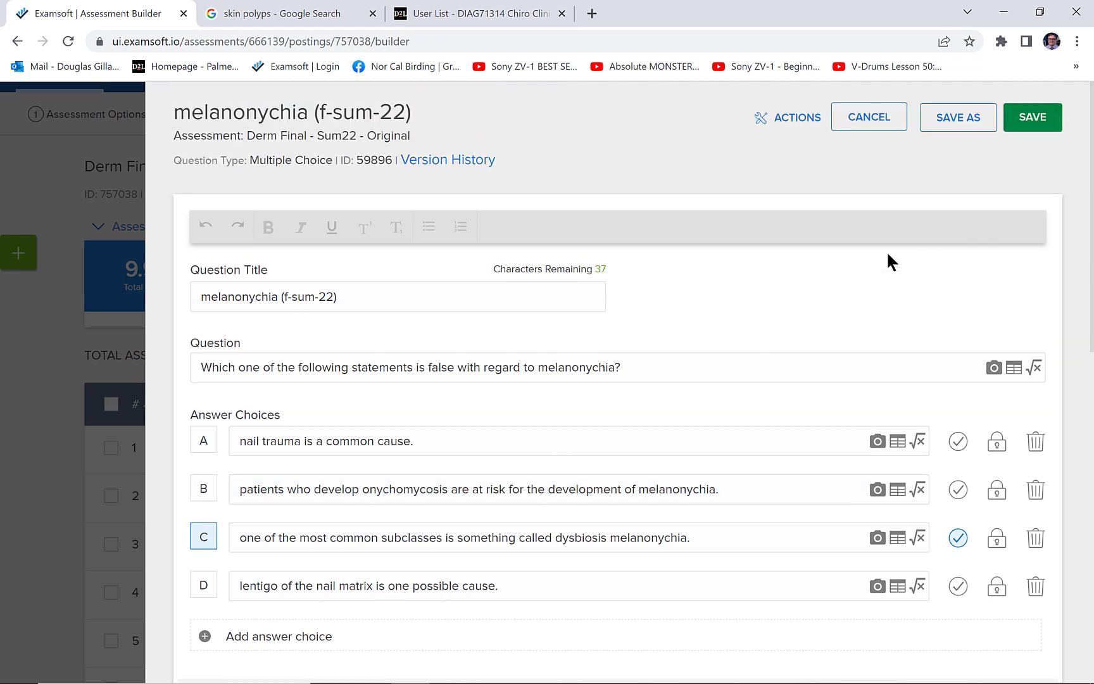
left_click(879, 125)
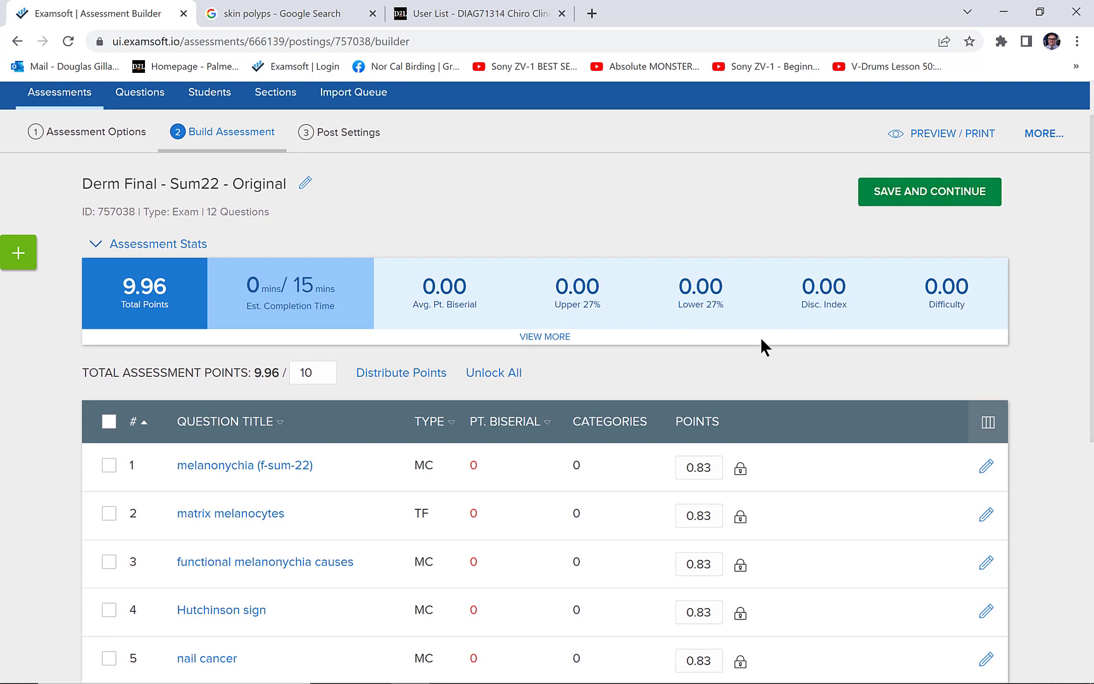
In posting settings, enter a letter-and-number assessment password of at least six characters
left_click(907, 196)
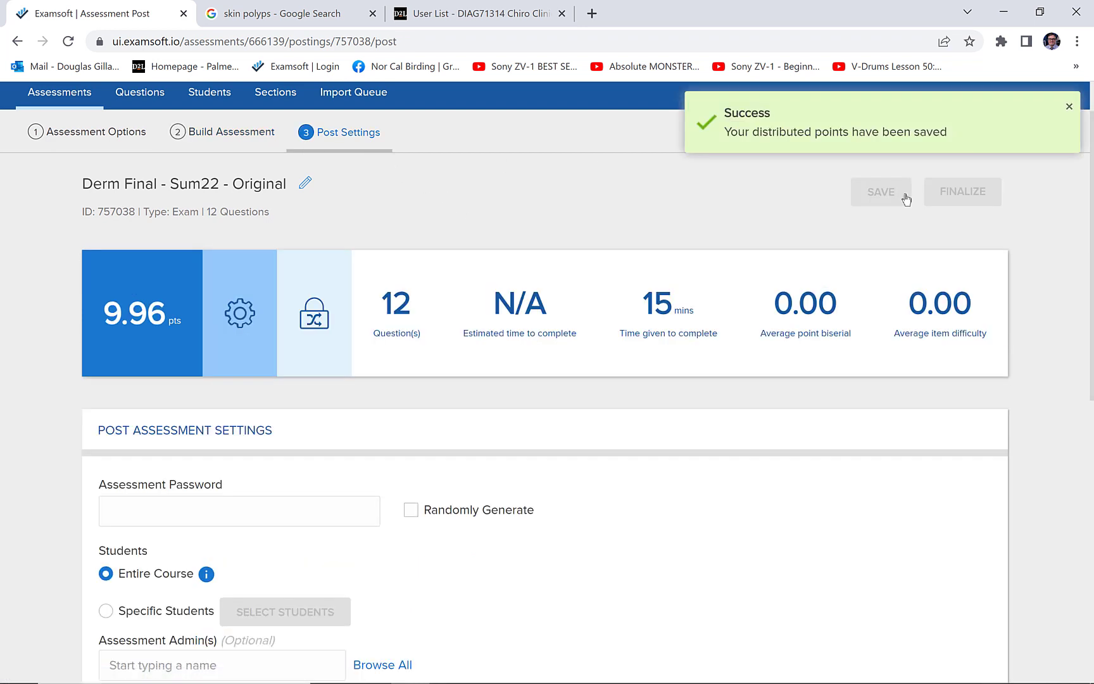
scroll(729, 306, "down", 2)
scroll(718, 386, "down", 3)
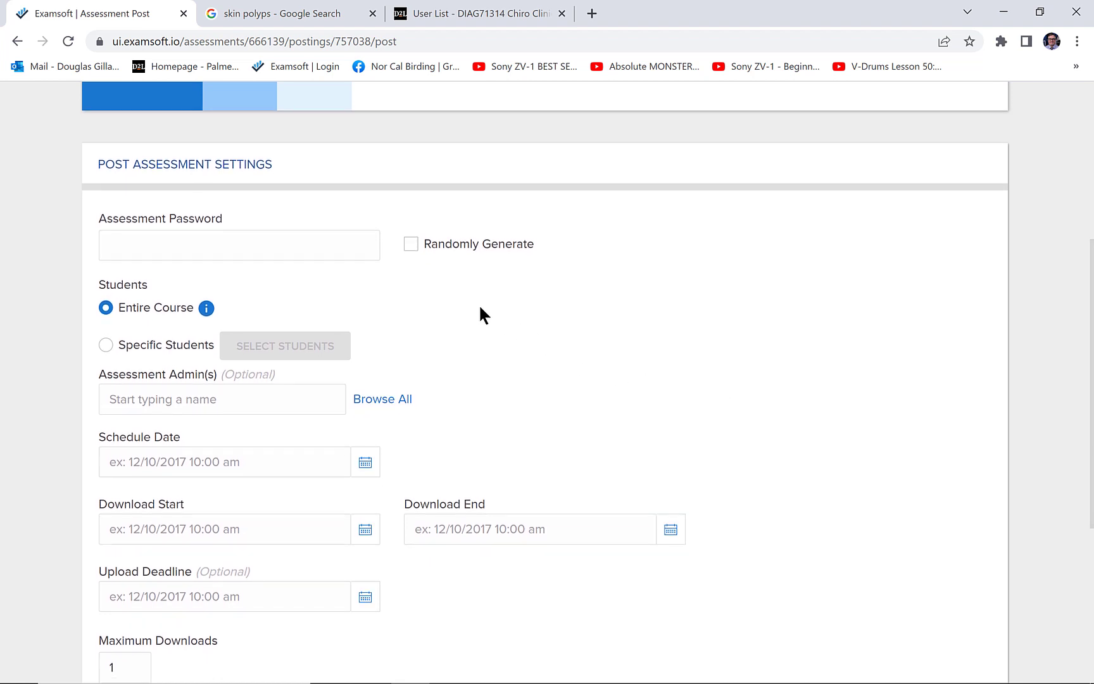
left_click(317, 241)
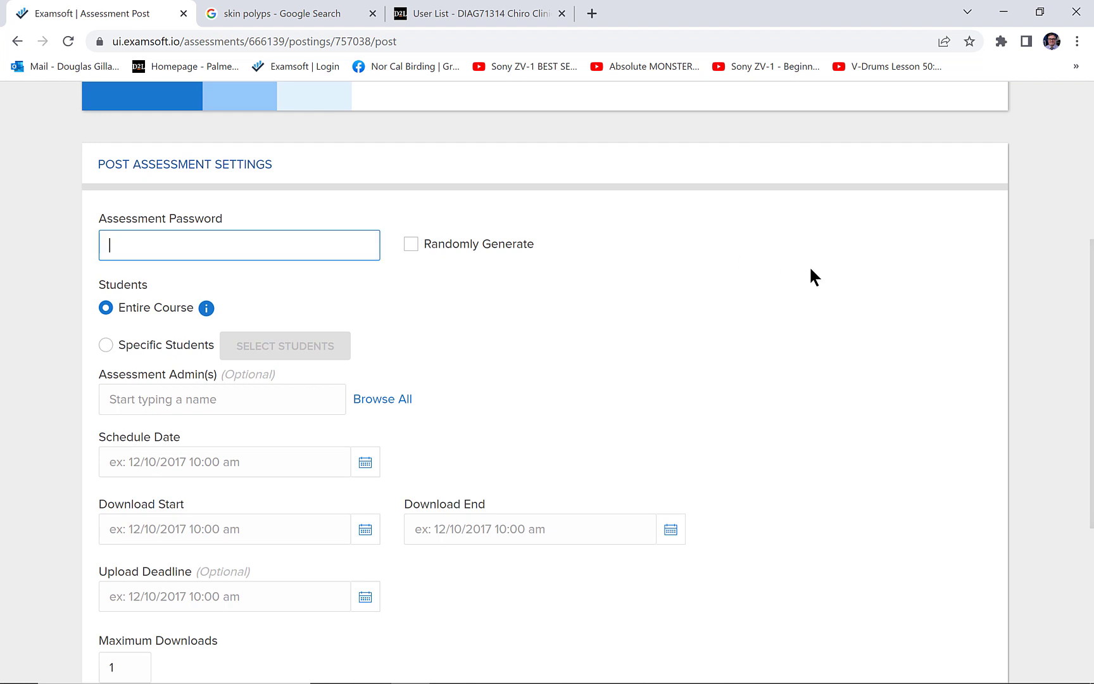
left_click(411, 244)
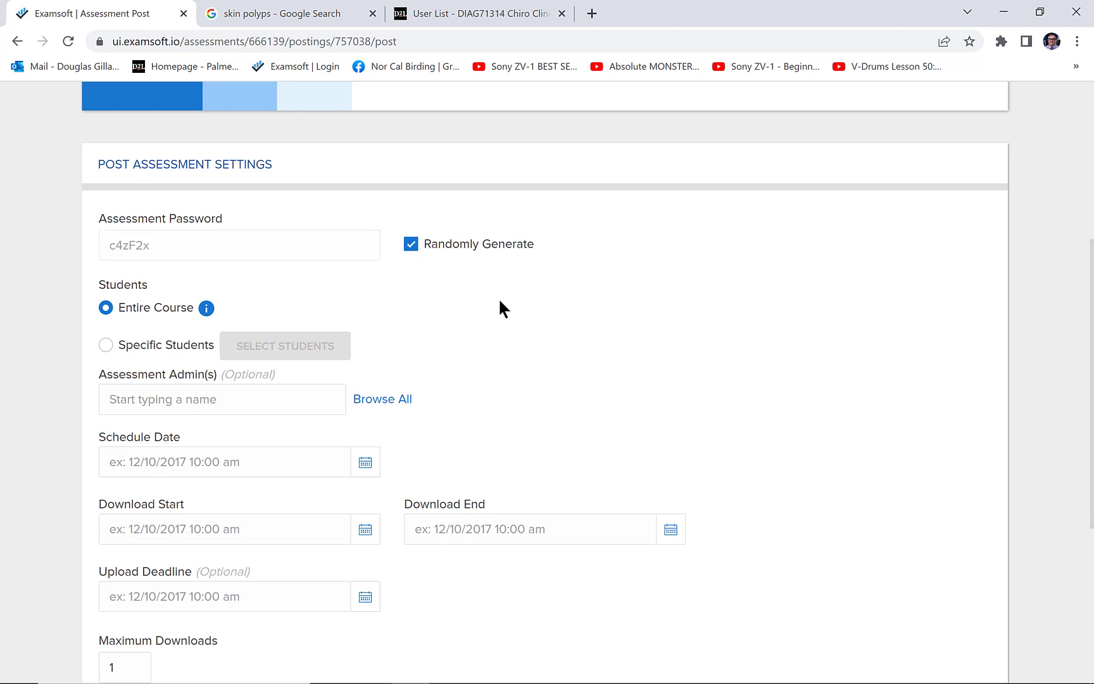
left_click(411, 244)
left_click_drag(313, 252, 88, 246)
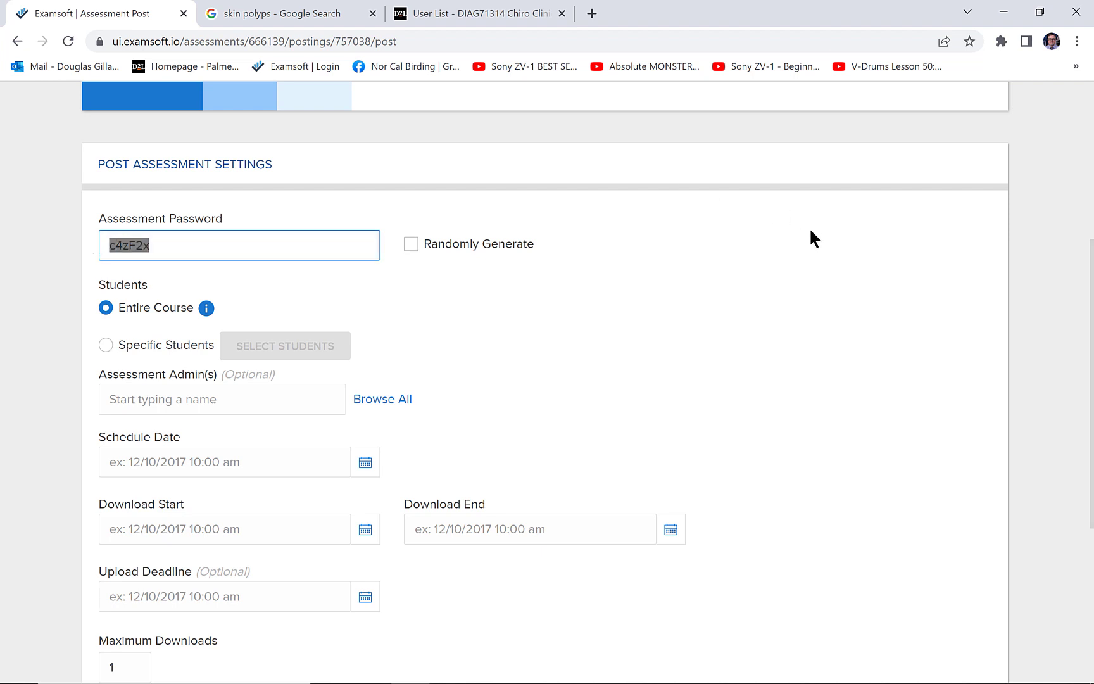
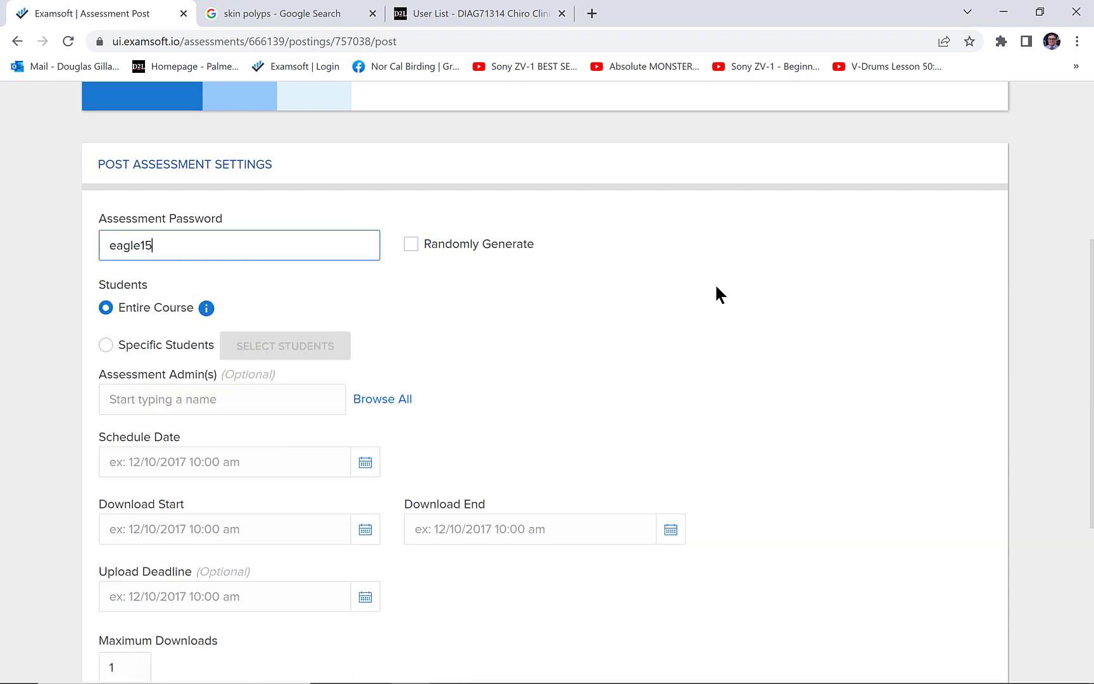
left_click(715, 283)
scroll(716, 285, "down", 1)
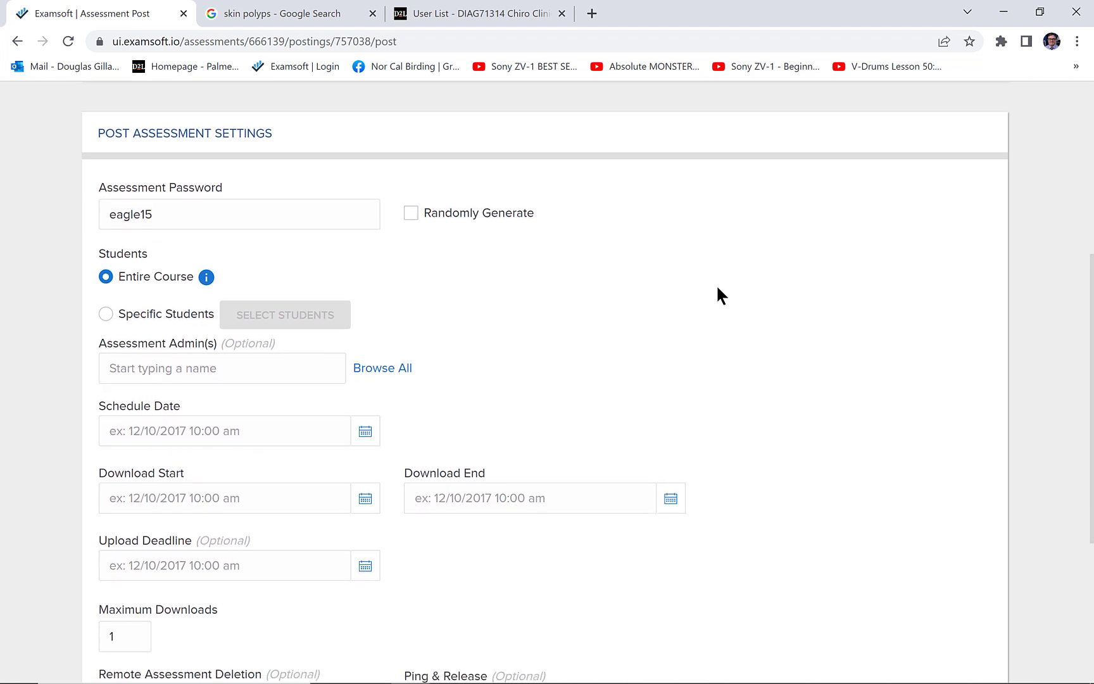
scroll(717, 288, "up", 1)
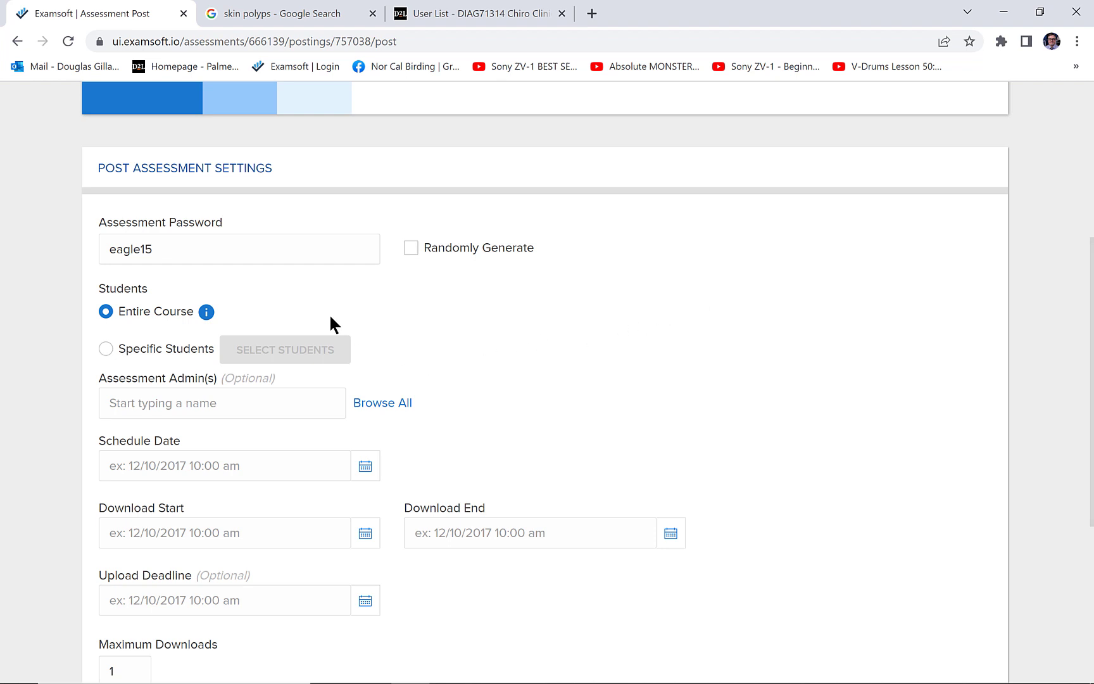
left_click(220, 252)
left_click(591, 258)
Switch students to Specific Students and back, keeping the exam on Entire Course
scroll(617, 271, "down", 1)
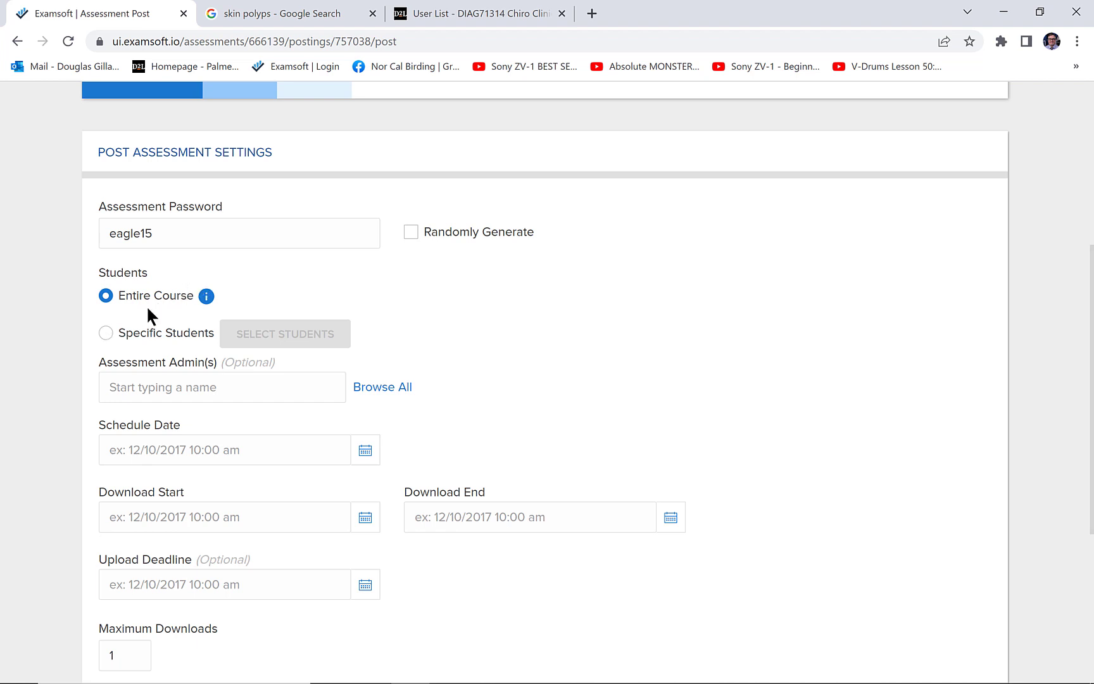
left_click(107, 337)
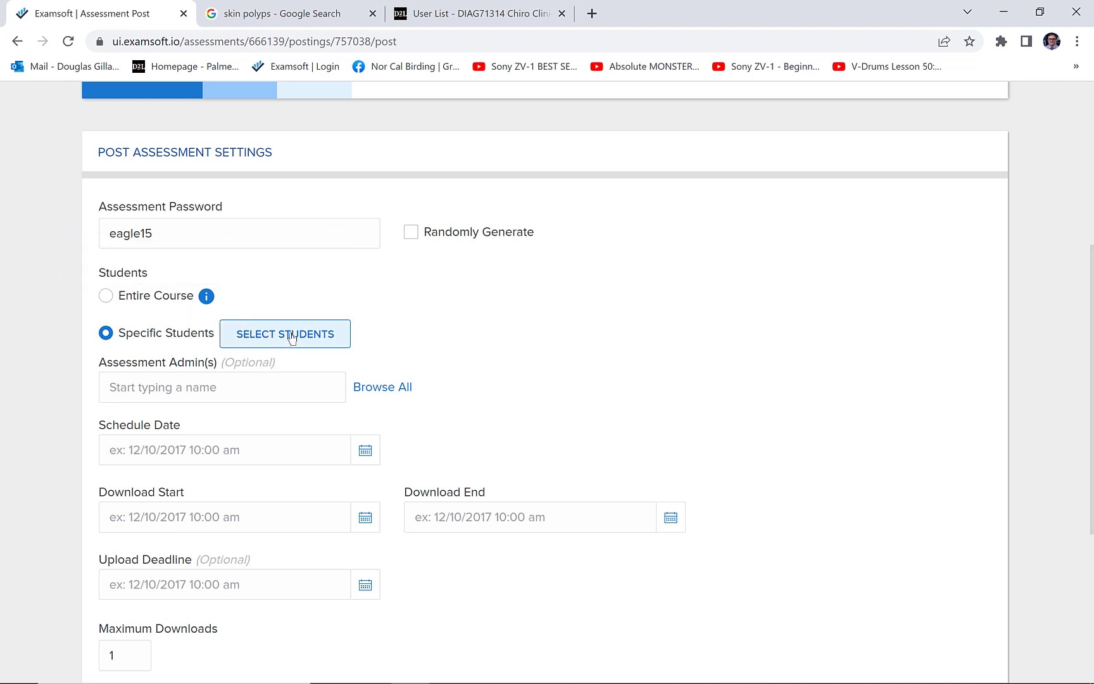
left_click(108, 297)
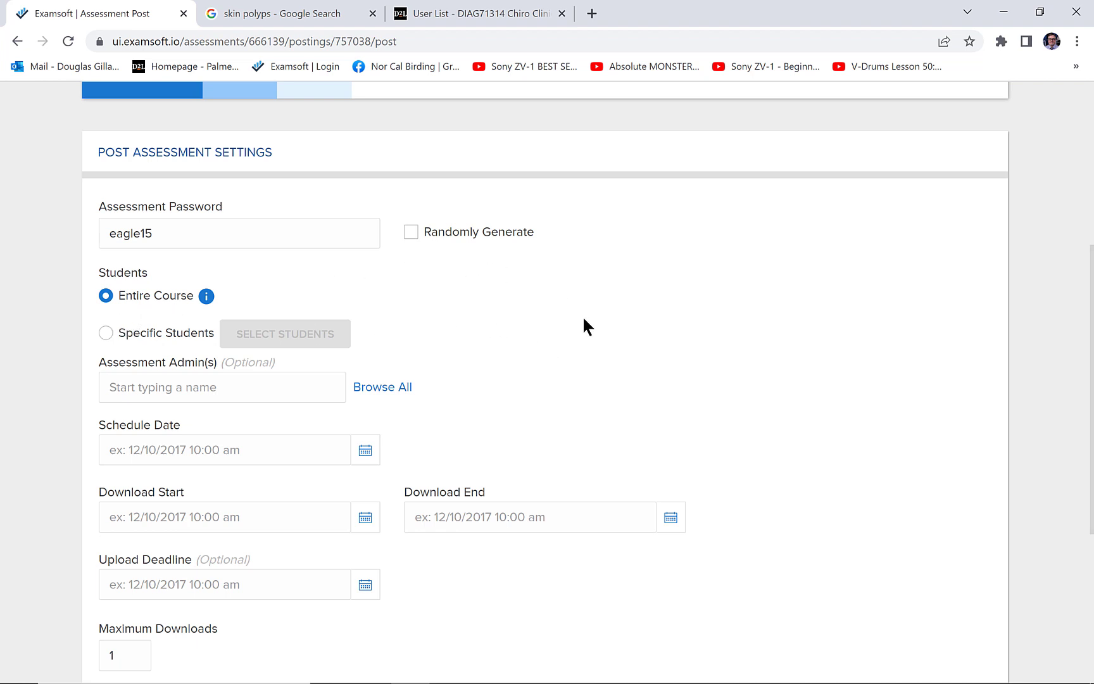
scroll(583, 320, "down", 1)
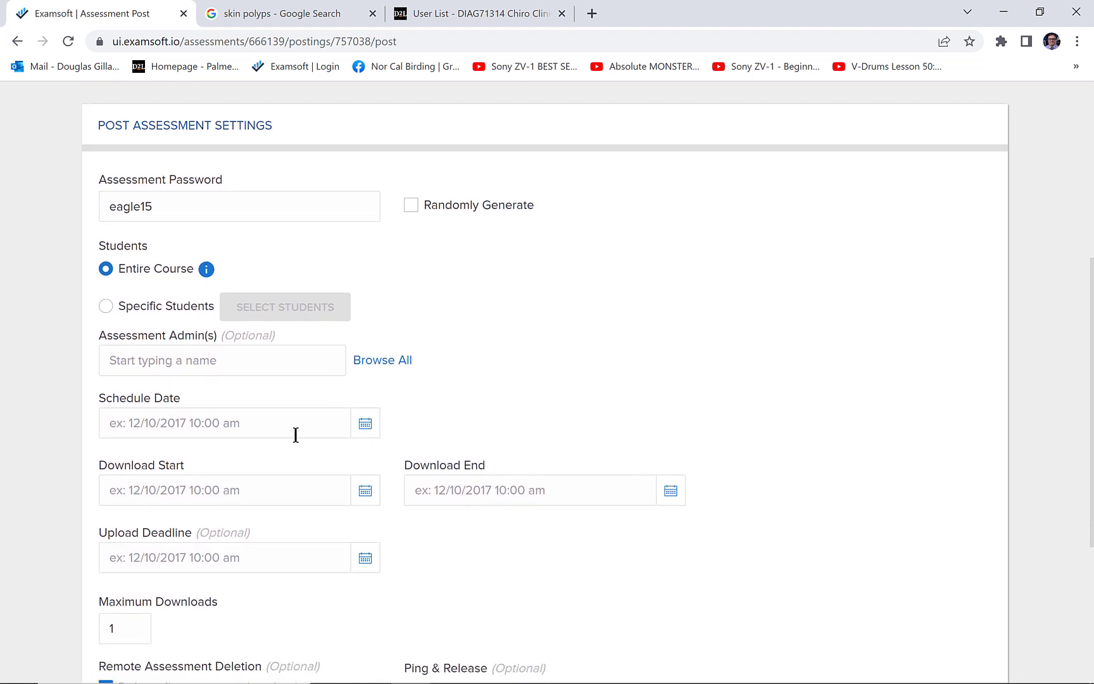
left_click(282, 428)
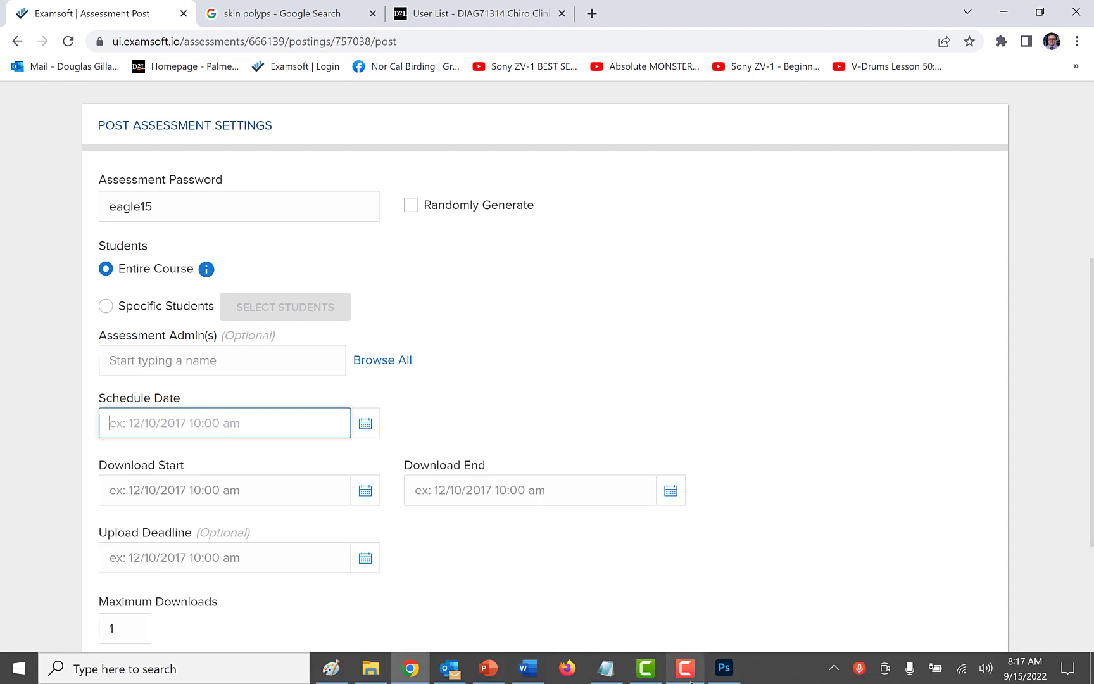
Enter 9/15/22 12:30 pm as the Schedule Date and copy that value
mouse_move(690, 681)
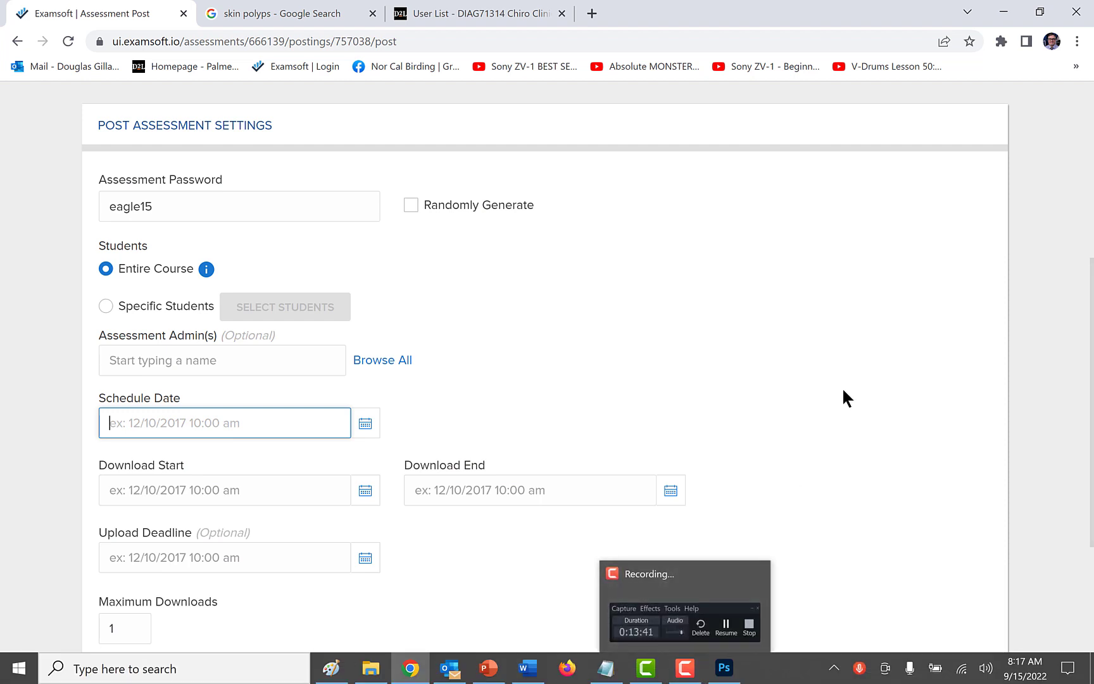
type("9")
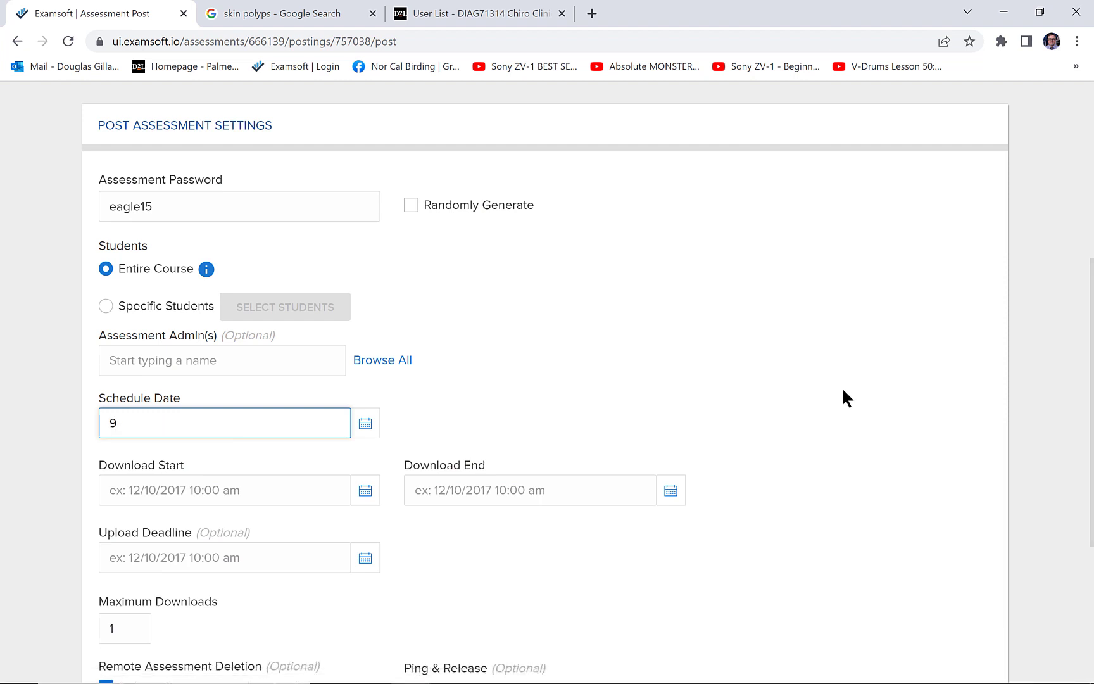
type("/15/22 12:30 pm")
key("Tab")
left_click(290, 427)
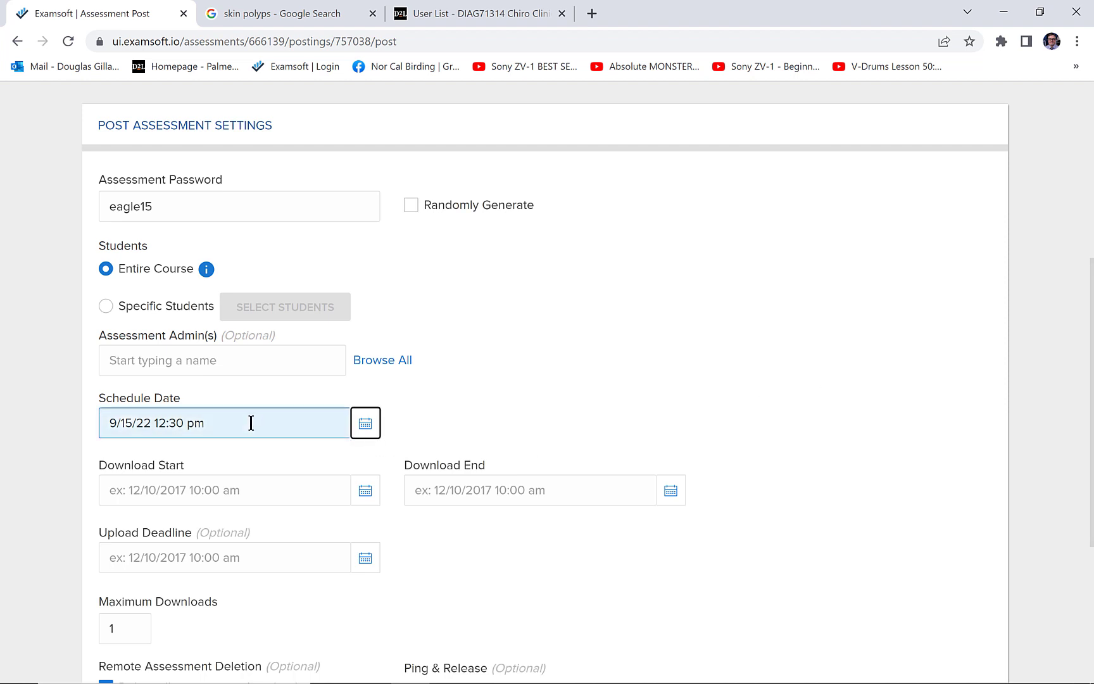
left_click_drag(209, 421, 111, 417)
key("ctrl+c")
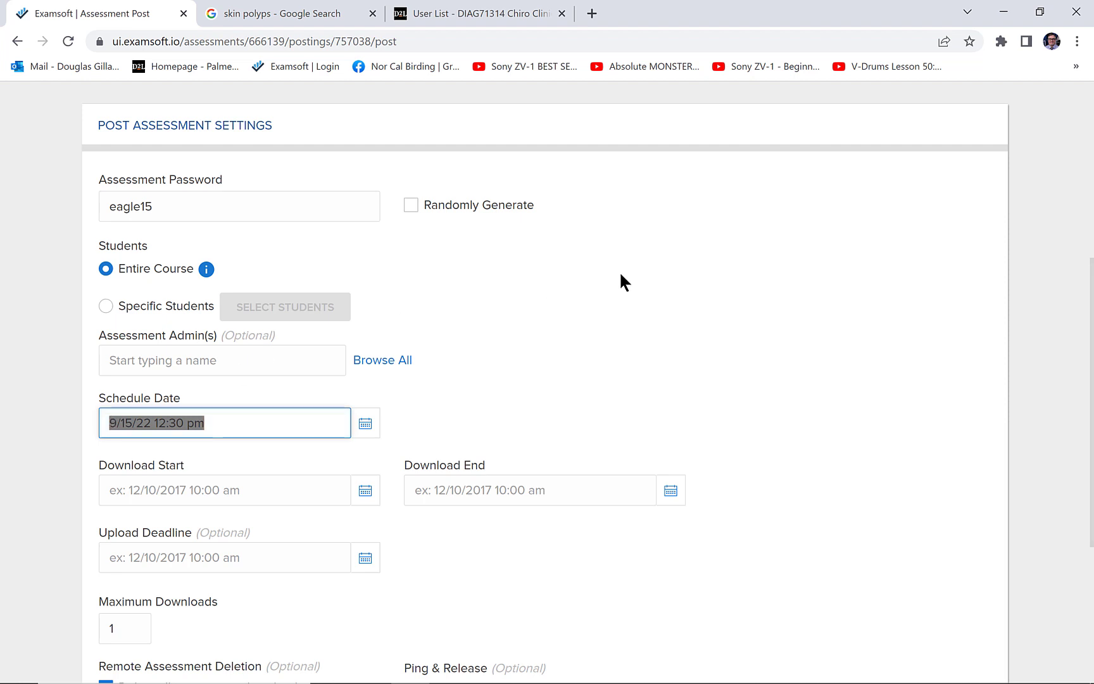
scroll(675, 276, "down", 3)
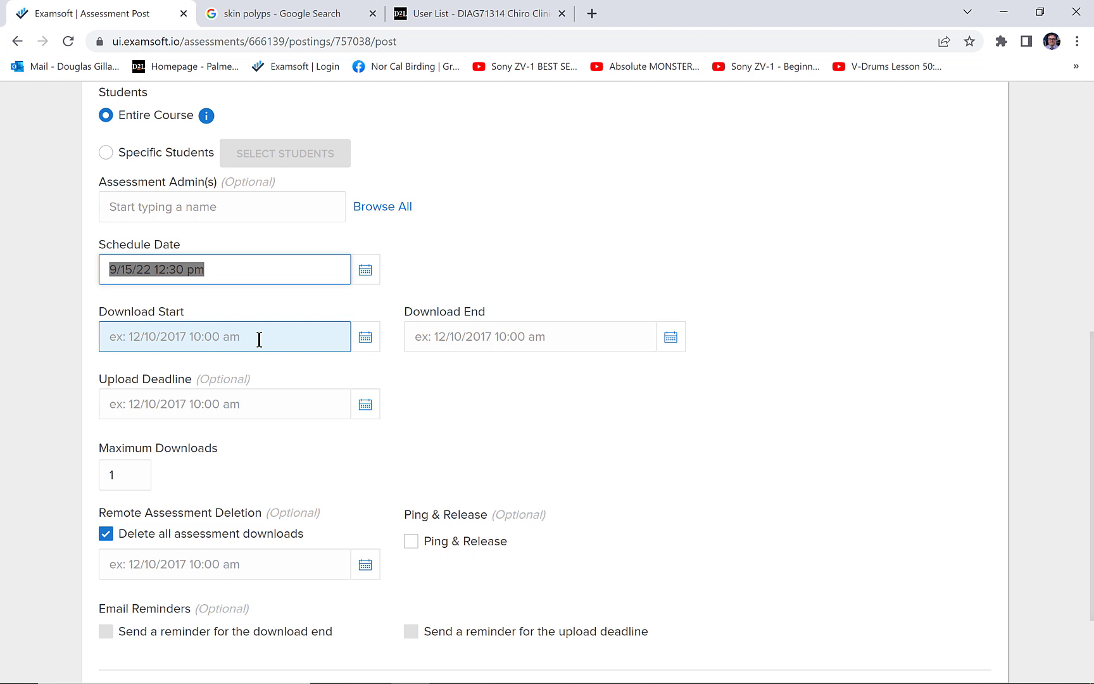
left_click(259, 340)
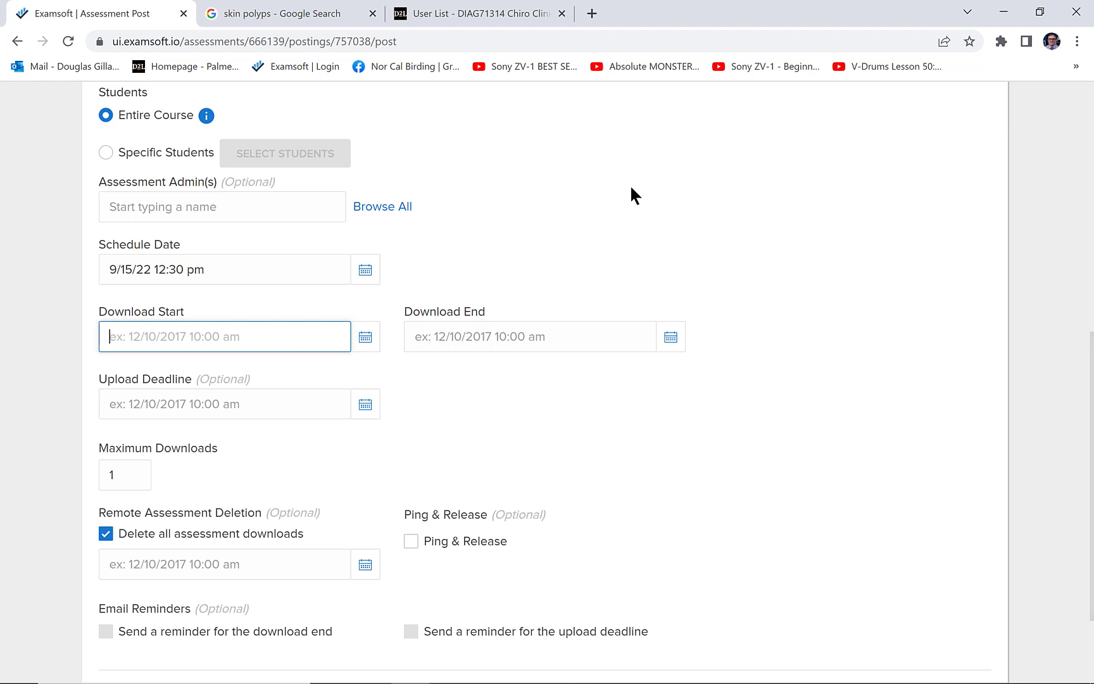
Paste the date into Download Start, change the time to 8:30 am and the year to 2022
key("ctrl+v")
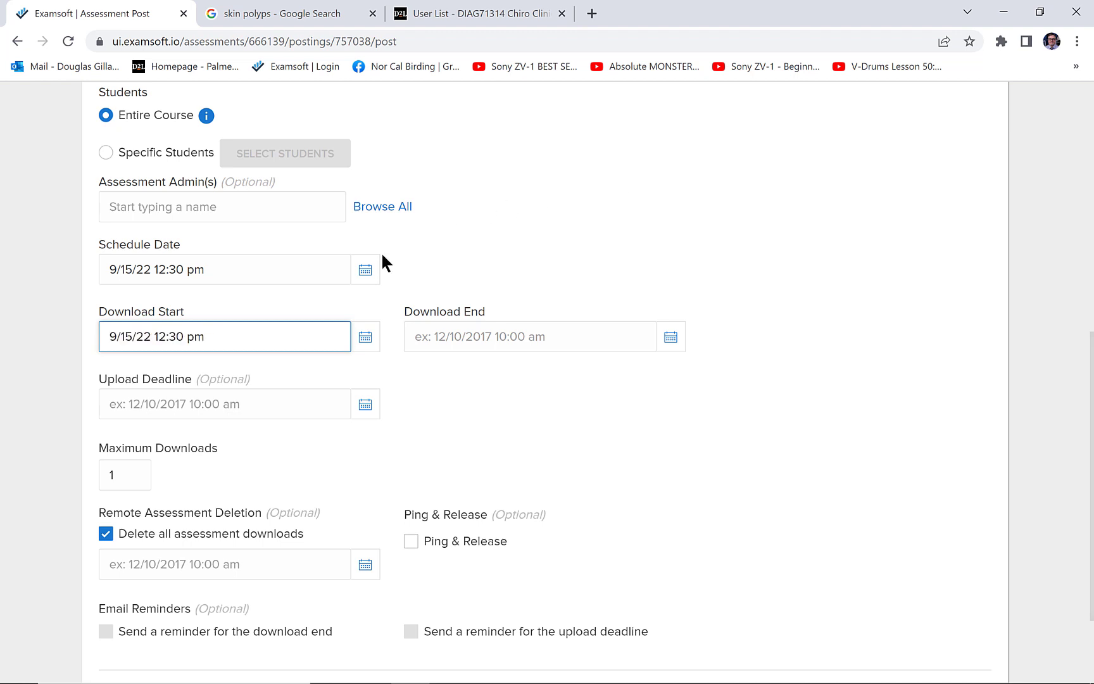
left_click(165, 338)
key("BackSpace")
key("BackSpace")
type("8:30 ")
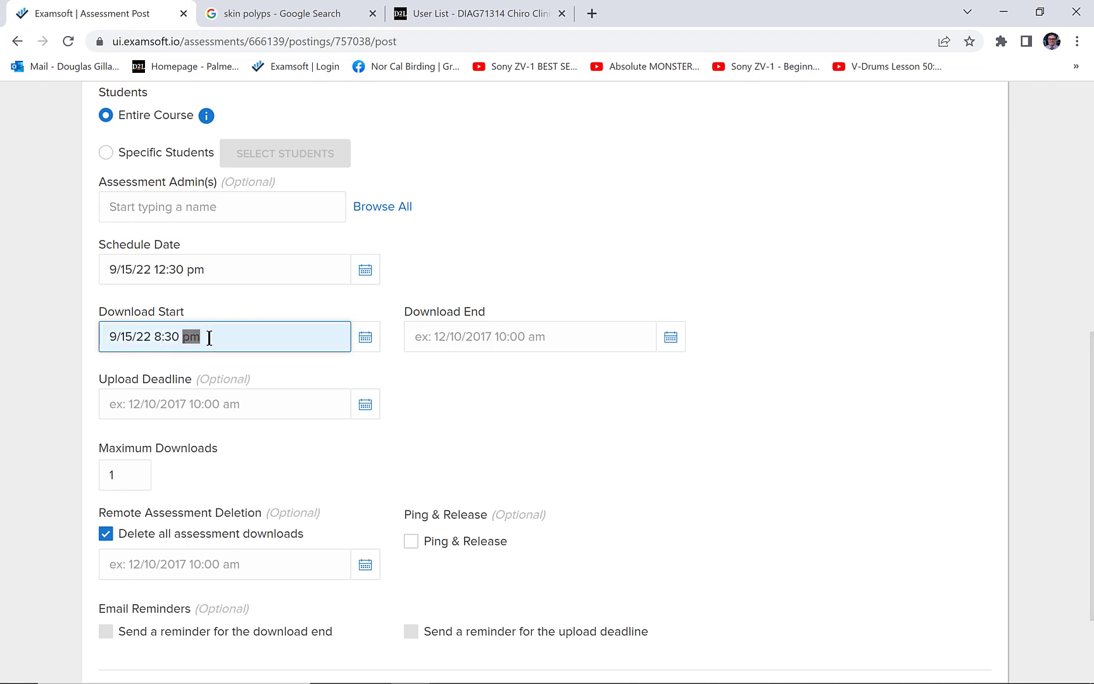
type("am")
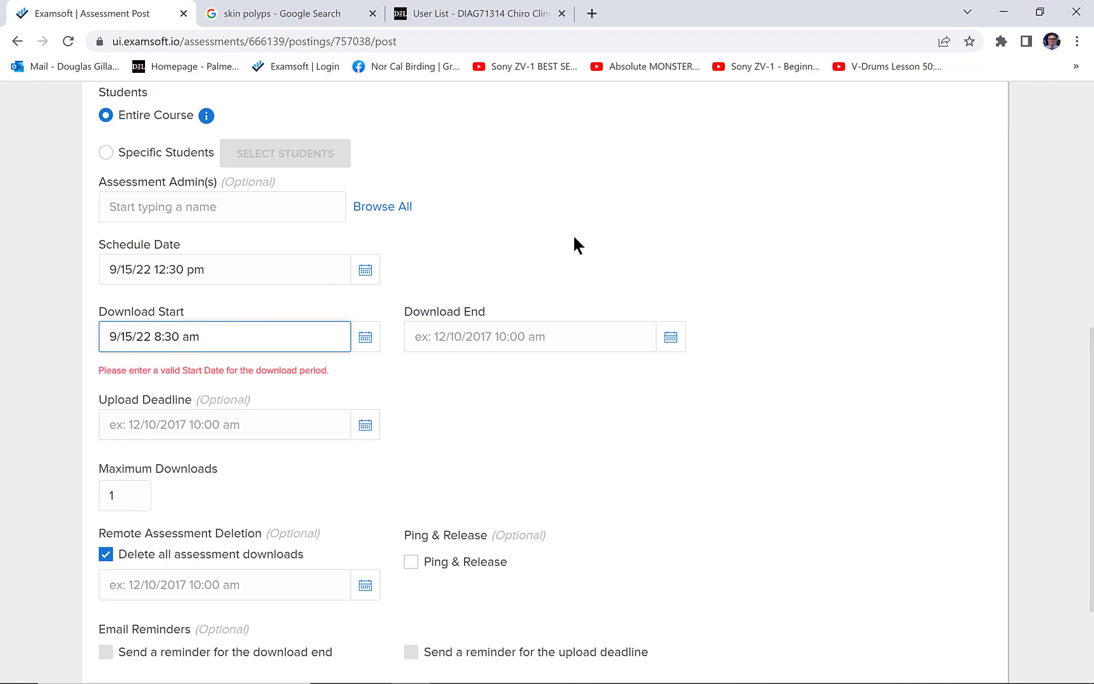
left_click(633, 242)
left_click(246, 340)
left_click(454, 405)
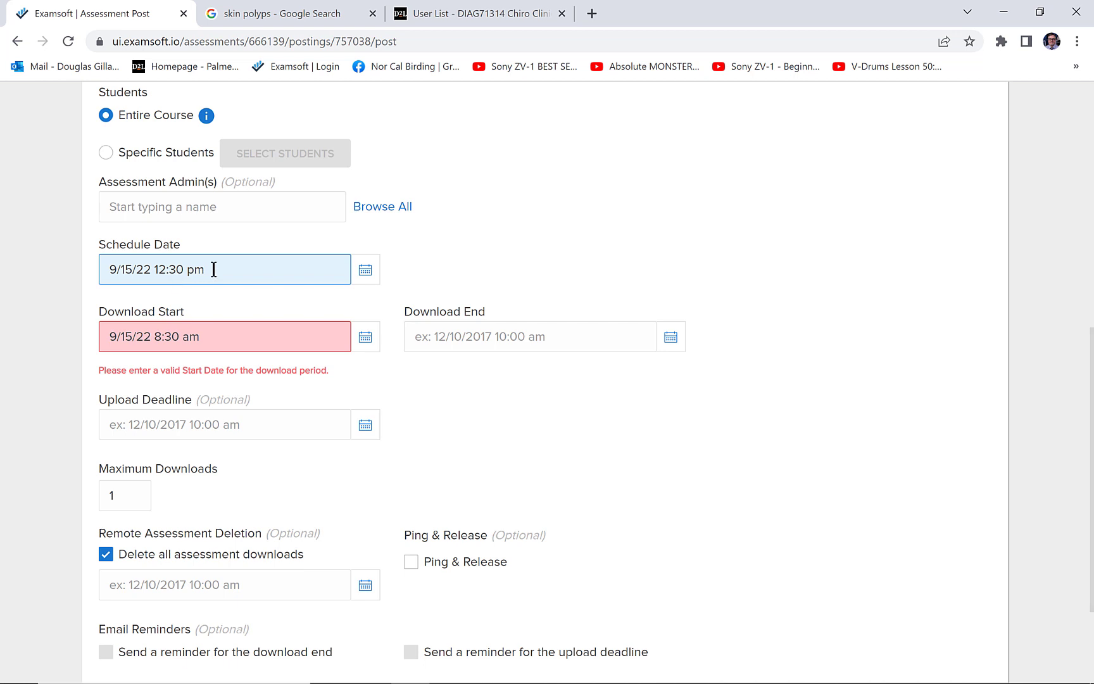
left_click(209, 337)
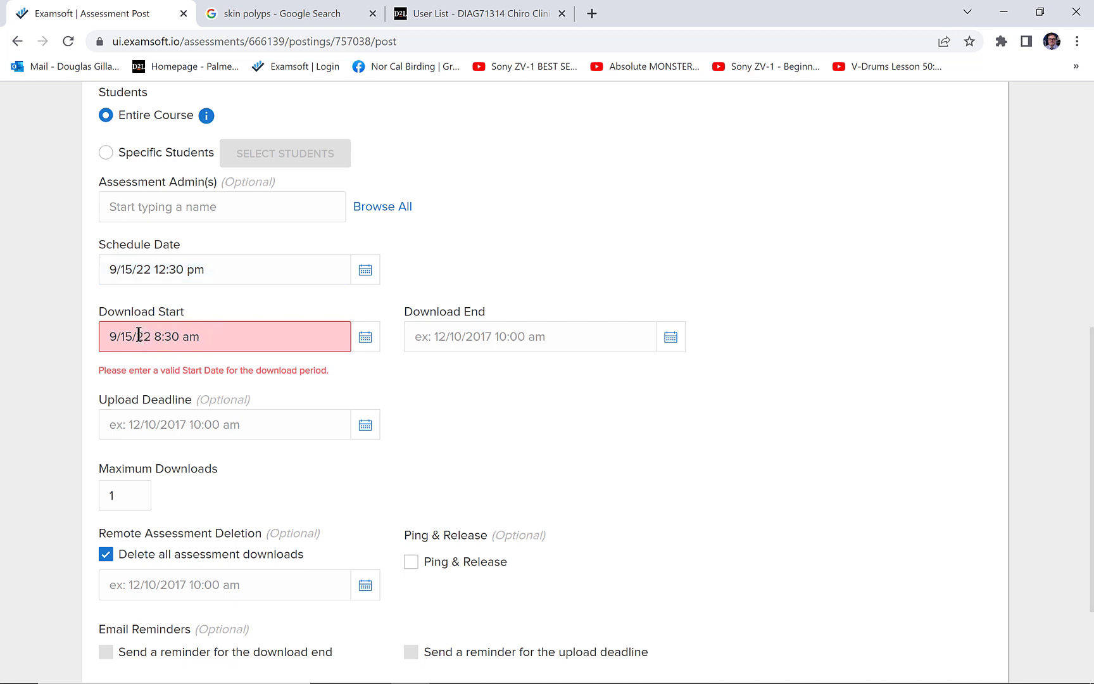
left_click(145, 337)
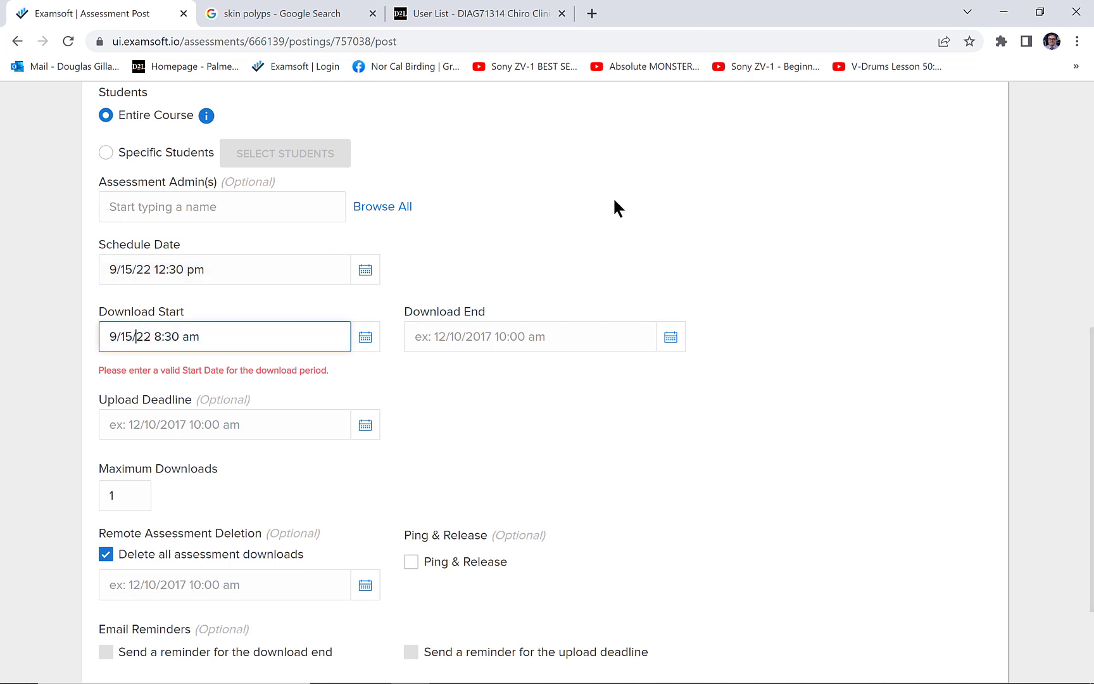
type("20")
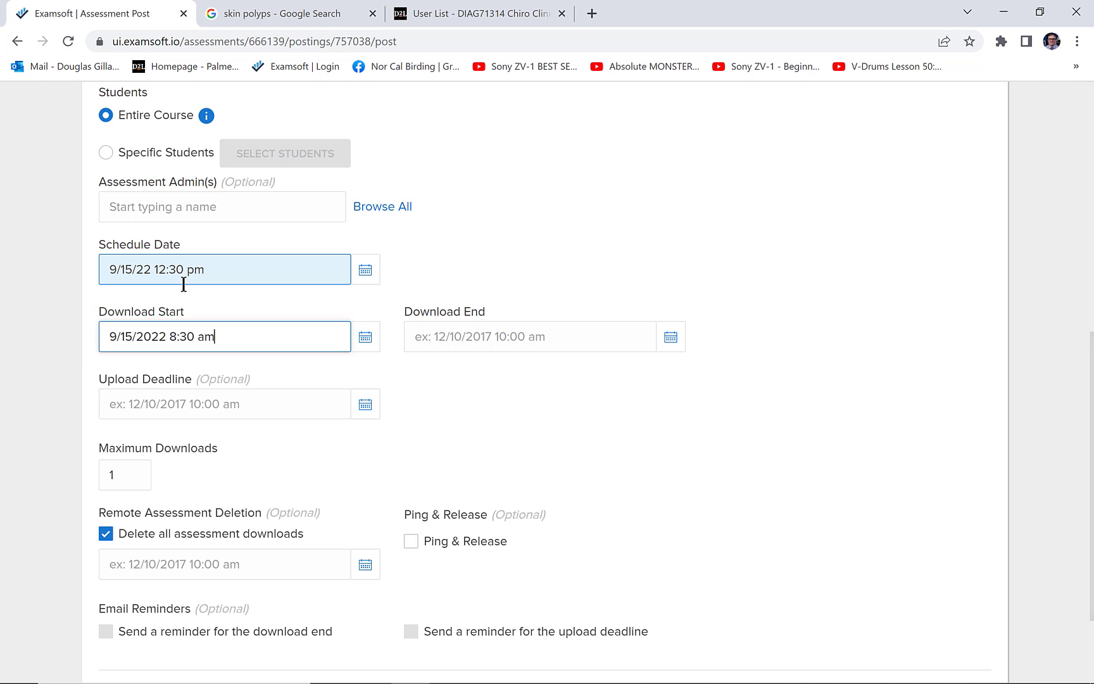
Set Download End to 9/15/22 12:50 pm from the pasted schedule date
left_click(478, 336)
key("ctrl+v")
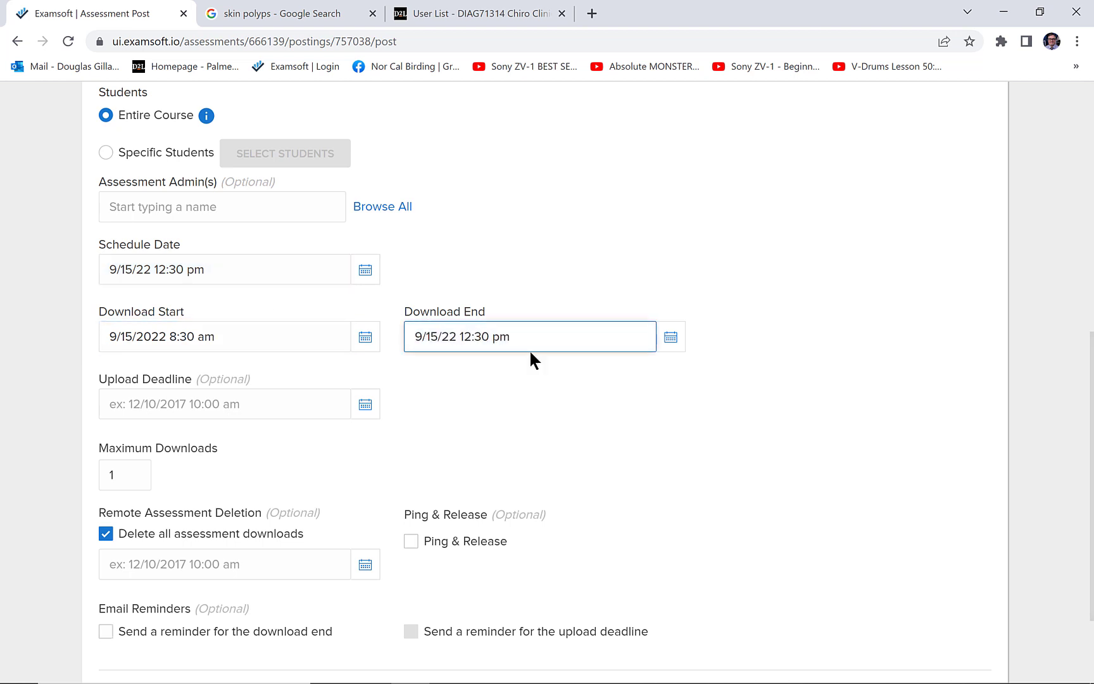
left_click(471, 337)
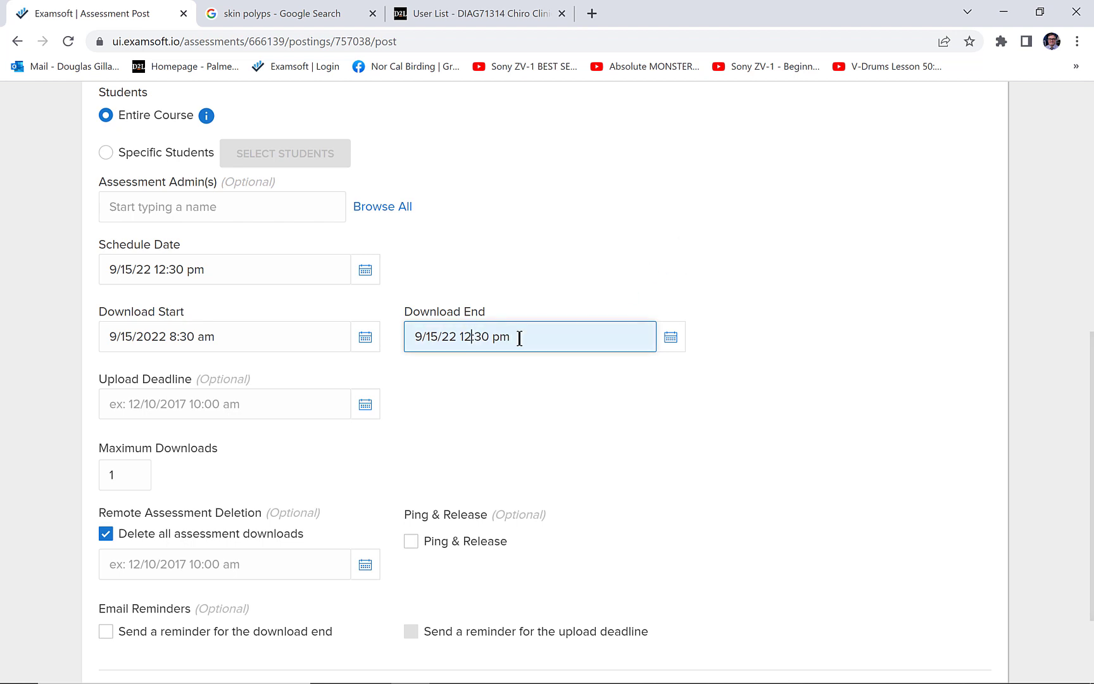
left_click_drag(492, 337, 476, 336)
type("50")
left_click(727, 301)
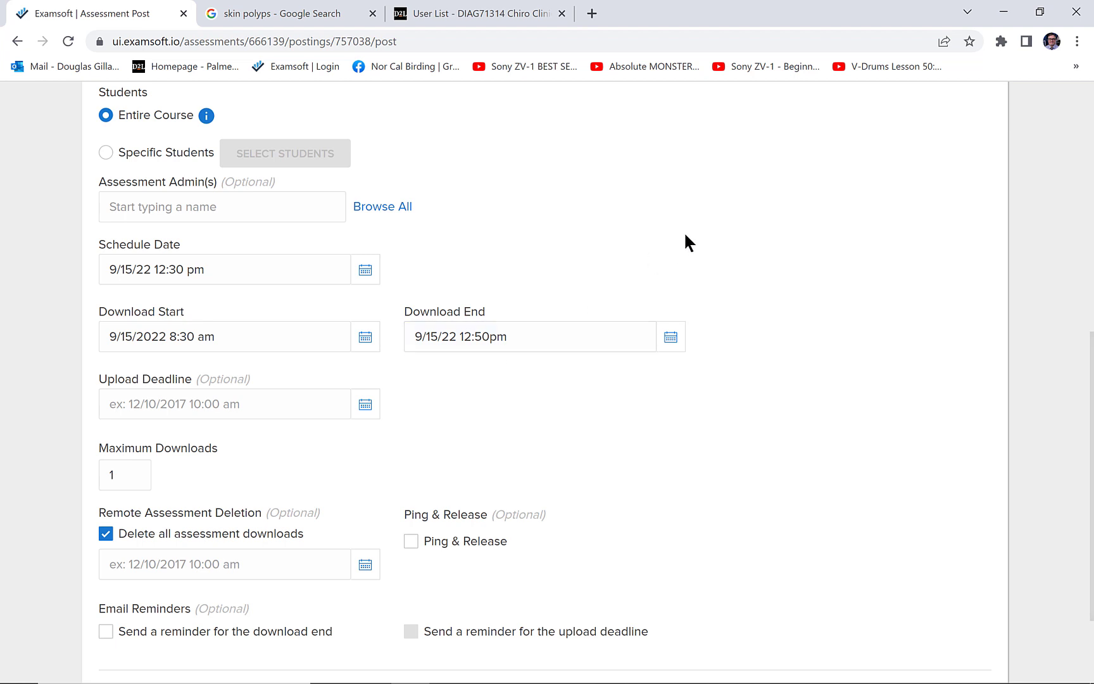
left_click(145, 345)
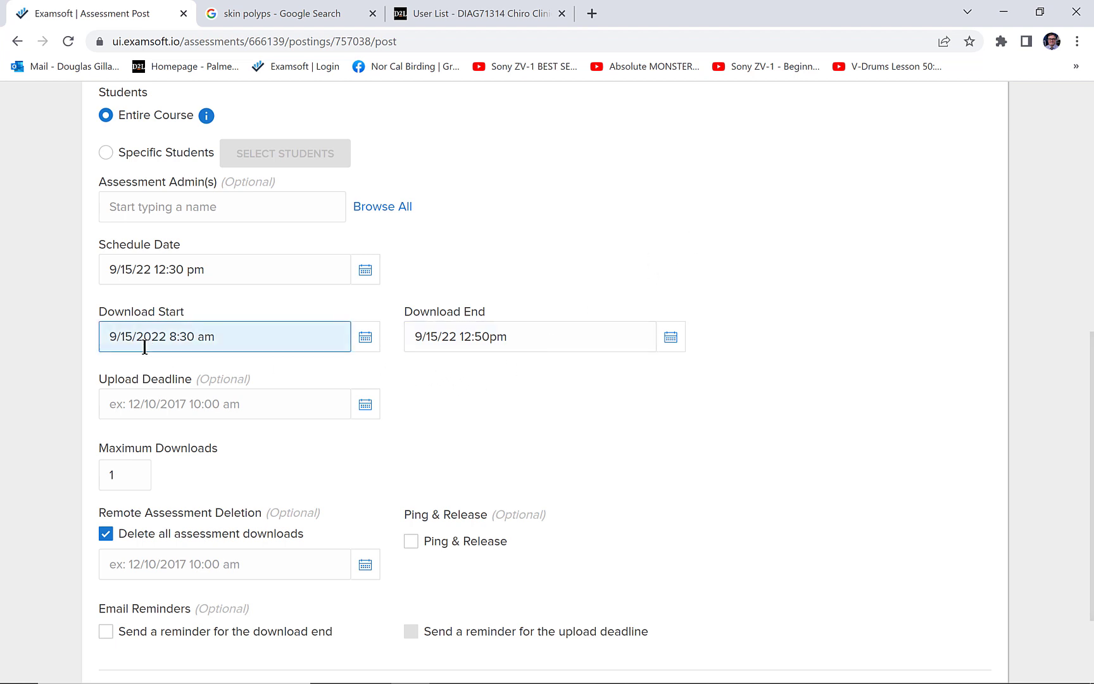
left_click(418, 345)
left_click(773, 208)
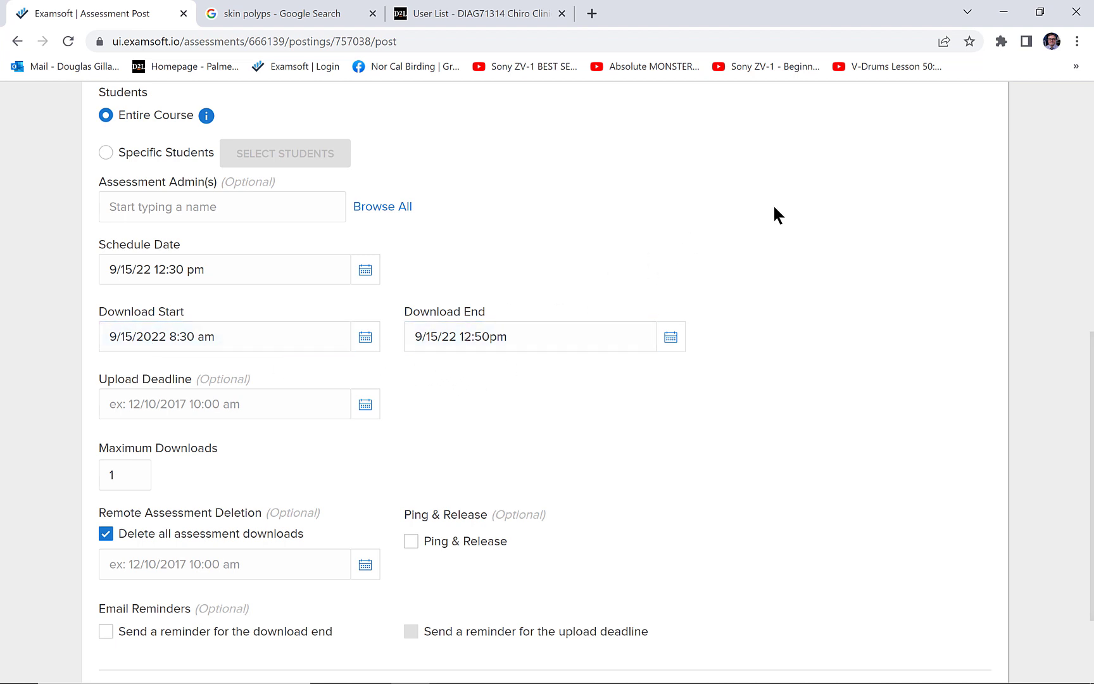
scroll(773, 208, "down", 1)
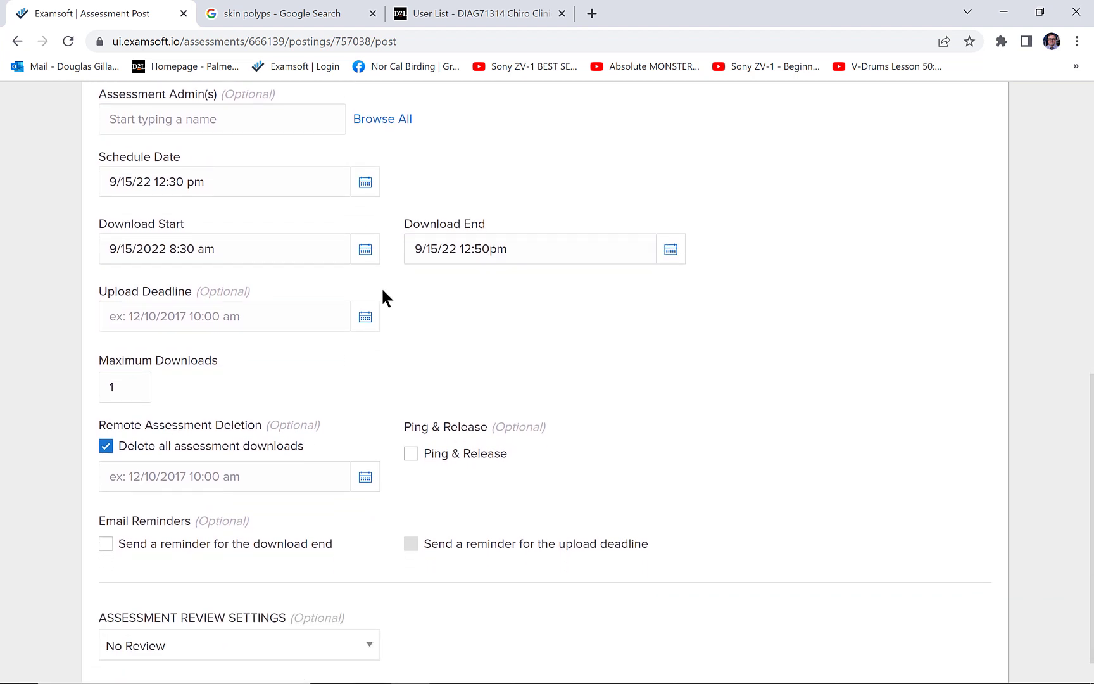
Leave the Upload Deadline empty and tick 'Delete all assessment downloads'
left_click(168, 322)
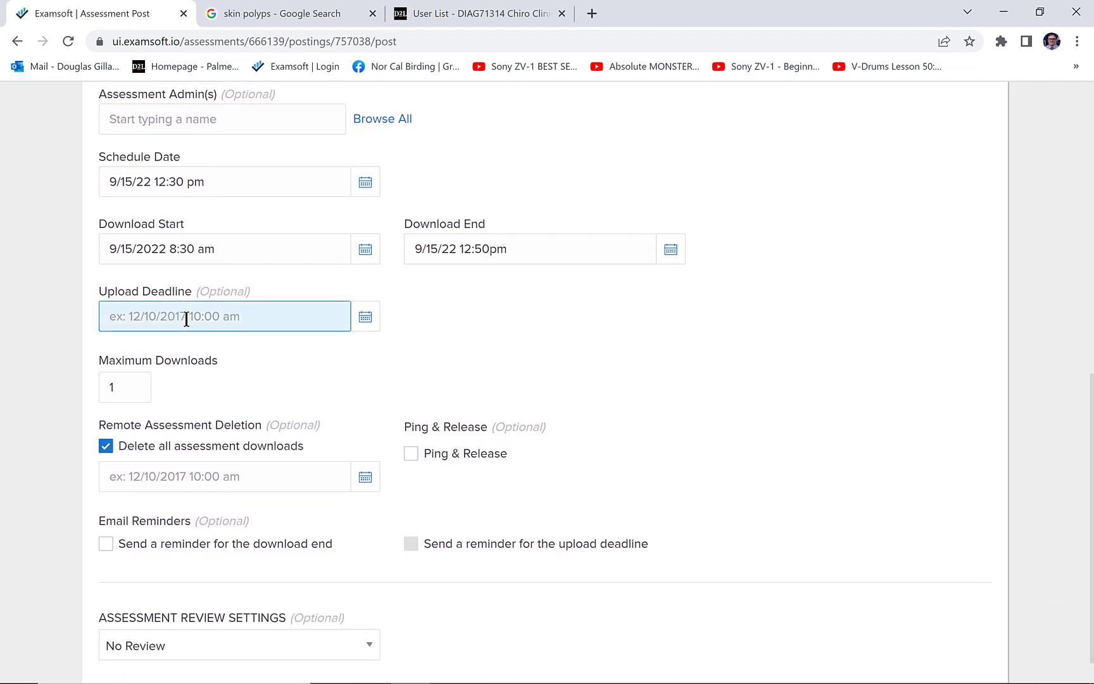
left_click(549, 340)
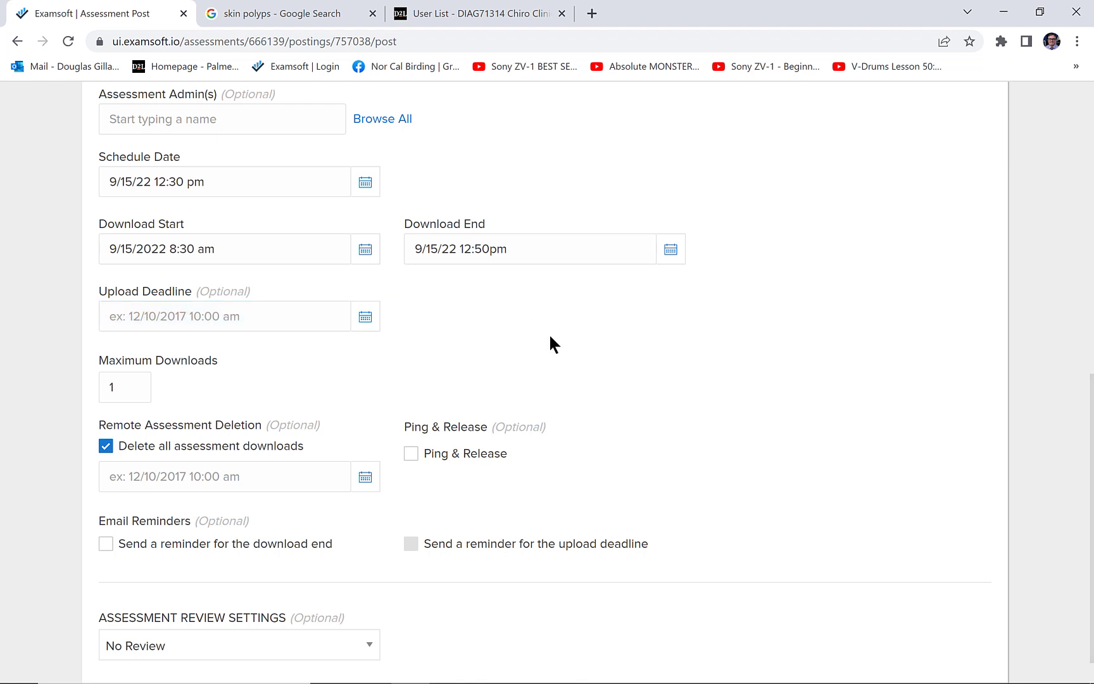
scroll(546, 340, "up", 1)
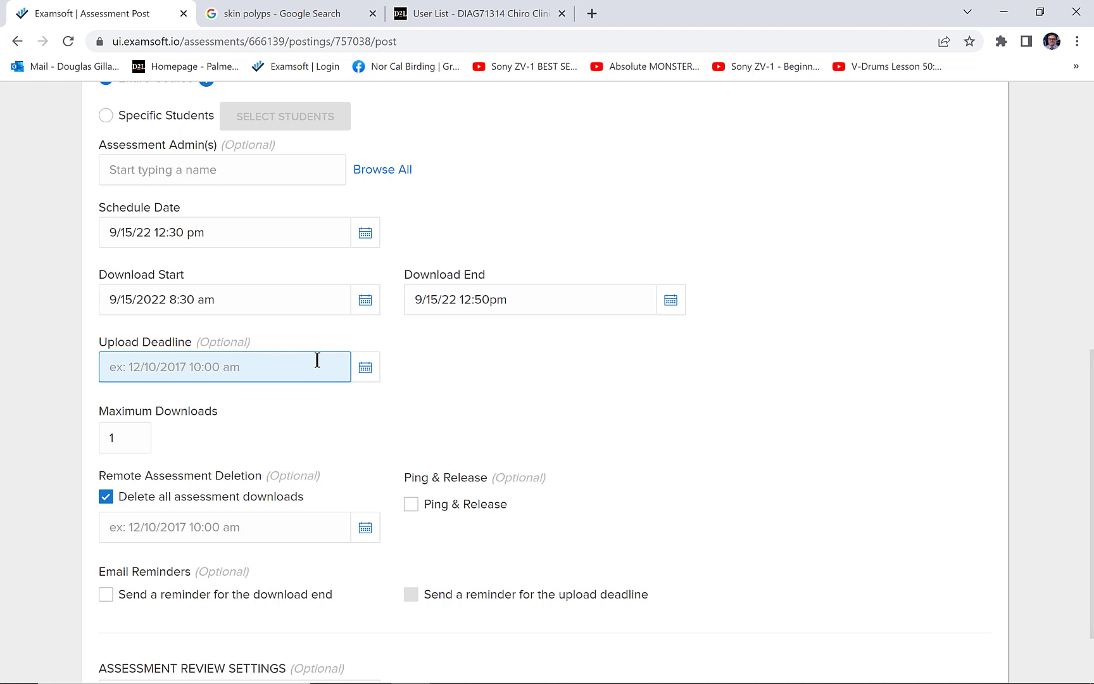
scroll(495, 364, "down", 1)
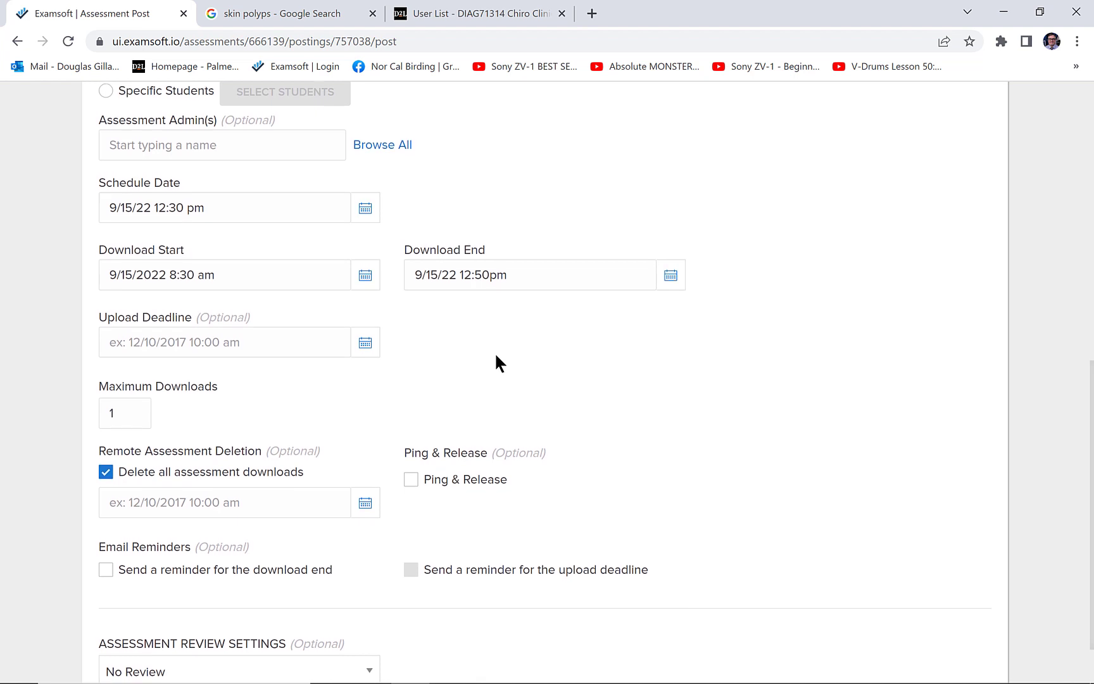
scroll(496, 356, "down", 1)
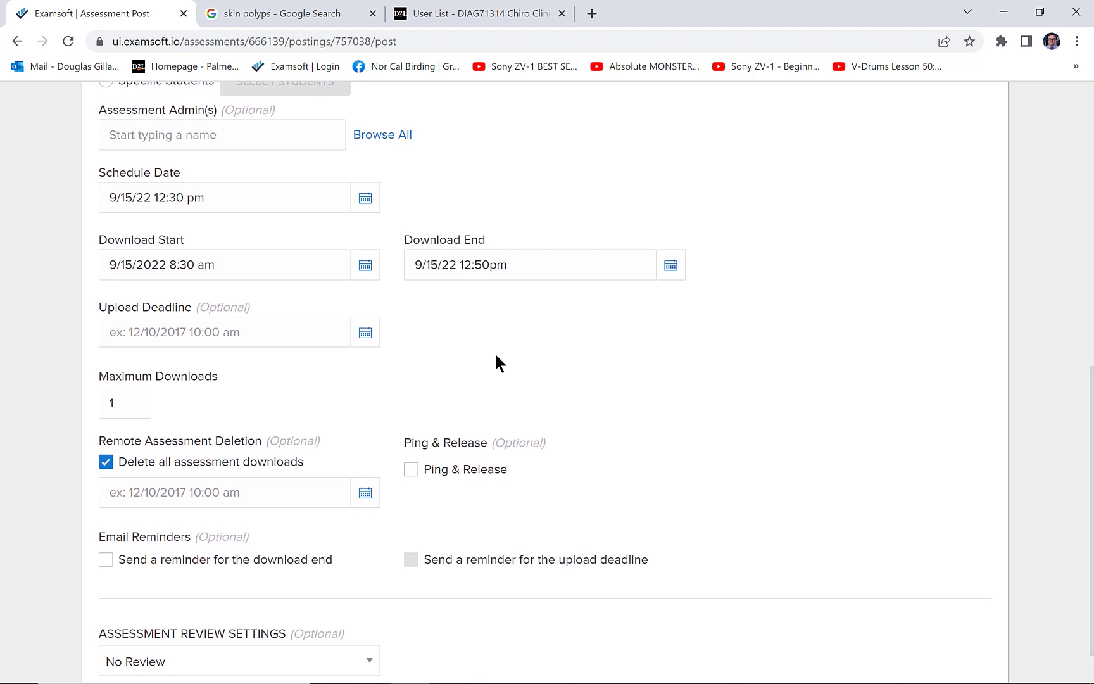
scroll(496, 356, "down", 2)
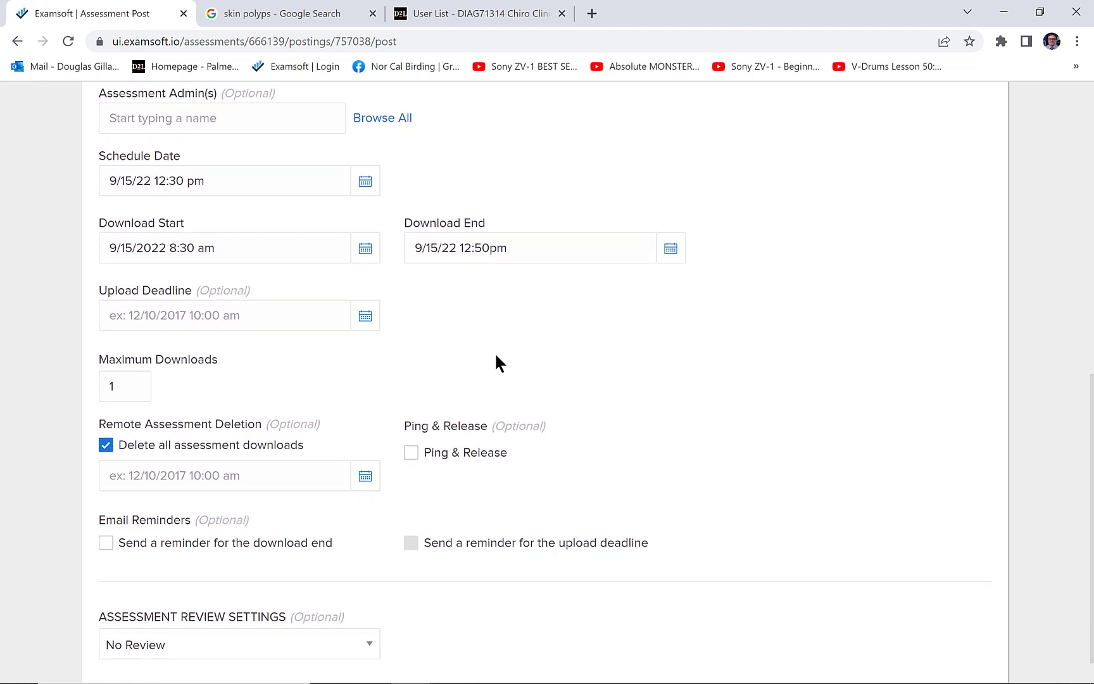
scroll(496, 356, "down", 1)
left_click(139, 342)
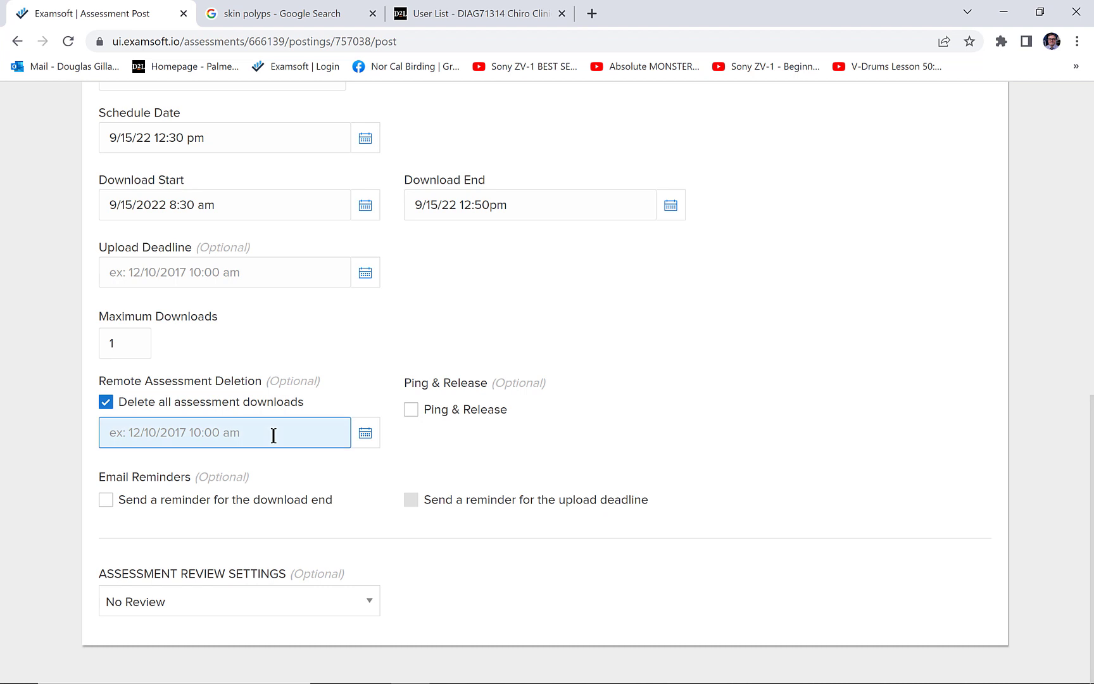
Set the remote deletion date to 9/15/22 1:00 pm
scroll(274, 436, "up", 2)
scroll(273, 436, "down", 2)
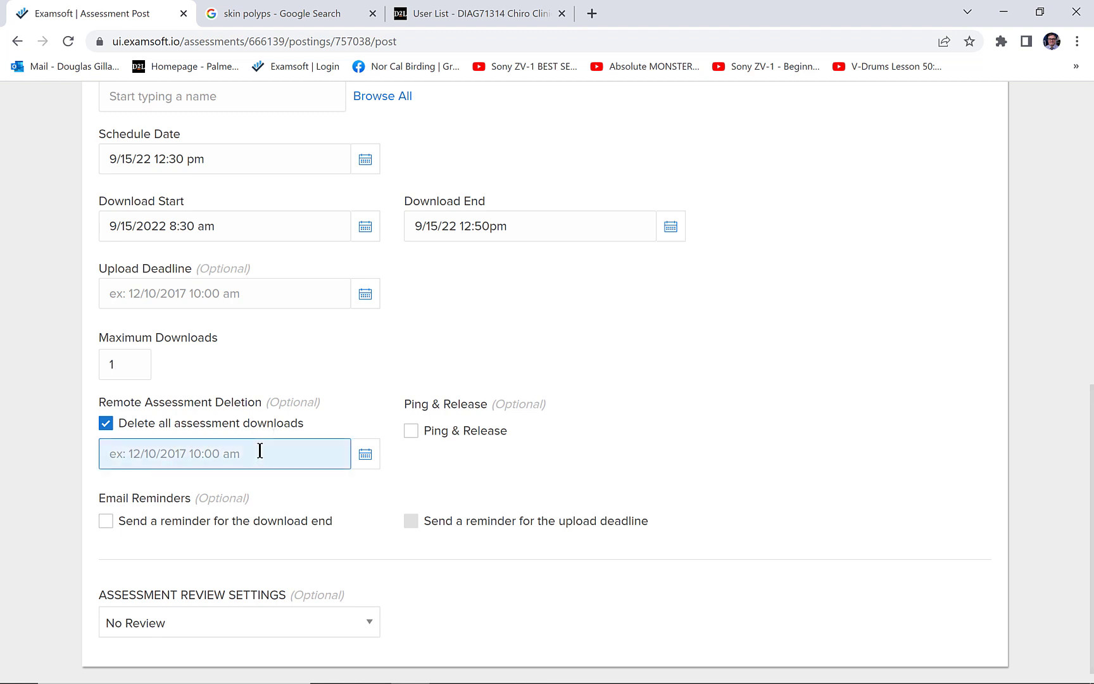
left_click(259, 451)
type("9/15/22 12:30 pm")
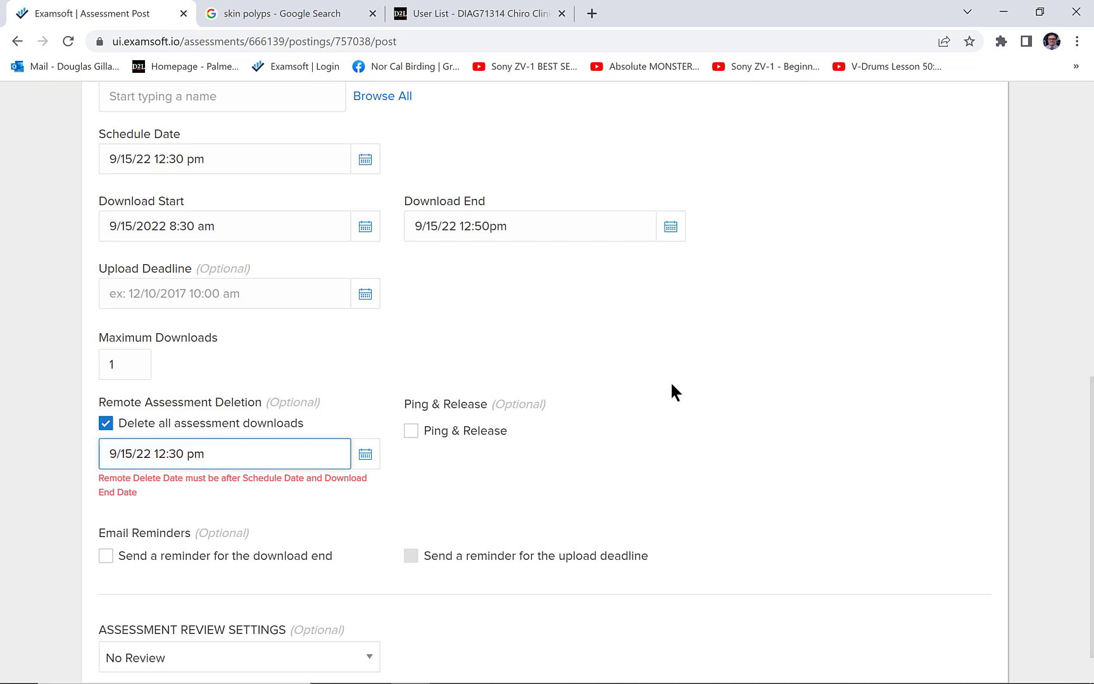
key("Left")
key("Left")
key("Left")
key("BackSpace")
key("BackSpace")
key("BackSpace")
key("BackSpace")
key("BackSpace")
type("1:00")
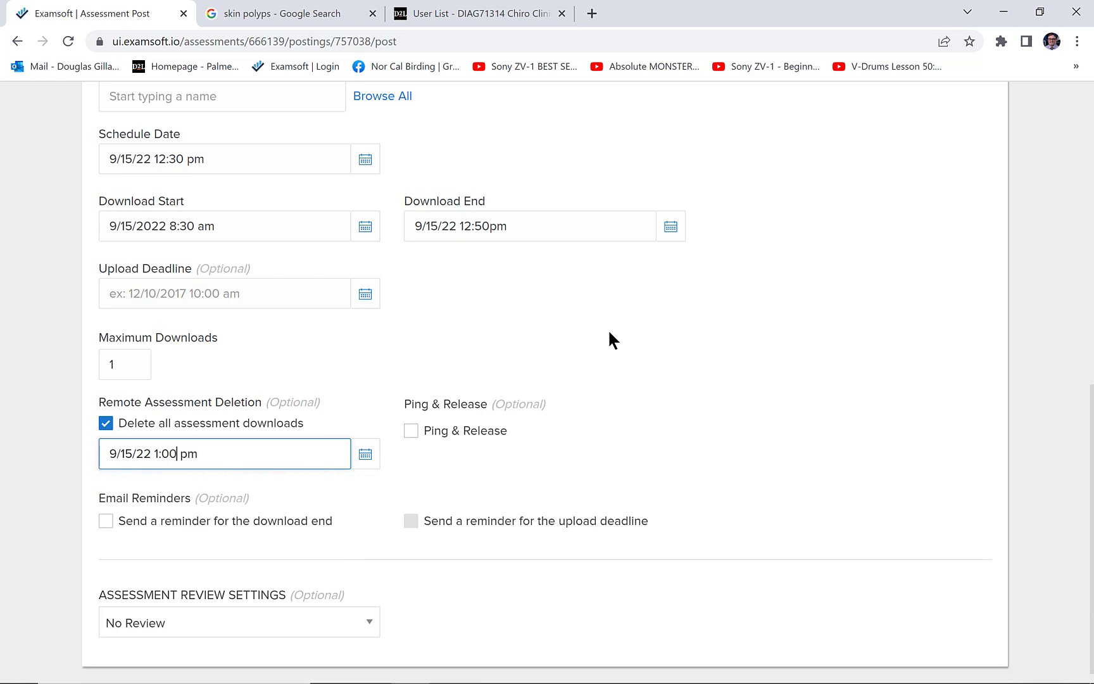
left_click(802, 297)
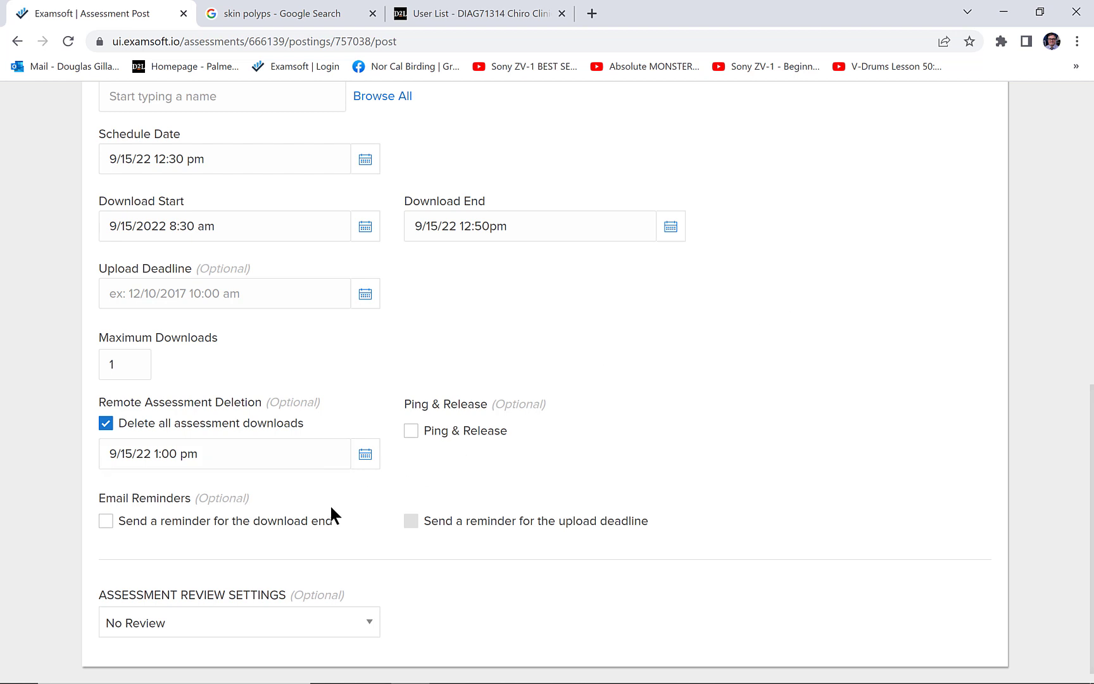
Leave the download-end email reminder unchecked after toggling it on and off
left_click(106, 526)
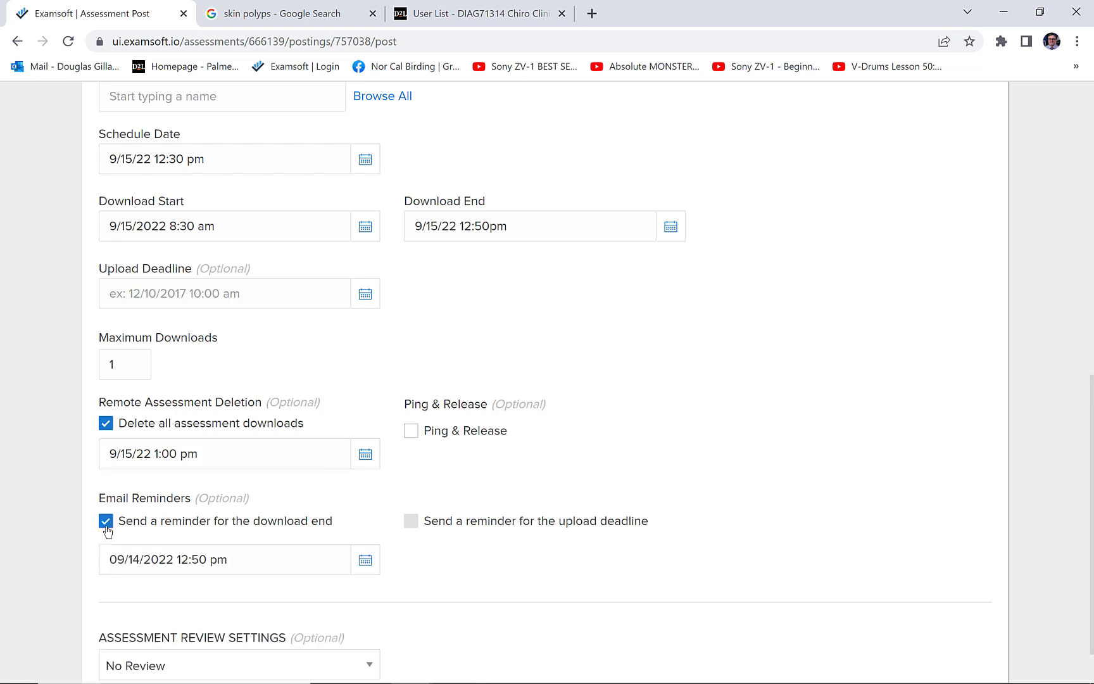
left_click(105, 527)
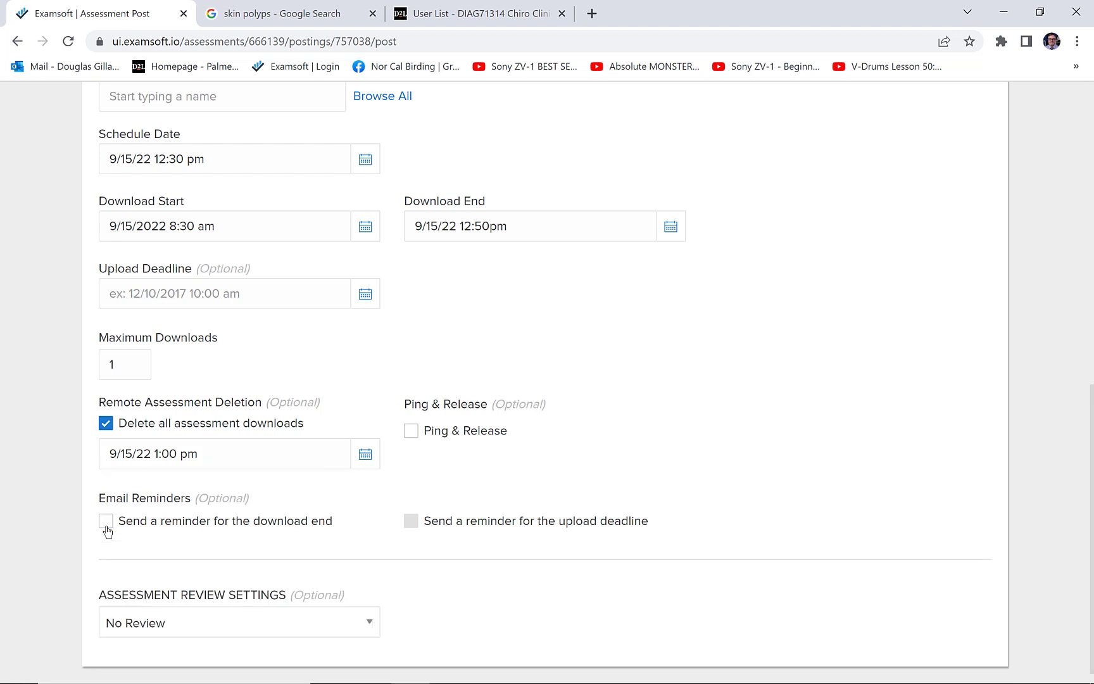
scroll(651, 353, "down", 1)
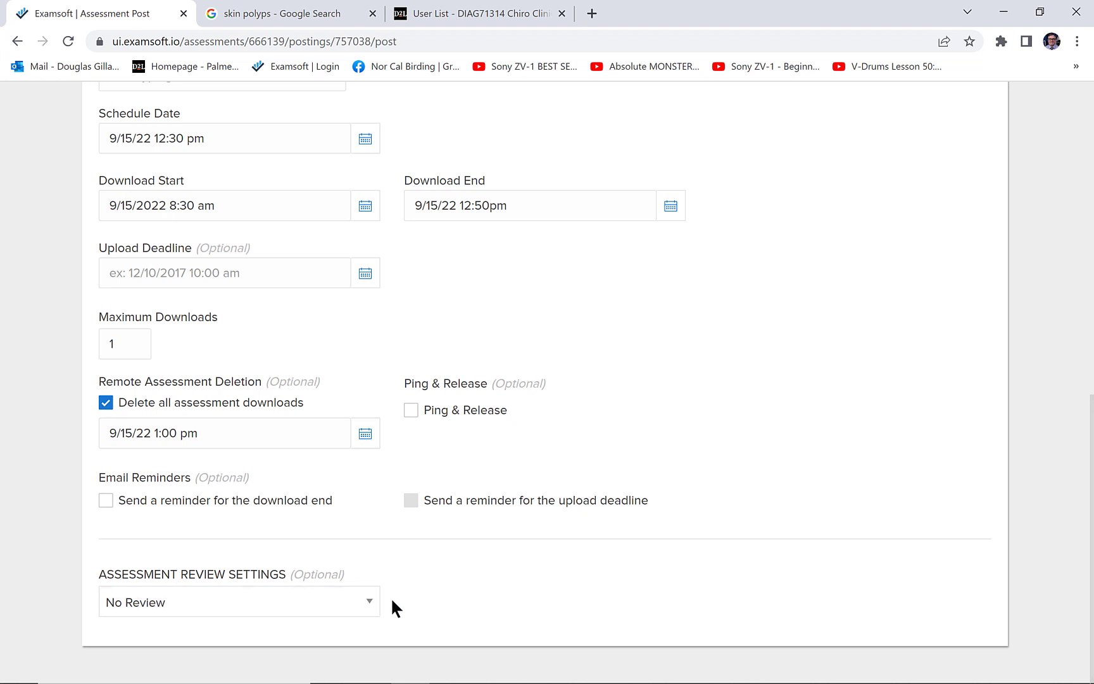
left_click(366, 606)
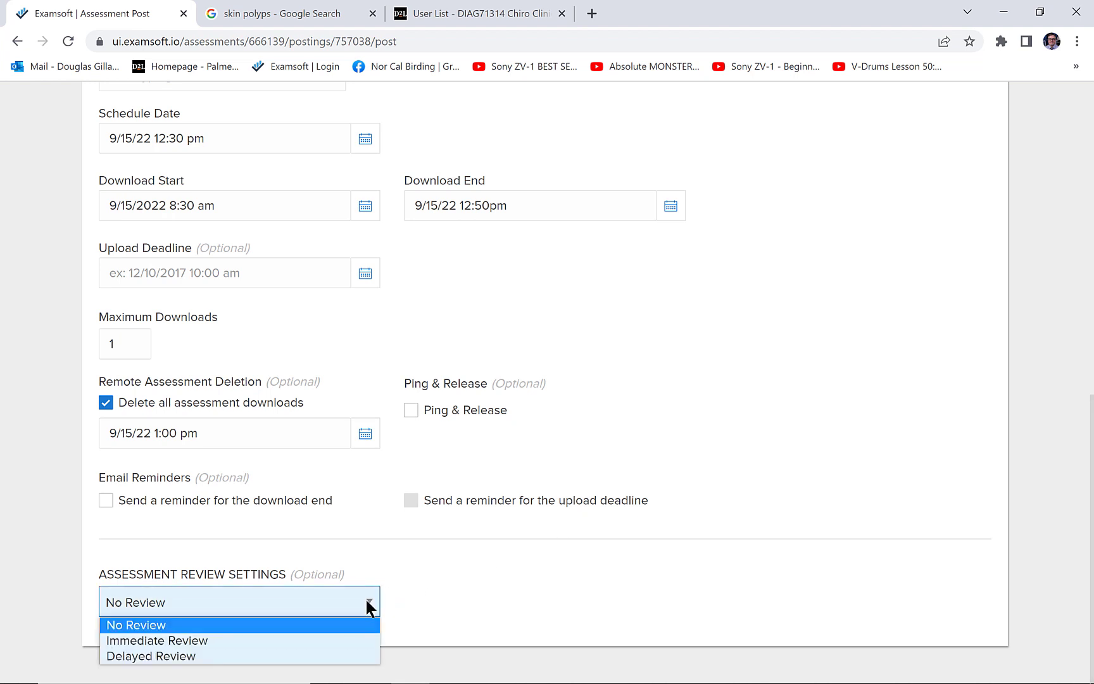
left_click(484, 563)
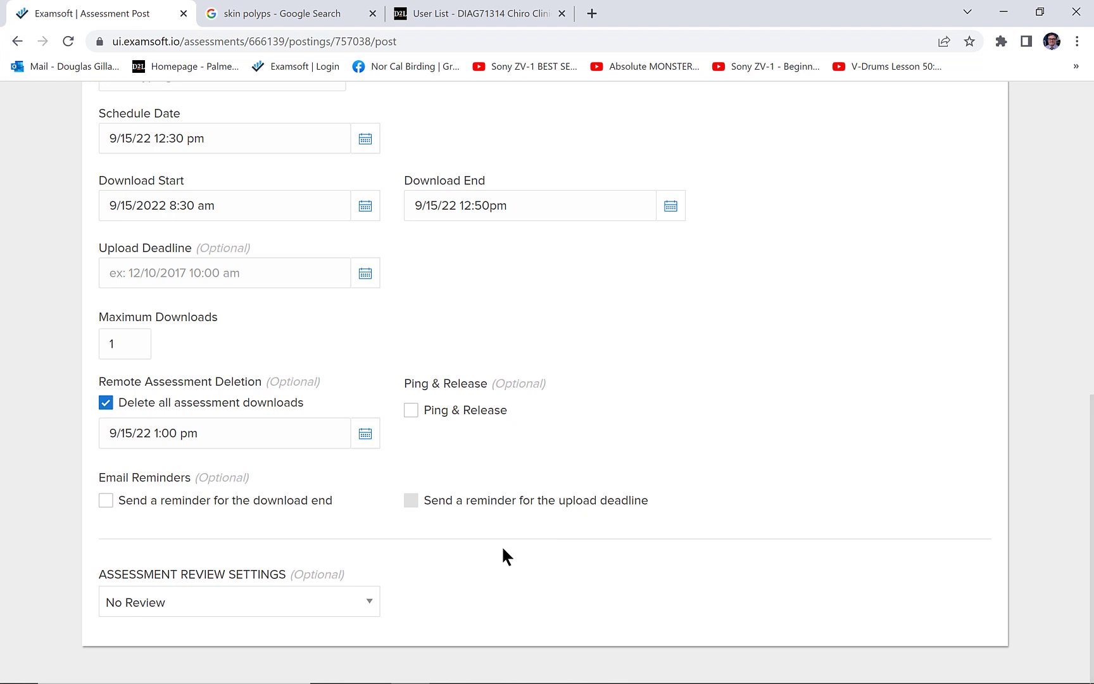
scroll(502, 547, "up", 3)
scroll(503, 550, "up", 5)
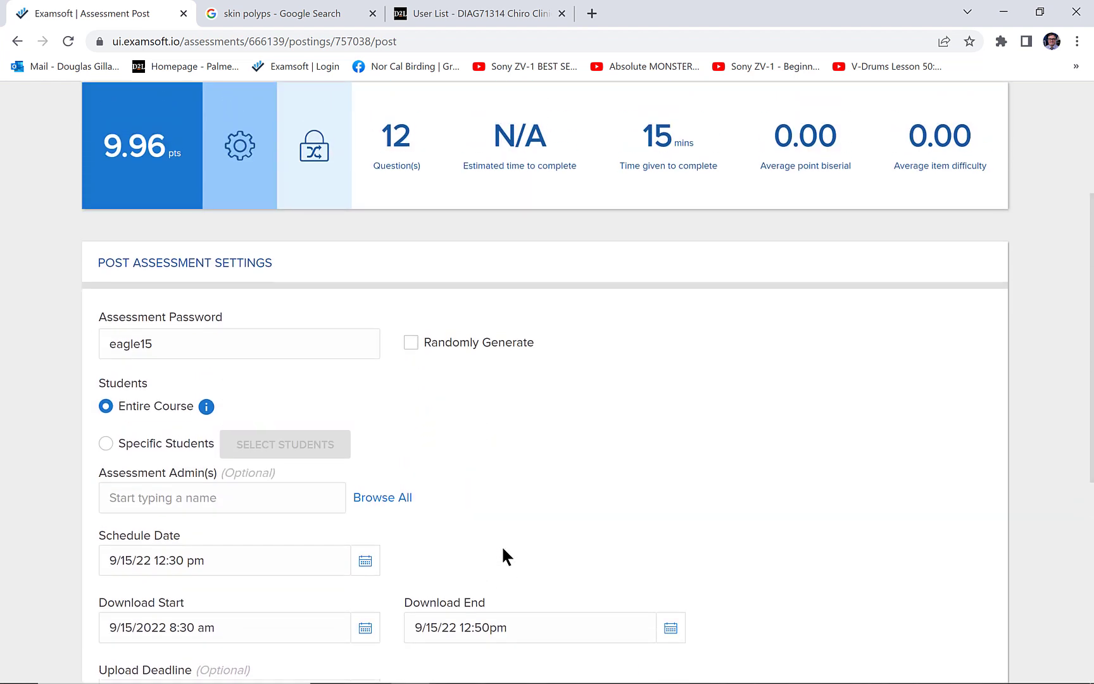
scroll(504, 548, "down", 2)
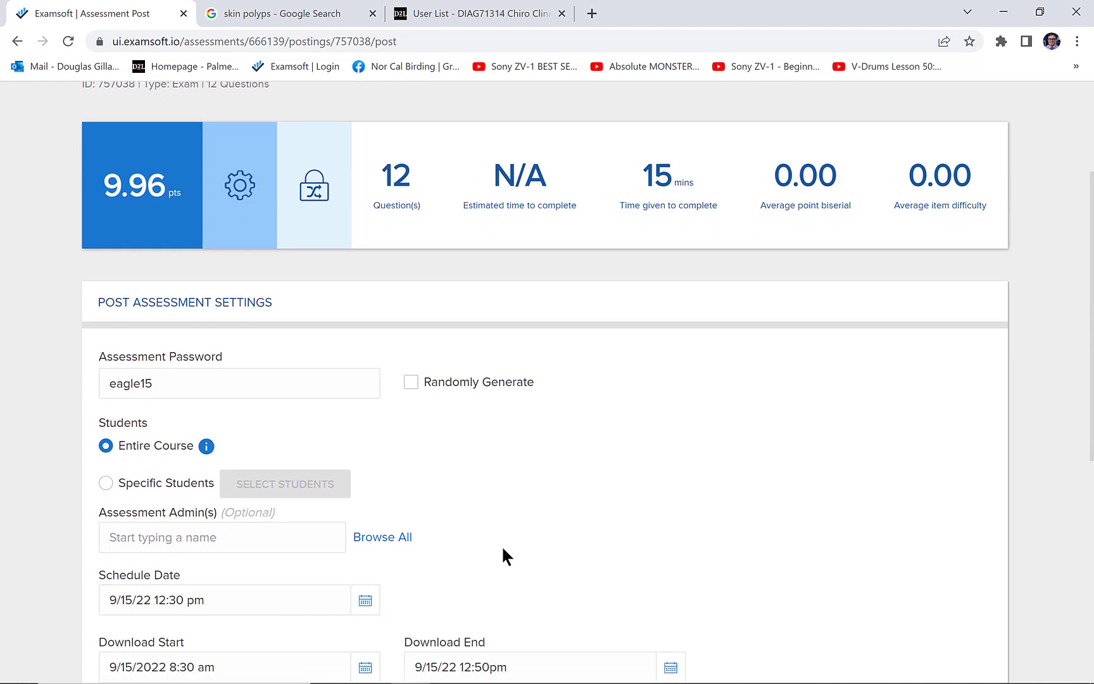
scroll(503, 548, "up", 2)
scroll(504, 549, "down", 4)
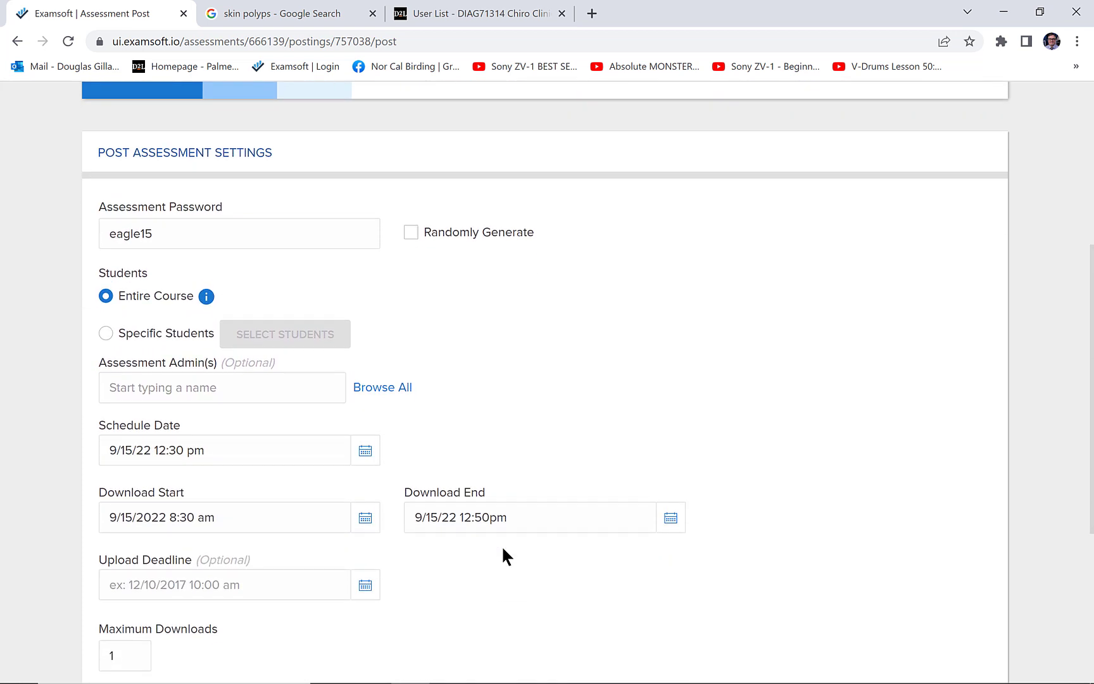
scroll(625, 318, "down", 2)
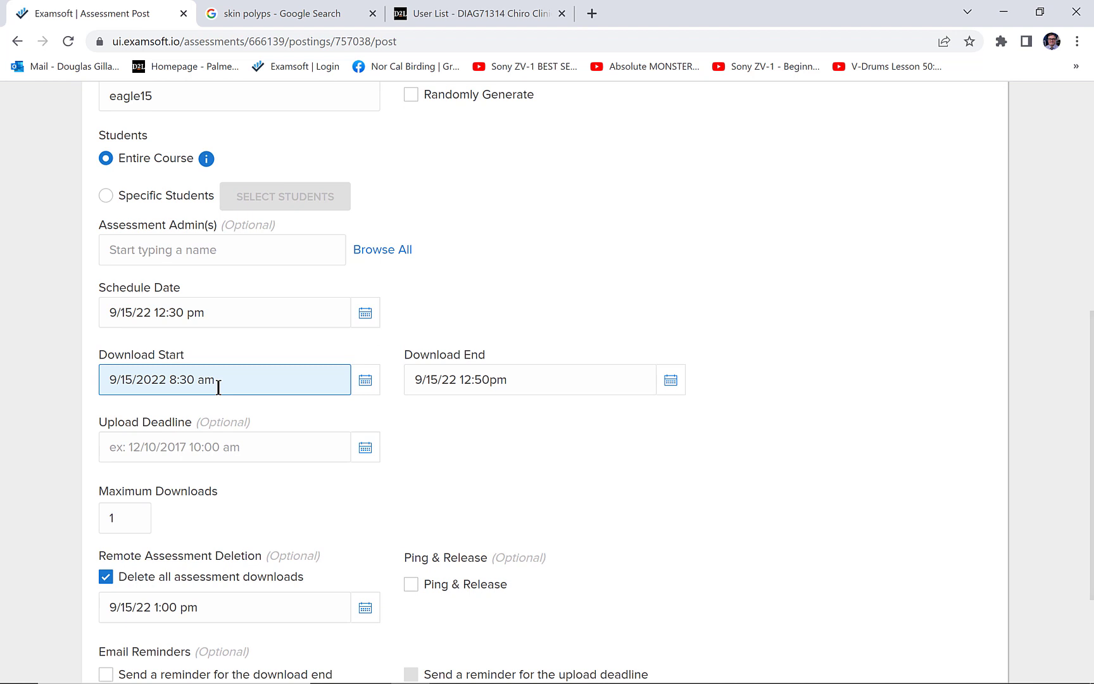
left_click(247, 374)
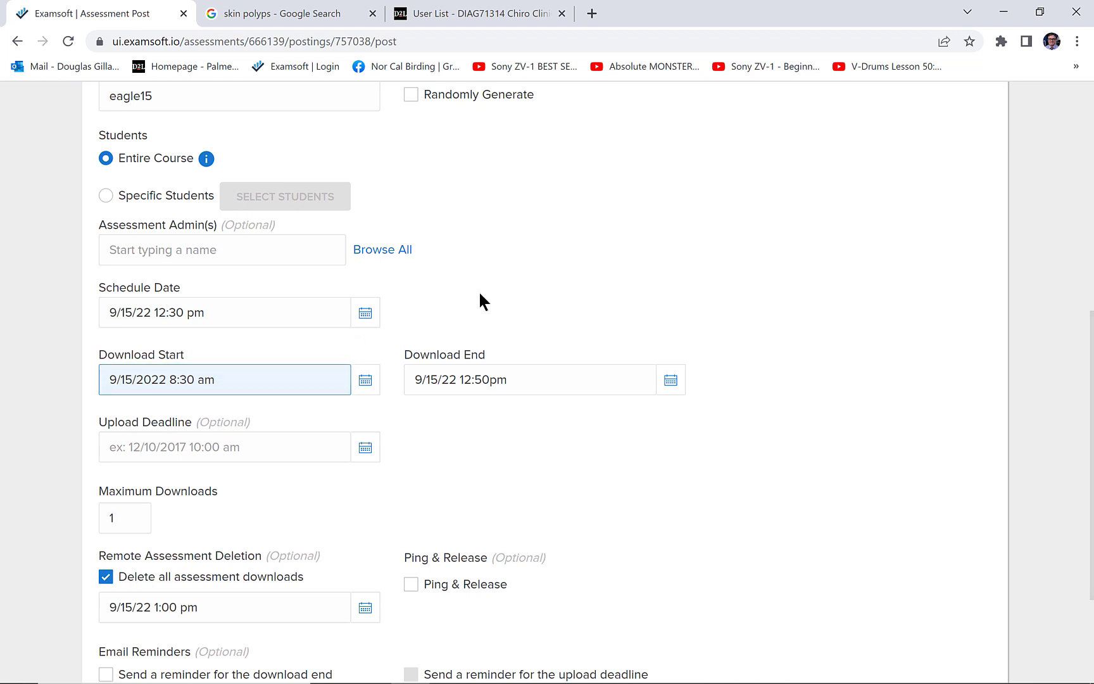
left_click(548, 379)
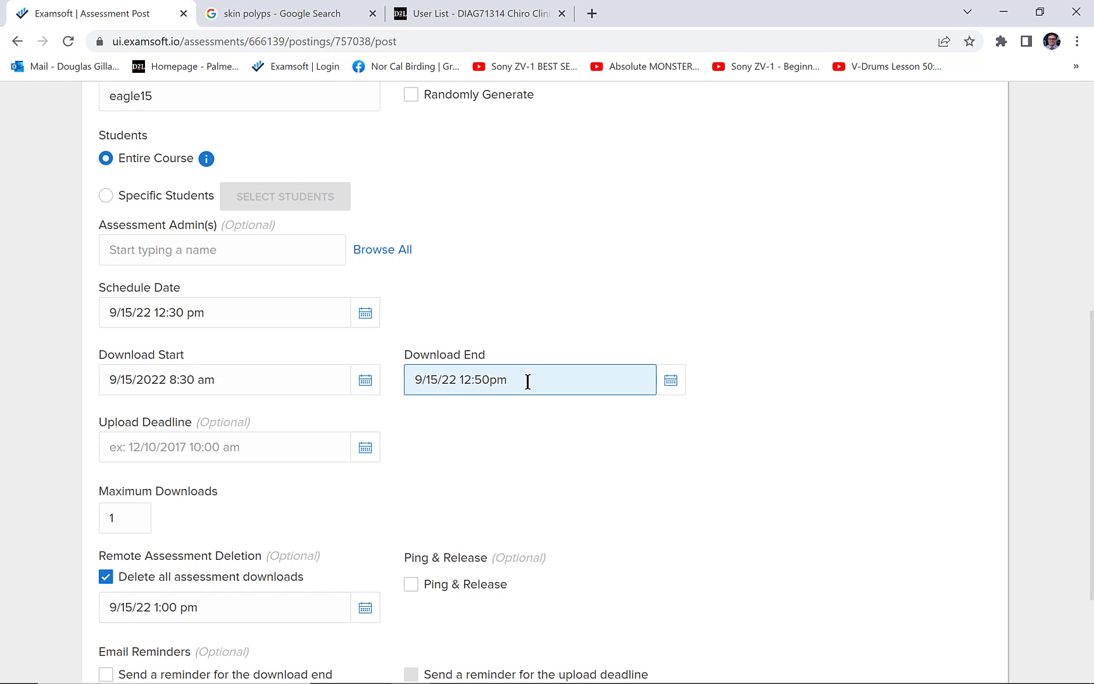
left_click(772, 281)
scroll(771, 282, "down", 3)
scroll(772, 282, "up", 5)
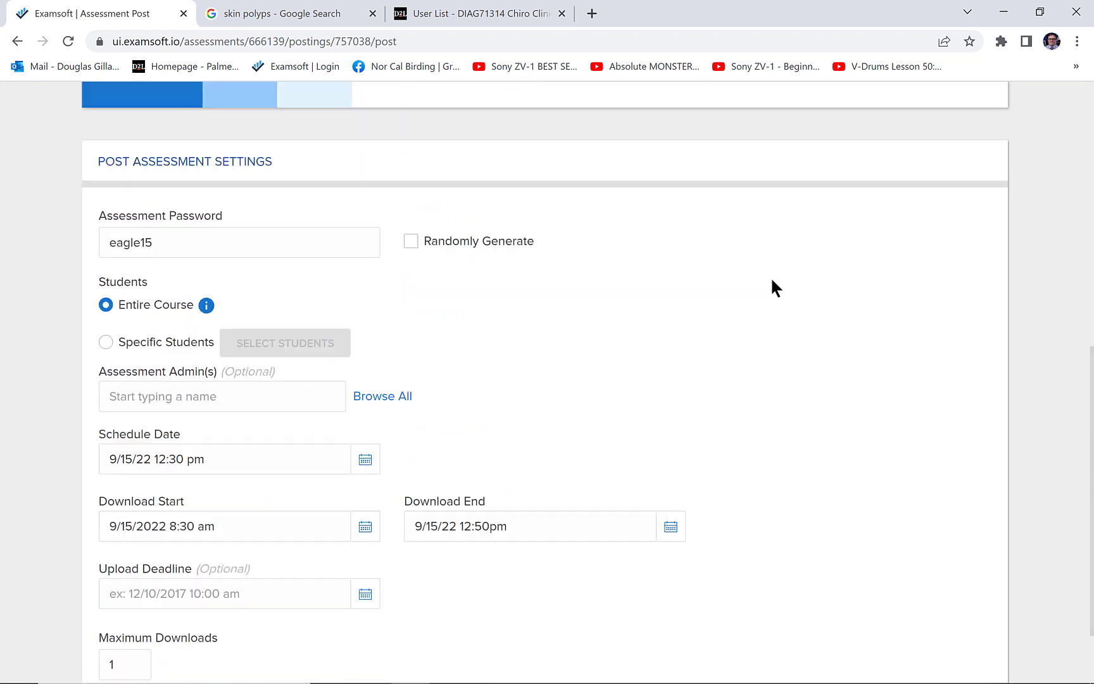
scroll(772, 288, "up", 3)
scroll(770, 276, "up", 2)
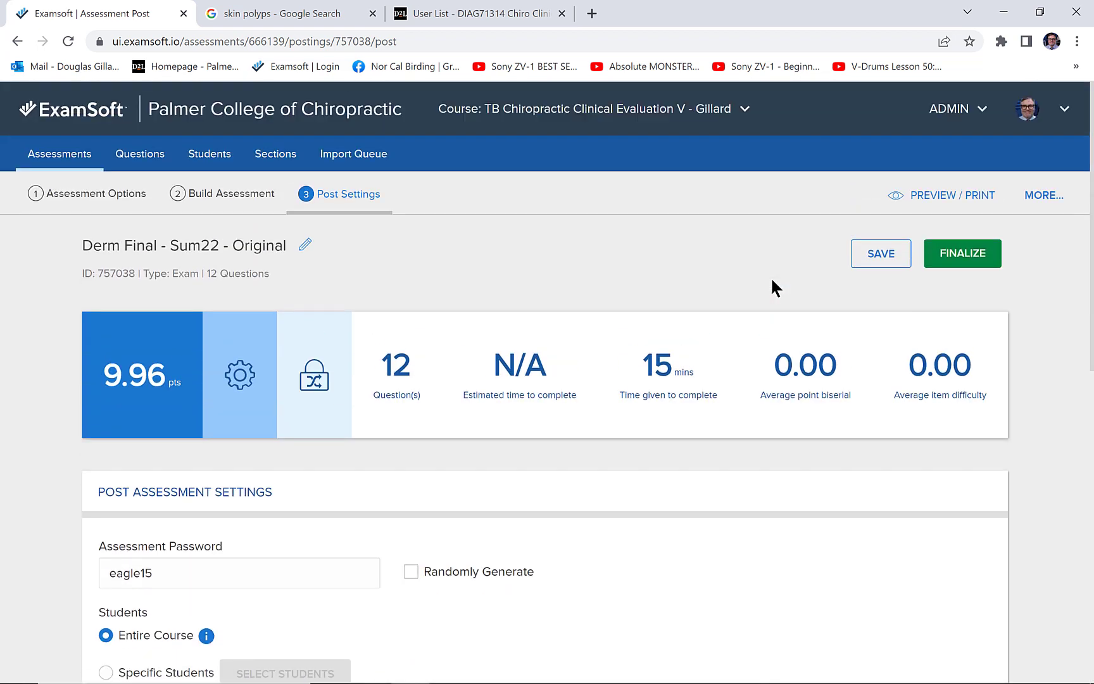
Finalize and post Derm Final - Sum22 - Original to the 29 students
left_click(966, 256)
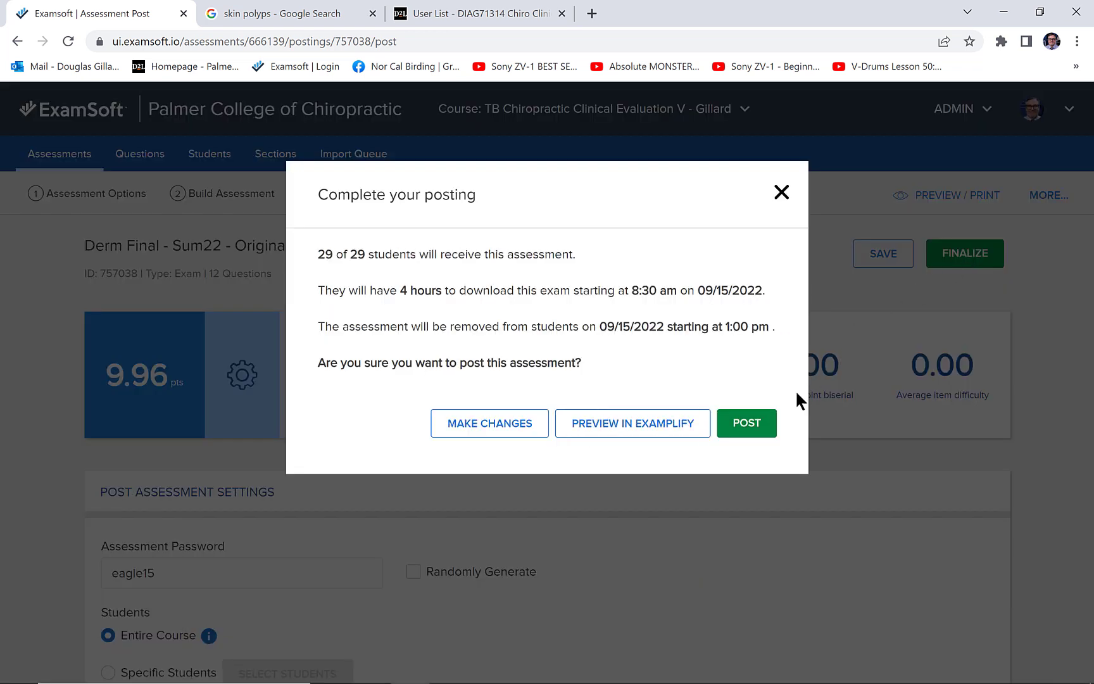
left_click(748, 423)
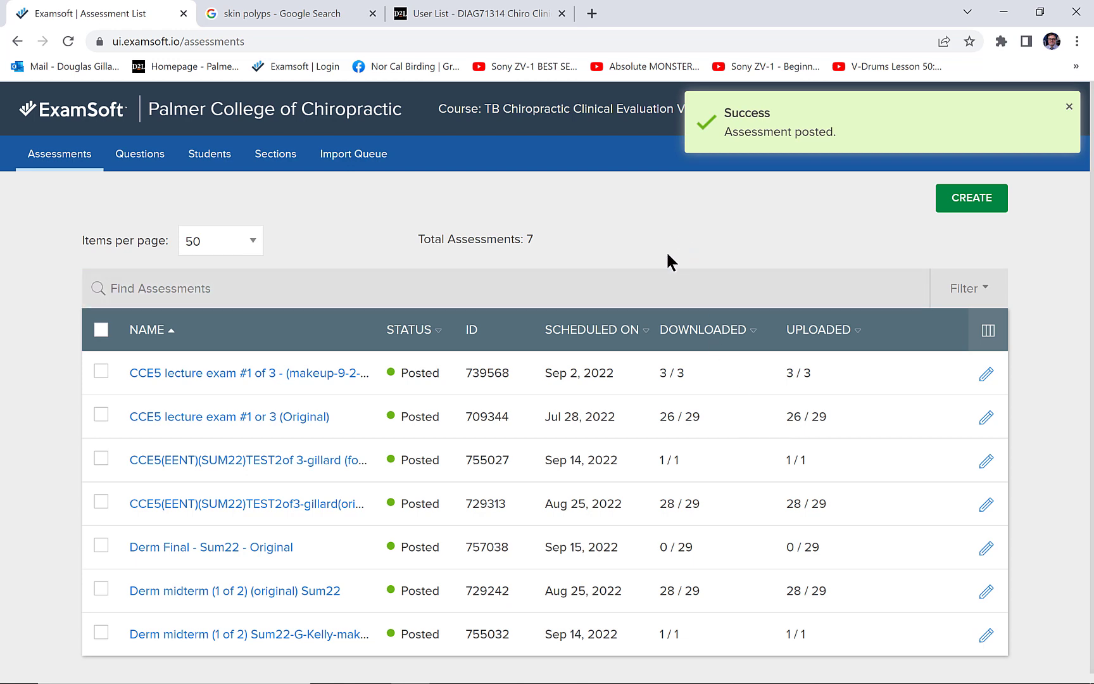
Return to My Courses and open the DIAG71314 Chiro Clinic Eval V course's assessment list
left_click(103, 121)
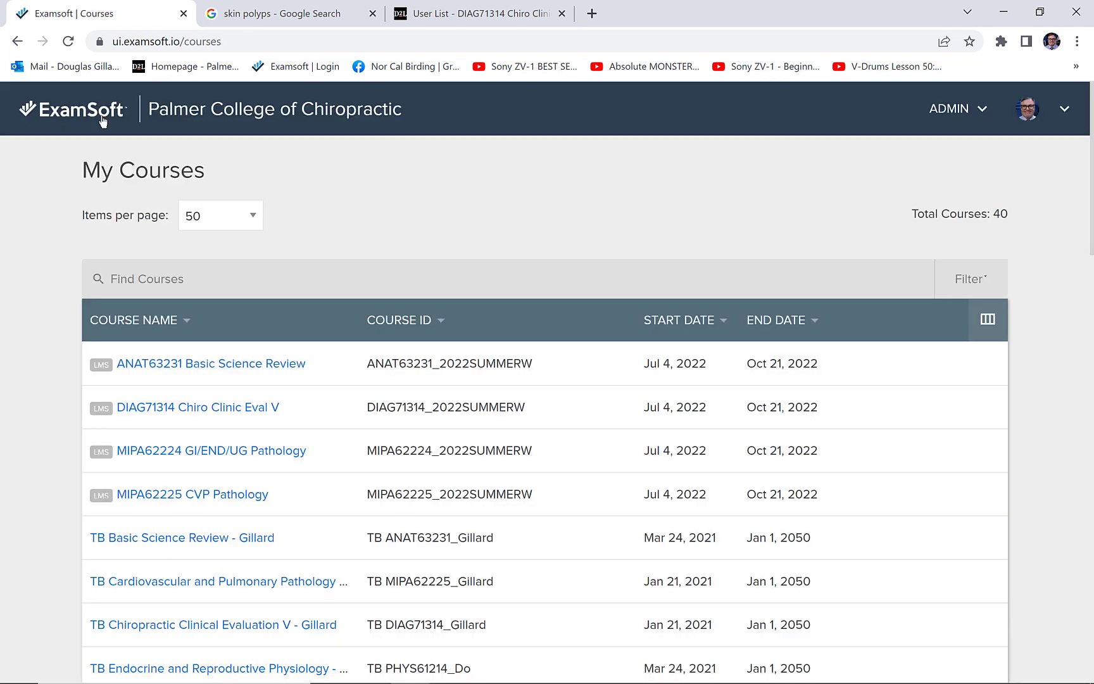
scroll(442, 203, "down", 2)
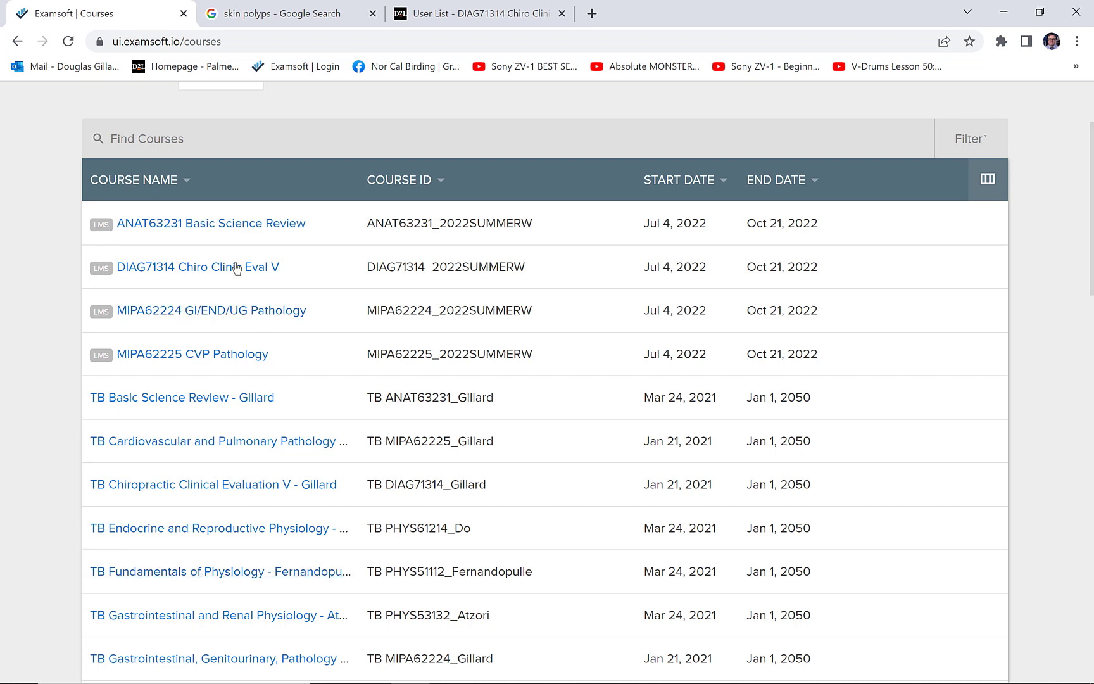
left_click(178, 271)
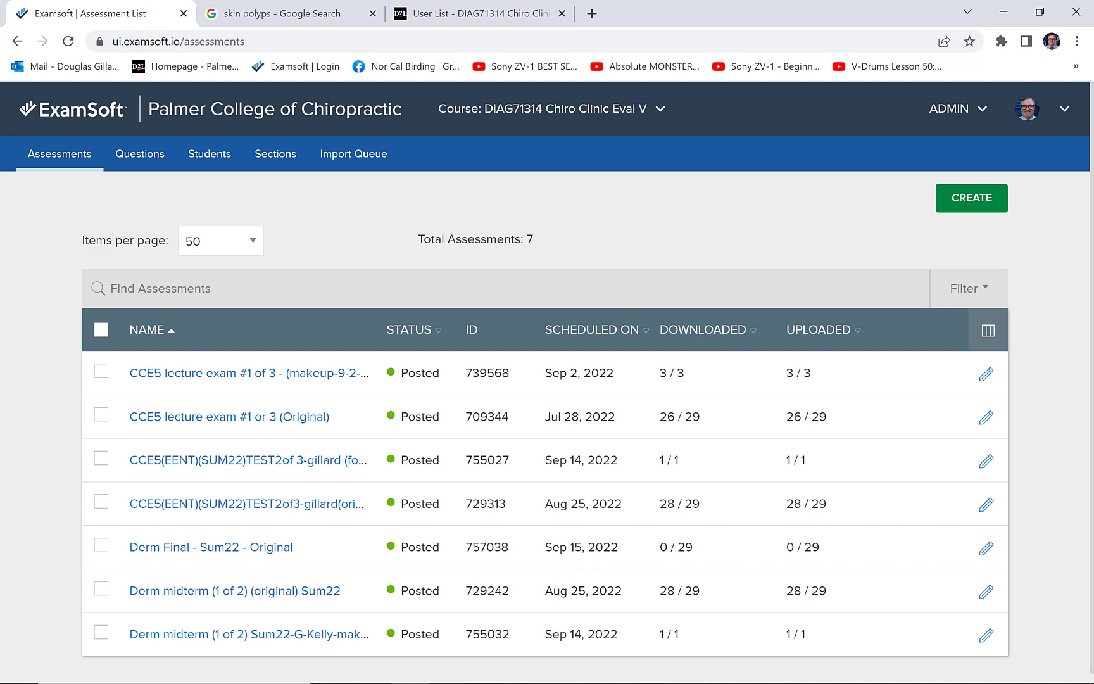
mouse_move(450, 668)
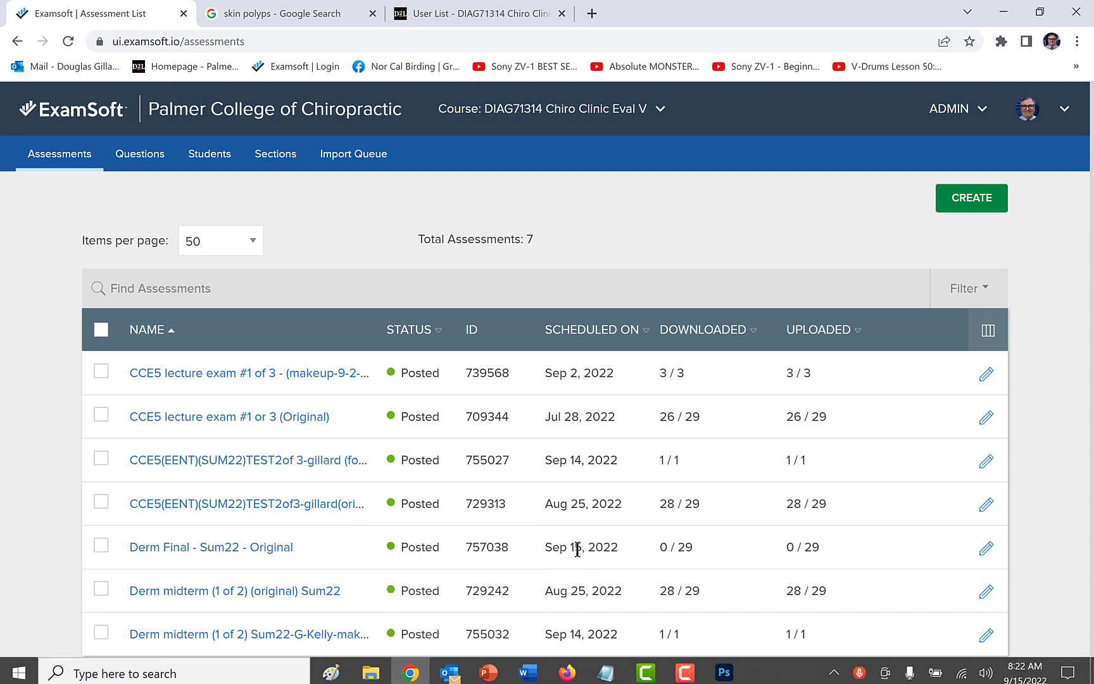
Open the posted Derm Final - Sum22 - Original and review its Post Settings
left_click(247, 550)
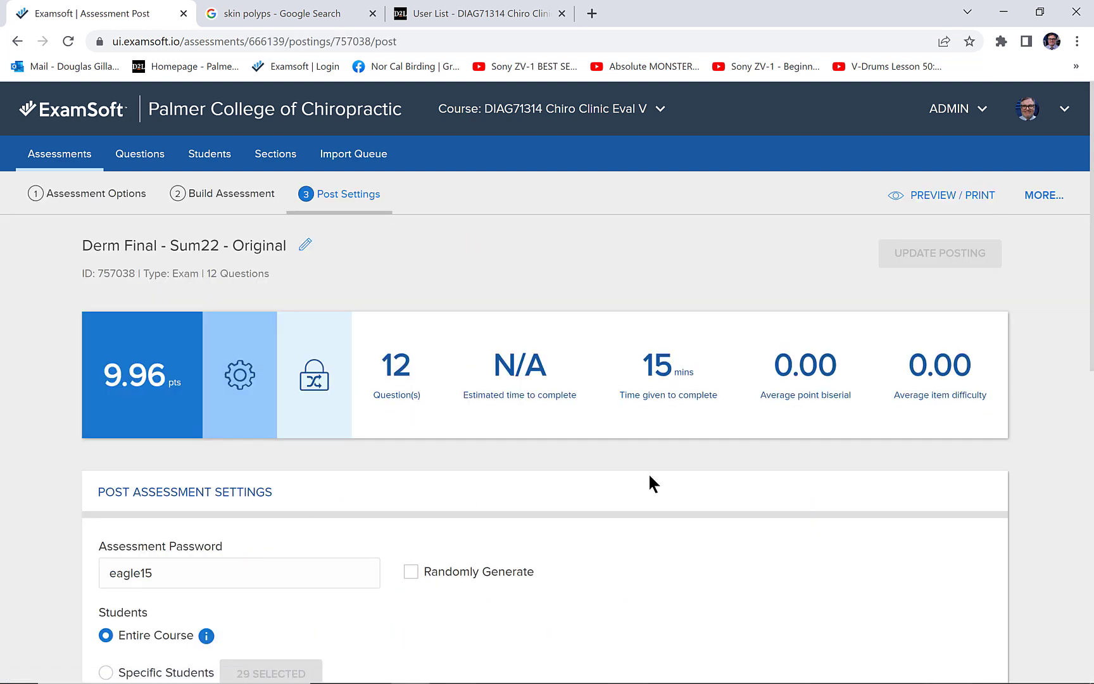
scroll(699, 513, "down", 5)
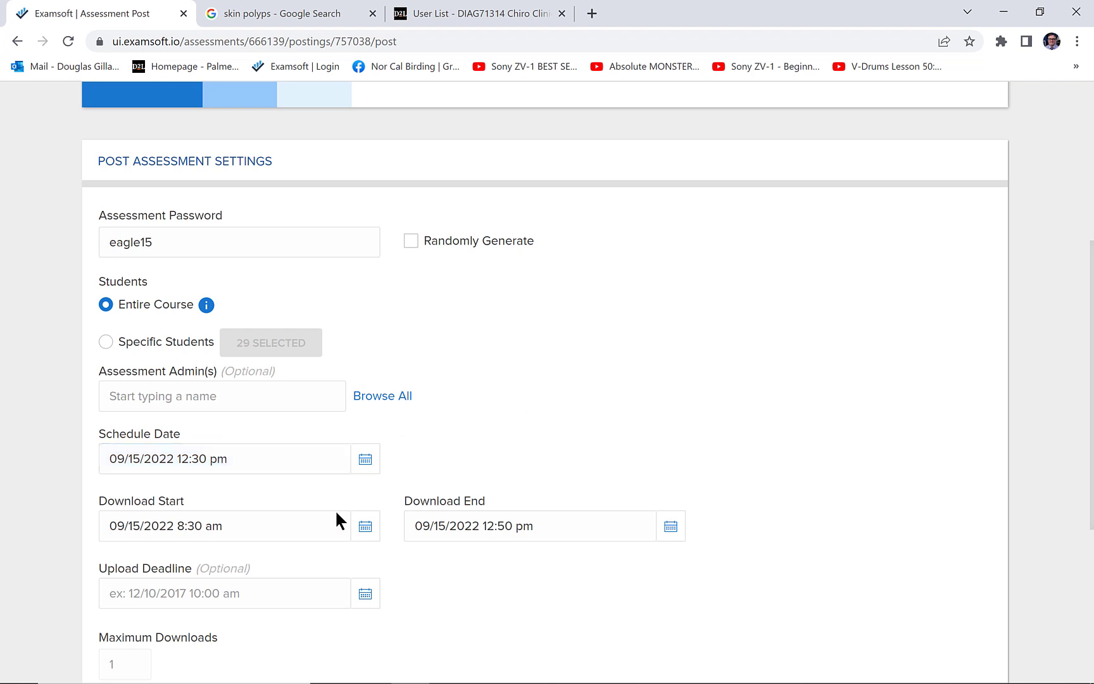
scroll(574, 383, "down", 1)
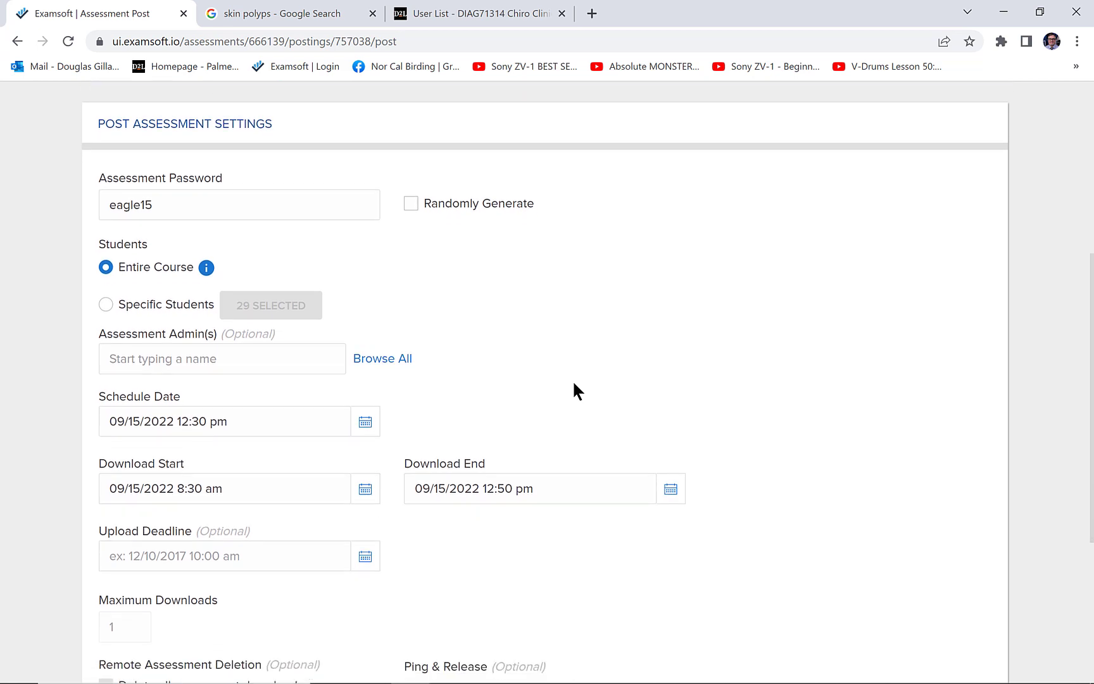
scroll(573, 384, "down", 3)
scroll(573, 383, "up", 7)
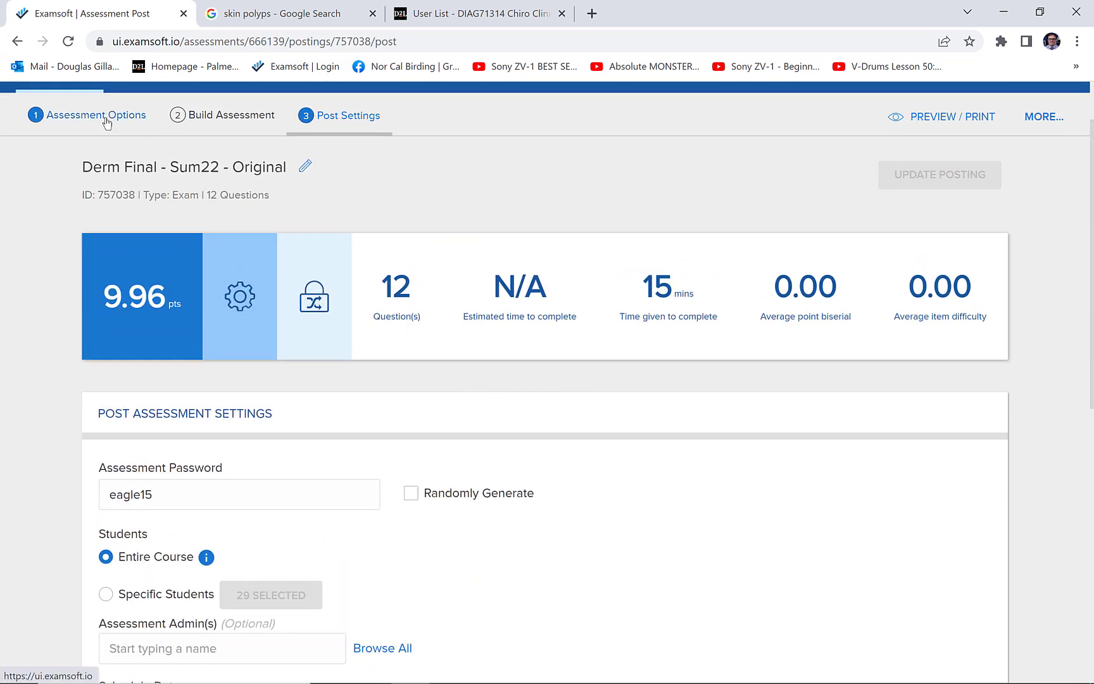
Change the Derm Final's time limit from 15 to 16 minutes in its general options
left_click(69, 115)
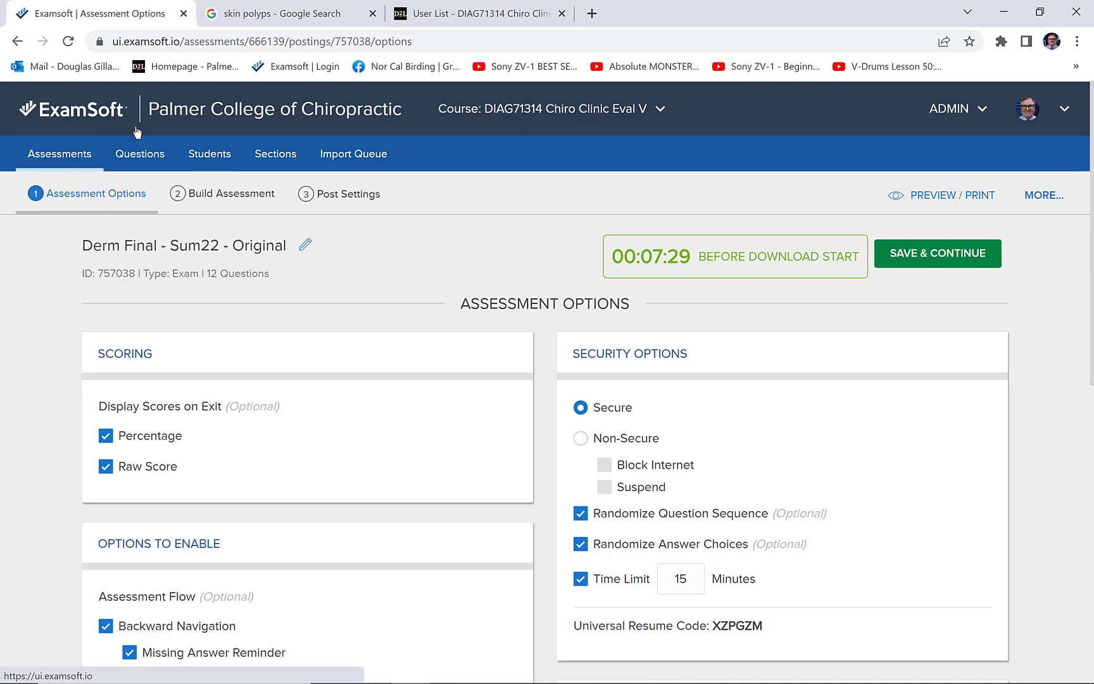
left_click(106, 437)
left_click(105, 436)
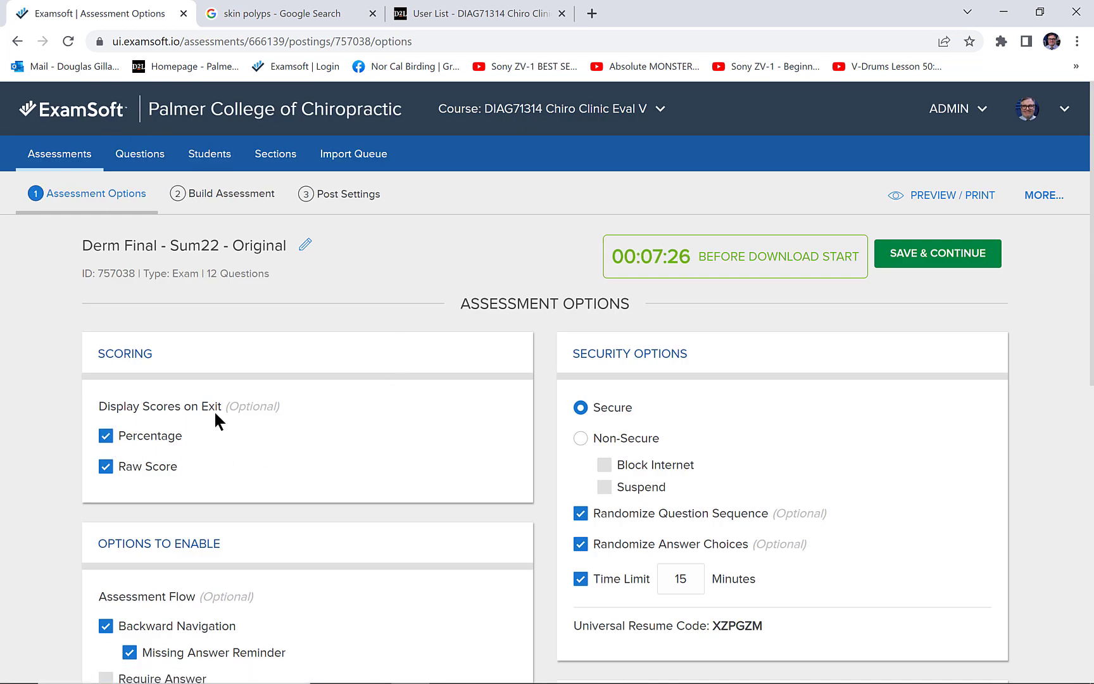
scroll(327, 415, "down", 1)
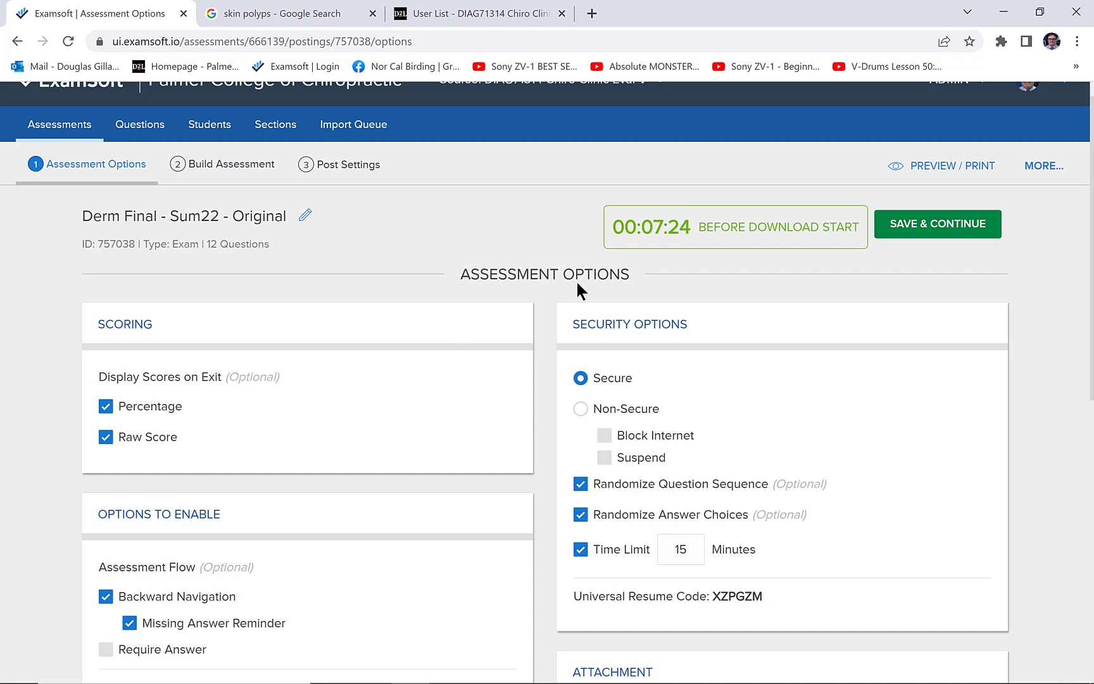
scroll(447, 380, "down", 2)
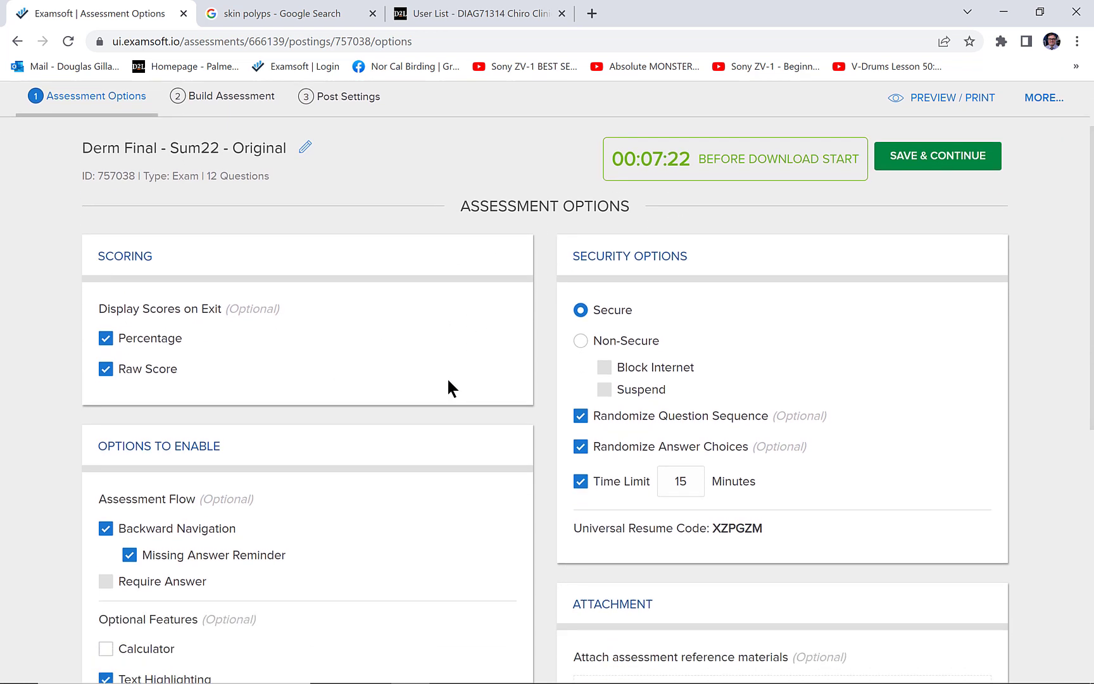
left_click_drag(688, 423, 671, 435)
type("16")
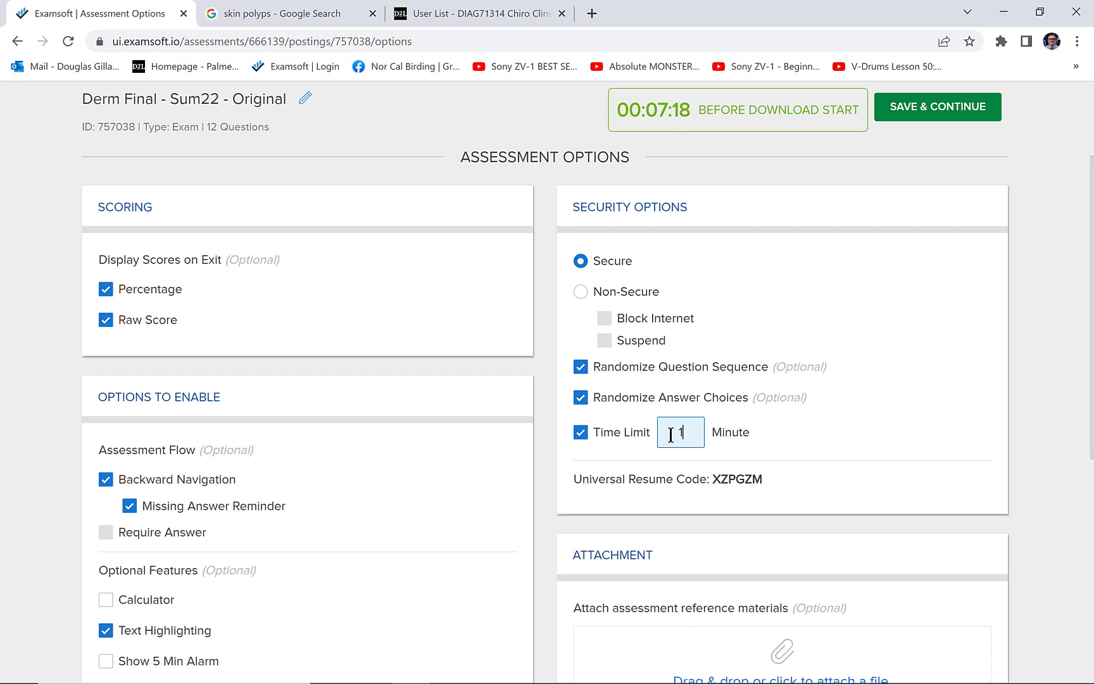
left_click(907, 399)
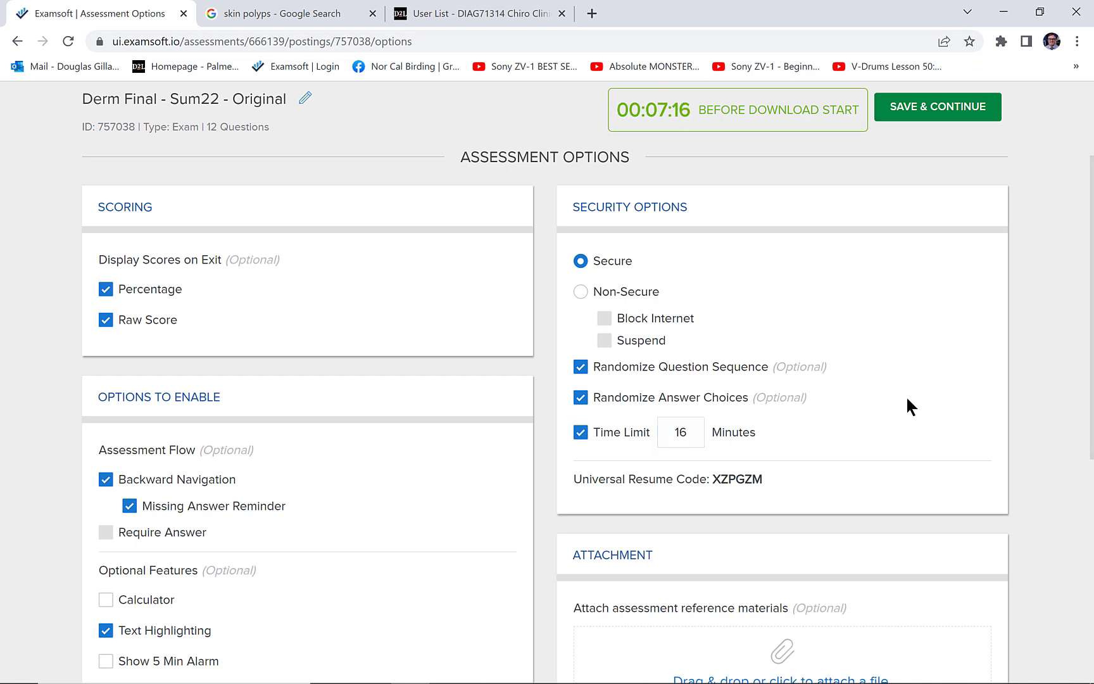
Enable Show 5 Min Alarm and save the assessment options
scroll(906, 395, "up", 1)
scroll(905, 395, "down", 4)
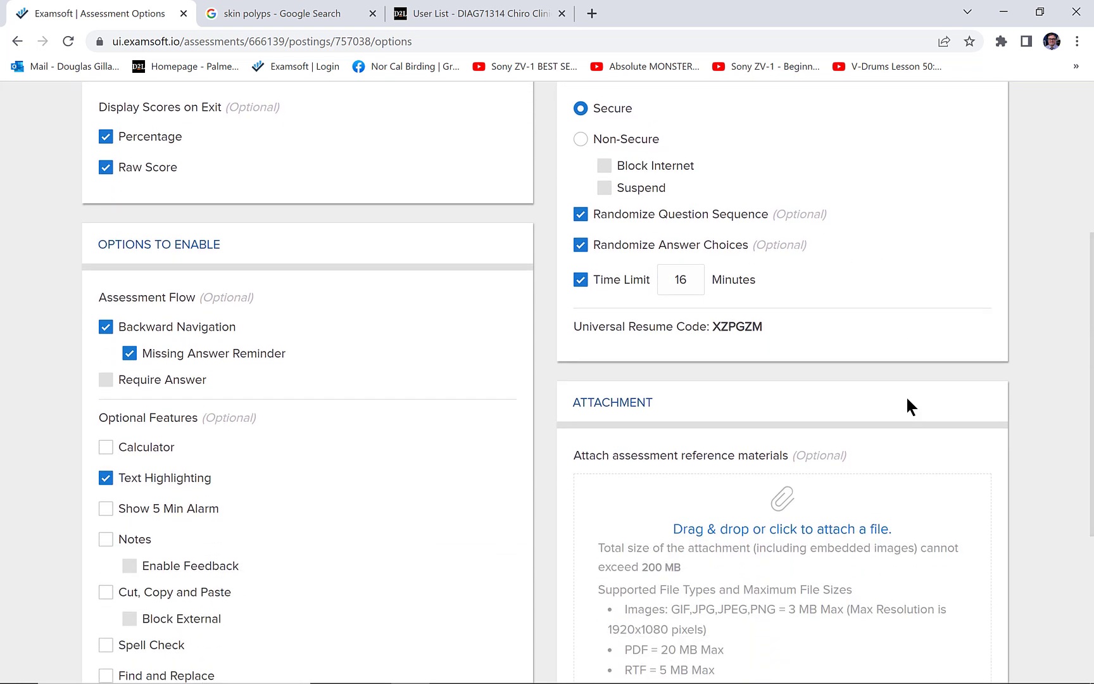
scroll(907, 399, "down", 1)
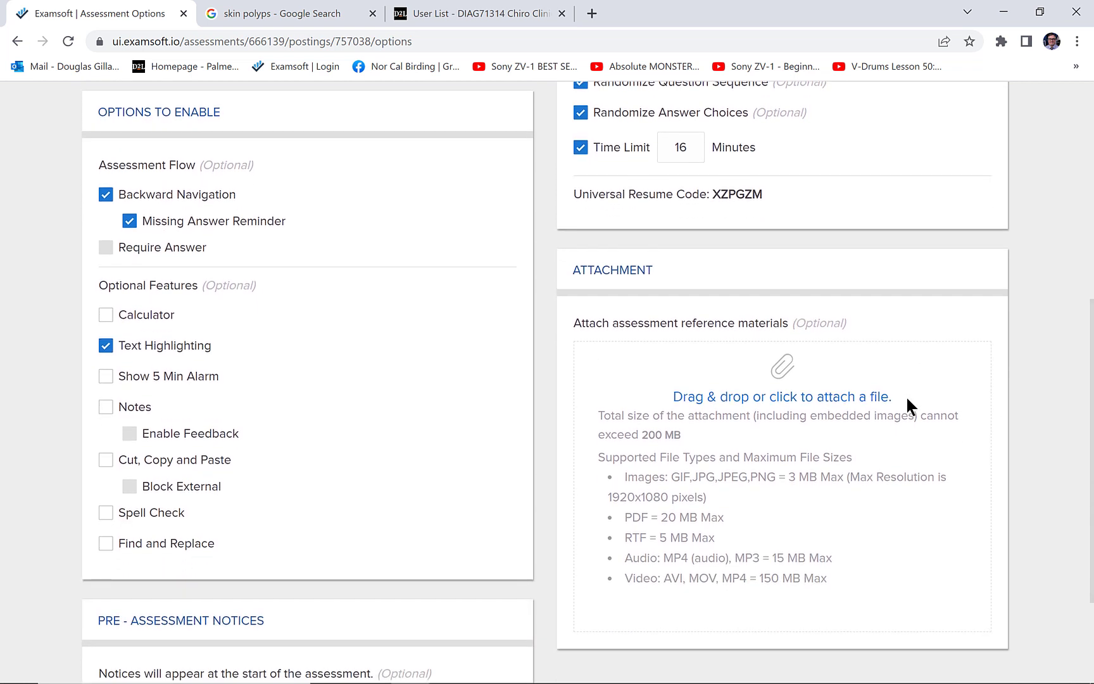
left_click(106, 373)
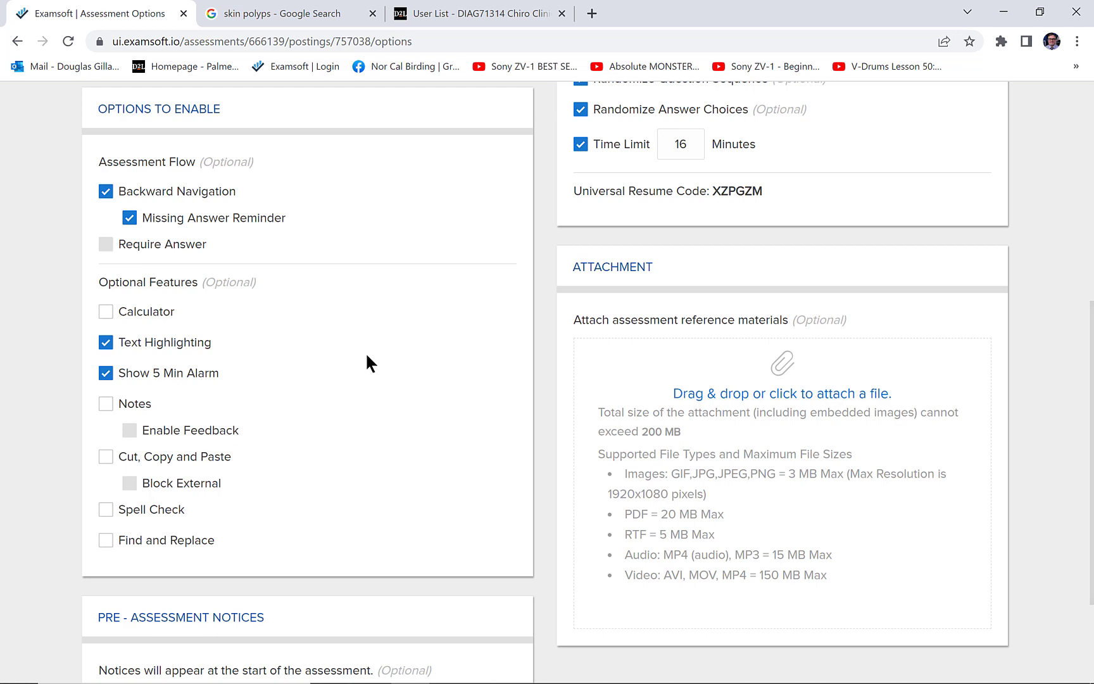
scroll(366, 362, "down", 1)
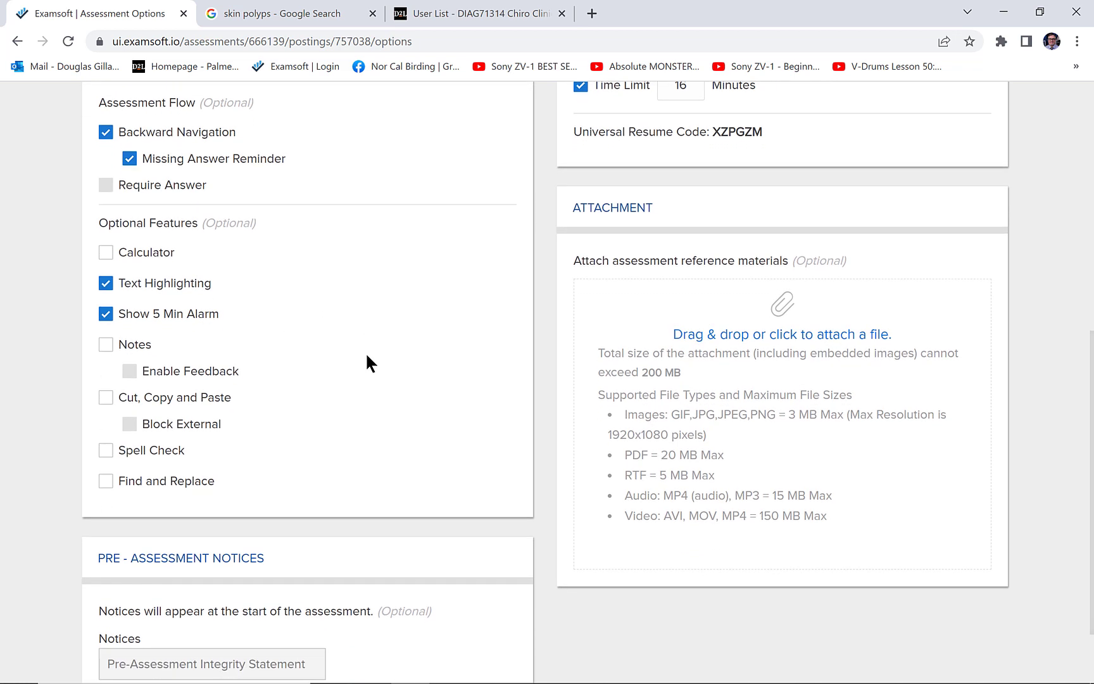
scroll(366, 355, "down", 2)
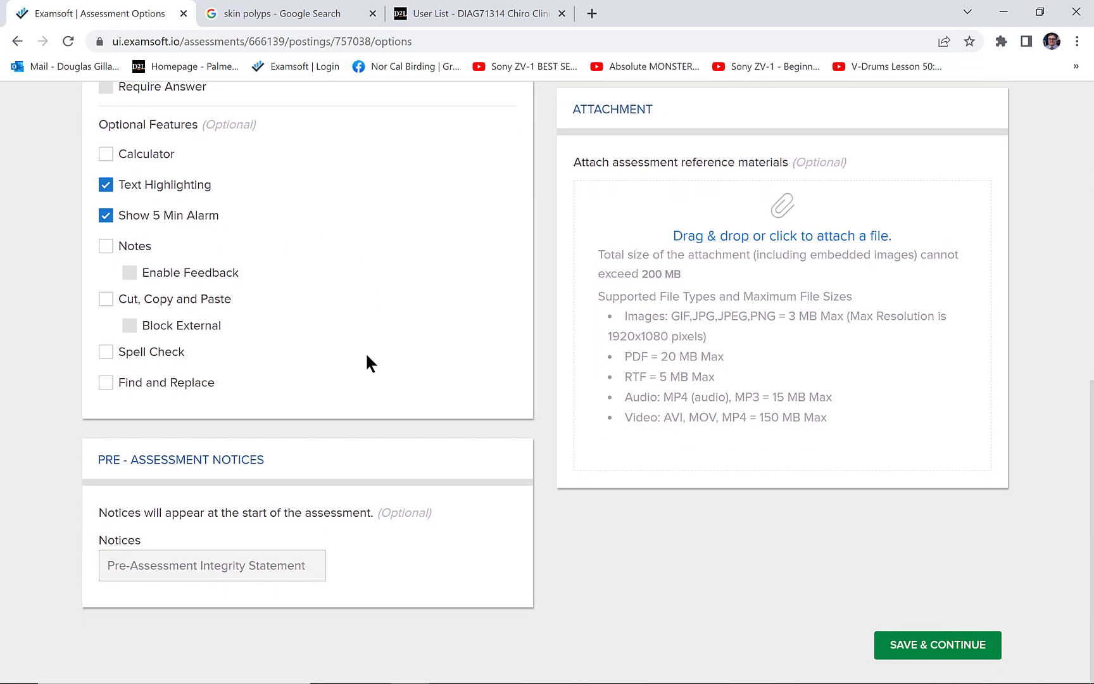
scroll(366, 363, "up", 10)
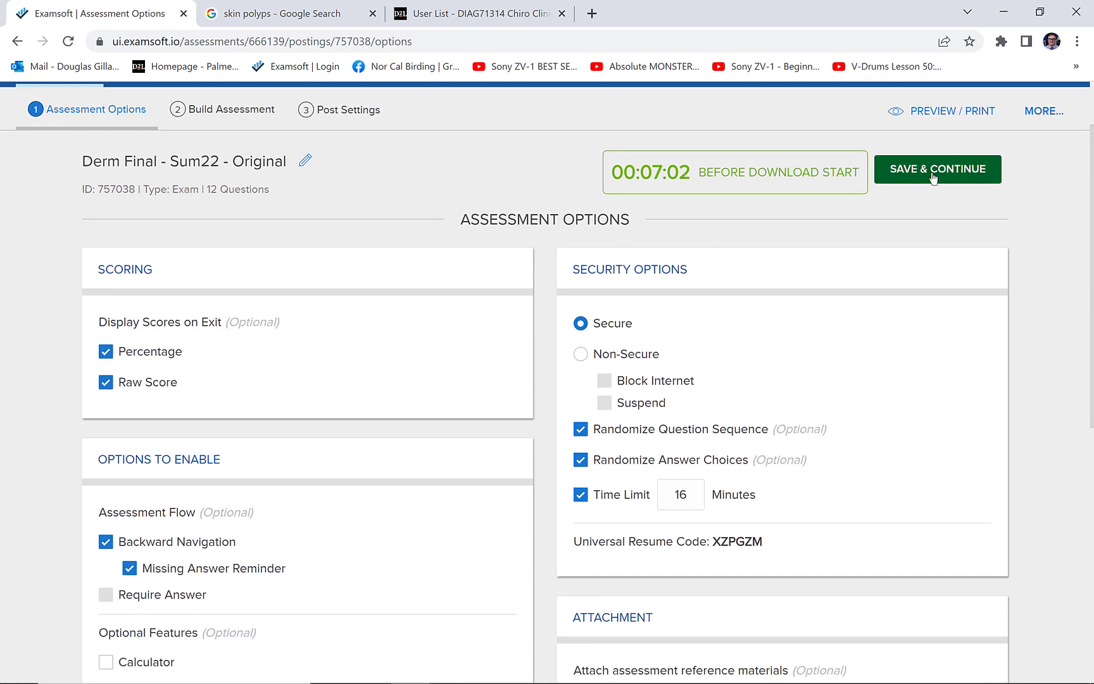
left_click(933, 178)
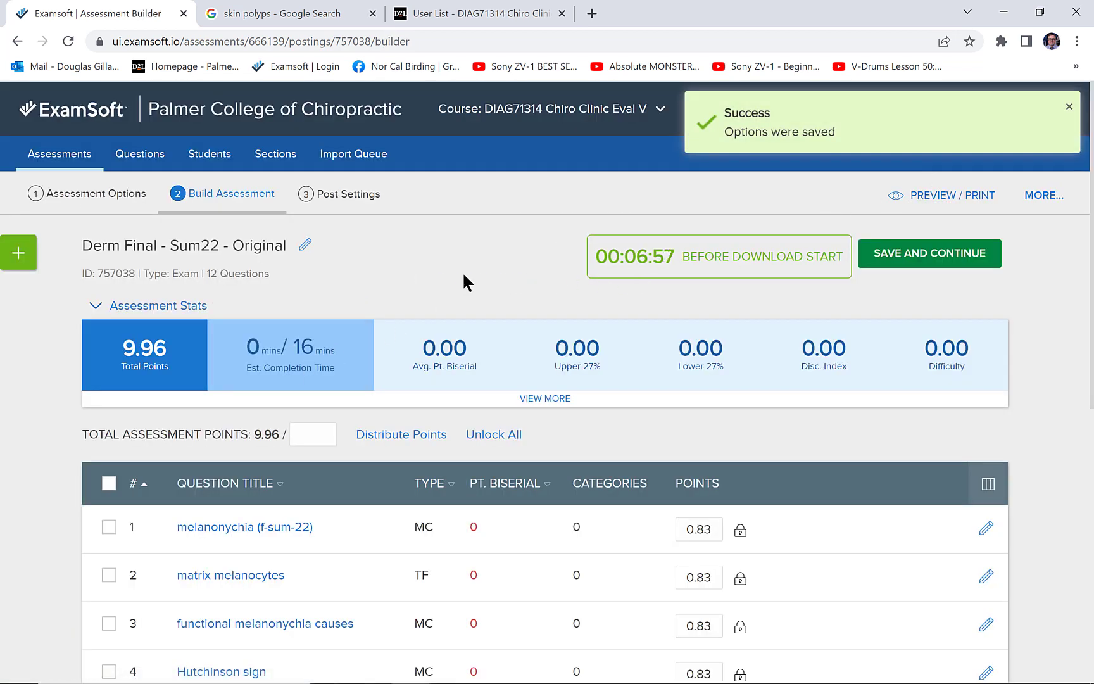
Retitle question 1 from 'melanonychia (f-sum-22)' to 'melanonychia' and save it
scroll(464, 274, "down", 1)
scroll(462, 271, "up", 1)
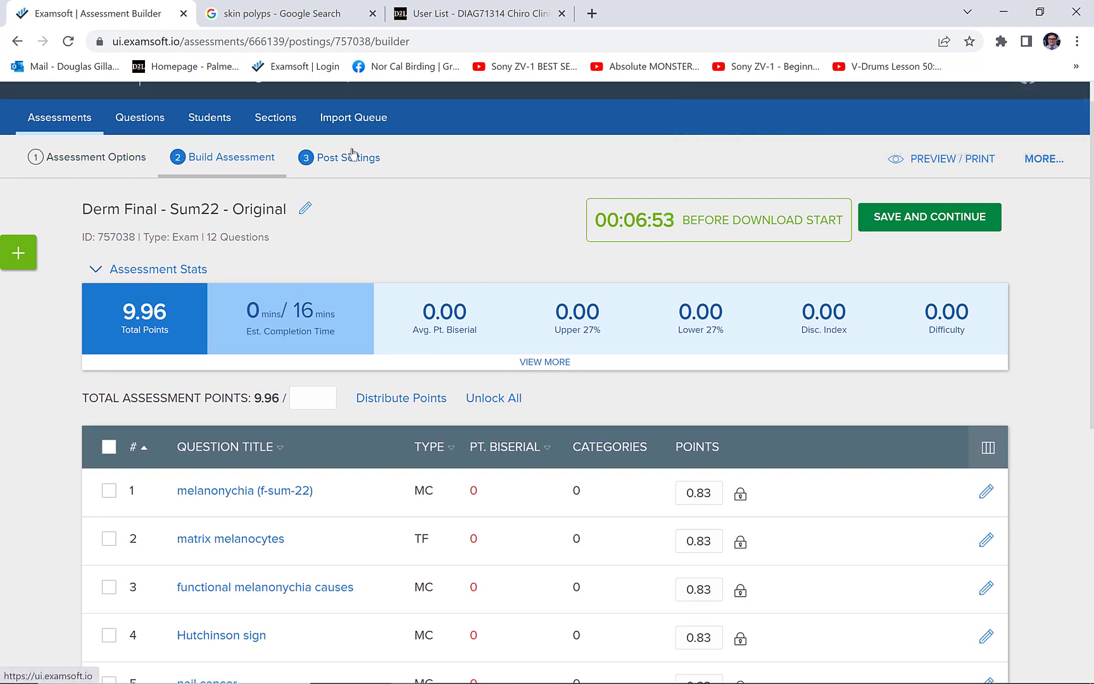
scroll(383, 243, "down", 1)
scroll(384, 247, "down", 5)
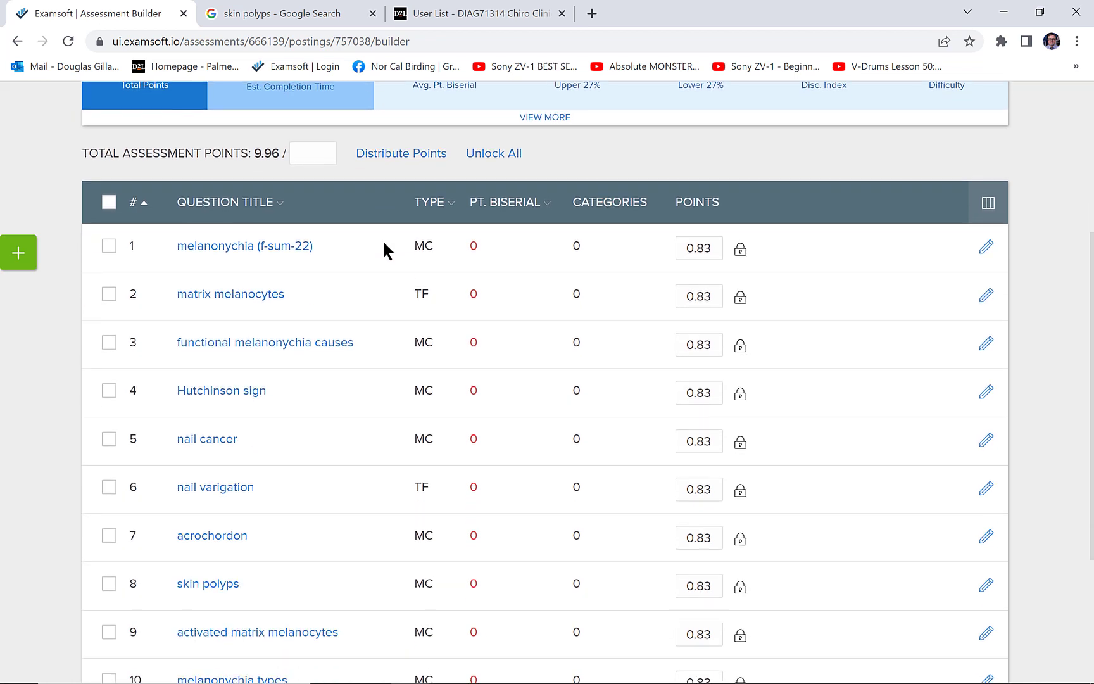
left_click(987, 249)
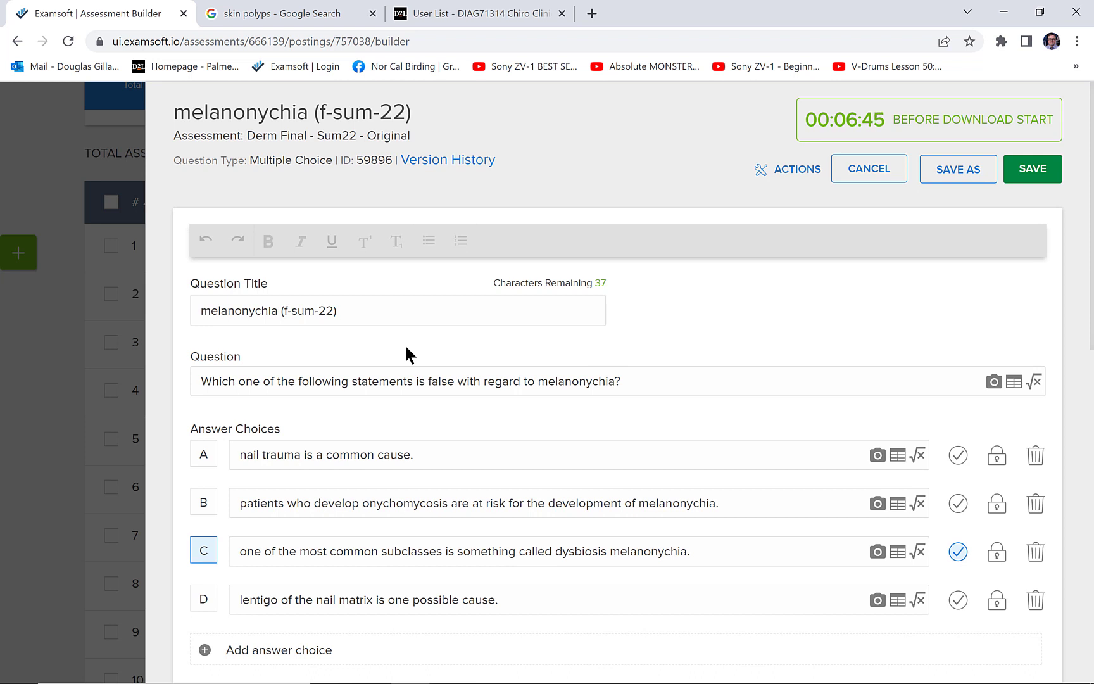
left_click(348, 309)
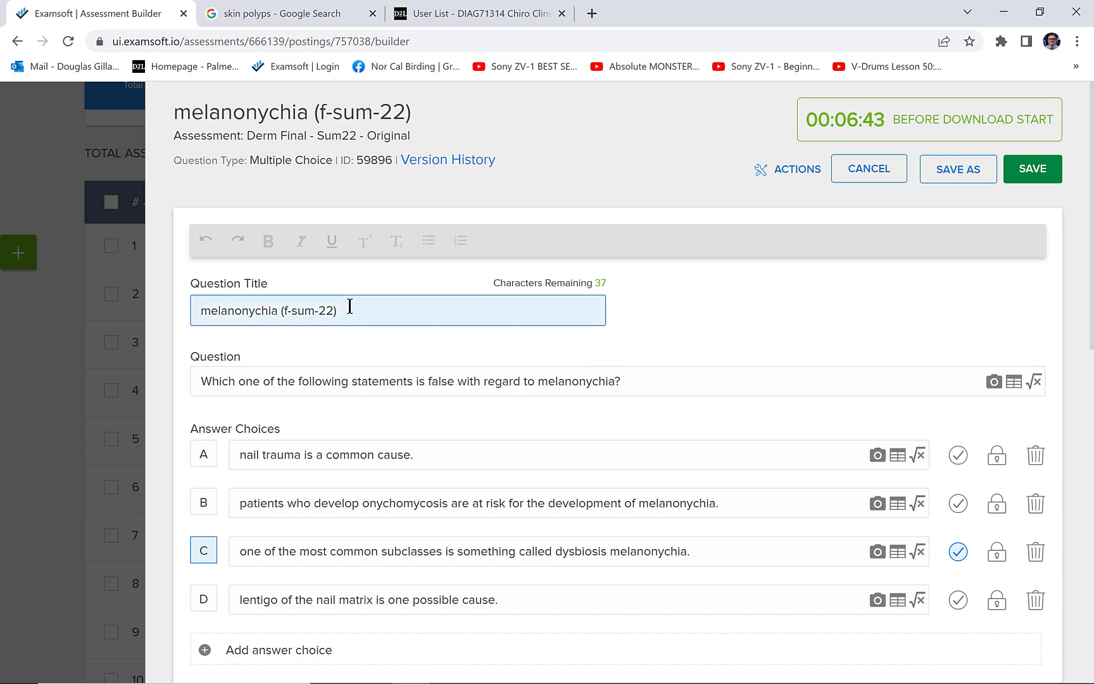
key("BackSpace")
key("BackSpace")
key("BackSpace")
key("BackSpace")
key("BackSpace")
key("BackSpace")
key("BackSpace")
key("BackSpace")
key("BackSpace")
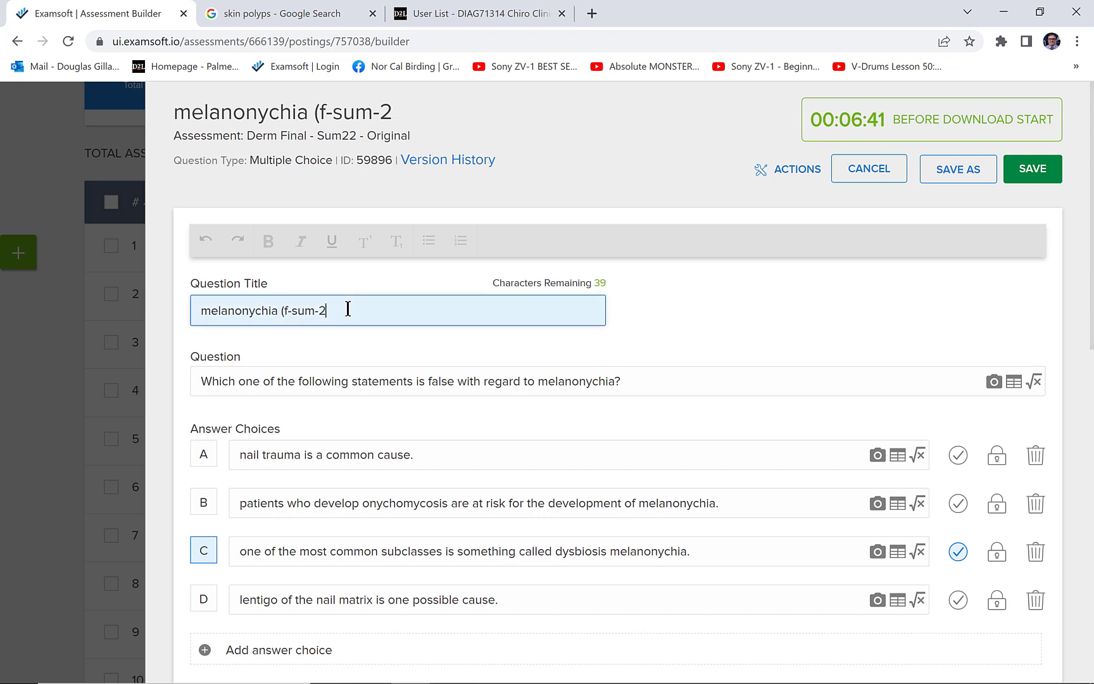
key("BackSpace")
key("BackSpace")
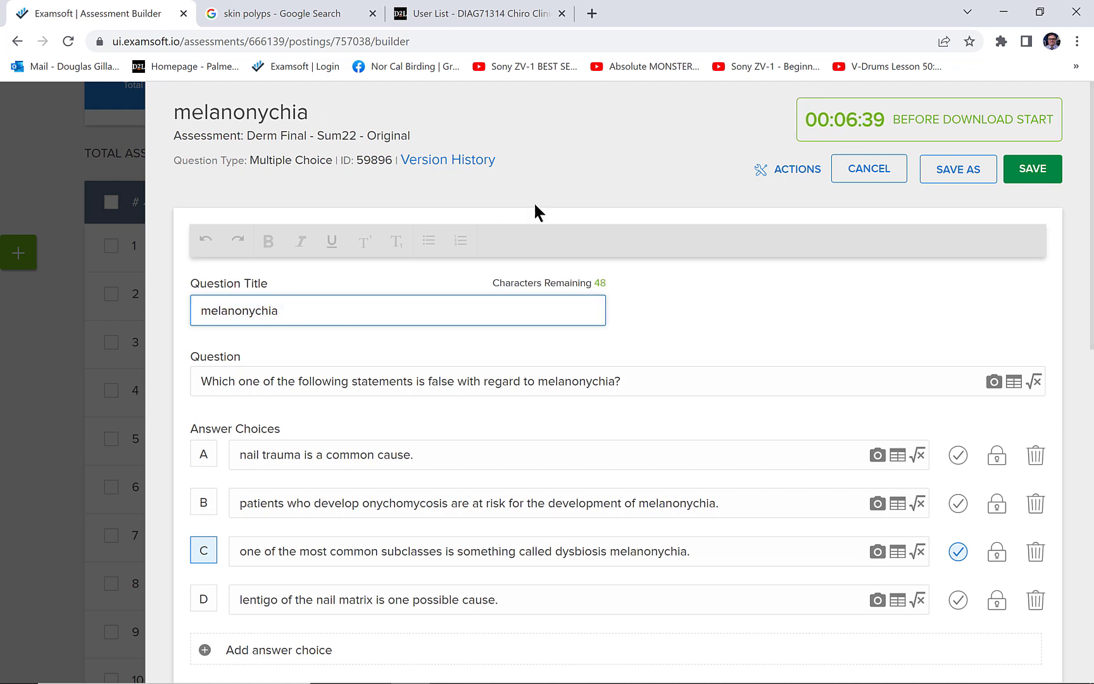
left_click(1029, 177)
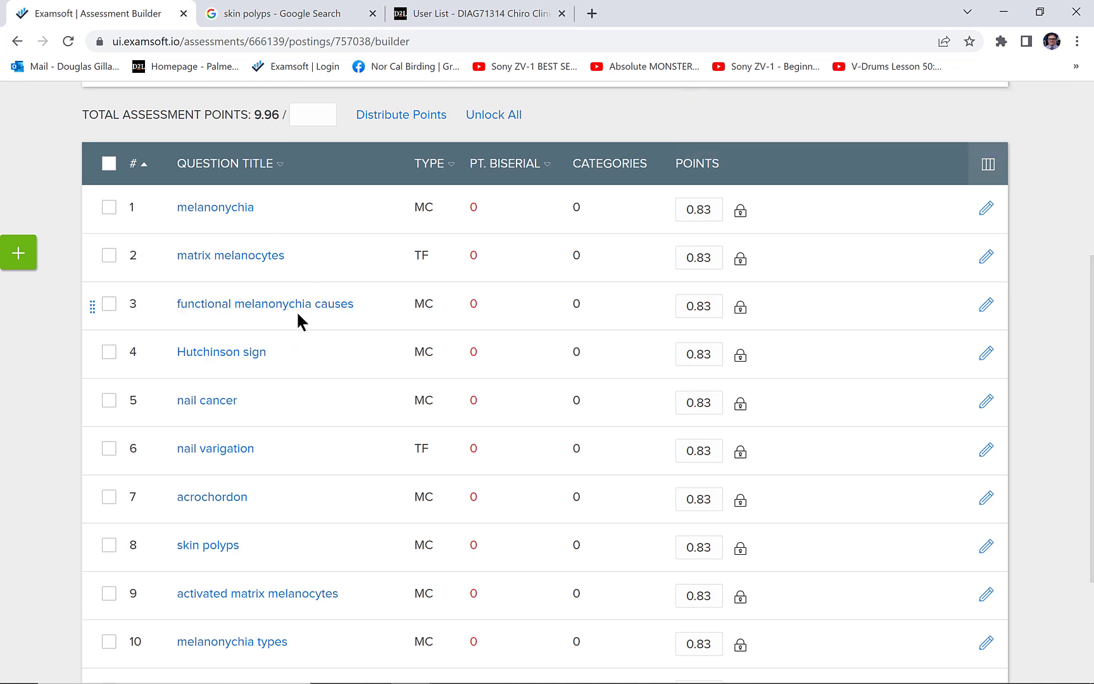
Save the 12-question list and proceed to the Derm Final's Post Settings
scroll(392, 325, "down", 1)
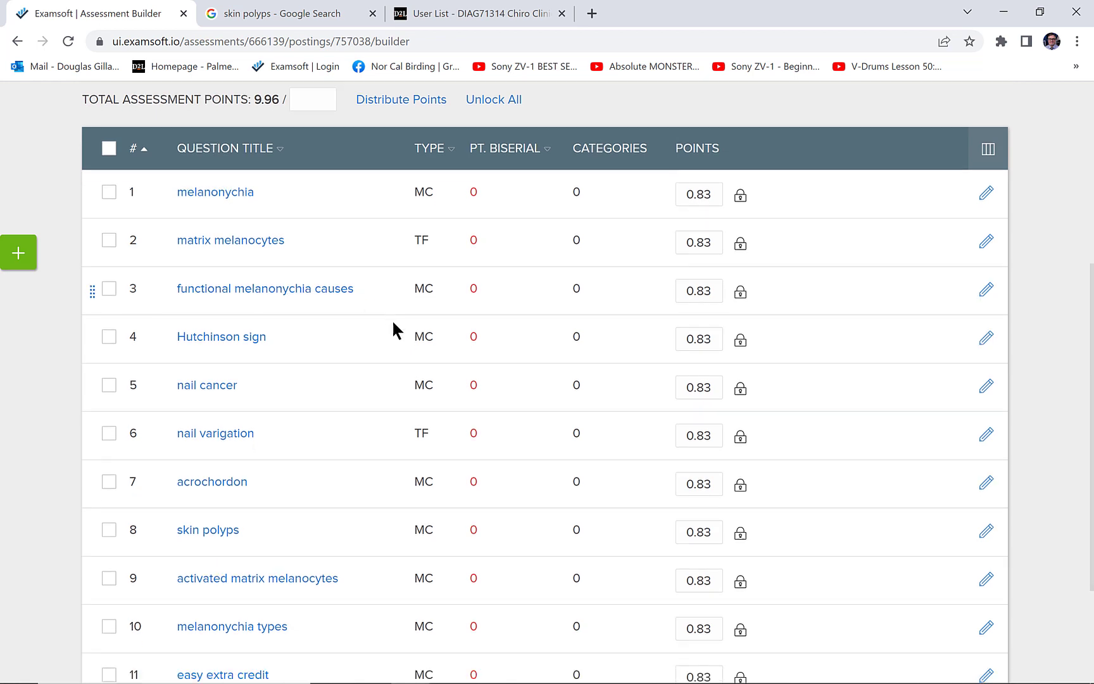
scroll(393, 324, "down", 3)
scroll(393, 324, "up", 8)
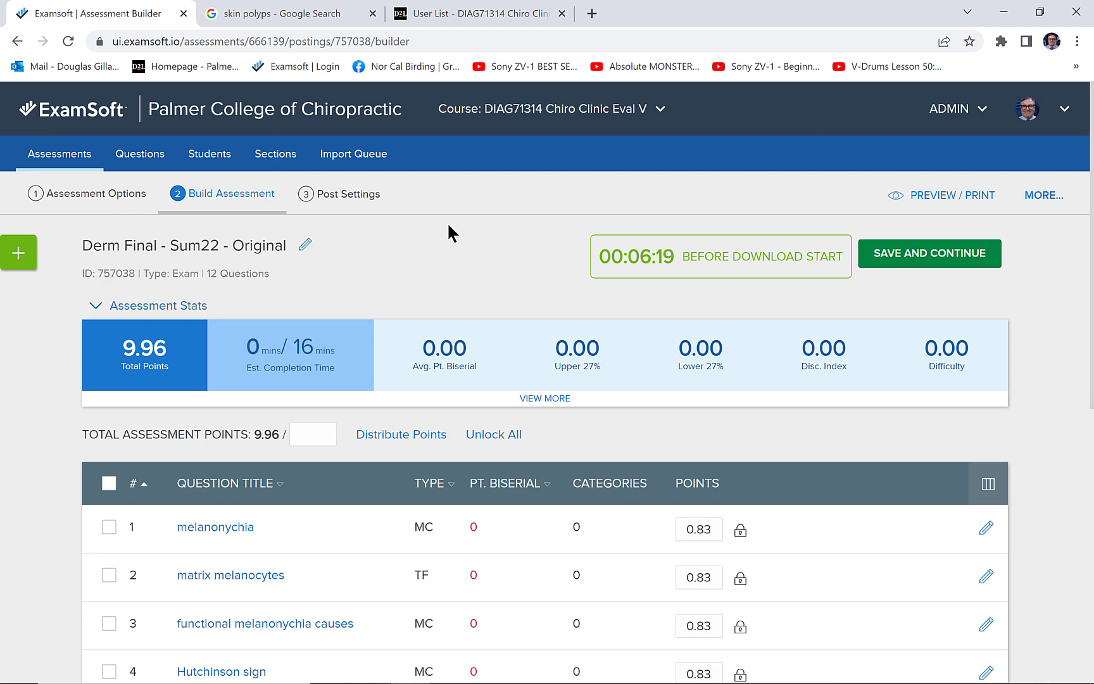
left_click(901, 253)
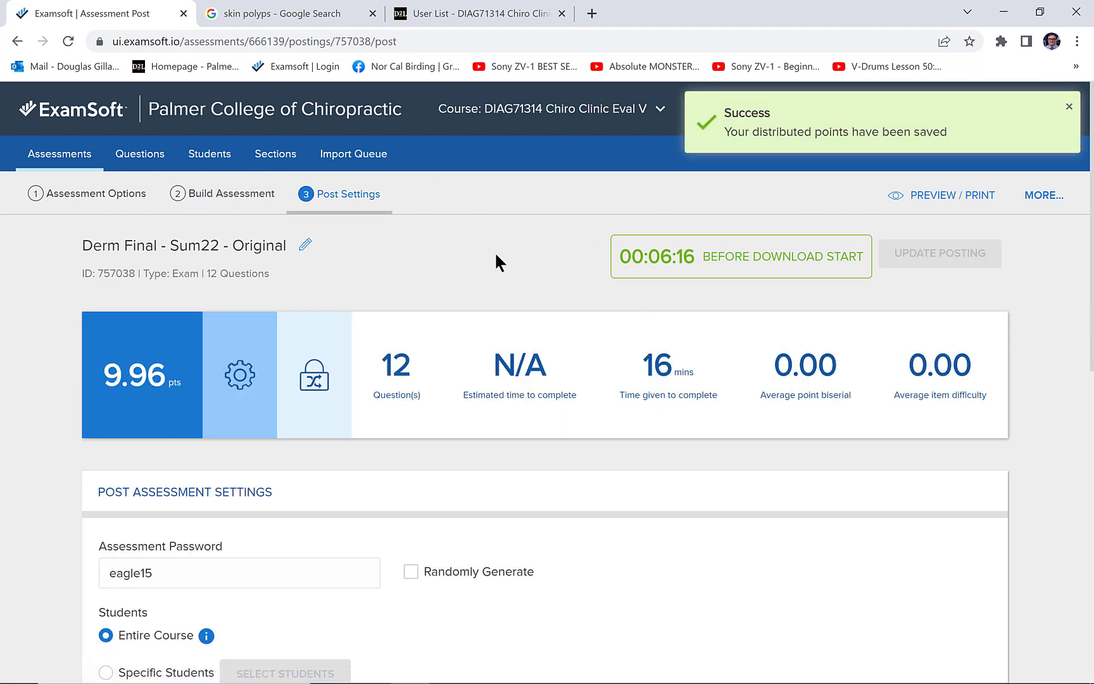
Review the posting password, schedule date, download window and deletion date
scroll(452, 288, "down", 4)
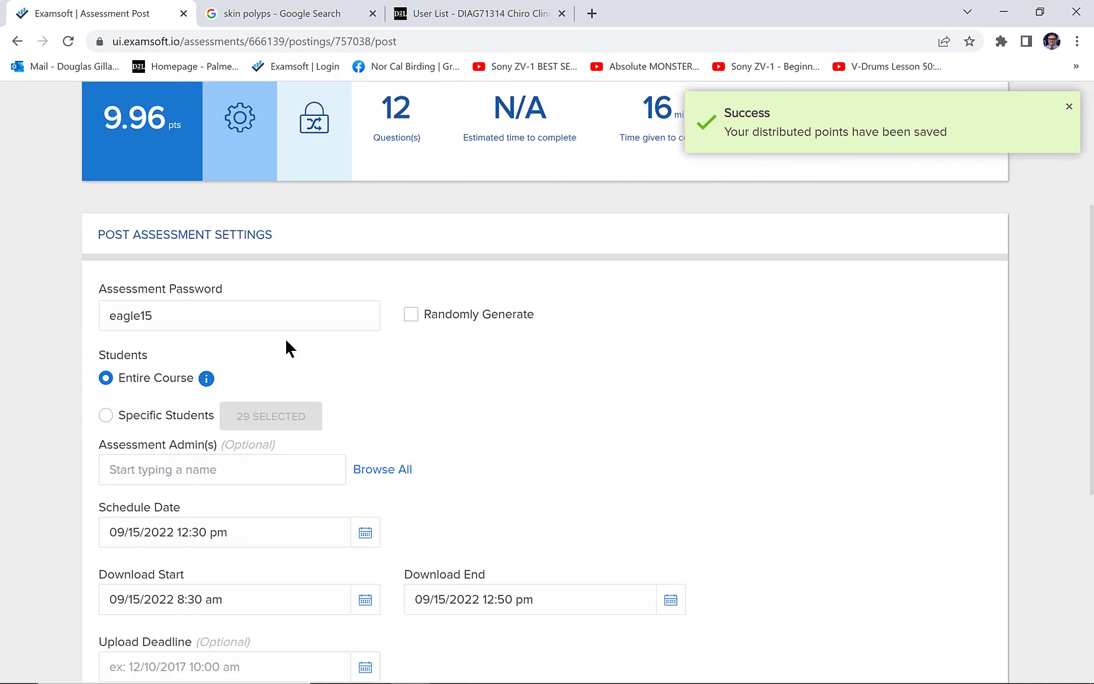
left_click(218, 318)
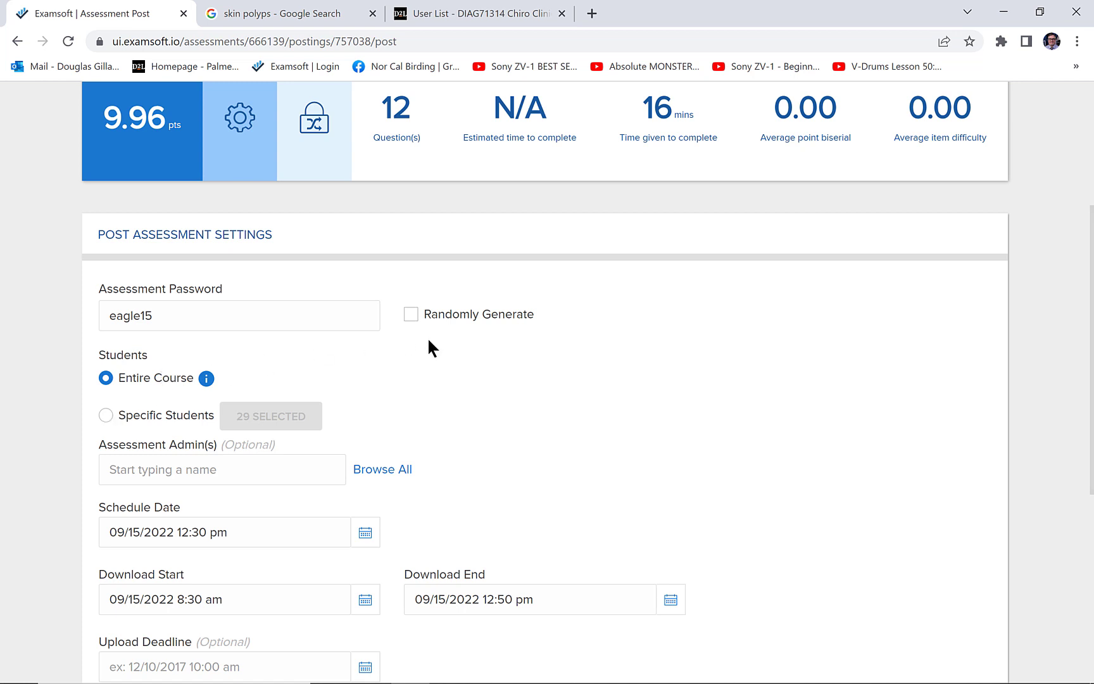
scroll(546, 367, "down", 2)
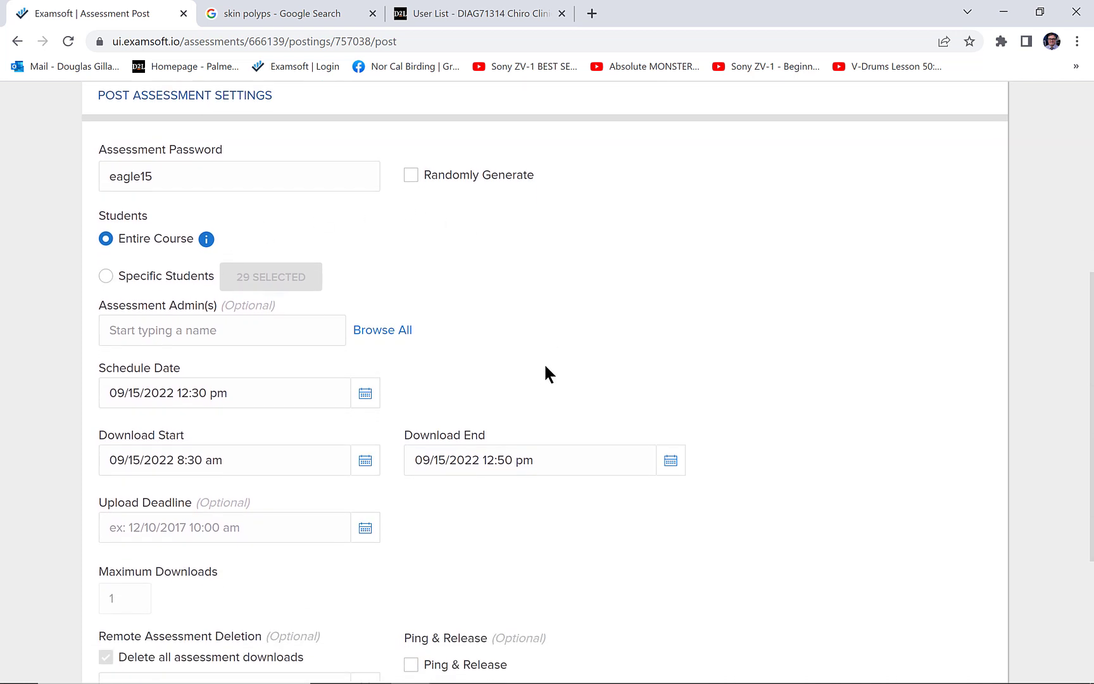
scroll(546, 373, "down", 1)
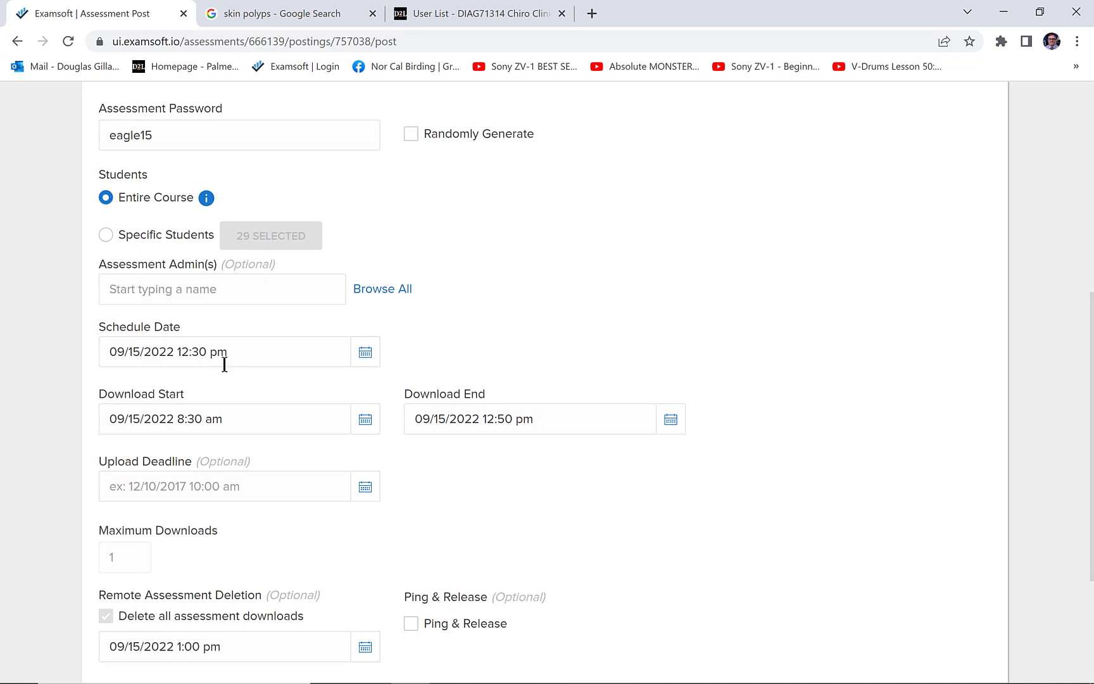
left_click(199, 482)
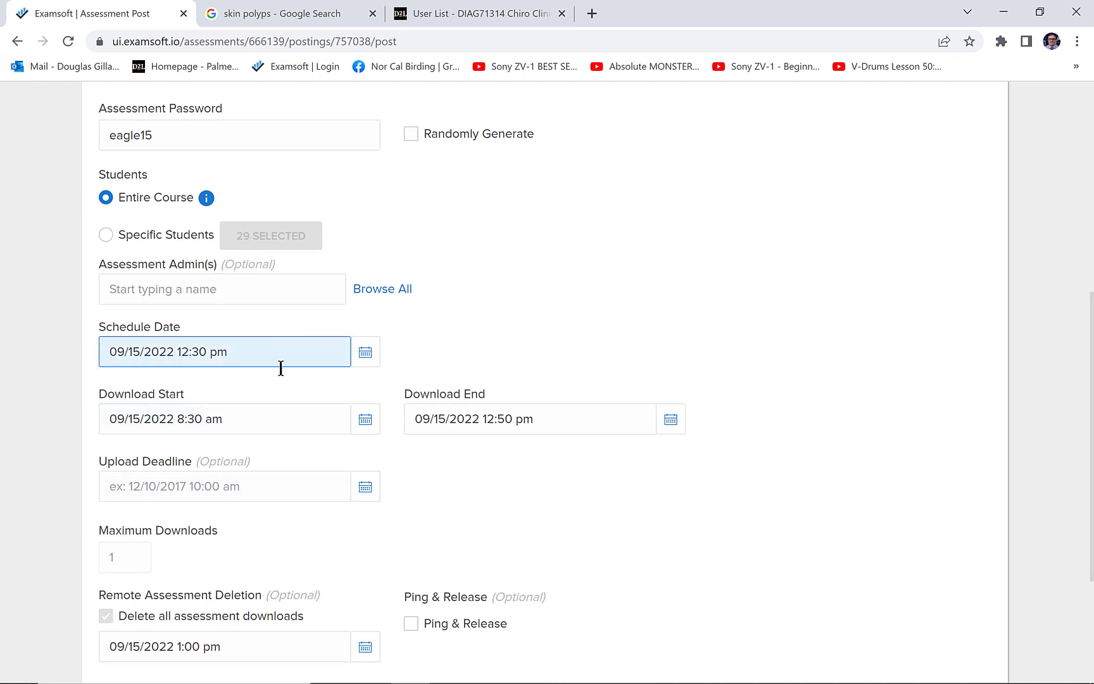
scroll(638, 301, "down", 3)
scroll(638, 301, "up", 9)
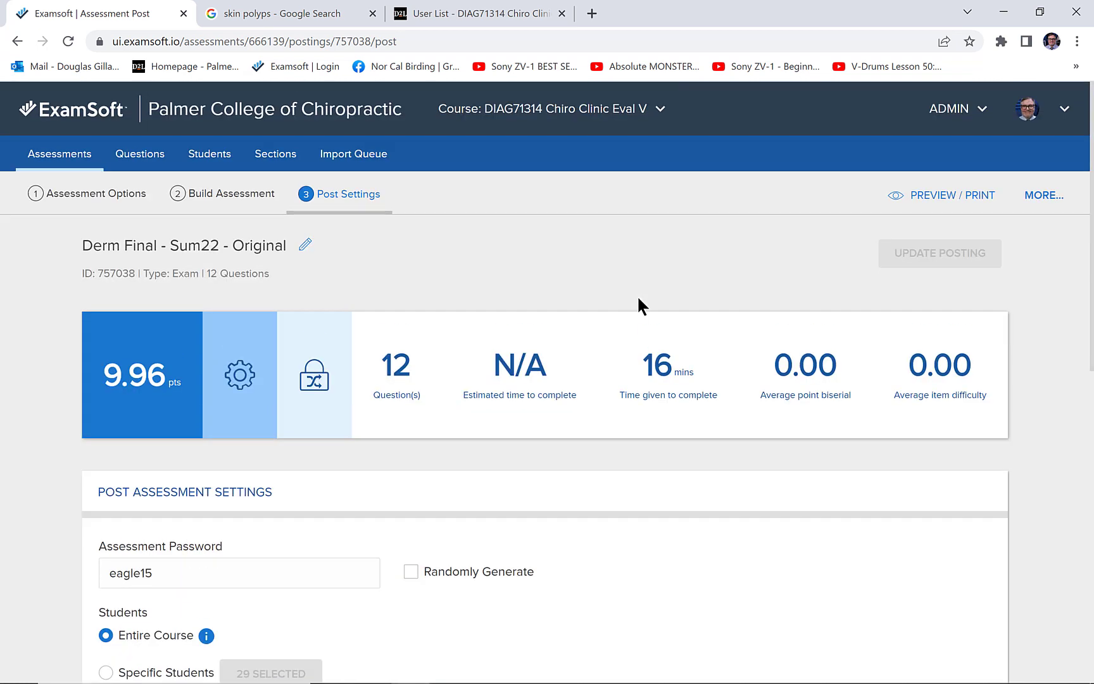